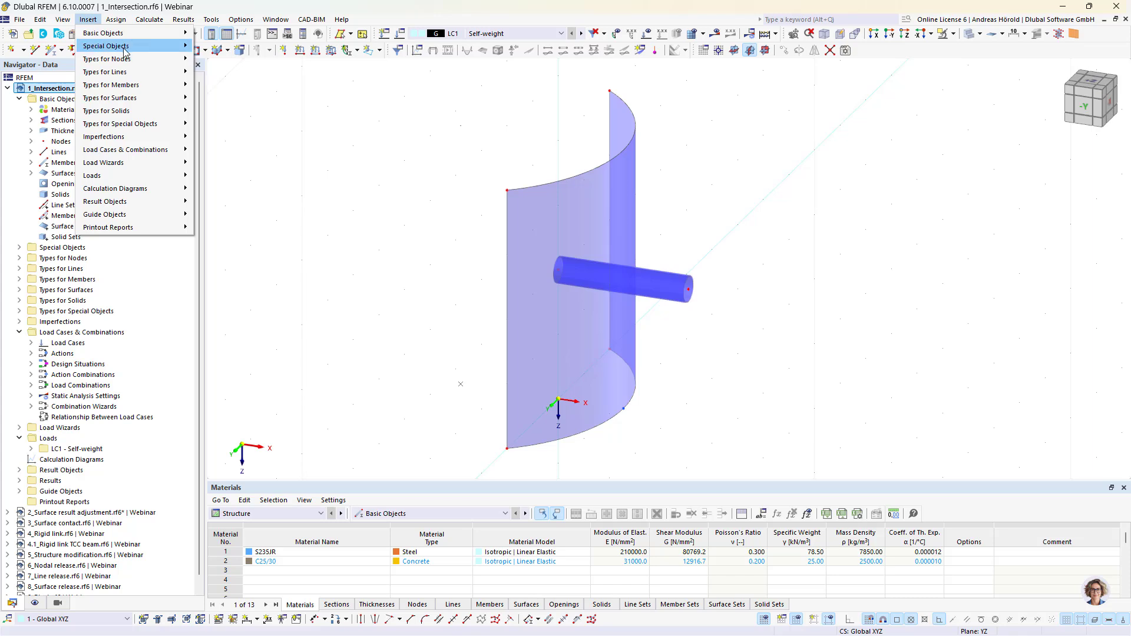
mouse_move(126, 47)
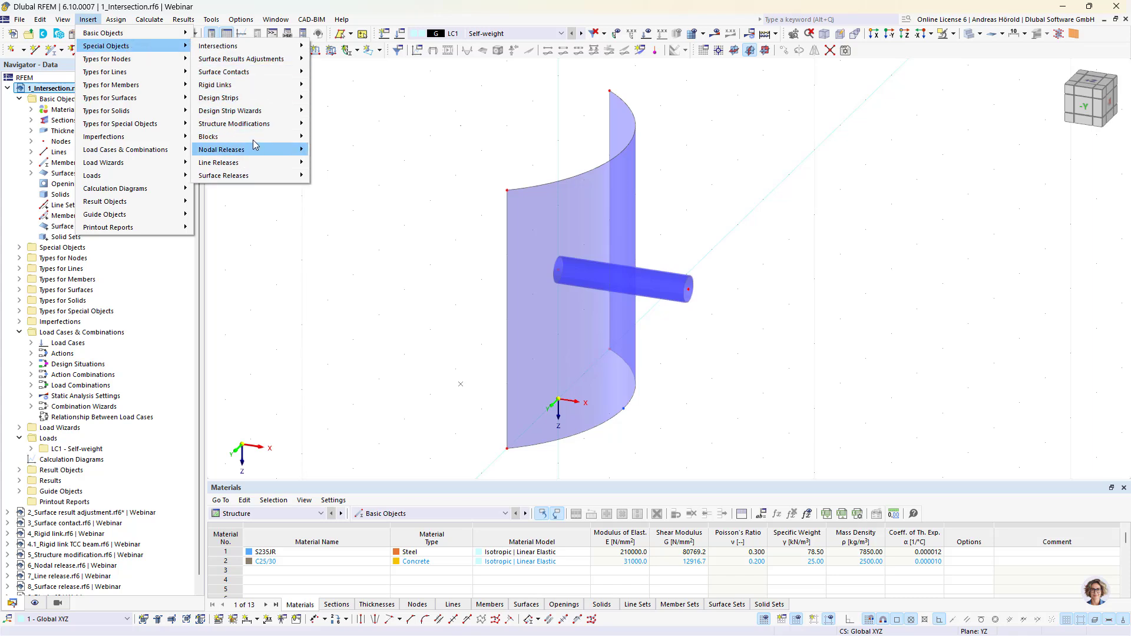
mouse_move(260, 124)
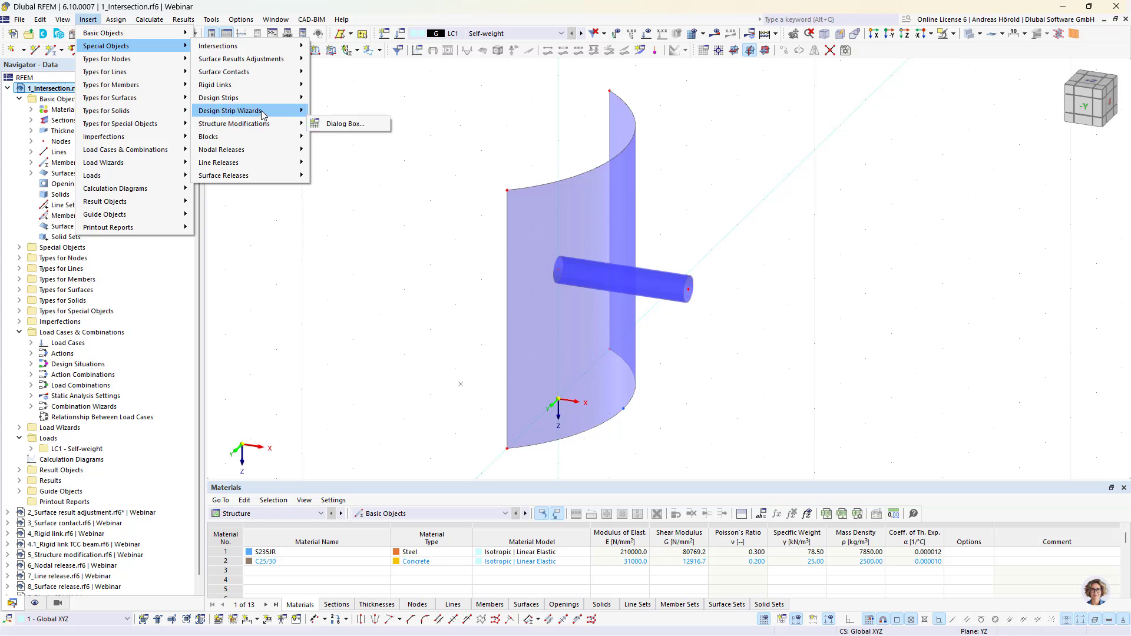
mouse_move(234, 100)
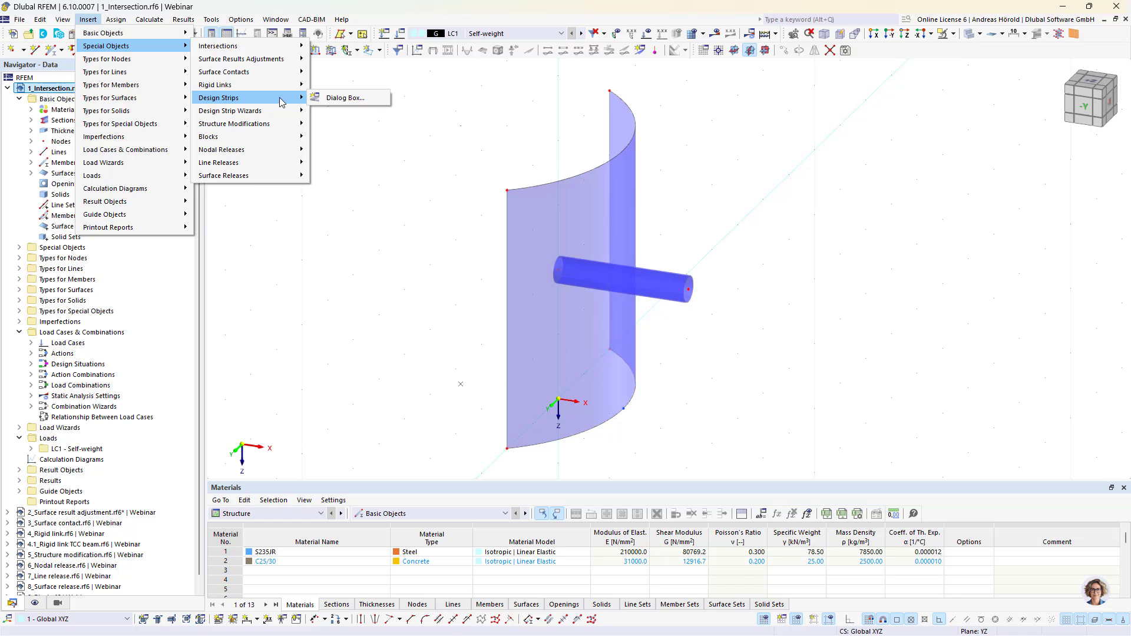
mouse_move(260, 47)
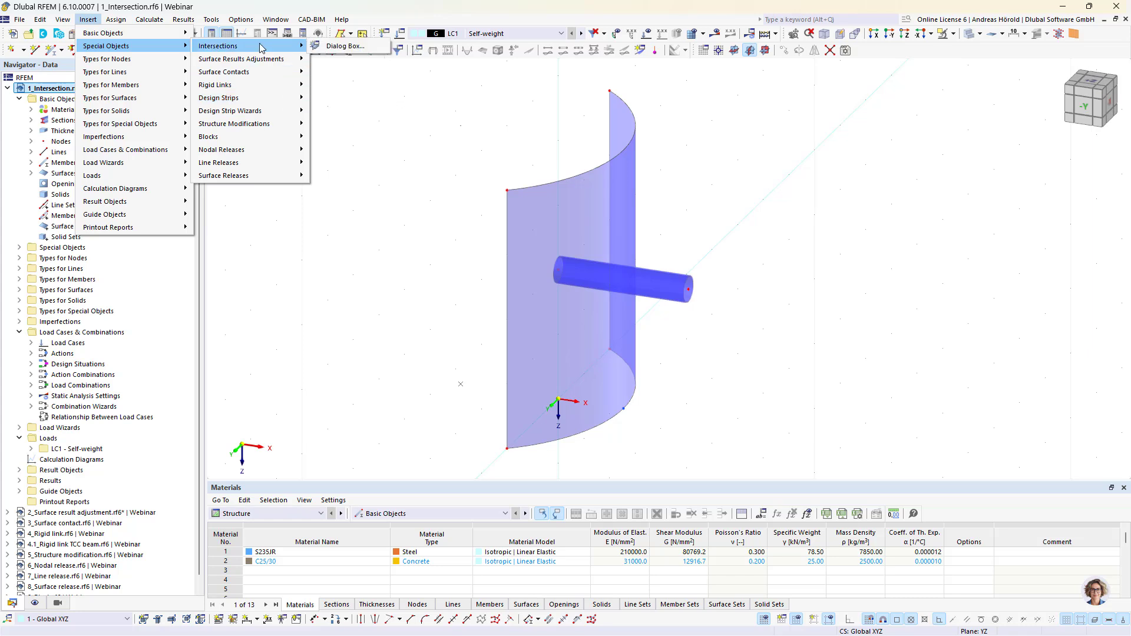
left_click(399, 144)
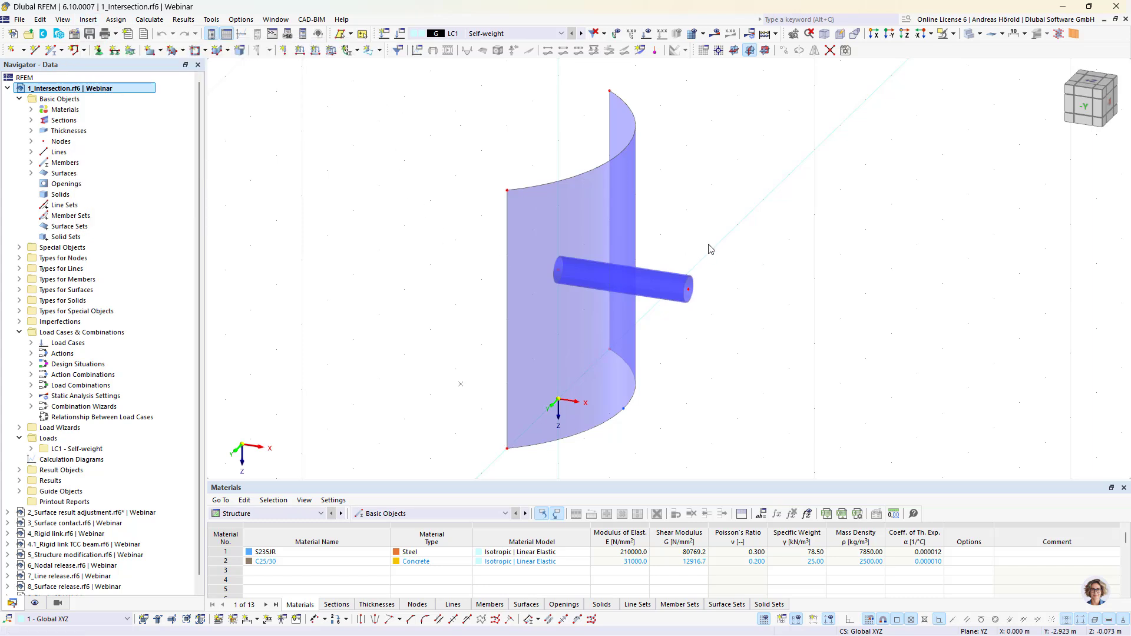
left_click_drag(734, 213, 465, 334)
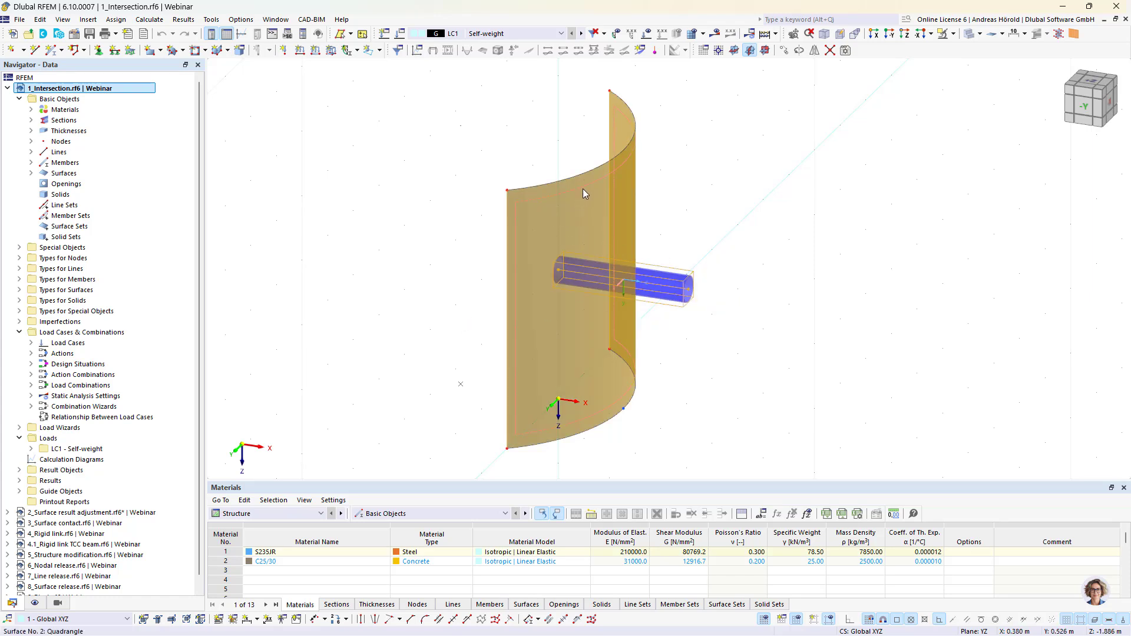
left_click(733, 220)
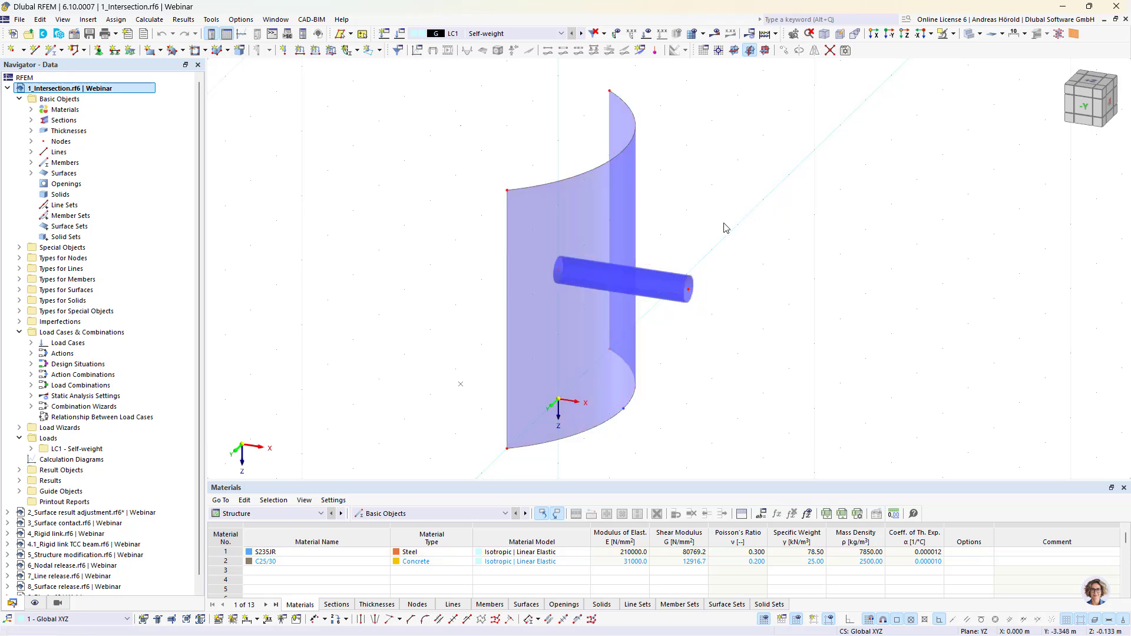
Generate surfaces from the pipe member that passes through the curved shell
right_click(669, 289)
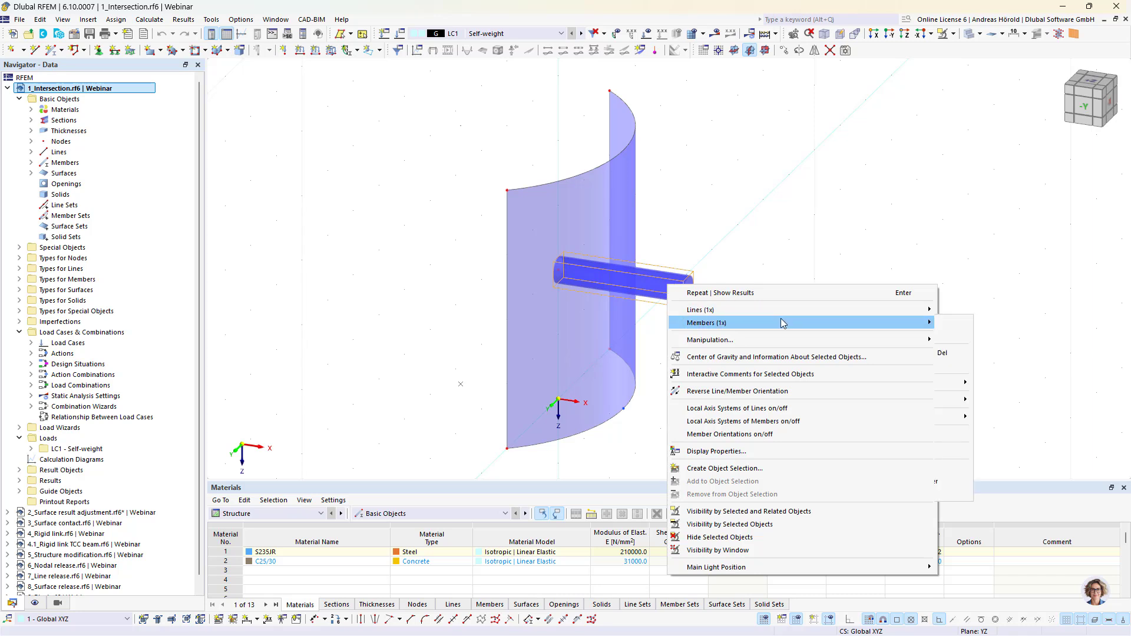
mouse_move(784, 323)
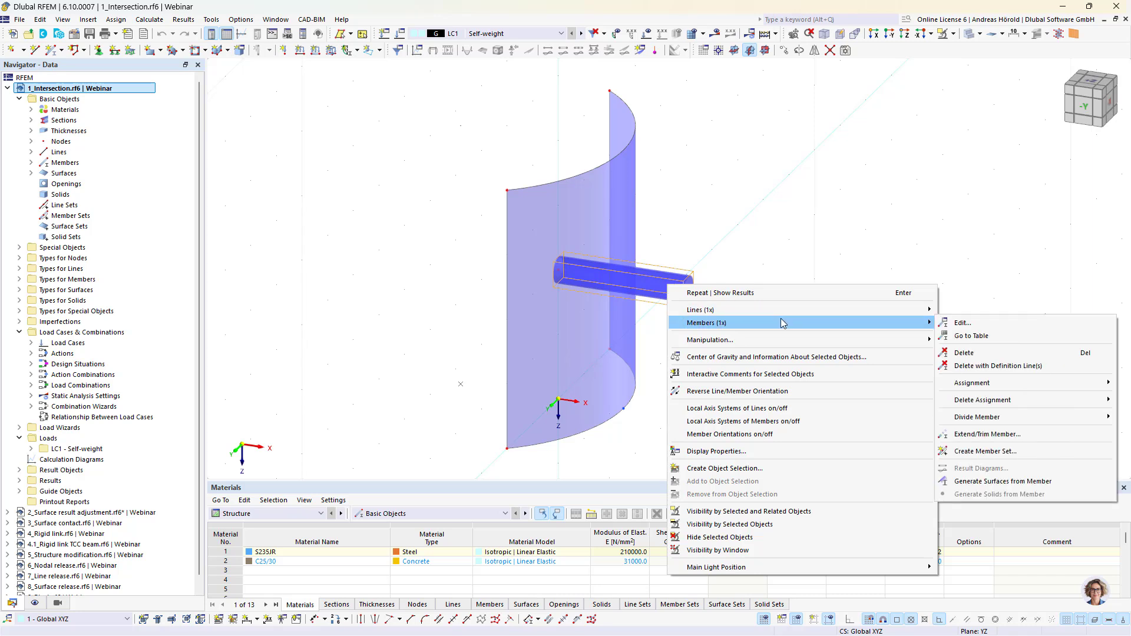
left_click(1018, 482)
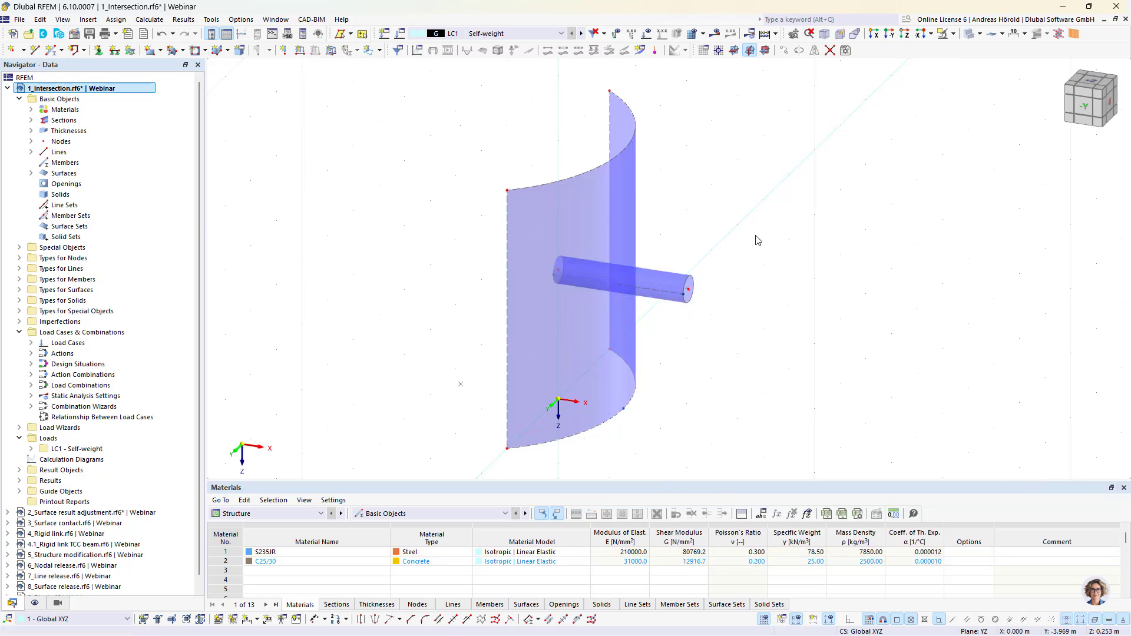
Try creating an intersection between the curved shell surface and the pipe surface, and undo it
mouse_move(768, 244)
middle_mouse_down("ctrl")
mouse_move(743, 247)
mouse_move(574, 187)
mouse_move(635, 201)
mouse_move(753, 281)
mouse_move(784, 258)
mouse_move(778, 241)
middle_mouse_up("ctrl")
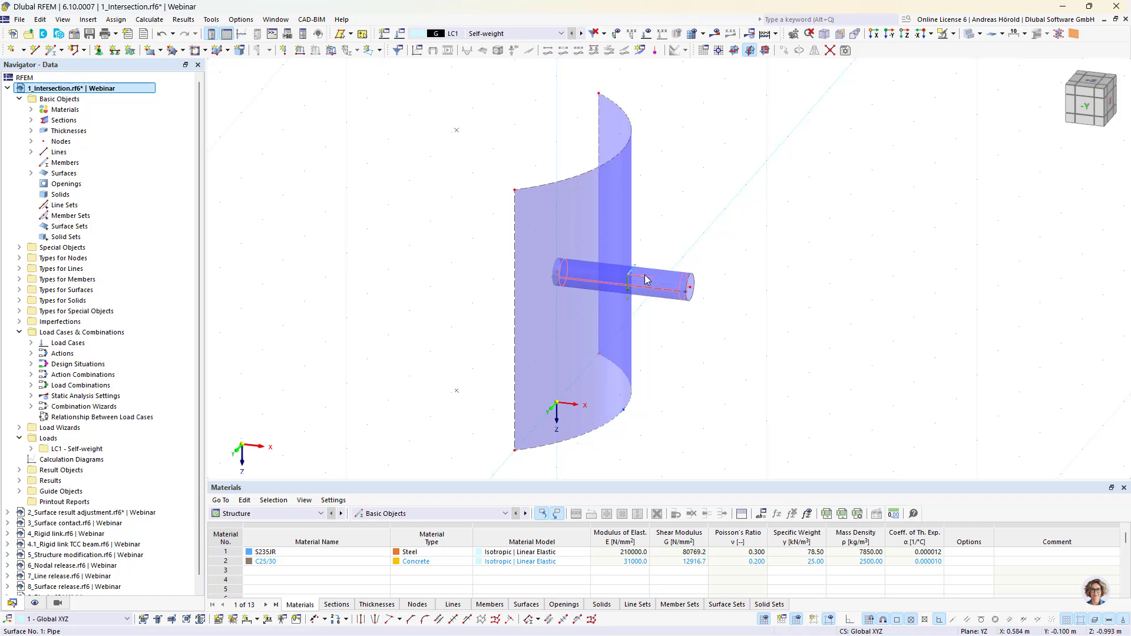
middle_click_drag(510, 316, 591, 296, "ctrl")
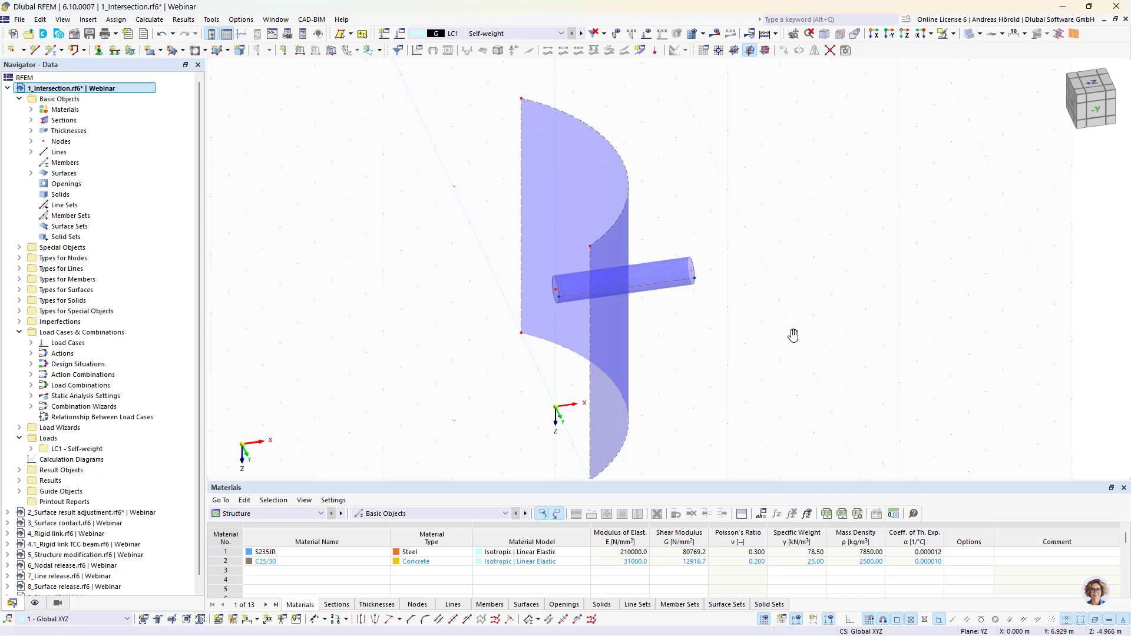
middle_click_drag(794, 335, 555, 263, "ctrl")
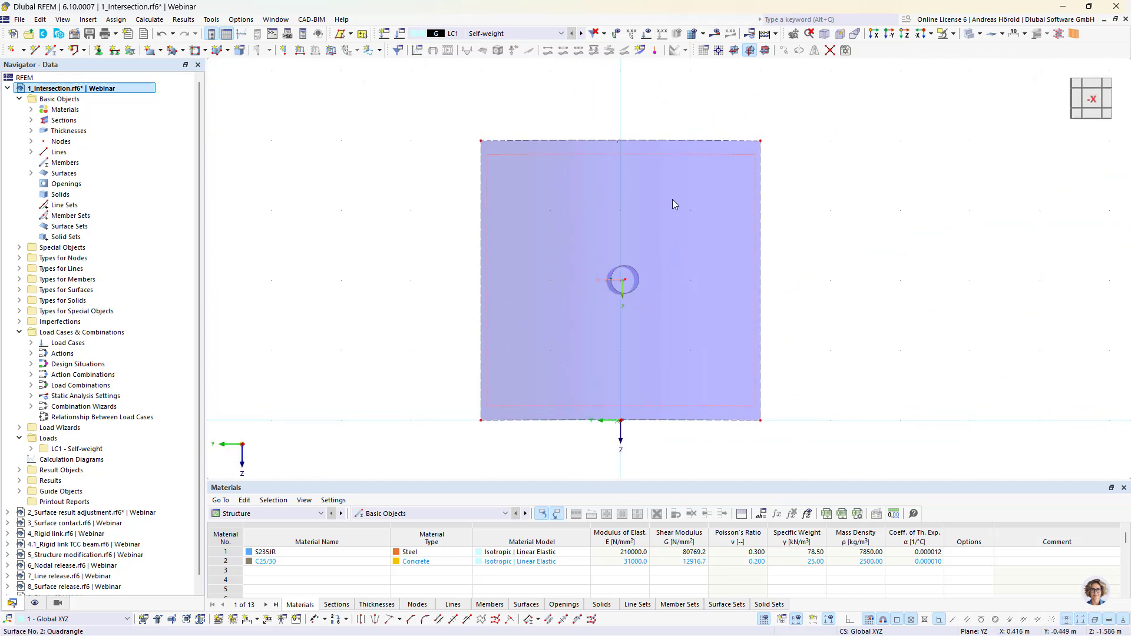
middle_click_drag(348, 326, 495, 392, "ctrl")
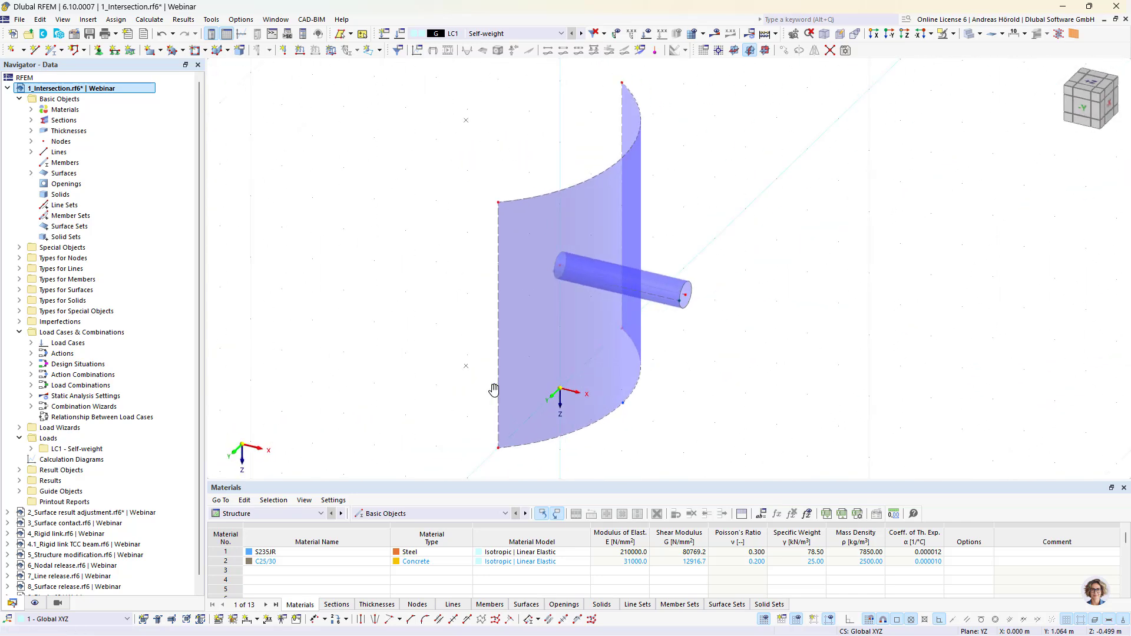
left_click_drag(765, 198, 406, 374)
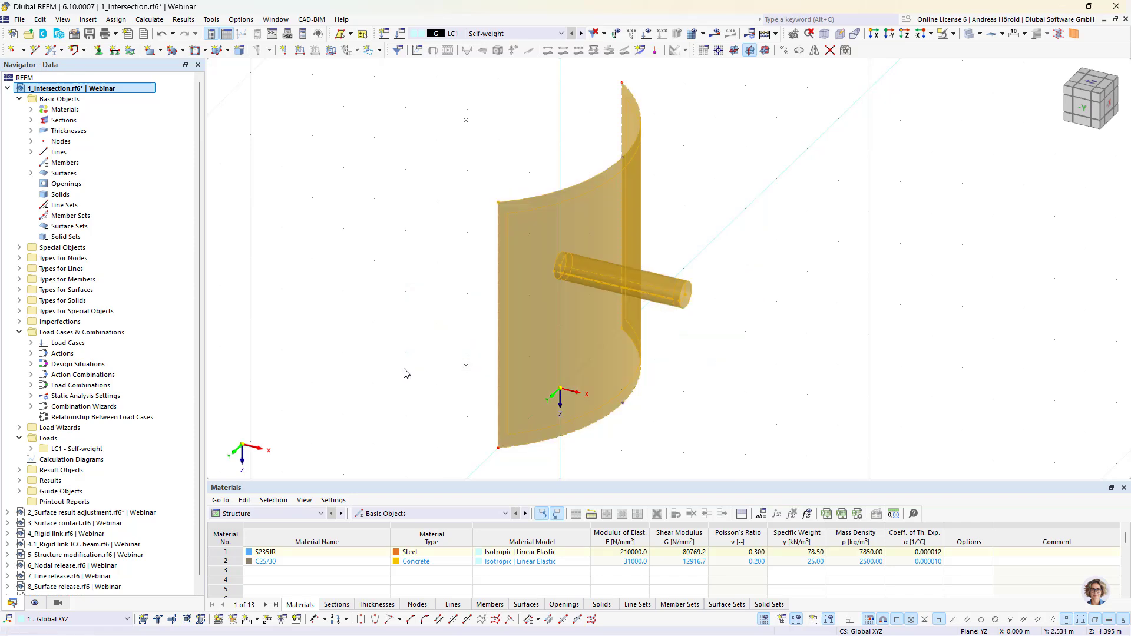
right_click(509, 327)
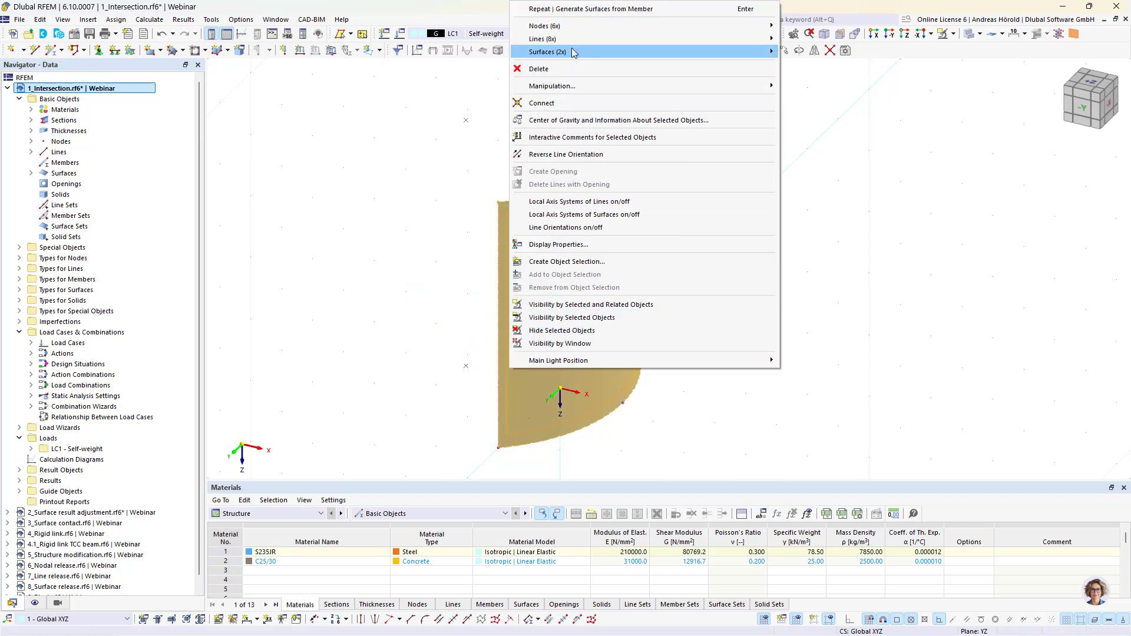
mouse_move(574, 53)
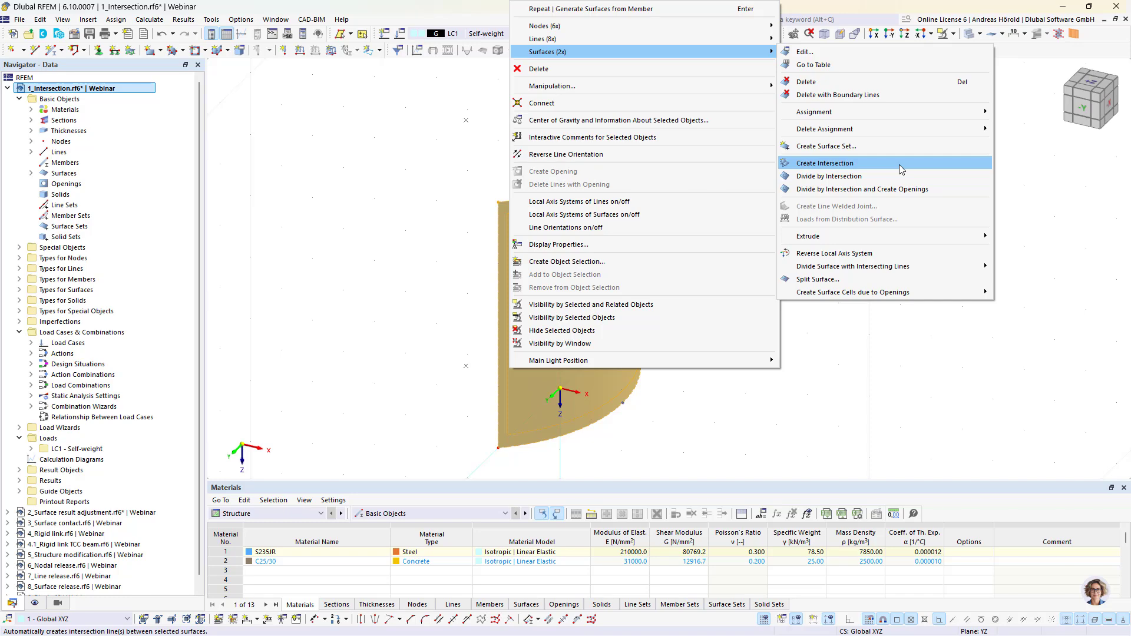
left_click(858, 163)
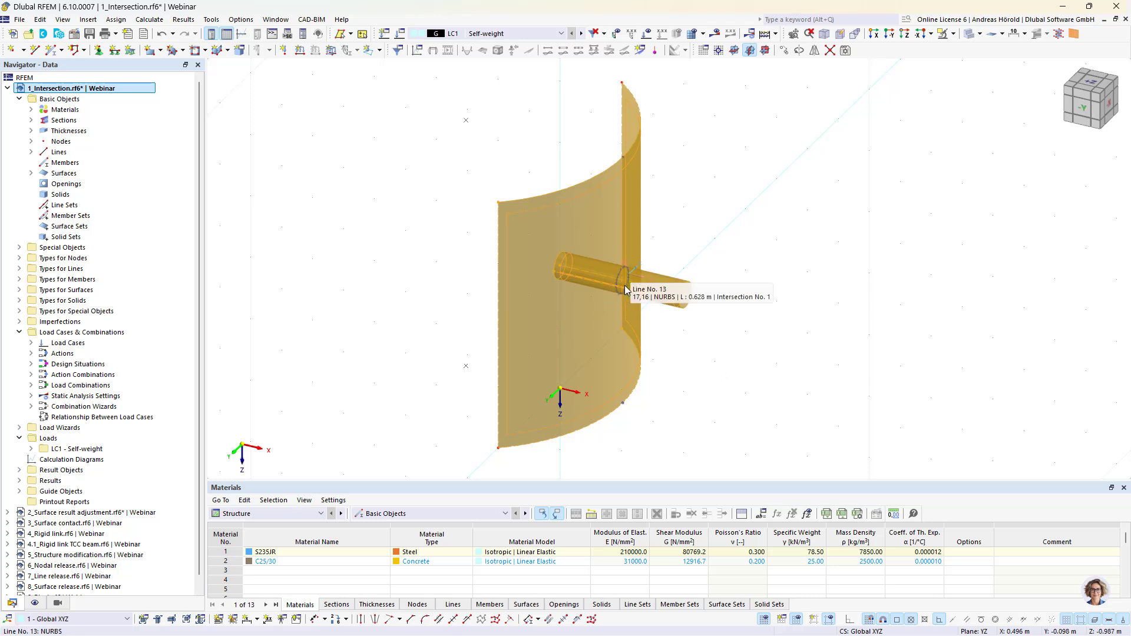
left_click(164, 38)
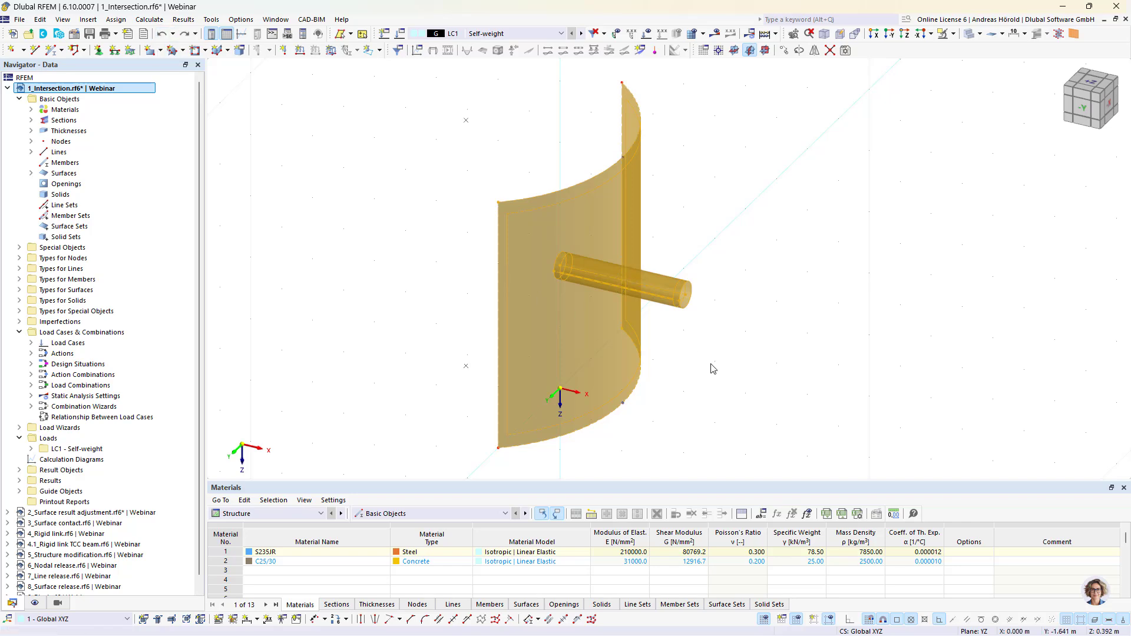
Divide the selected shell and pipe surfaces by their intersection and create openings
right_click(508, 355)
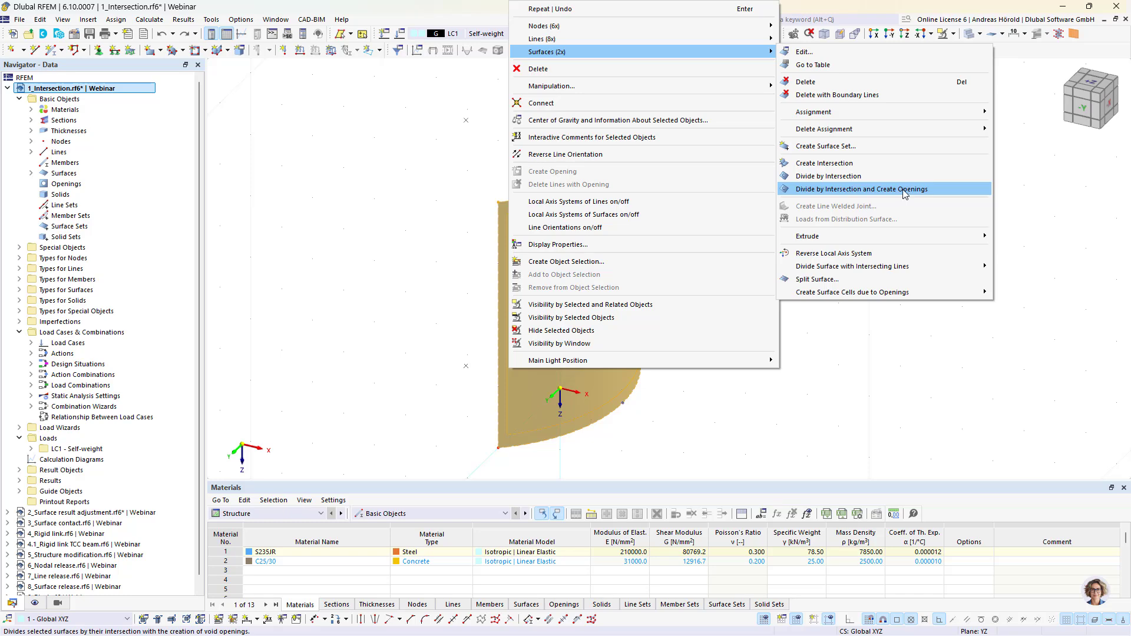
left_click(906, 190)
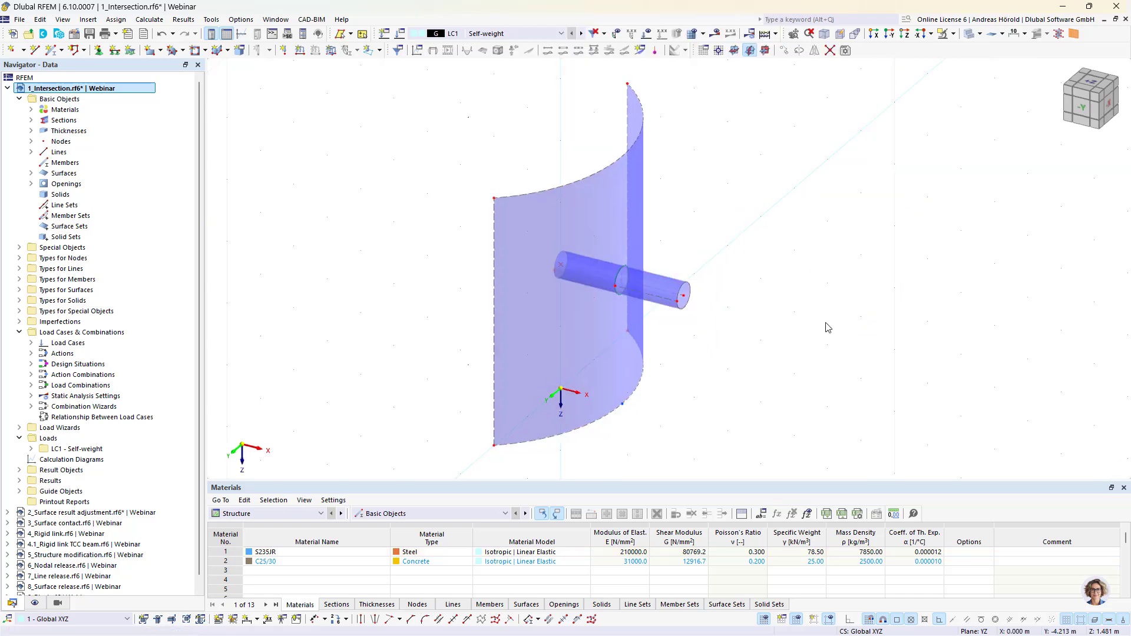
middle_click_drag(829, 328, 925, 469, "ctrl")
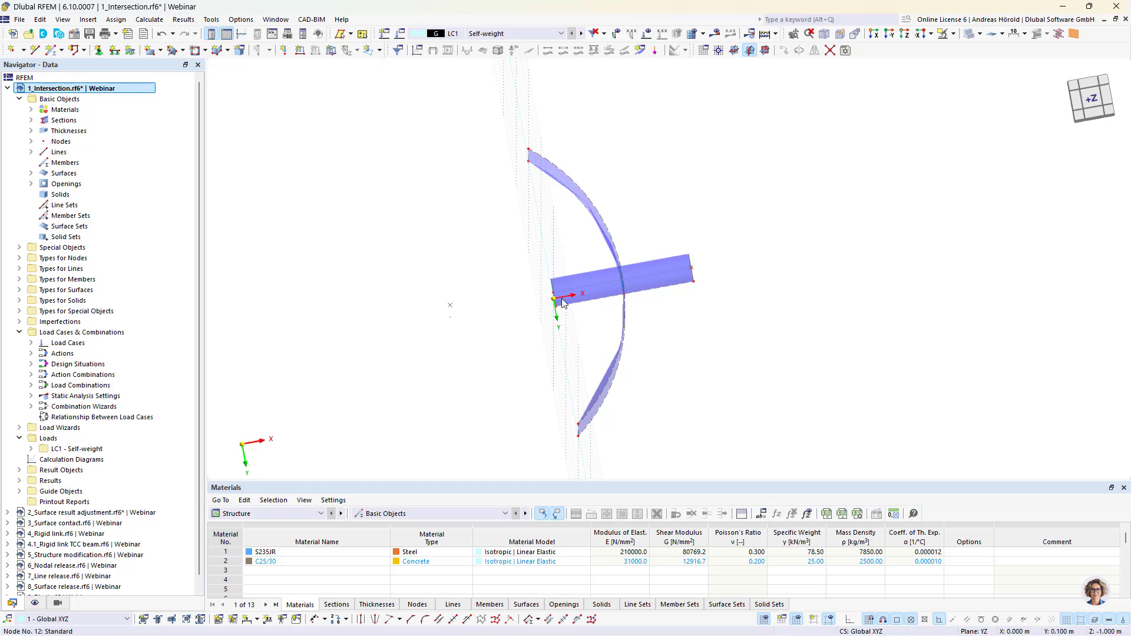
middle_click_drag(698, 379, 591, 208, "ctrl")
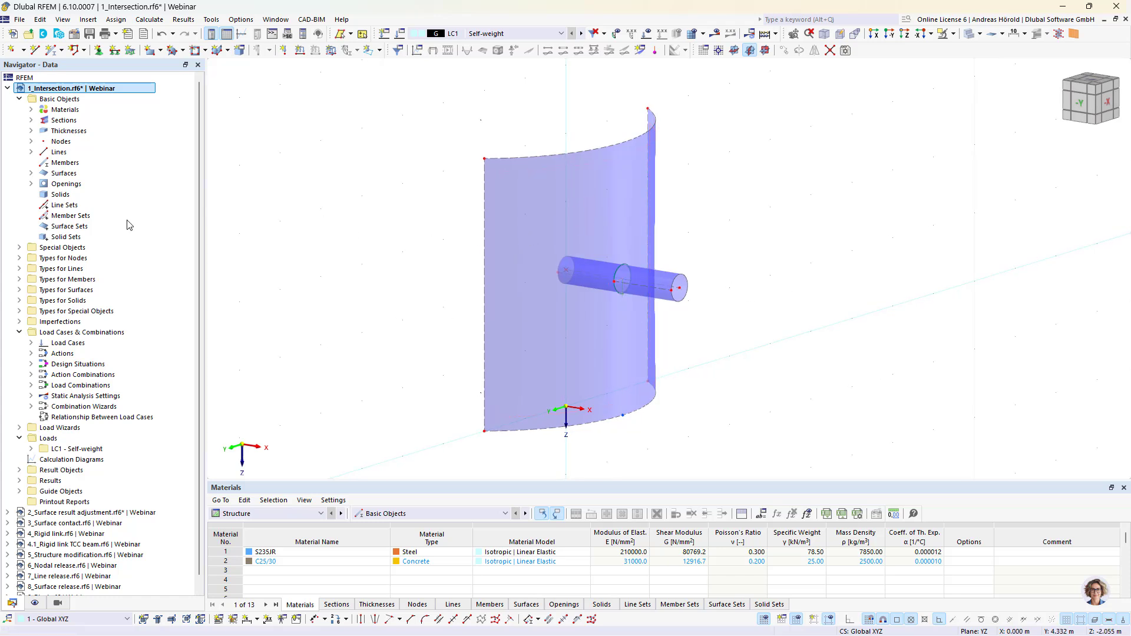
Delete the pipe surface on the concave inner side of the shell (surface 3) together with its boundary lines
left_click(31, 173)
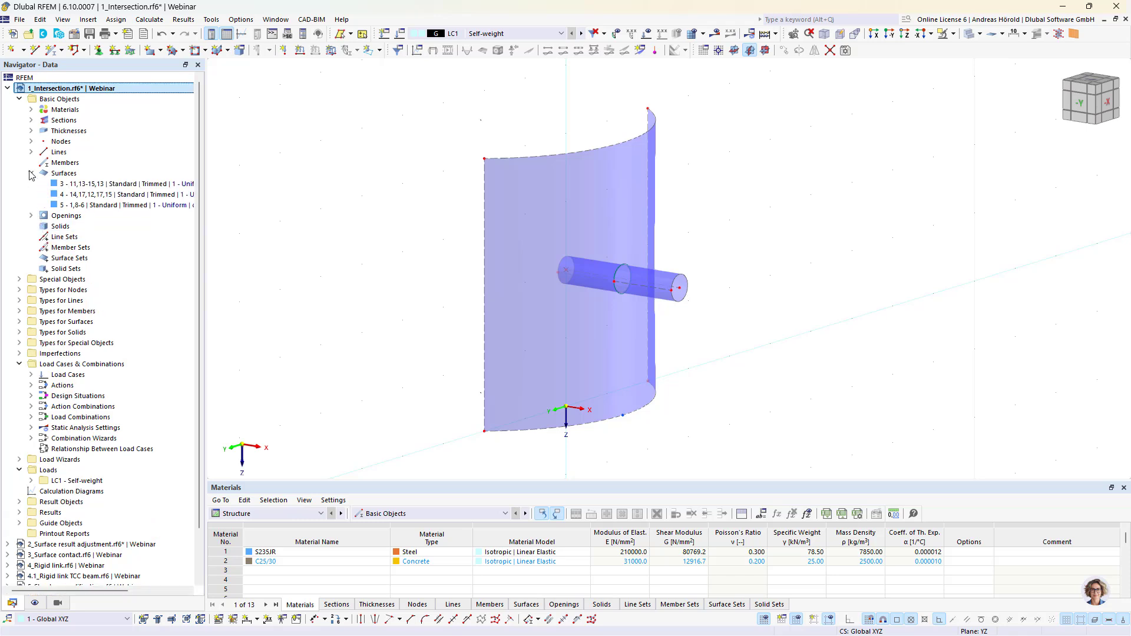
left_click(120, 187)
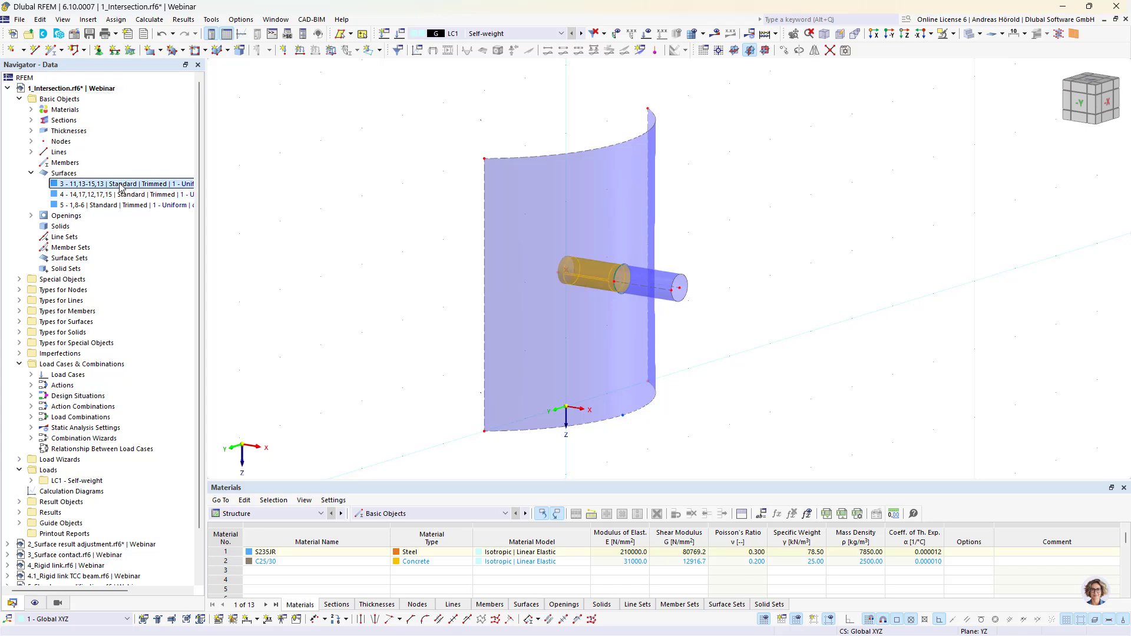
left_click(122, 194)
left_click(122, 206)
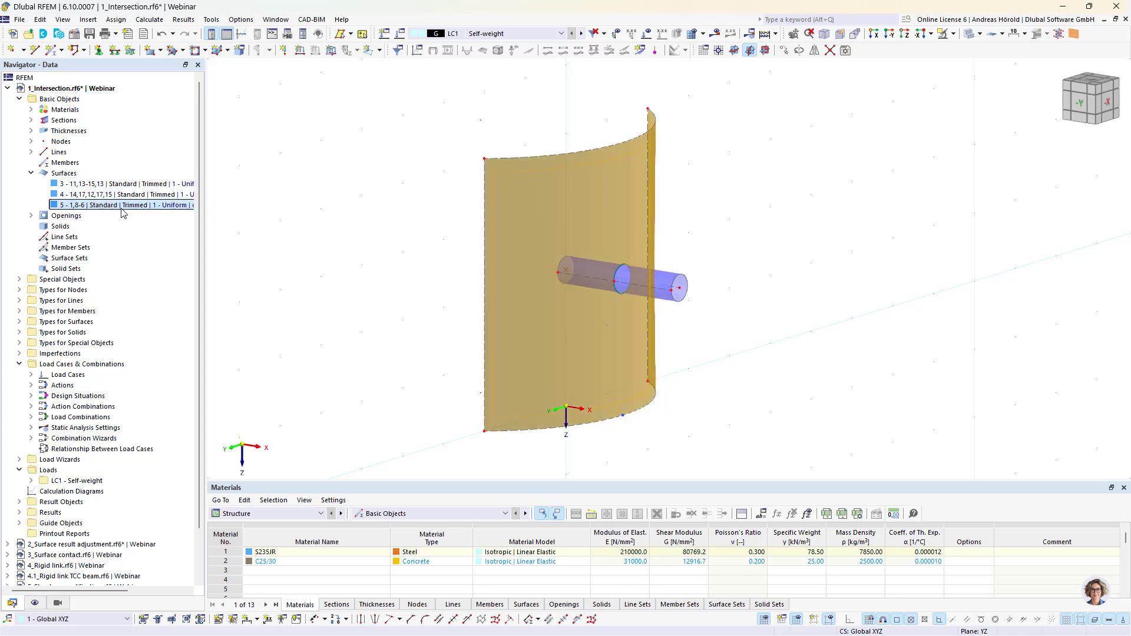
left_click(124, 195)
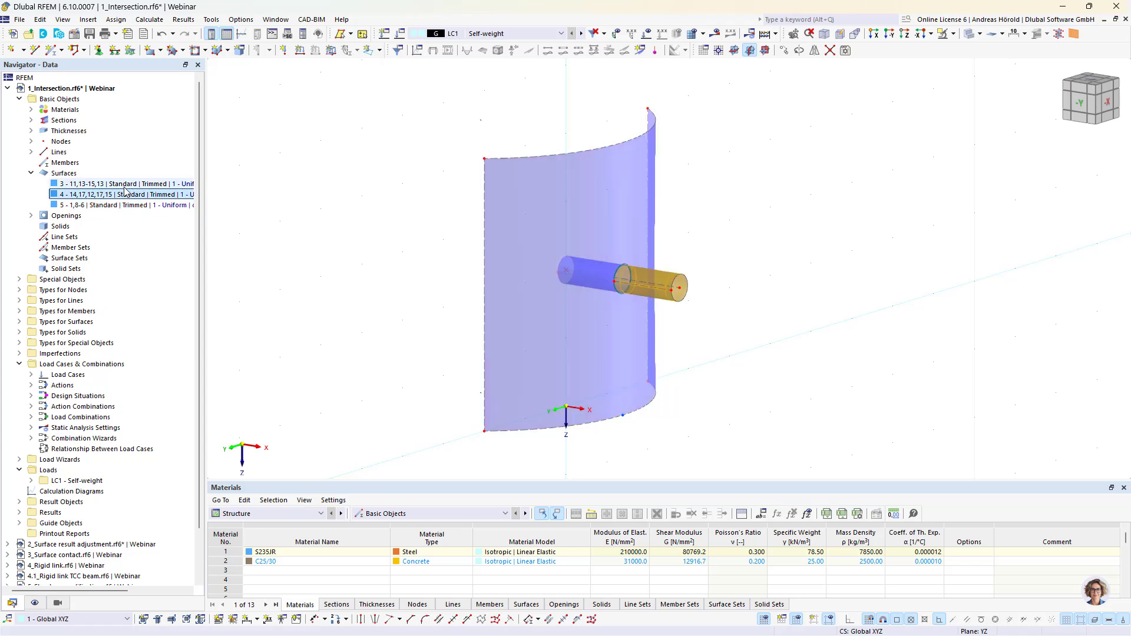
left_click(125, 187)
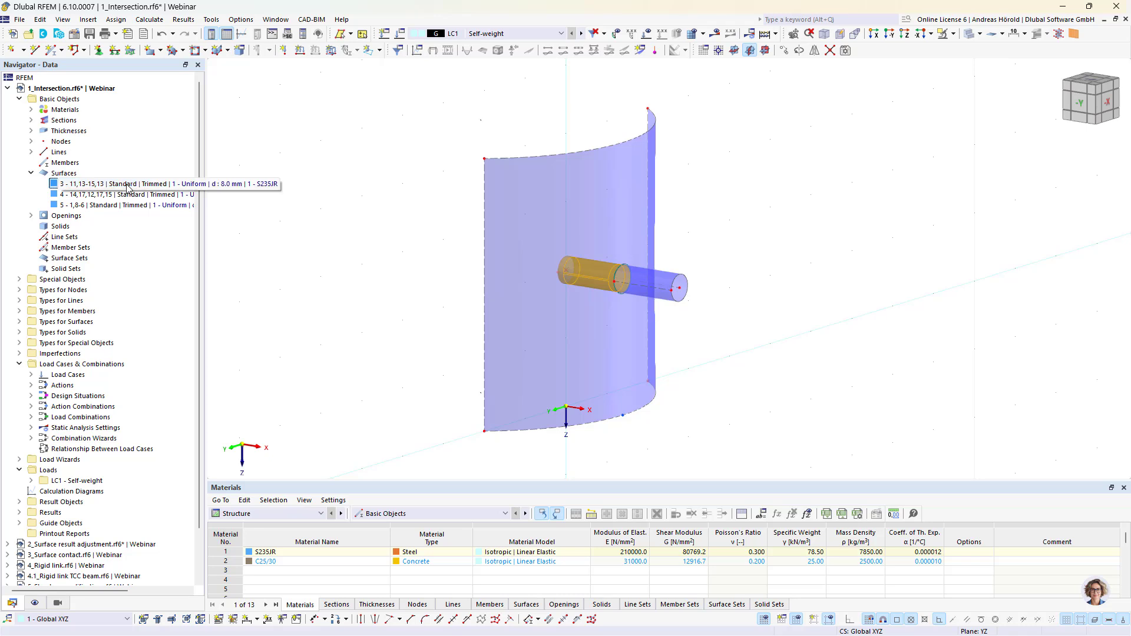
right_click(127, 186)
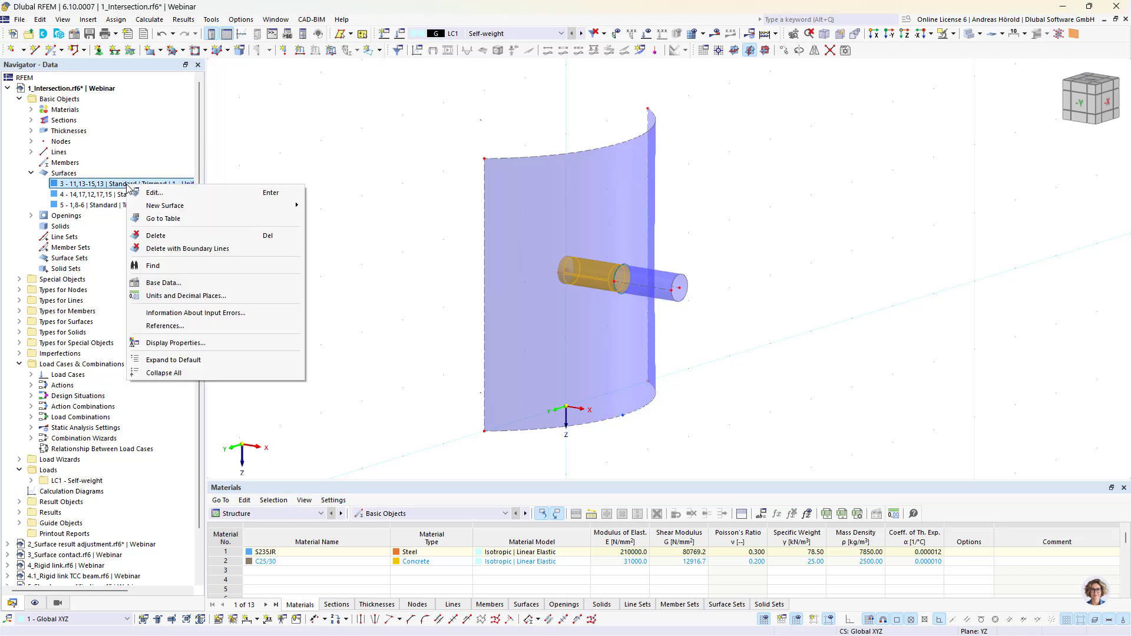
left_click(198, 249)
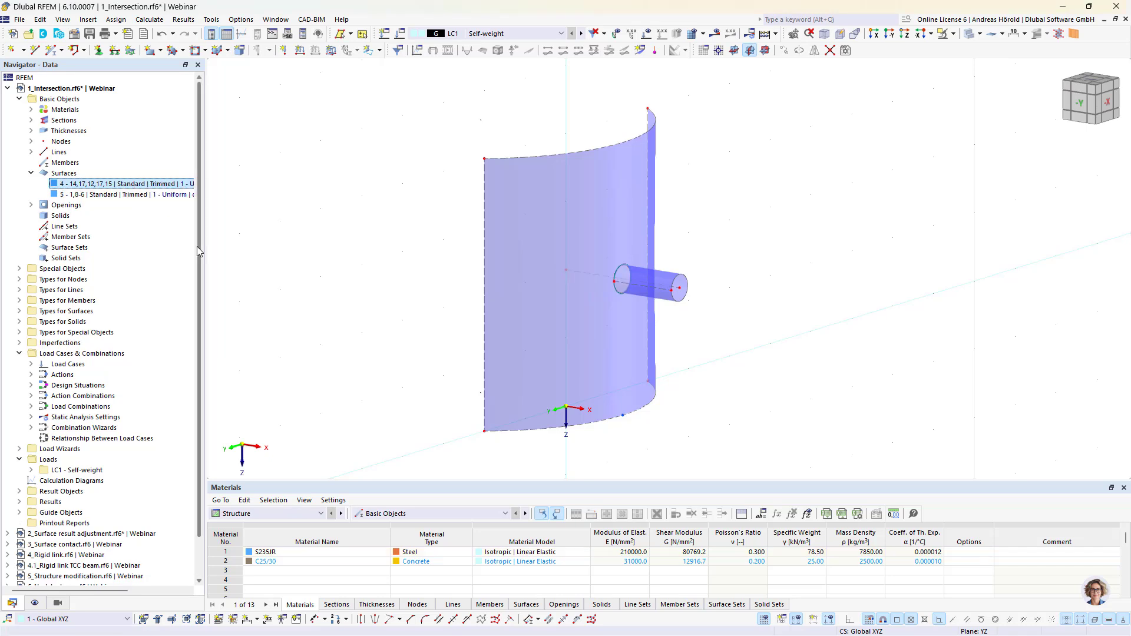
middle_click_drag(366, 348, 662, 314, "ctrl")
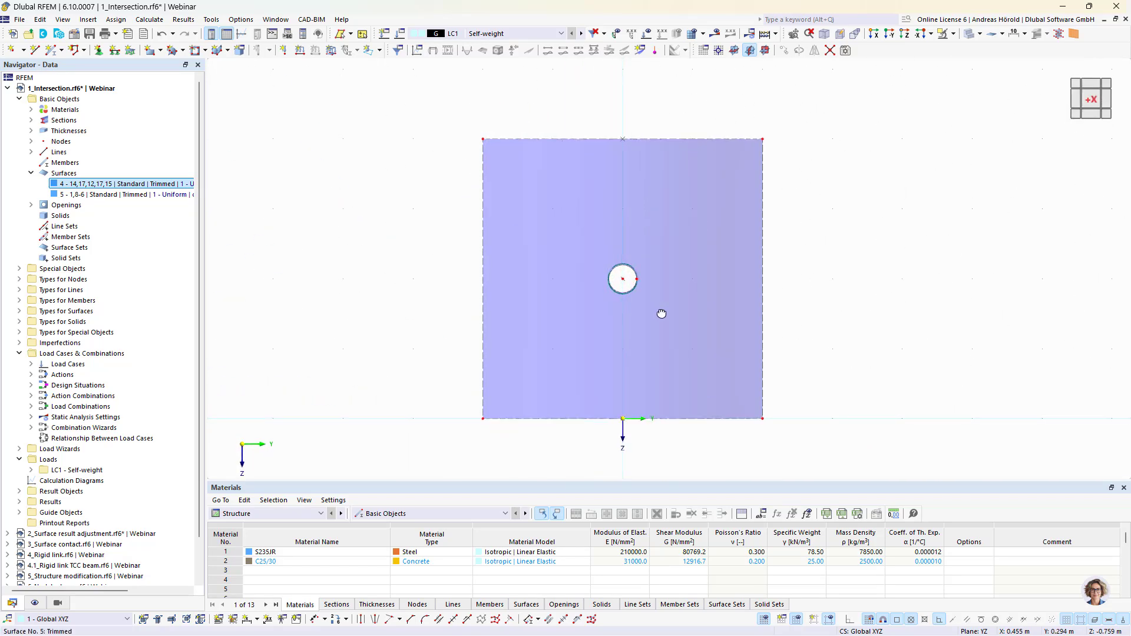
left_click(629, 274)
middle_click_drag(872, 318, 574, 368, "ctrl")
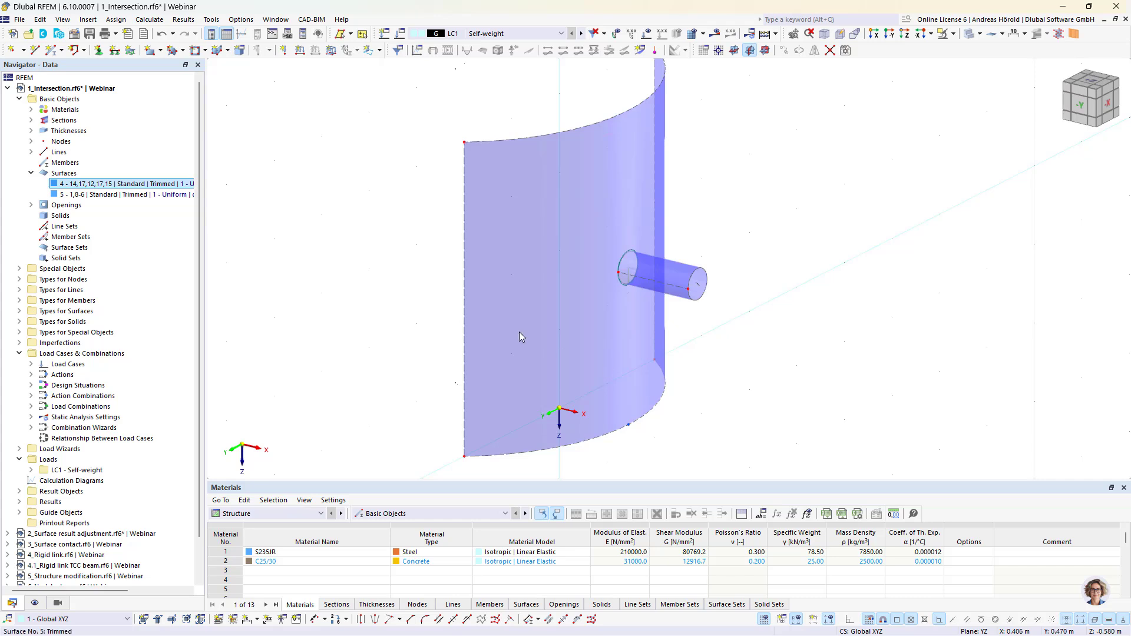
Collapse the intersection model's tree and switch to the model 2_Surface result adjustment.rf6
left_click(6, 89)
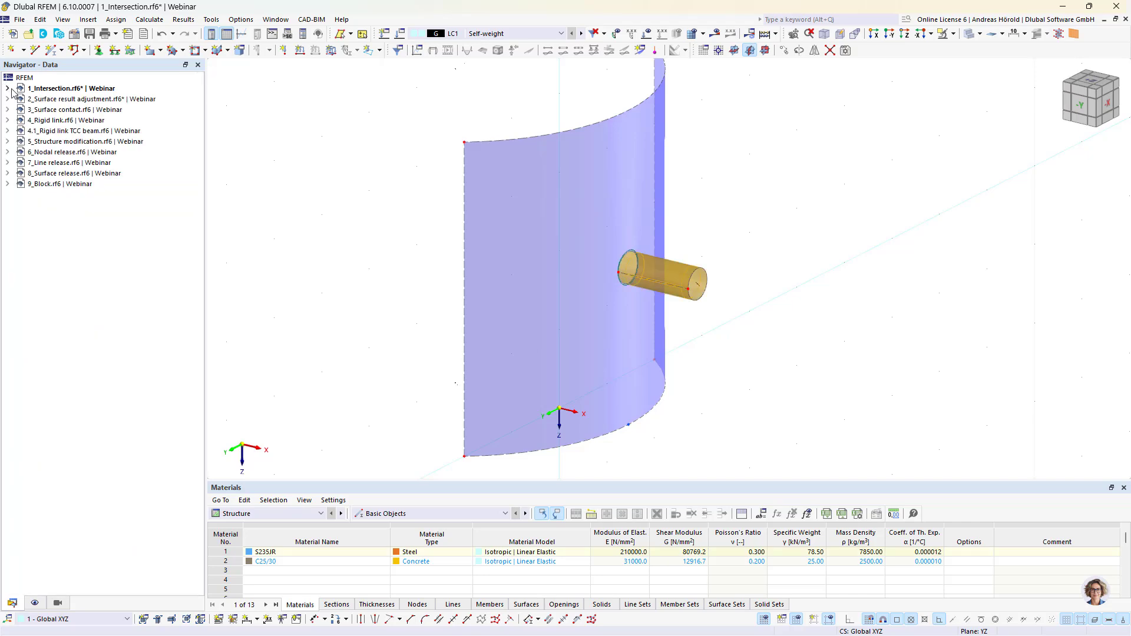
double_click(56, 99)
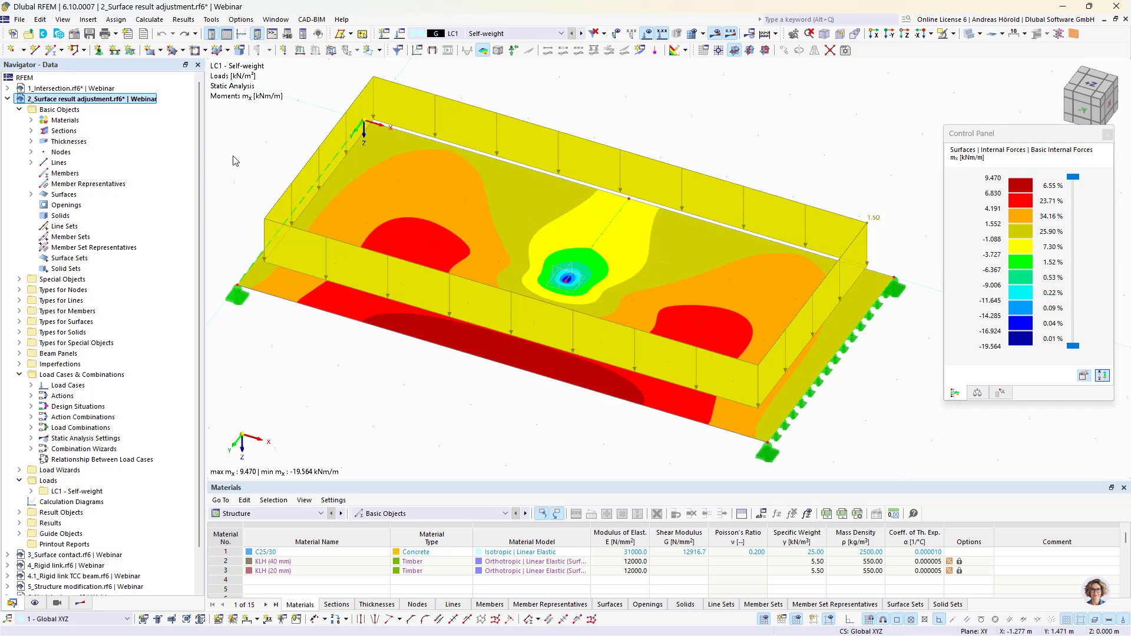
left_click(88, 21)
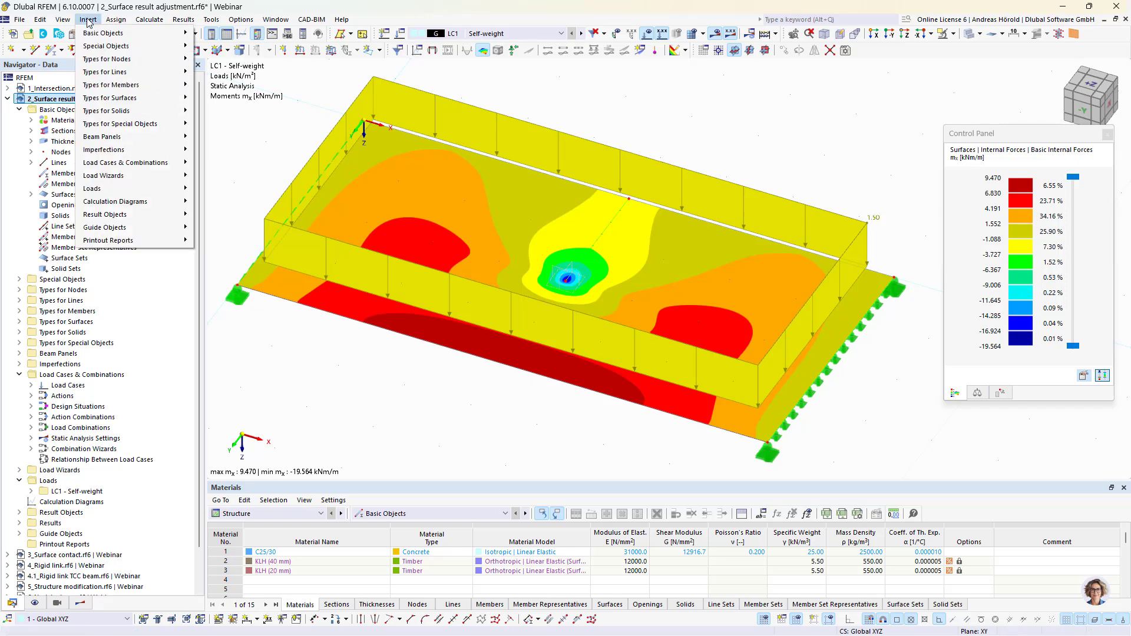
mouse_move(93, 48)
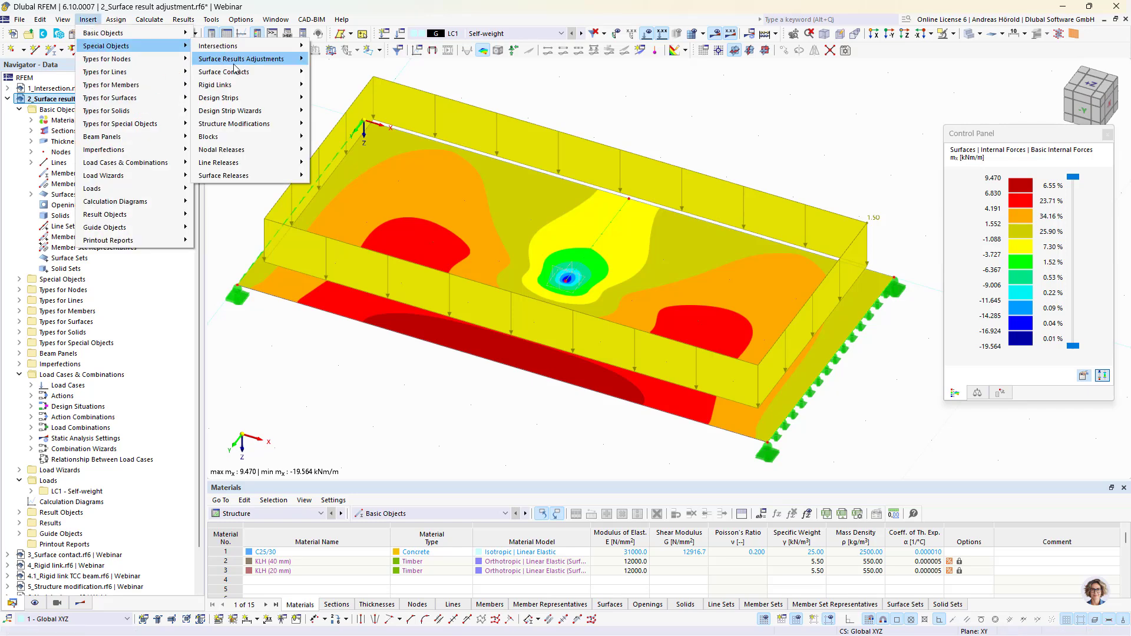
left_click(246, 386)
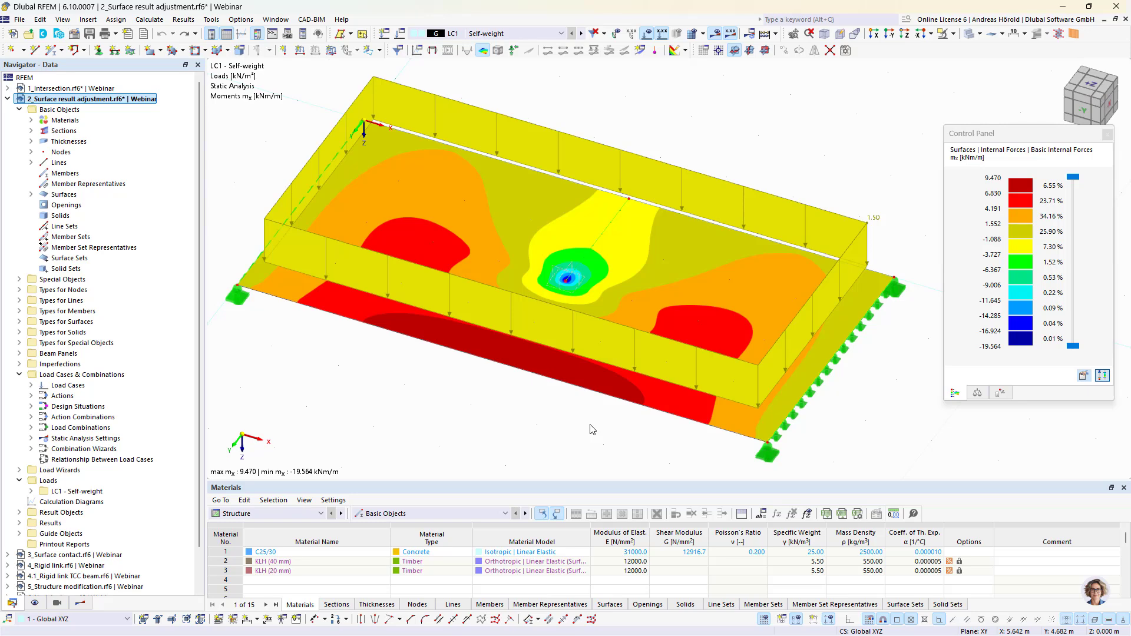
Examine the moment mx distribution on the slab, especially the peak at the inner end of the middle line support
scroll(584, 435, "down", 4)
middle_click_drag(584, 434, 589, 365)
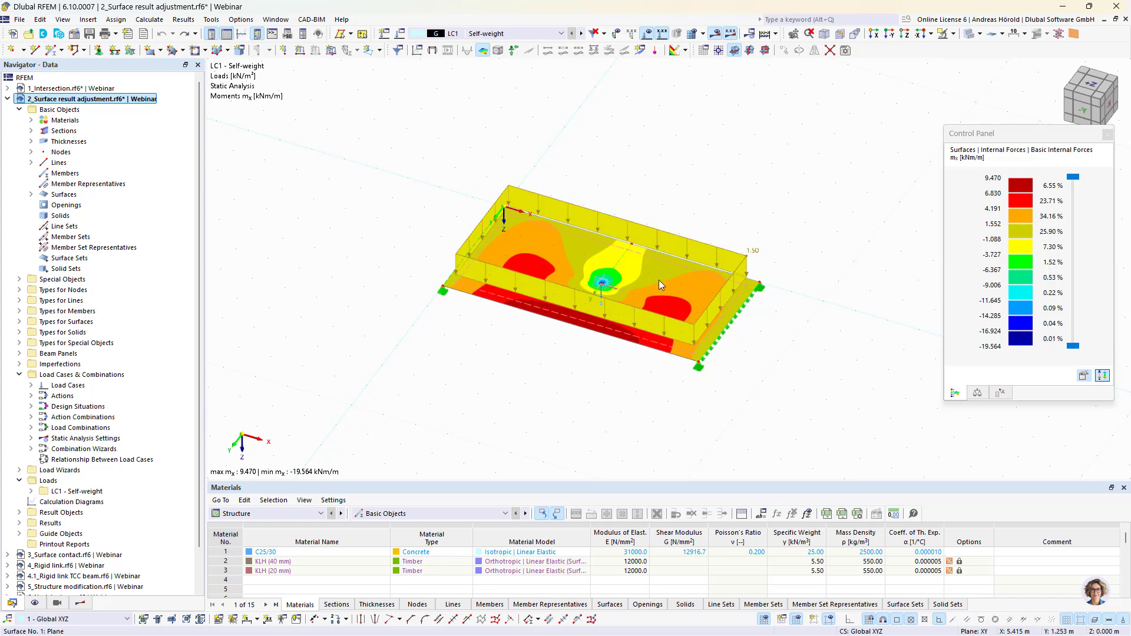
mouse_move(666, 265)
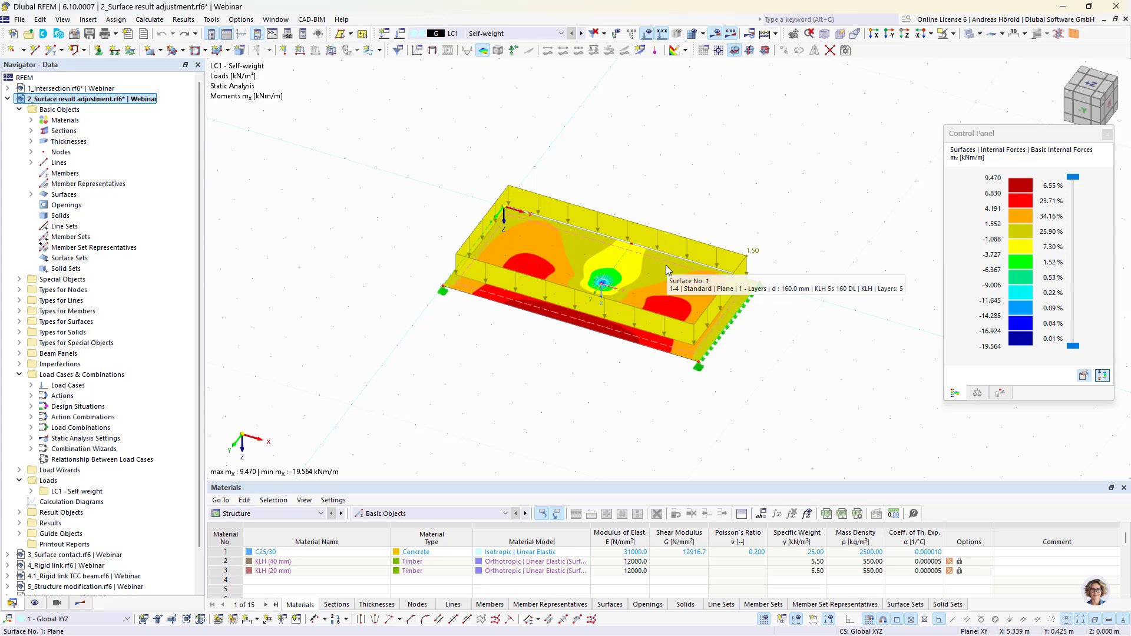
scroll(663, 266, "up", 5)
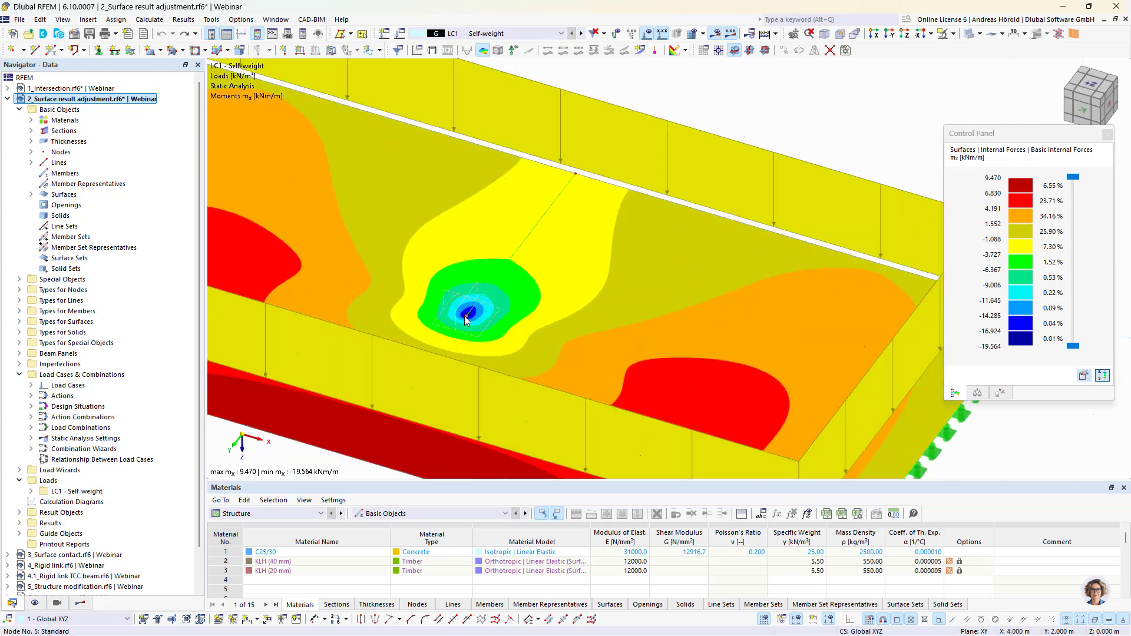
scroll(469, 314, "down", 2)
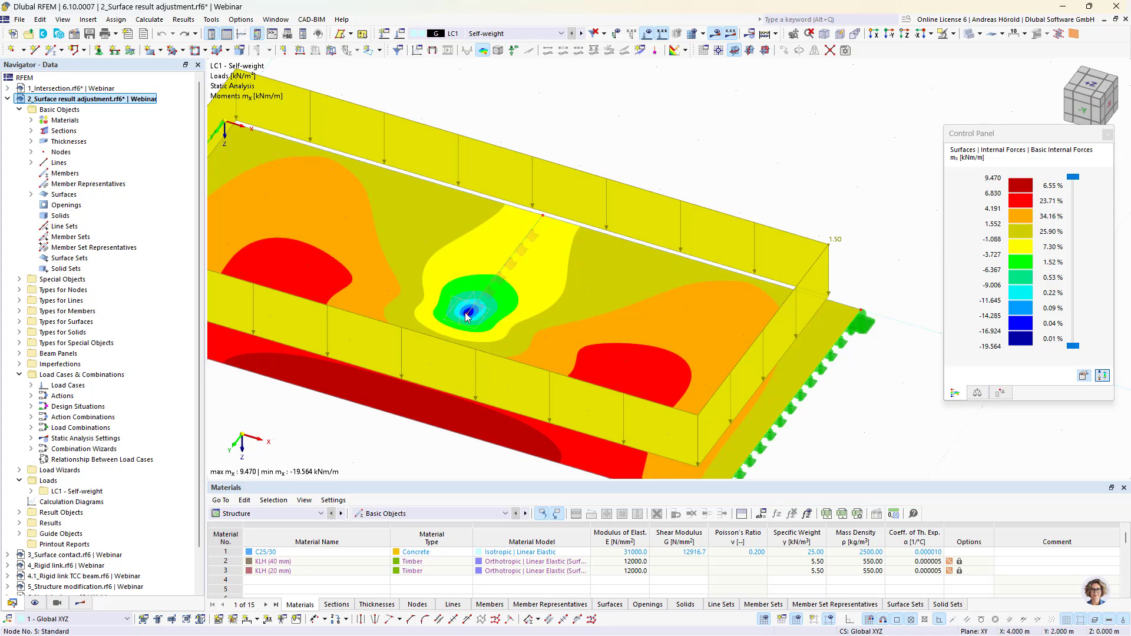
scroll(469, 314, "up", 5)
scroll(470, 317, "down", 5)
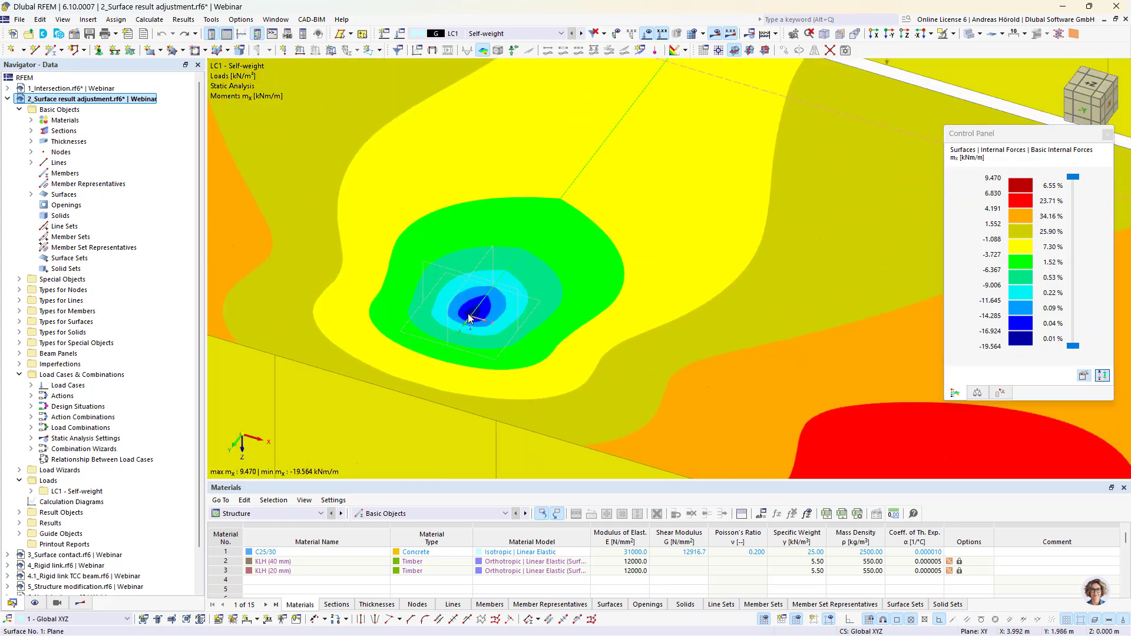
scroll(469, 318, "down", 1)
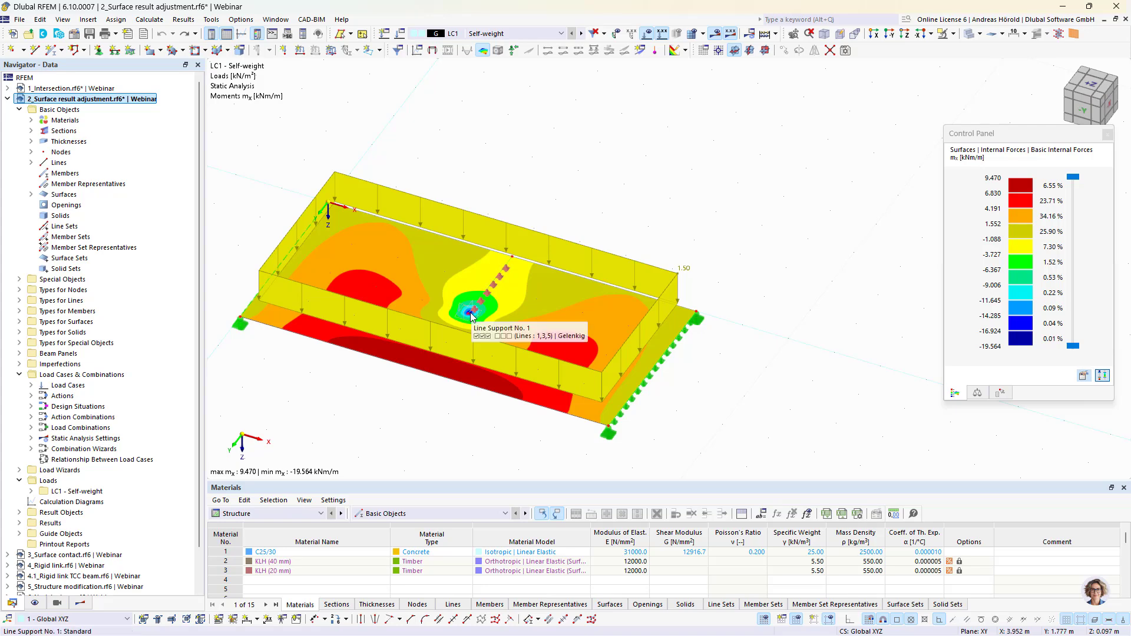
scroll(412, 402, "down", 3)
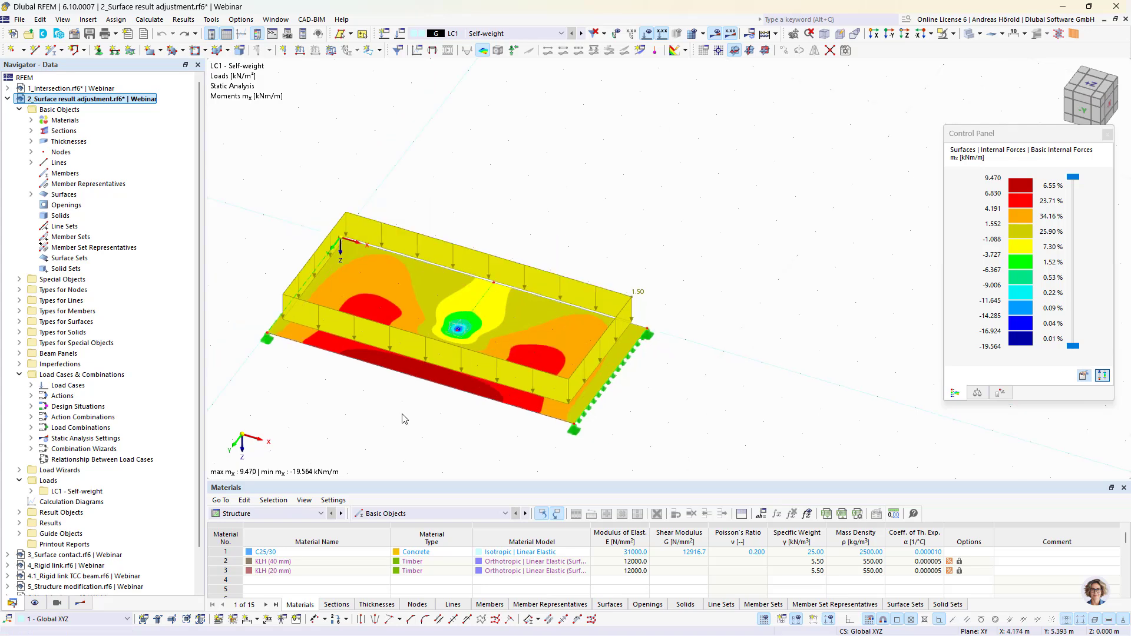
Copy the whole slab with its supports once by 6 m in the Y direction, including loading
left_click_drag(368, 406, 776, 184)
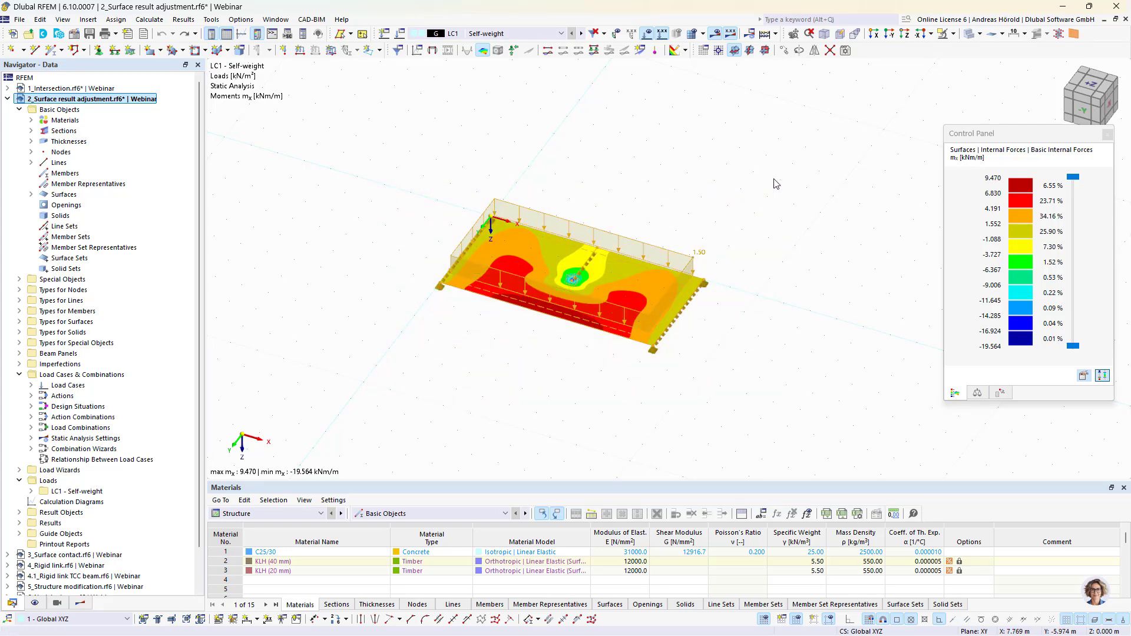
left_click(784, 50)
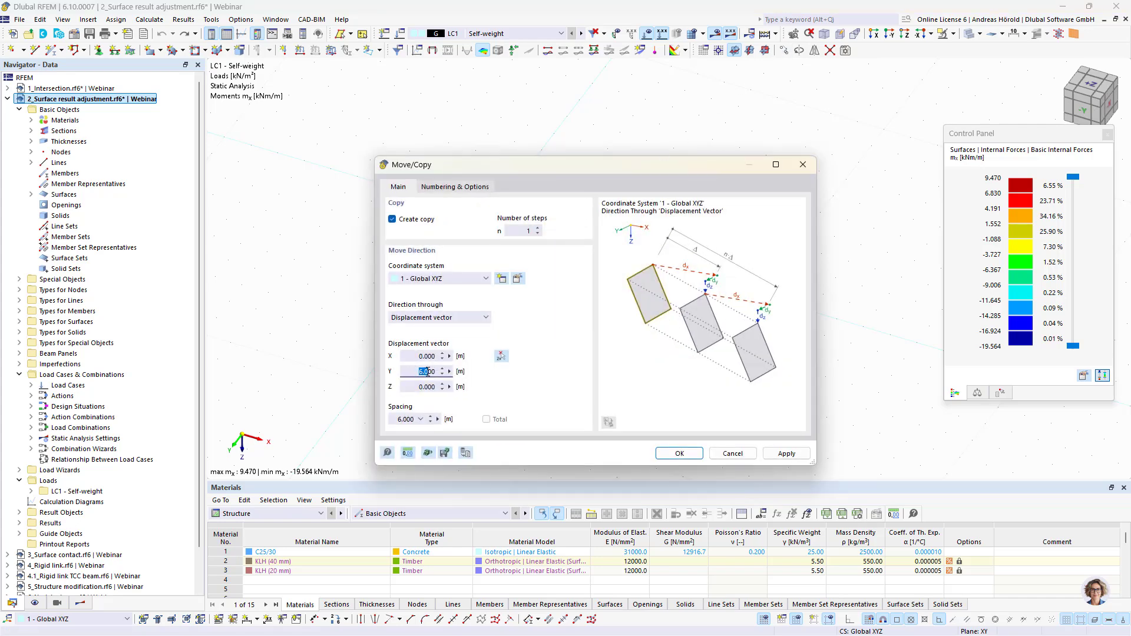
left_click(455, 188)
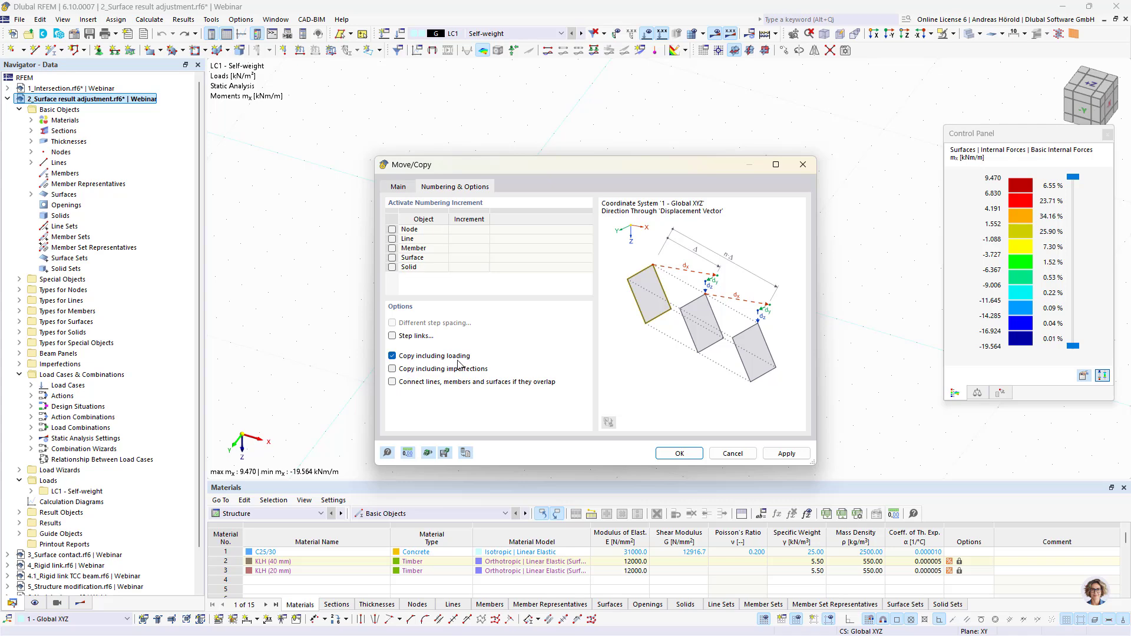
left_click(681, 454)
left_click(617, 378)
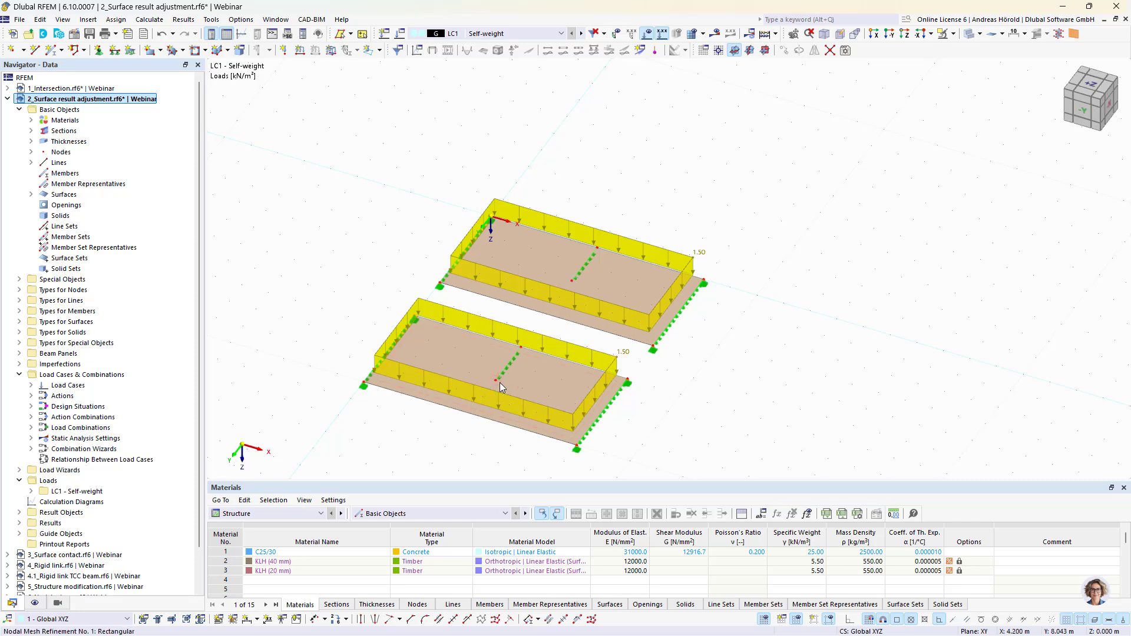
scroll(495, 386, "up", 2)
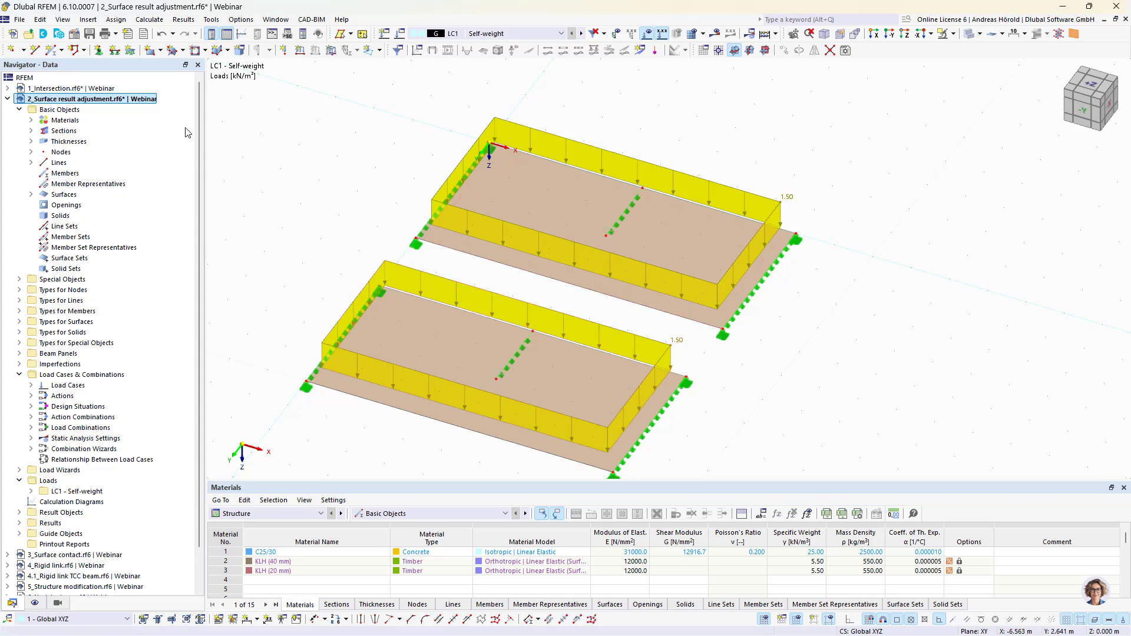
Create a new surface results adjustment with a rectangular shape and dimensions a = 0.2 m and b = 0.2 m
left_click(87, 21)
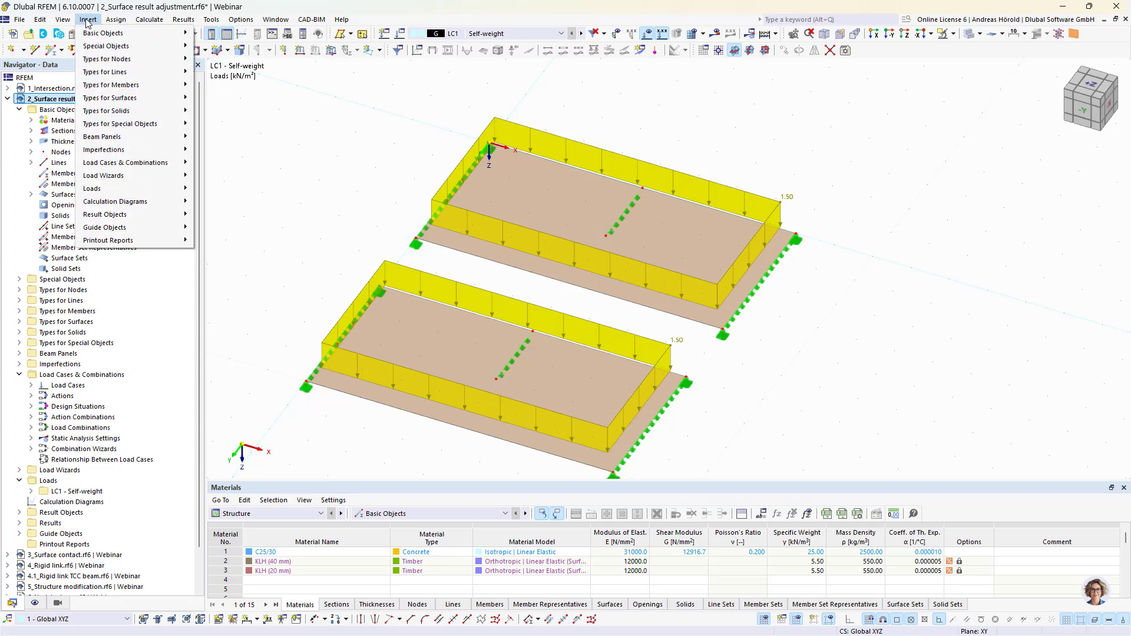
mouse_move(106, 46)
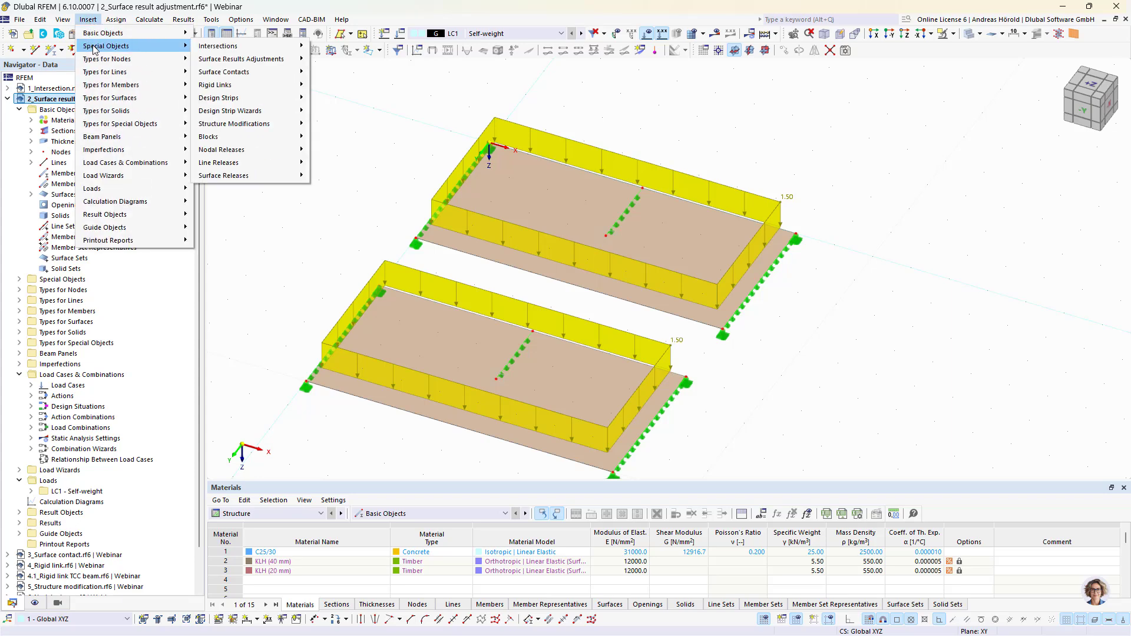
mouse_move(239, 59)
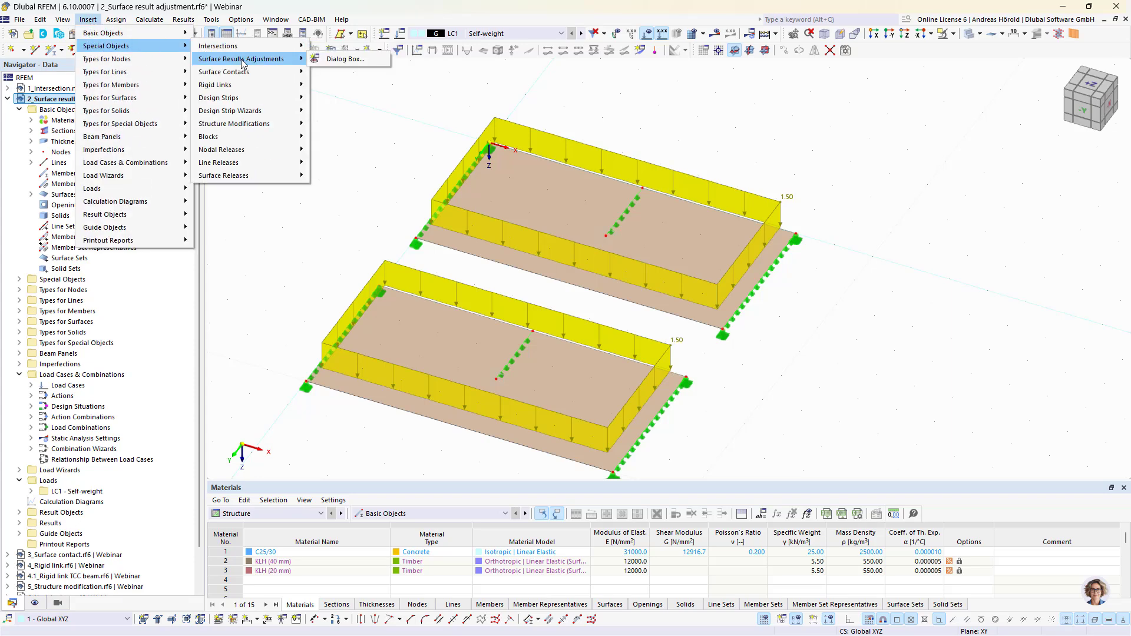
left_click(346, 59)
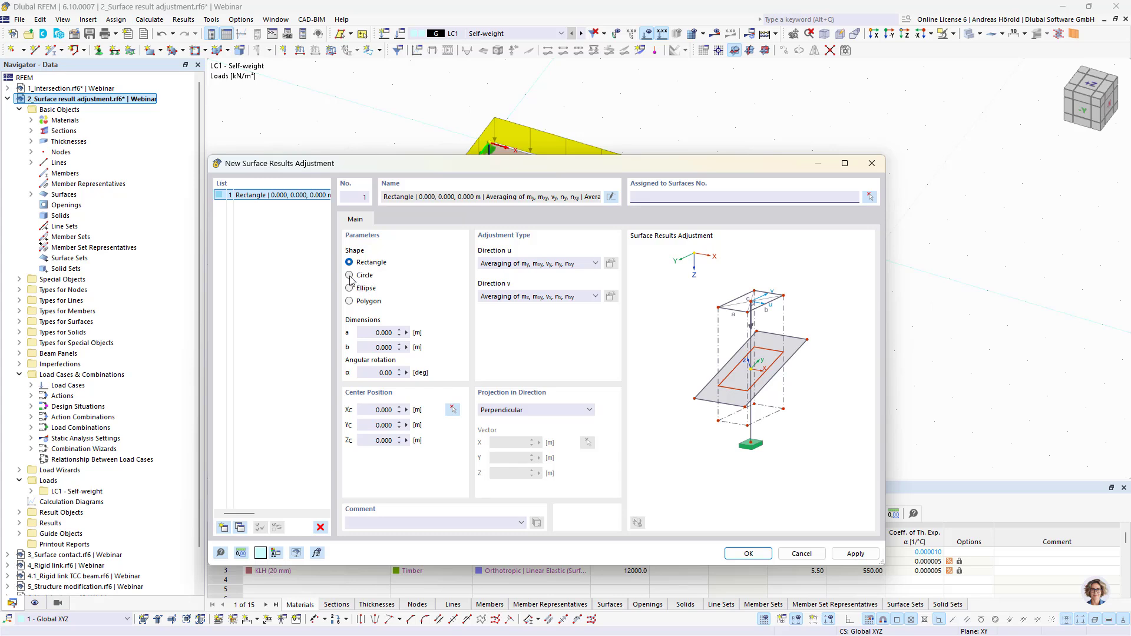
left_click(350, 275)
left_click(349, 262)
left_click(366, 335)
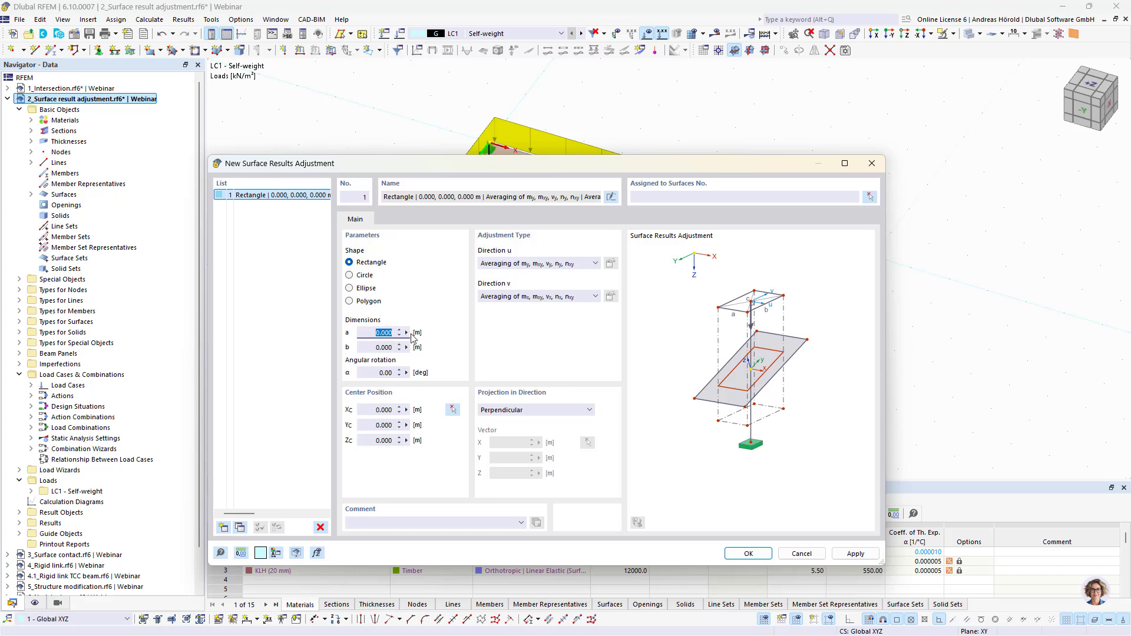
type(".2")
key("Tab")
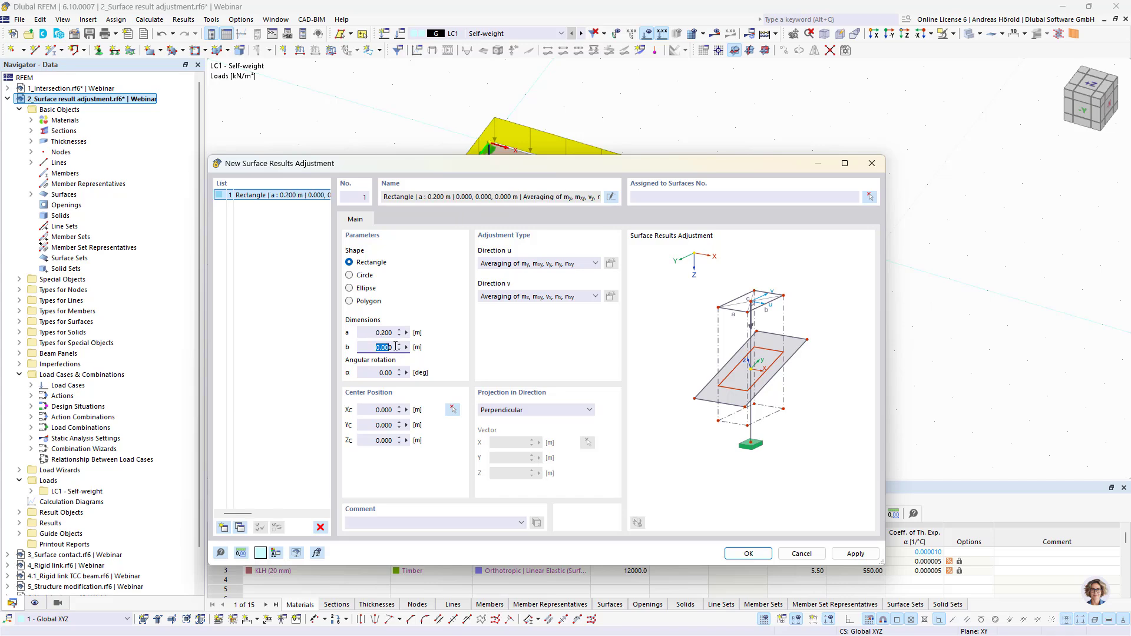
type(".2")
Pick the copied slab's inner line-support end node as the adjustment's center and set its Y coordinate to 7.9 m
left_click(452, 410)
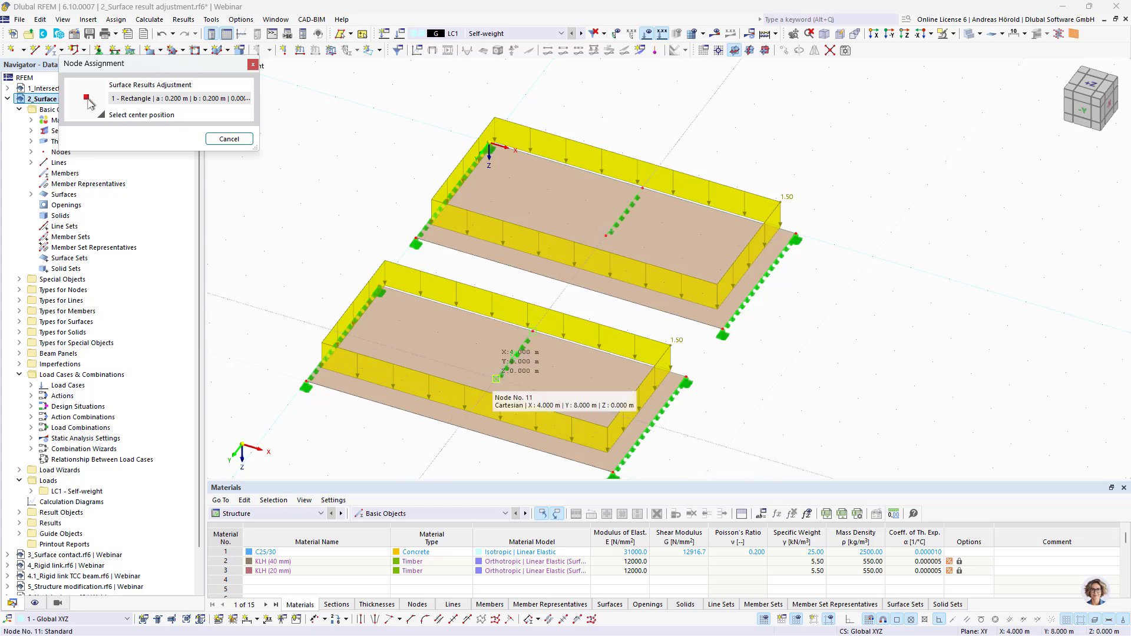
left_click(496, 379)
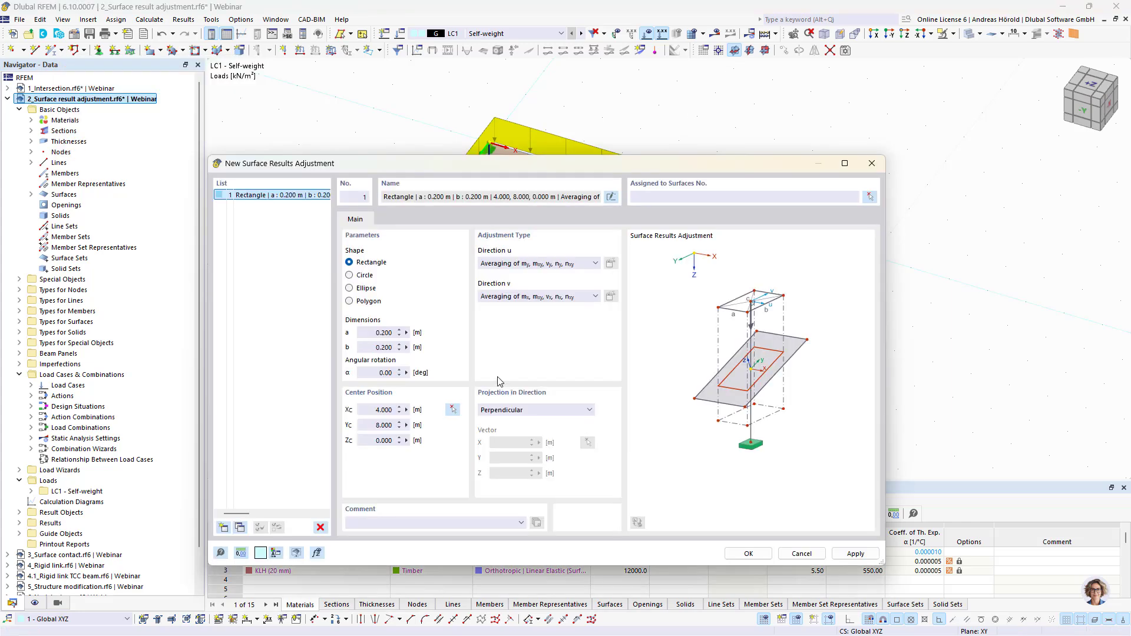
left_click(382, 425)
left_click_drag(375, 427, 401, 427)
type("7,9")
left_click(375, 440)
Assign the surface results adjustment to the copied slab (surface 2) and confirm it
left_click(869, 197)
left_click(628, 367)
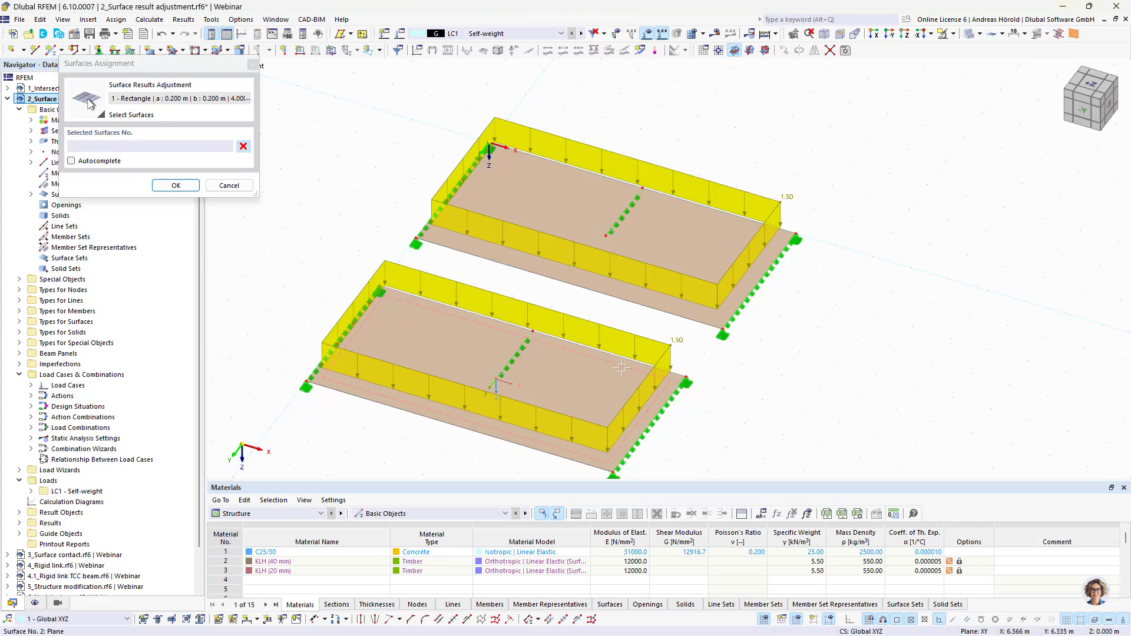
left_click(175, 186)
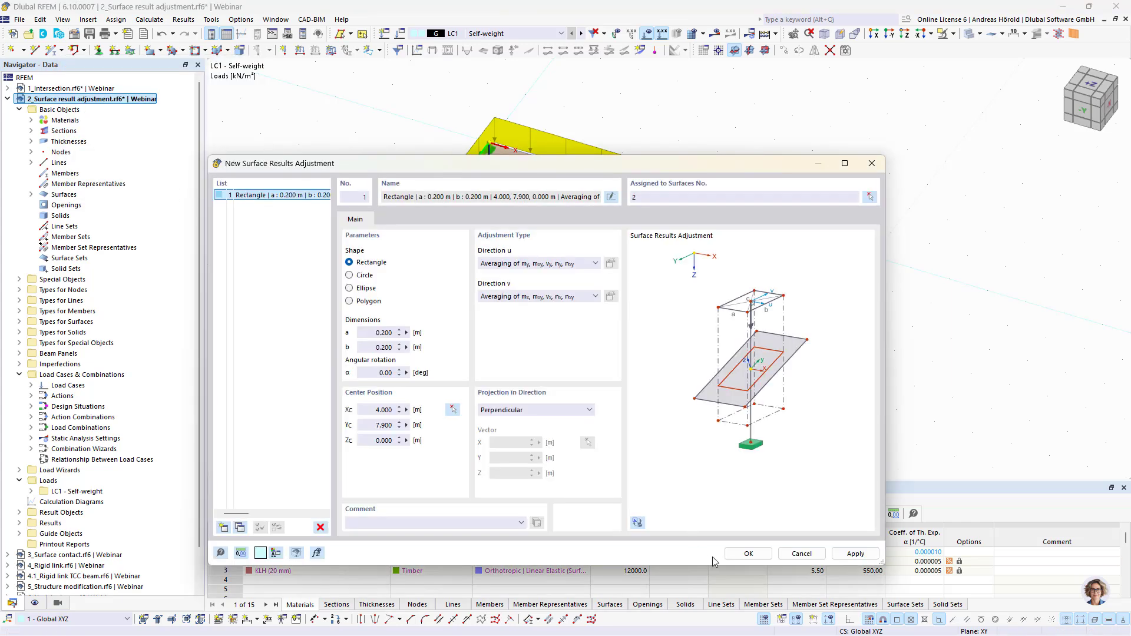
left_click(749, 554)
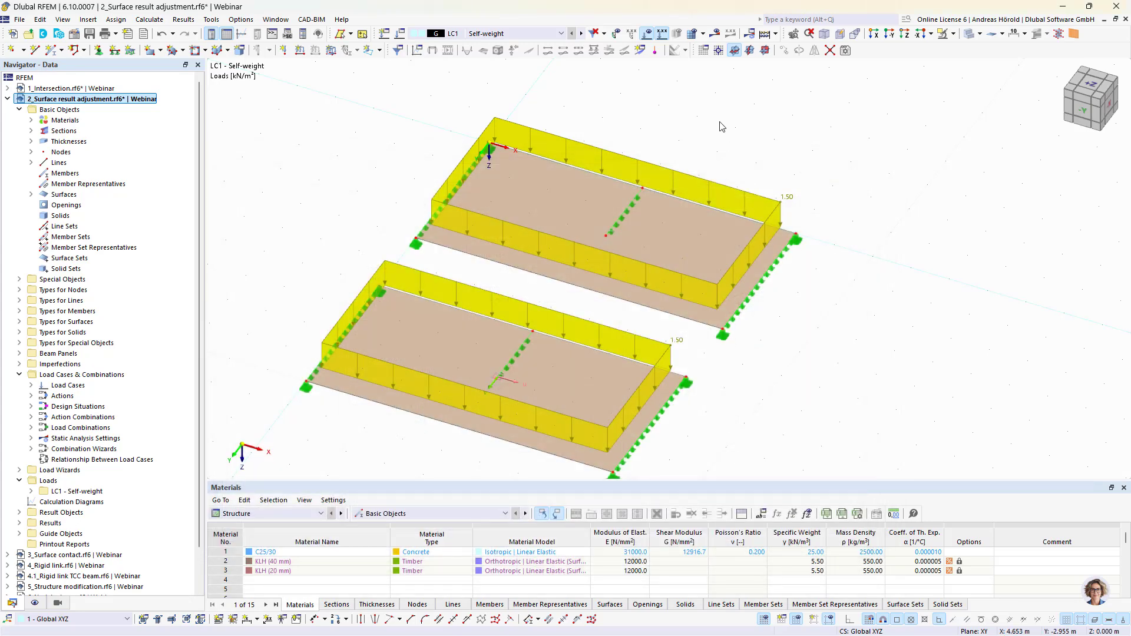
Calculate and display the self-weight results, and hide the original slab to inspect the averaged moments mx on the copy
left_click(715, 33)
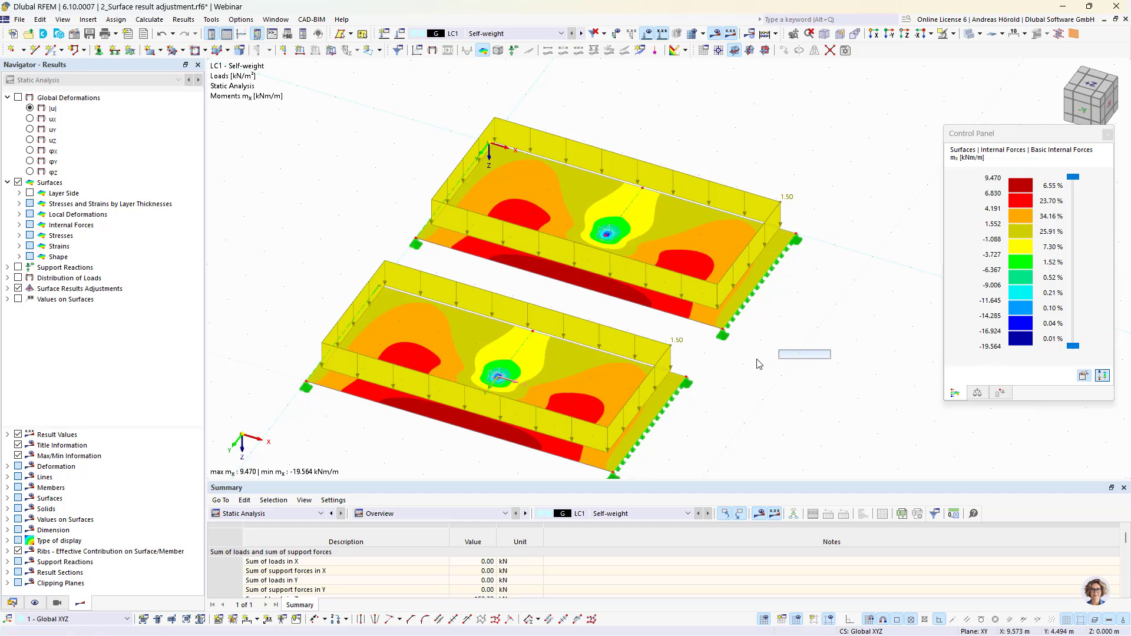
middle_click_drag(722, 359, 712, 417, "ctrl")
left_click_drag(546, 434, 858, 213)
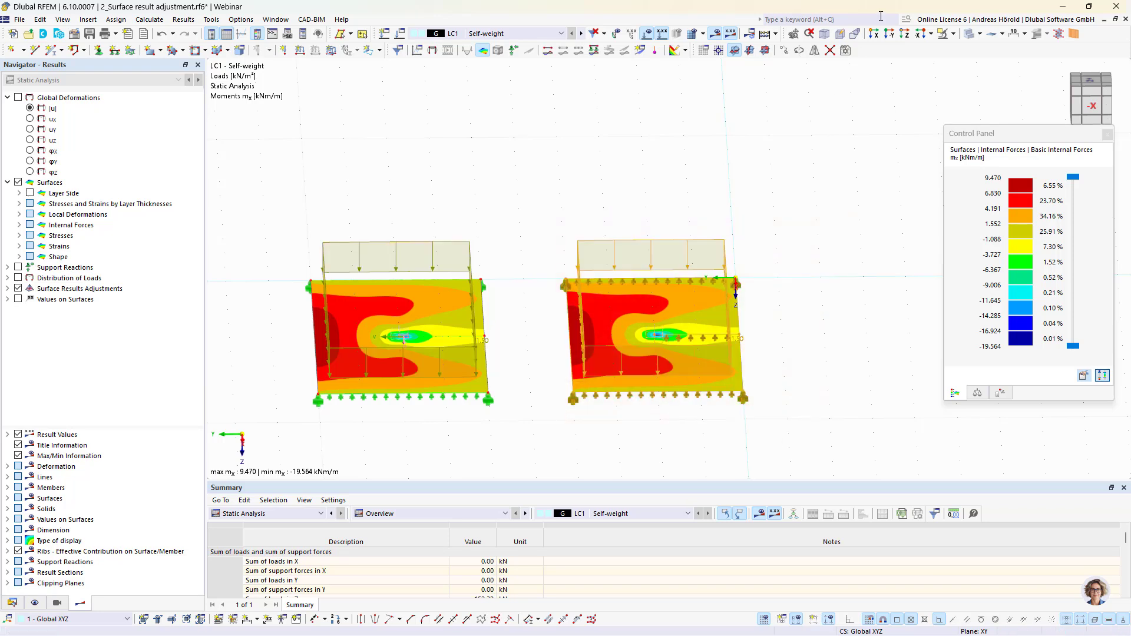
left_click(954, 34)
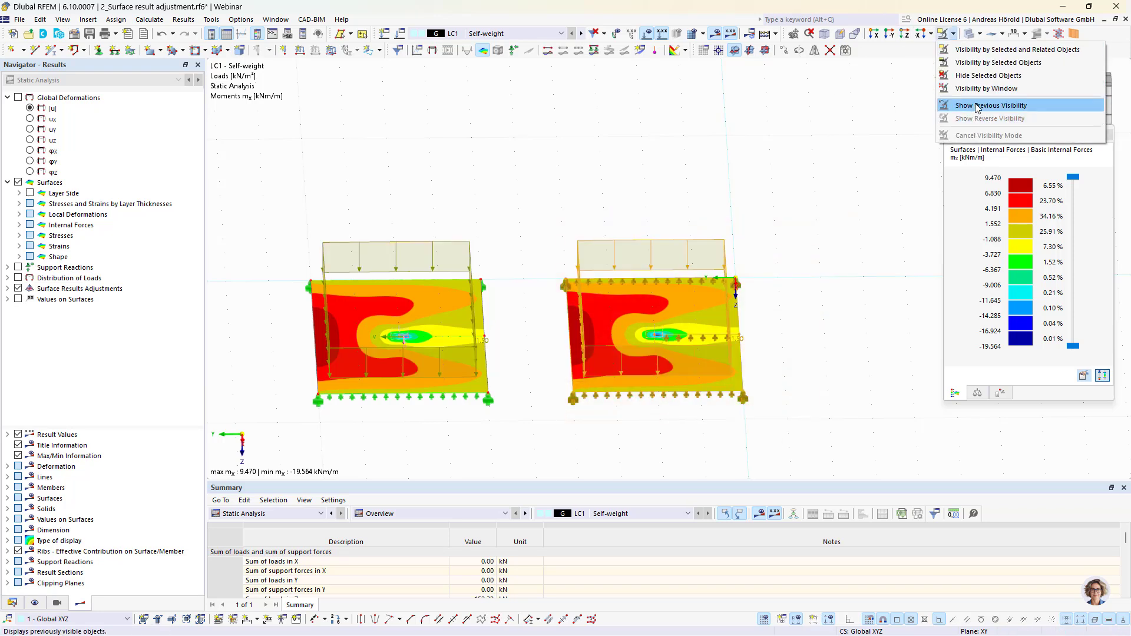
left_click(988, 75)
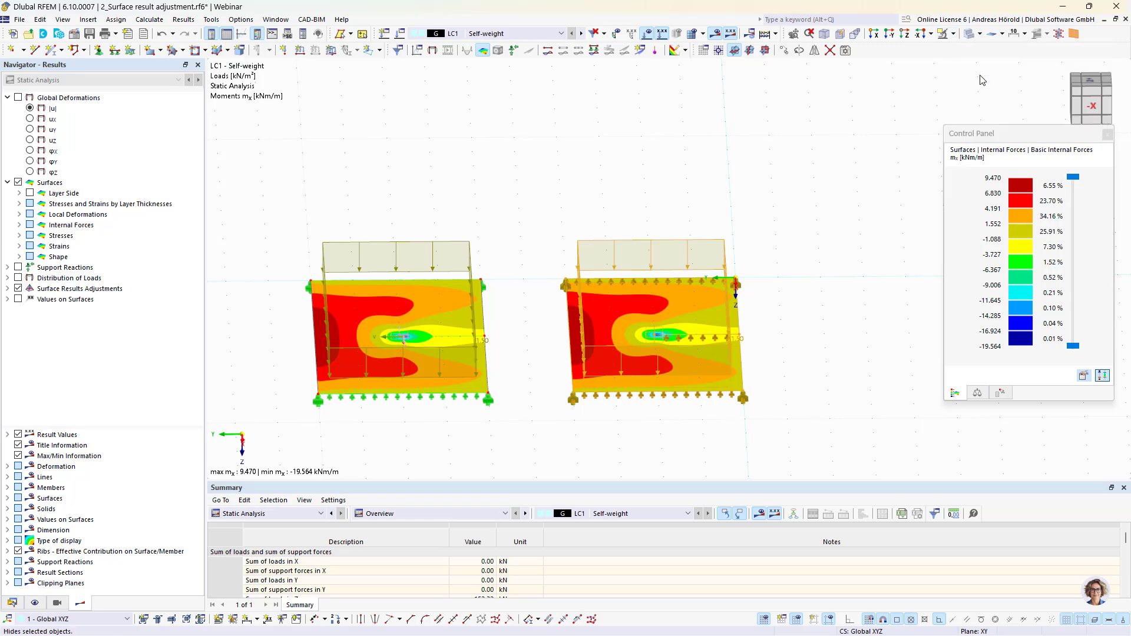
middle_click_drag(626, 437, 793, 480, "ctrl")
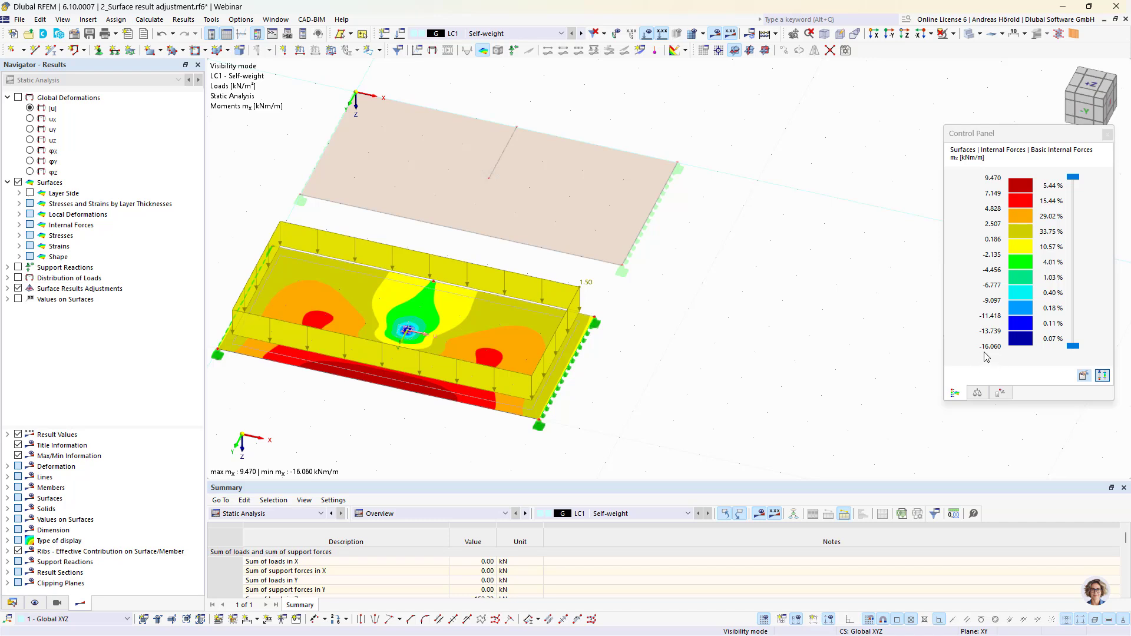
scroll(426, 342, "up", 5)
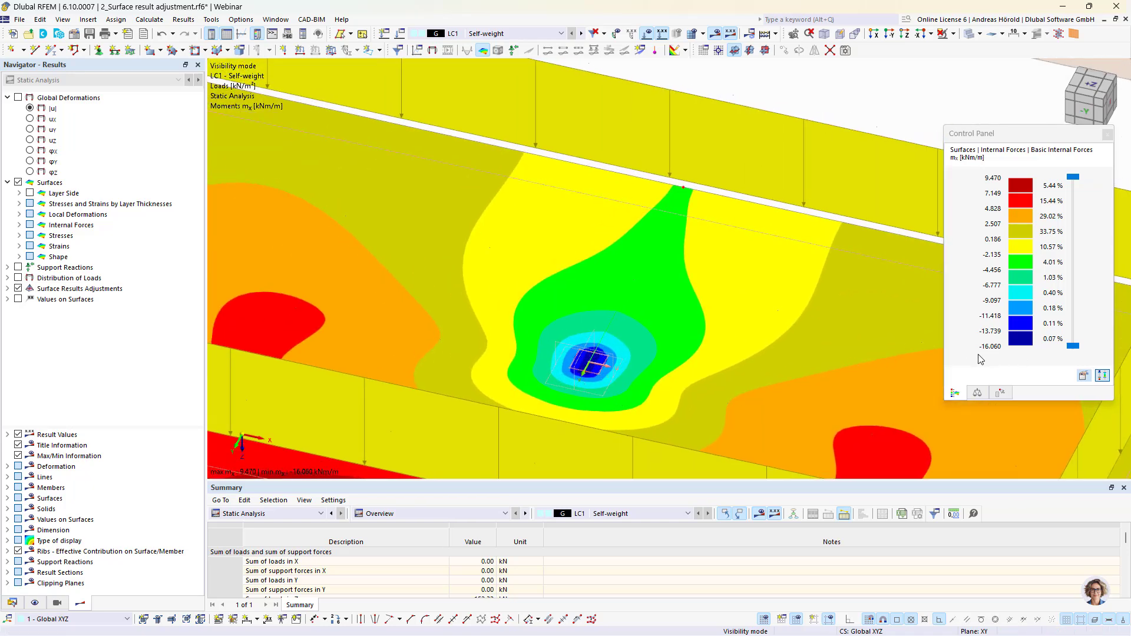
scroll(651, 375, "down", 8)
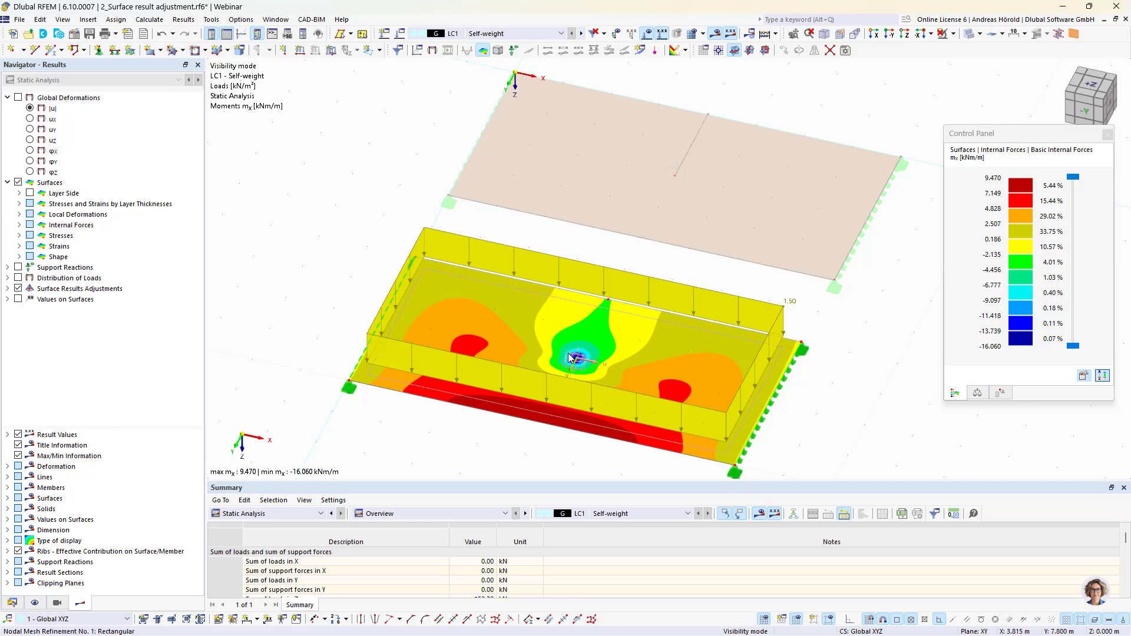
Open the copied slab's rectangular surface results adjustment for editing and review the adjustment types for directions u and v
left_click(11, 604)
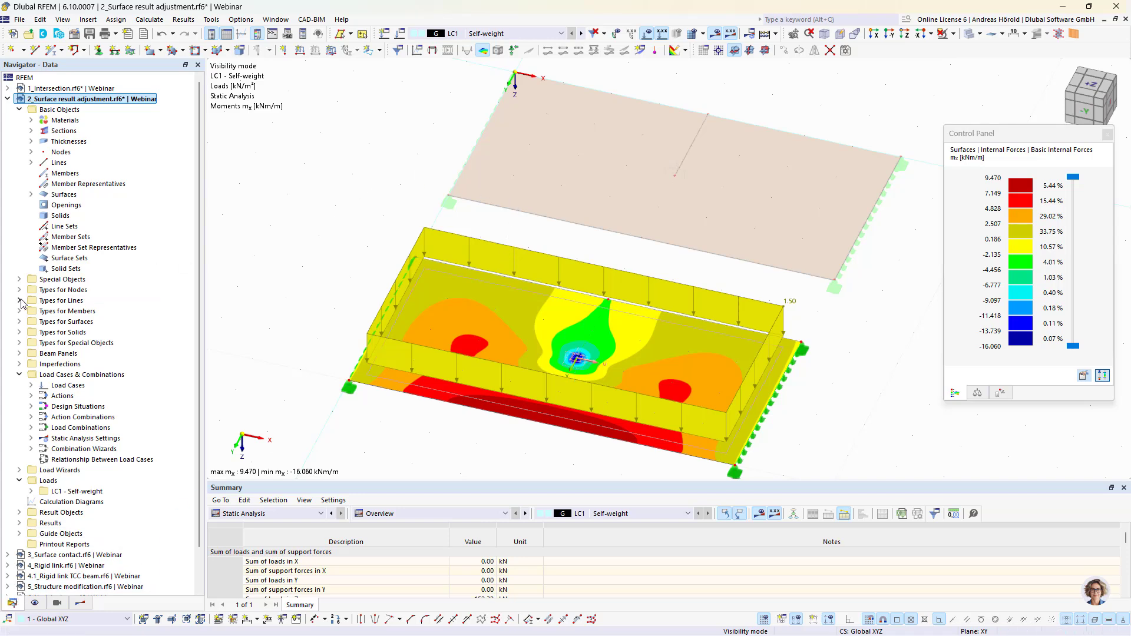
left_click(19, 279)
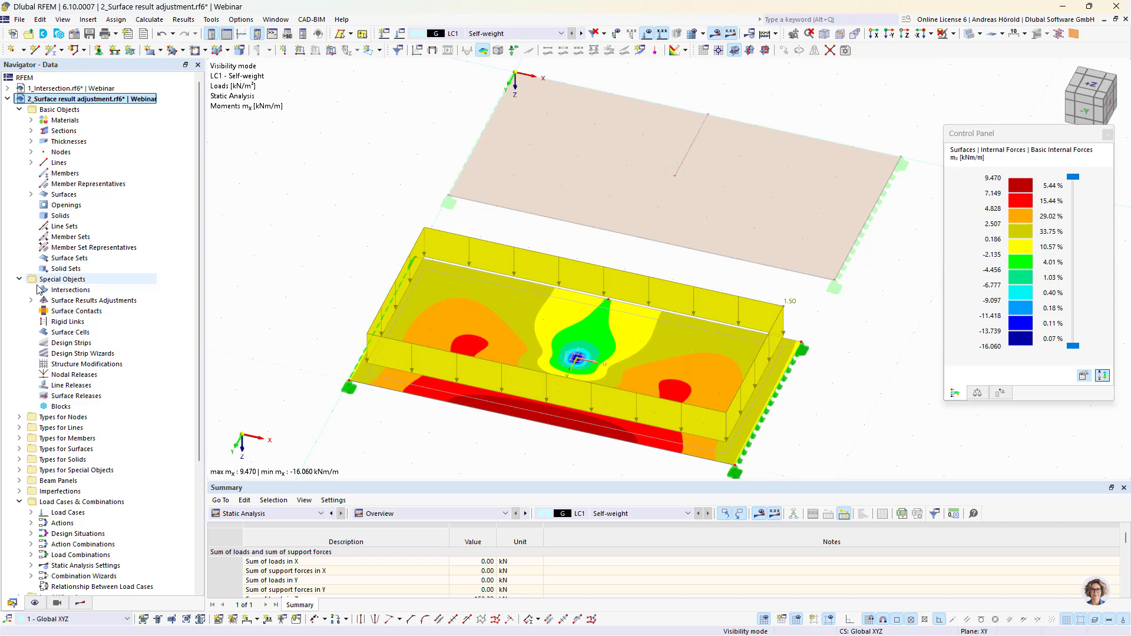
left_click(31, 300)
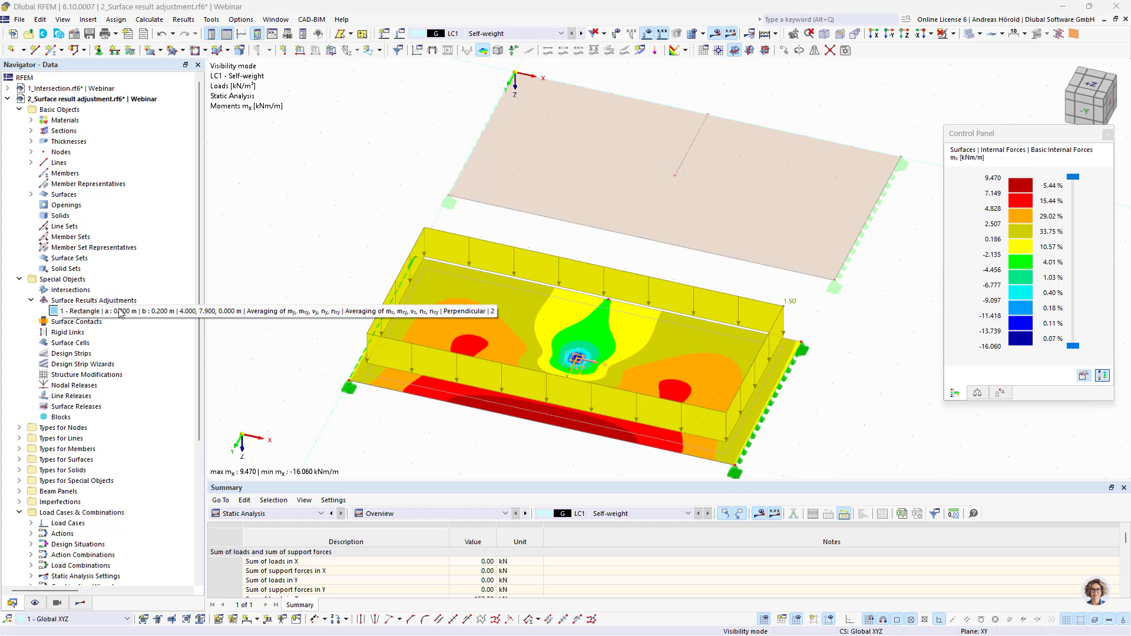
double_click(158, 316)
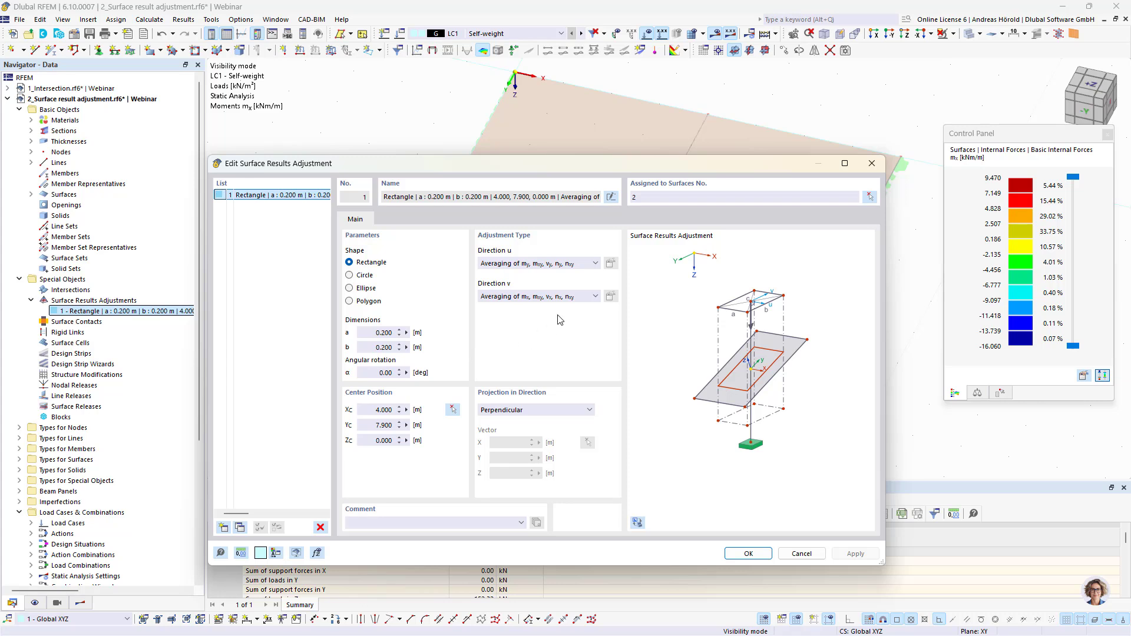
left_click(596, 263)
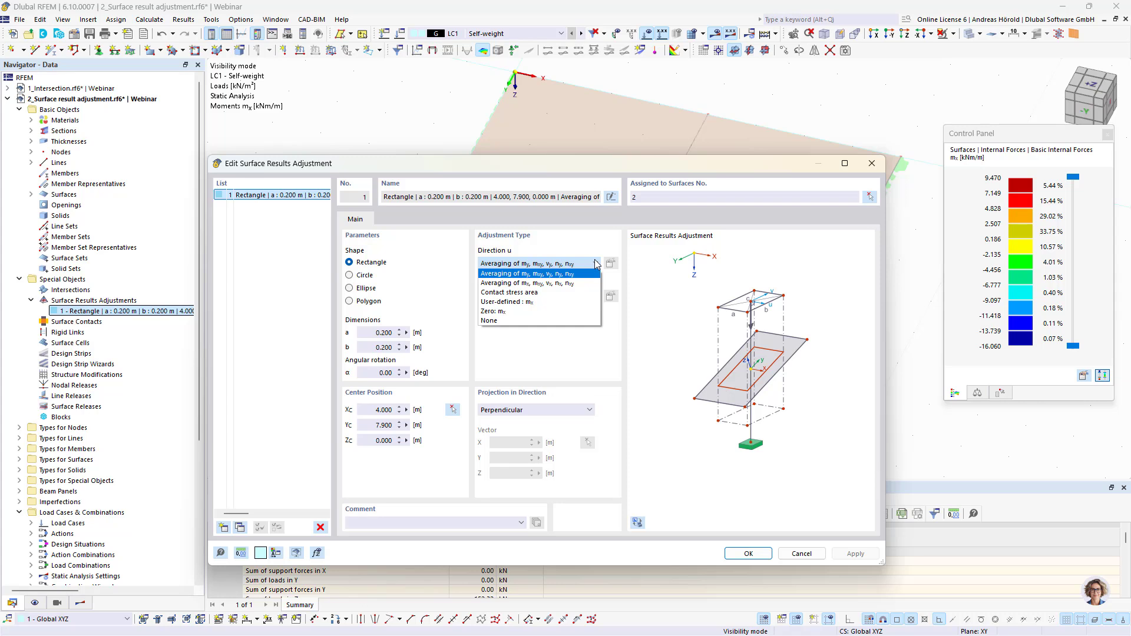
left_click(596, 263)
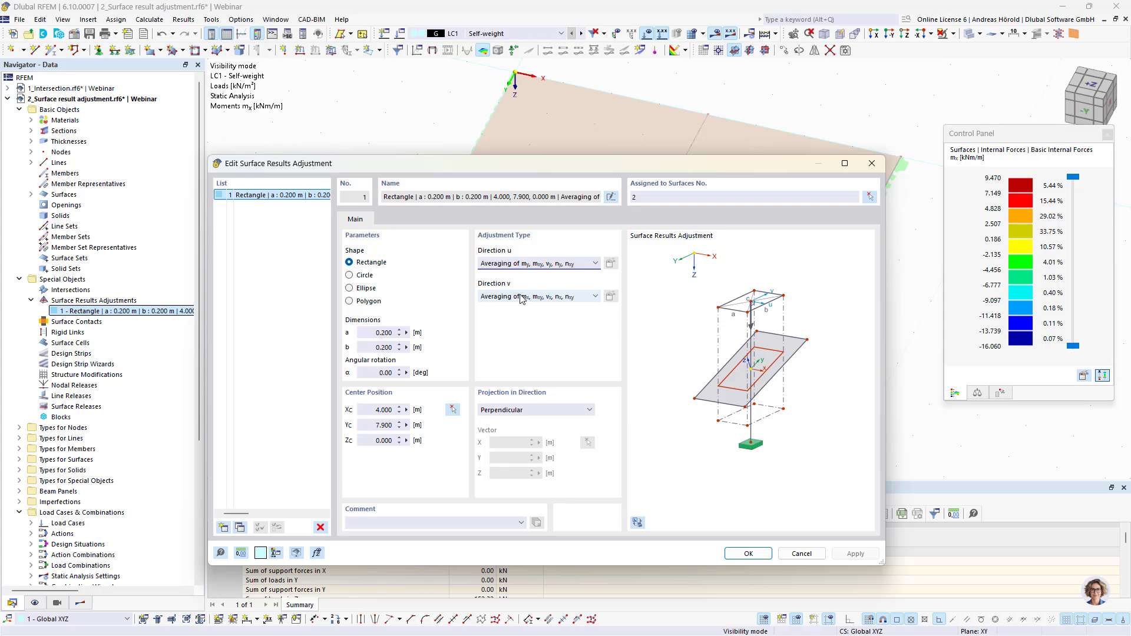
left_click(582, 299)
left_click(584, 299)
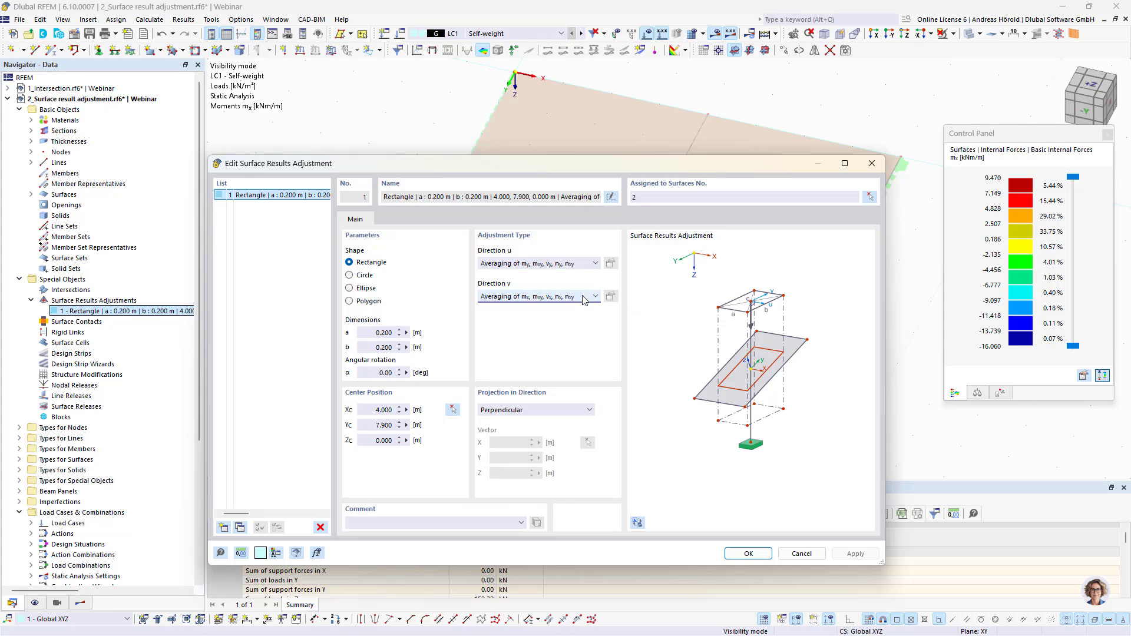
Set direction u to user-defined and try different selections among mx, my and mxy, discarding the selection changes
left_click(595, 263)
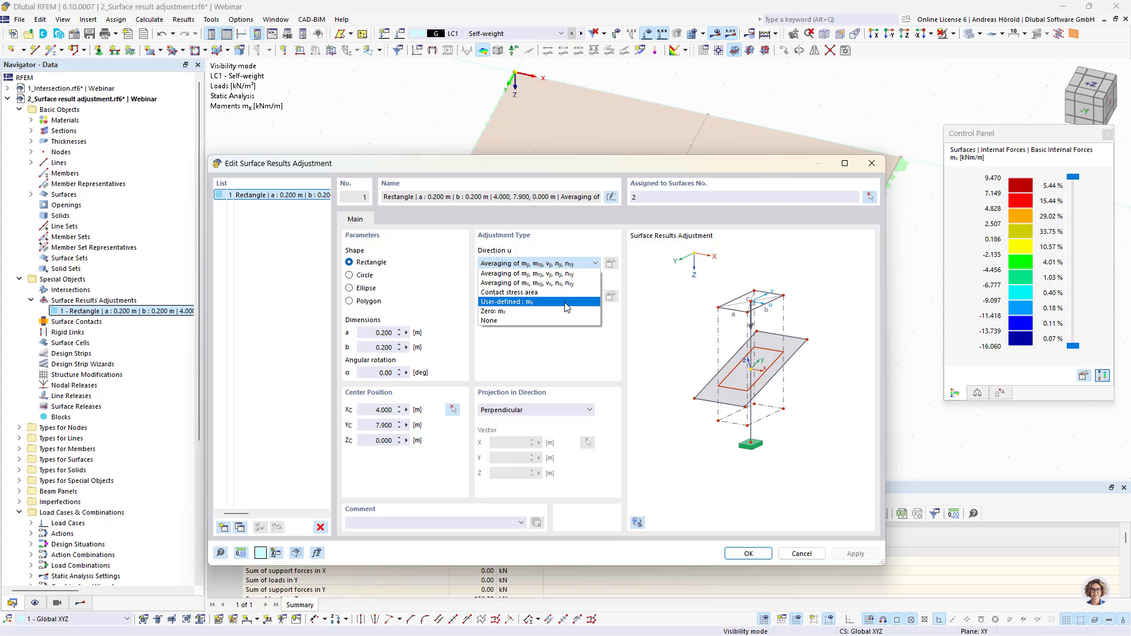
left_click(534, 307)
left_click(610, 264)
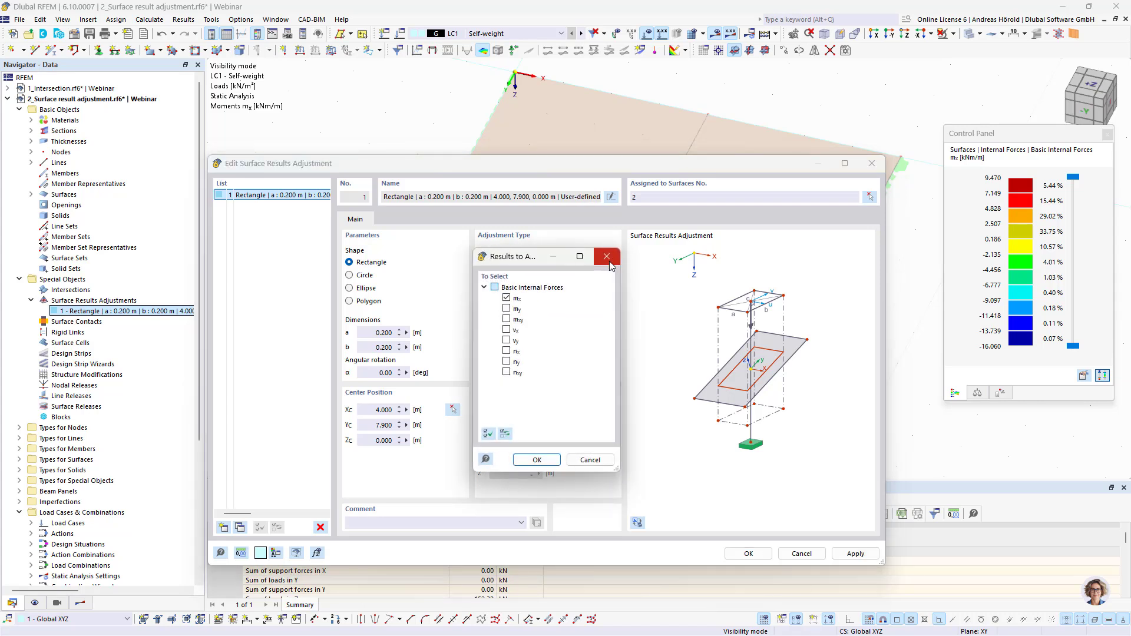
left_click(507, 308)
left_click(507, 320)
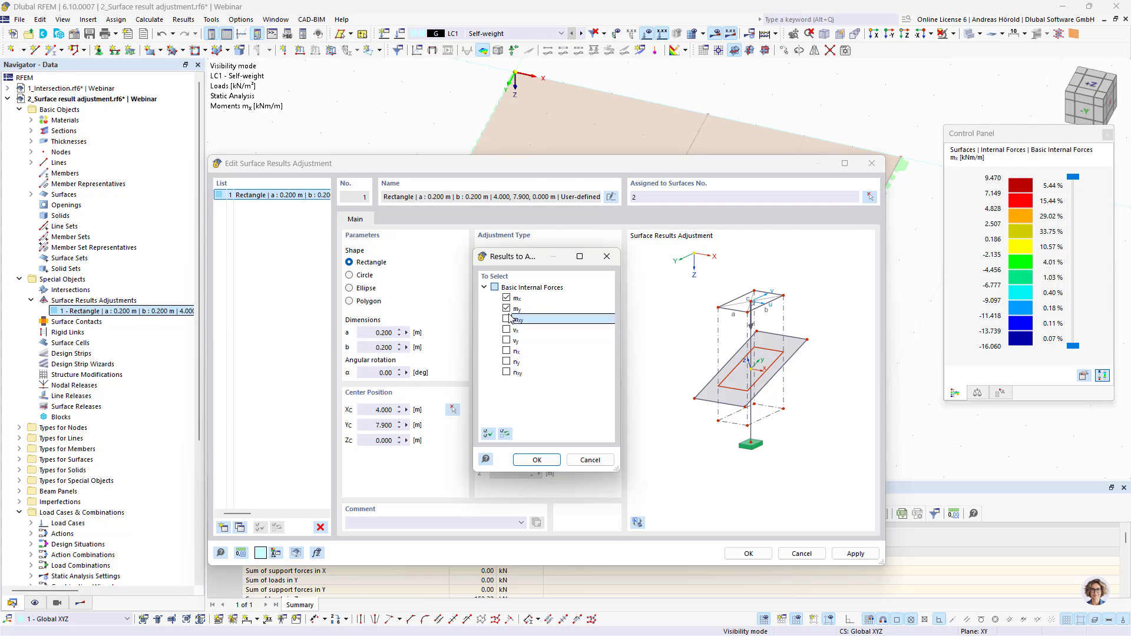
left_click(507, 309)
left_click(507, 321)
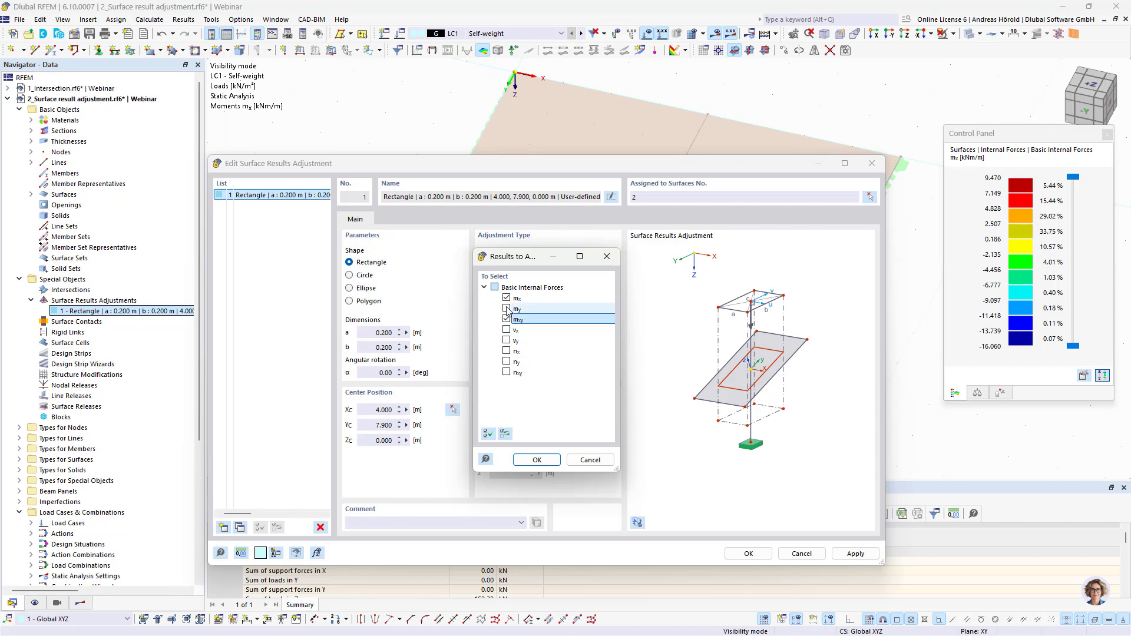
left_click(506, 299)
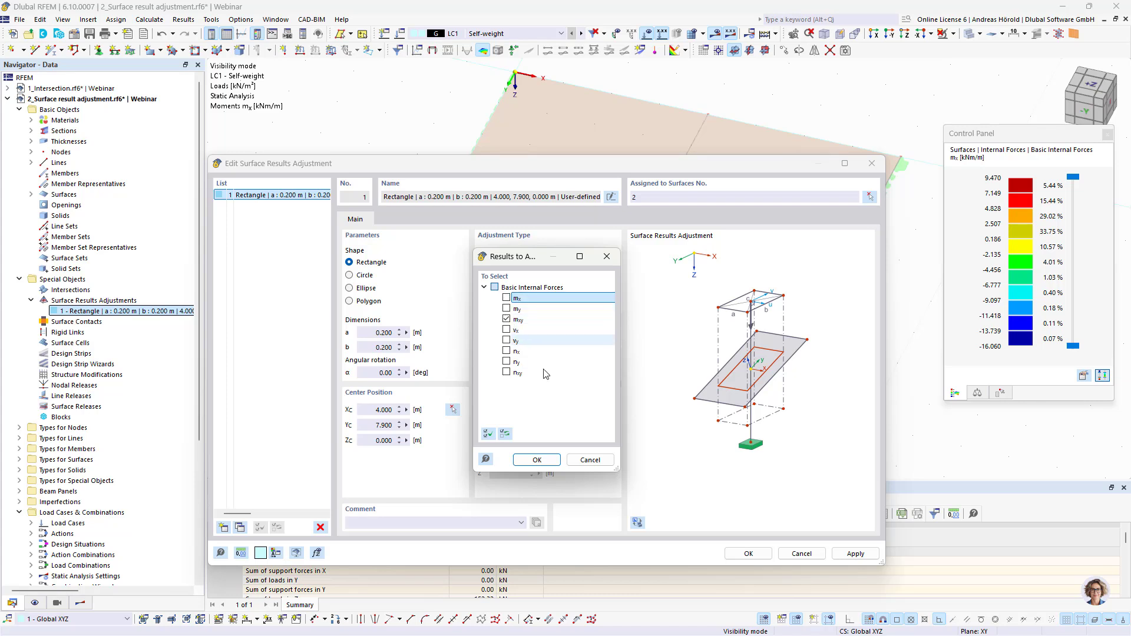
left_click(590, 459)
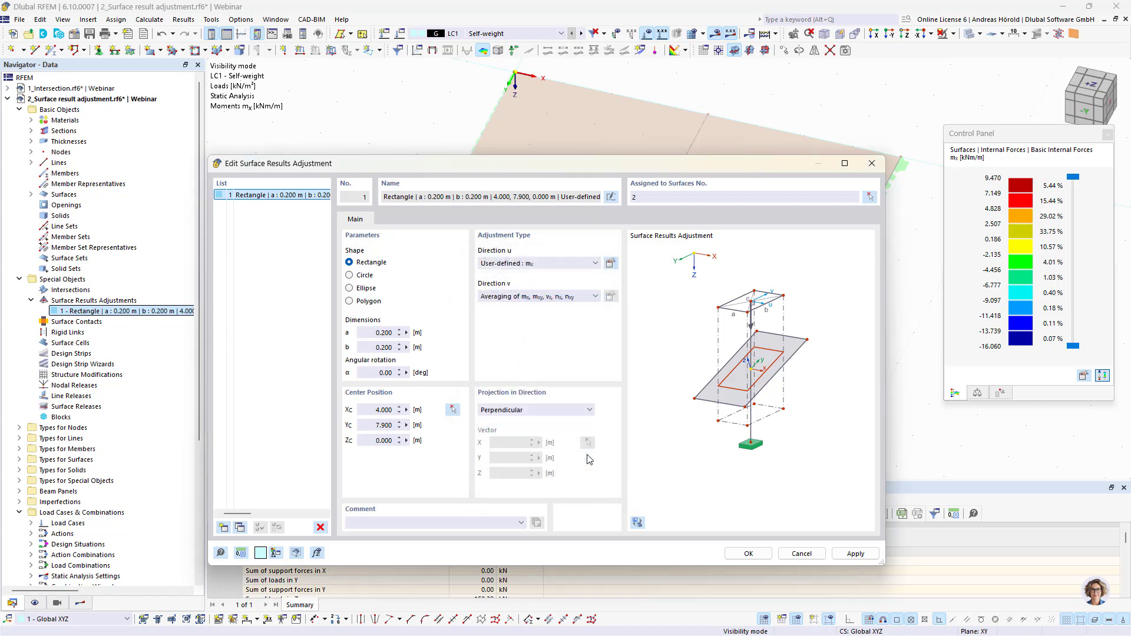
Set direction u to Zero and try adding my and mxy to the zeroed internal forces, discarding the selection changes
left_click(593, 267)
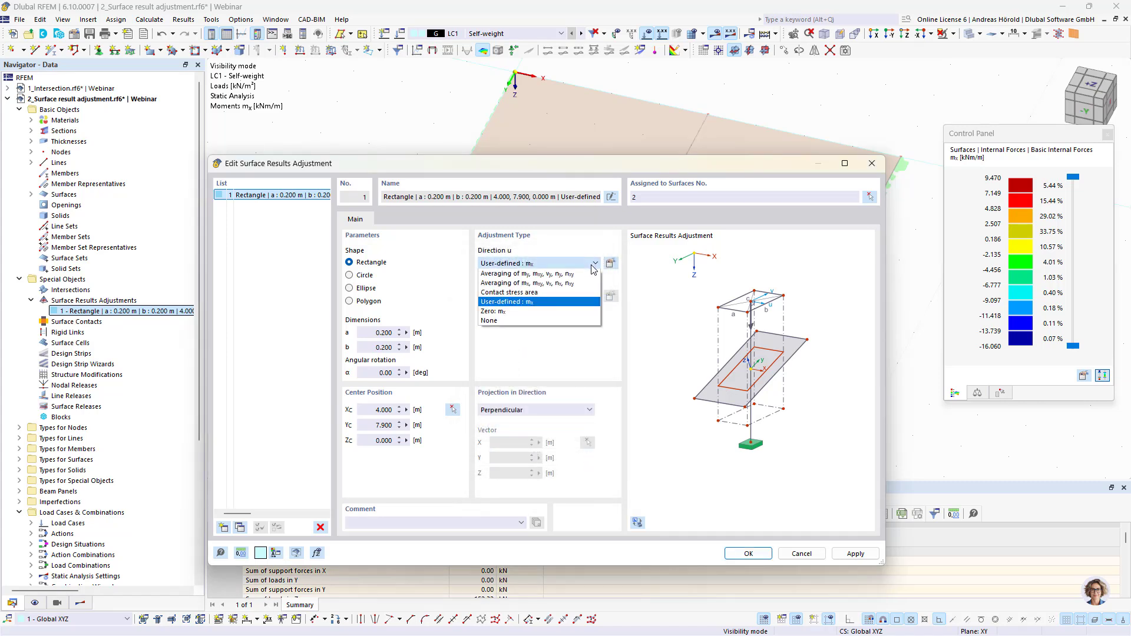
left_click(571, 312)
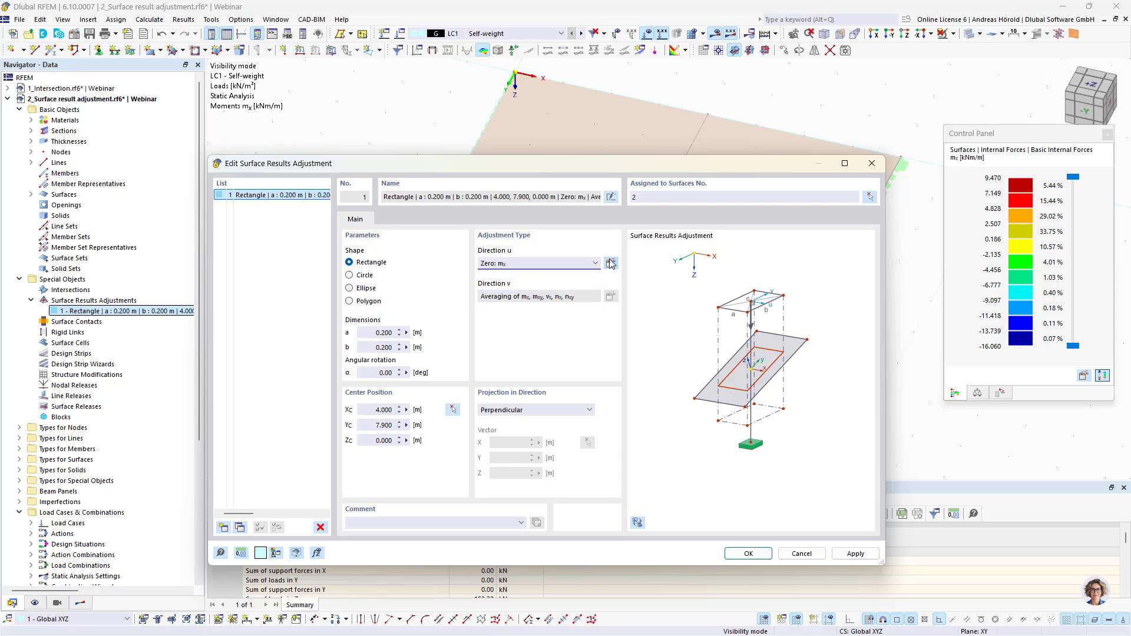
left_click(611, 264)
left_click(506, 309)
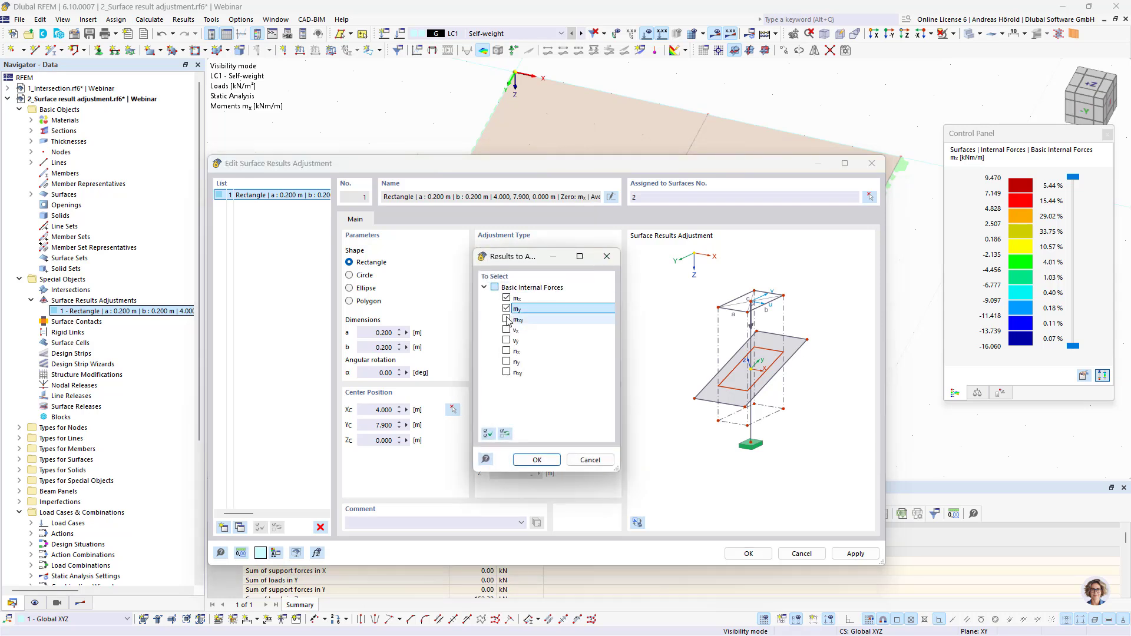
left_click(507, 318)
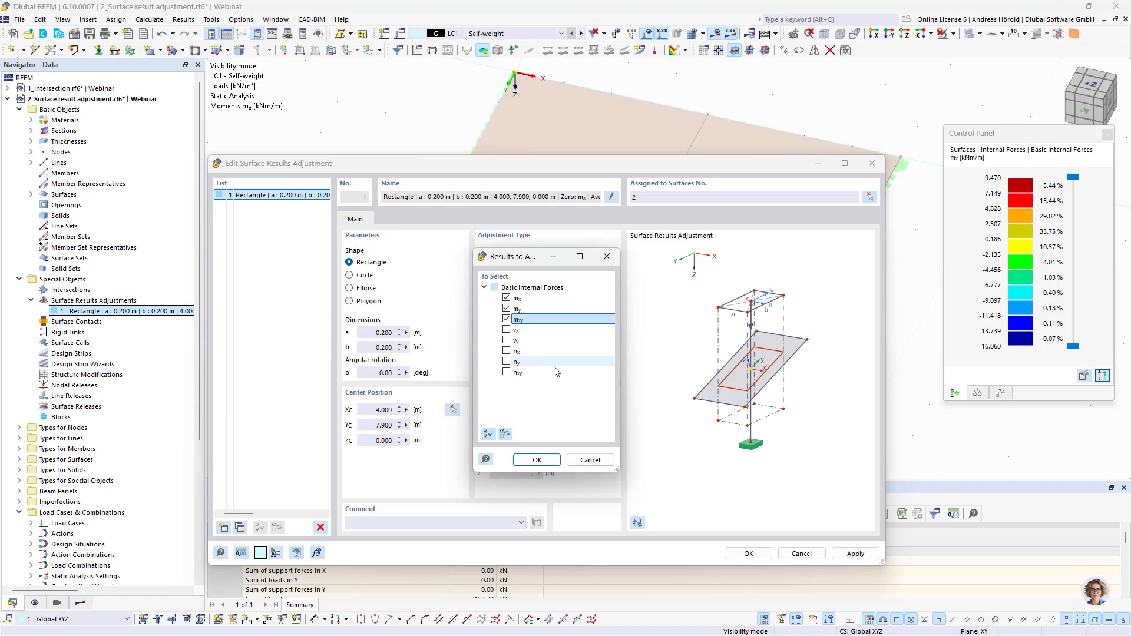
left_click(590, 461)
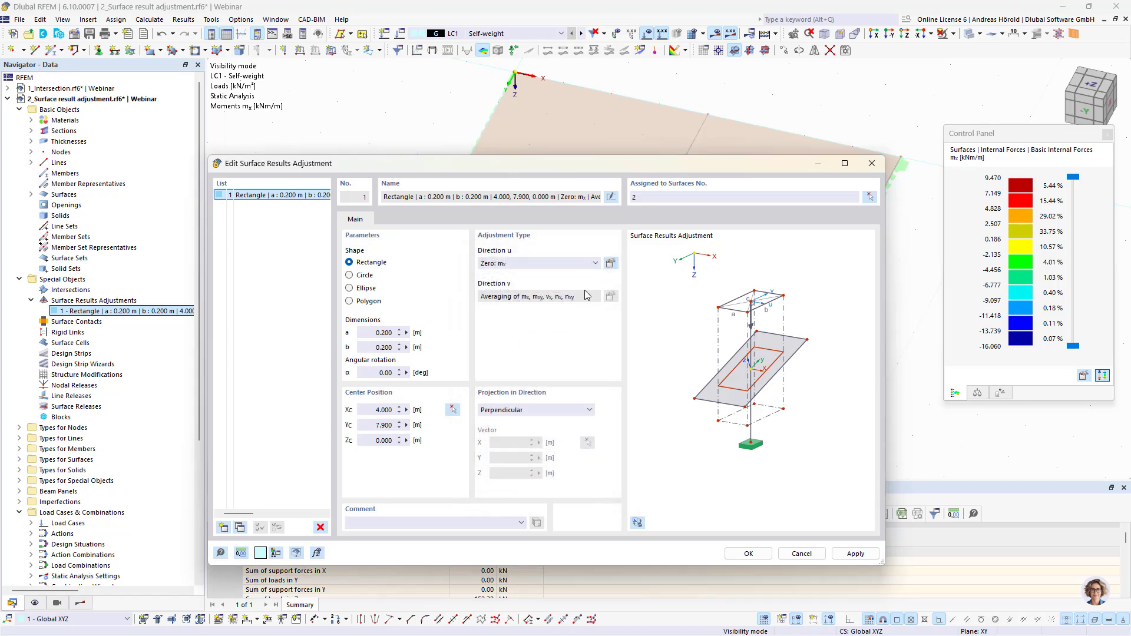
Try None for direction u, restore the averaging of my, mxy, vy, ny, nxy, and close the adjustment without saving
left_click(595, 264)
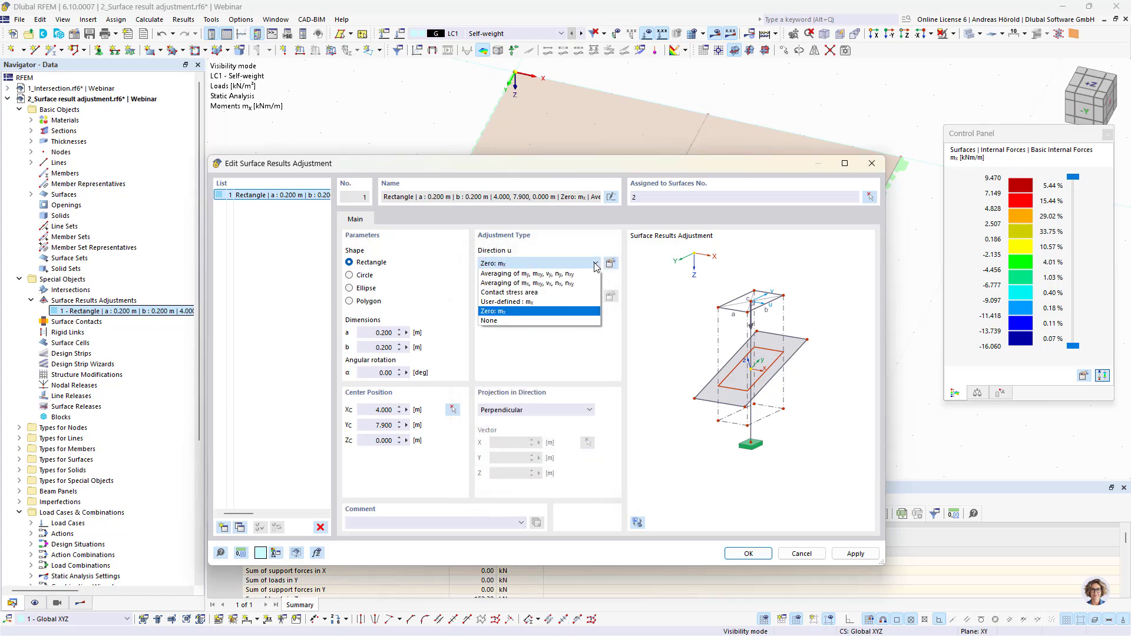
left_click(572, 324)
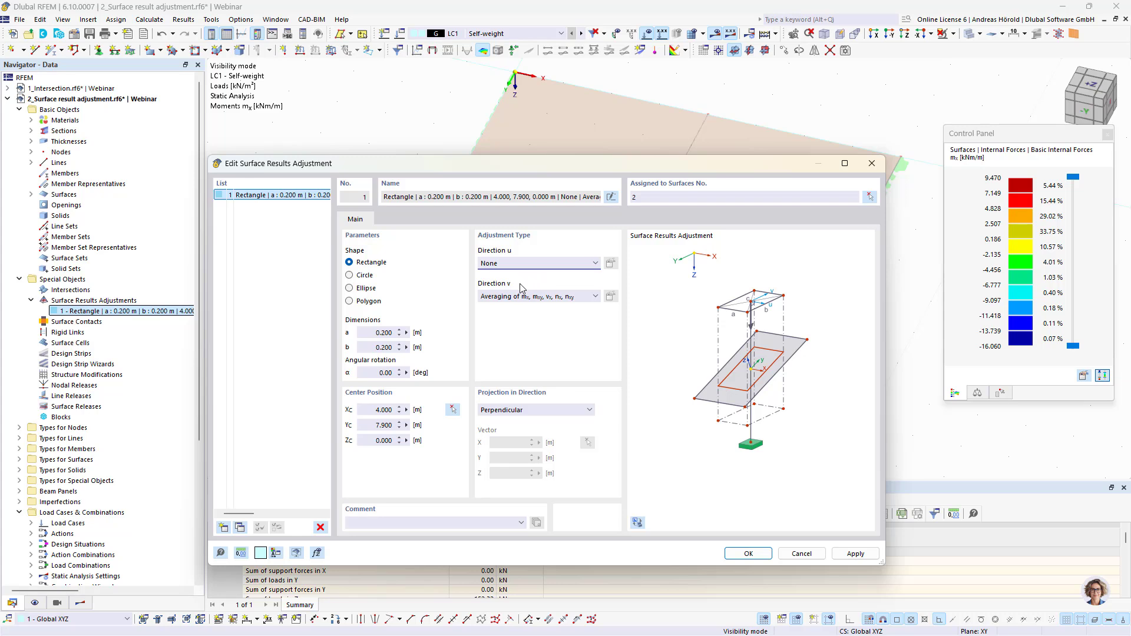
left_click(594, 265)
left_click(576, 275)
left_click(803, 557)
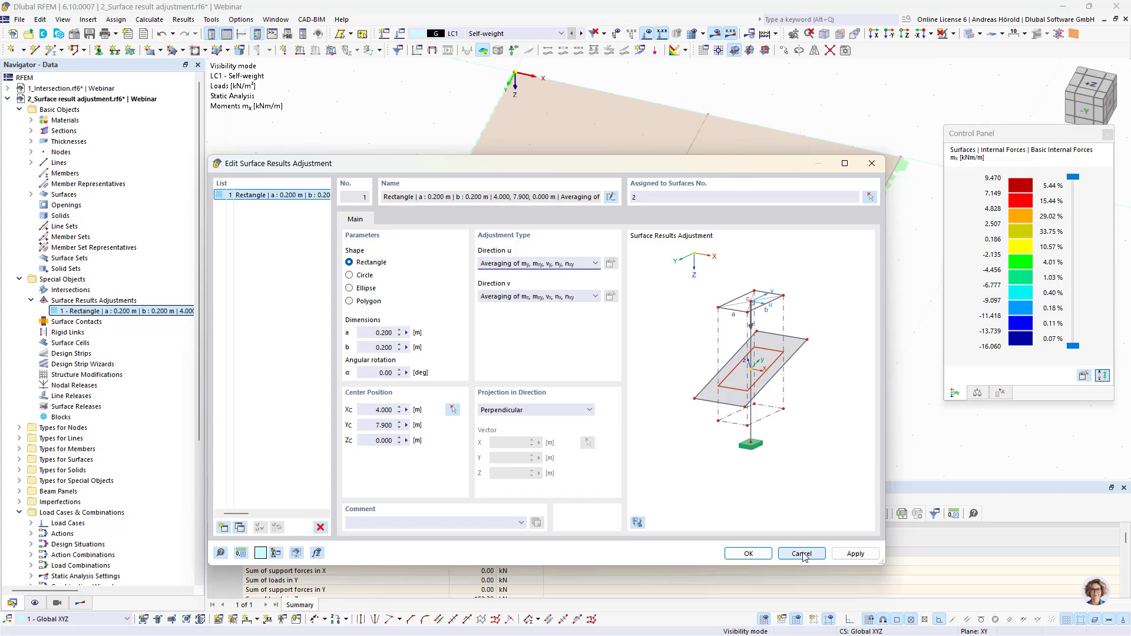
left_click(803, 554)
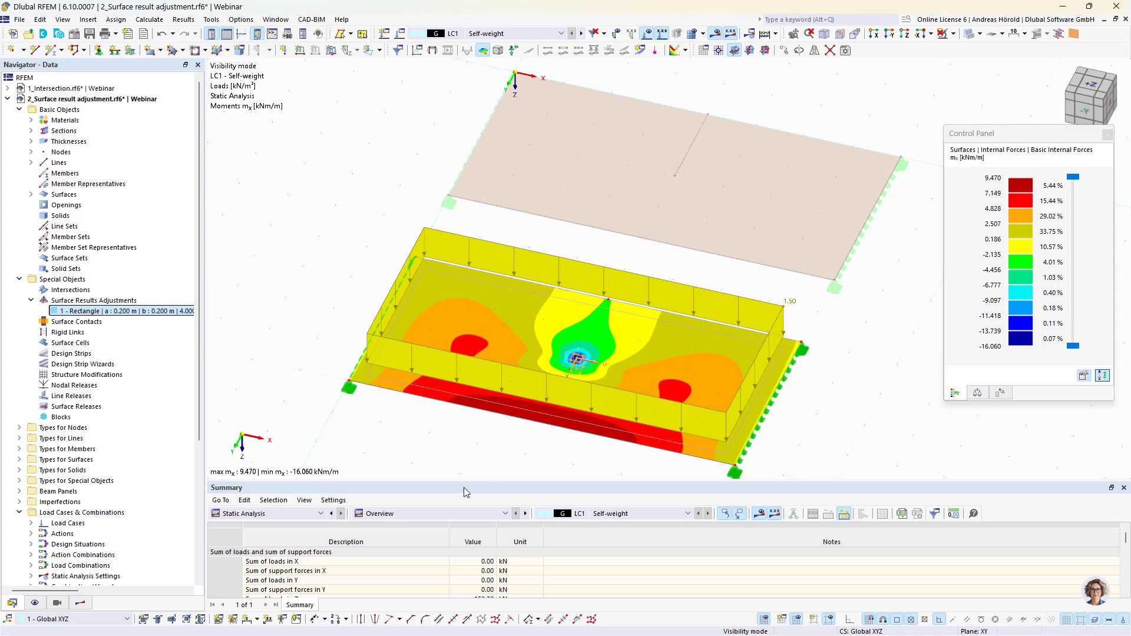
Switch to the model 3_Surface contact.rf6, select the steel beam and inspect it above its support plate
left_click(8, 99)
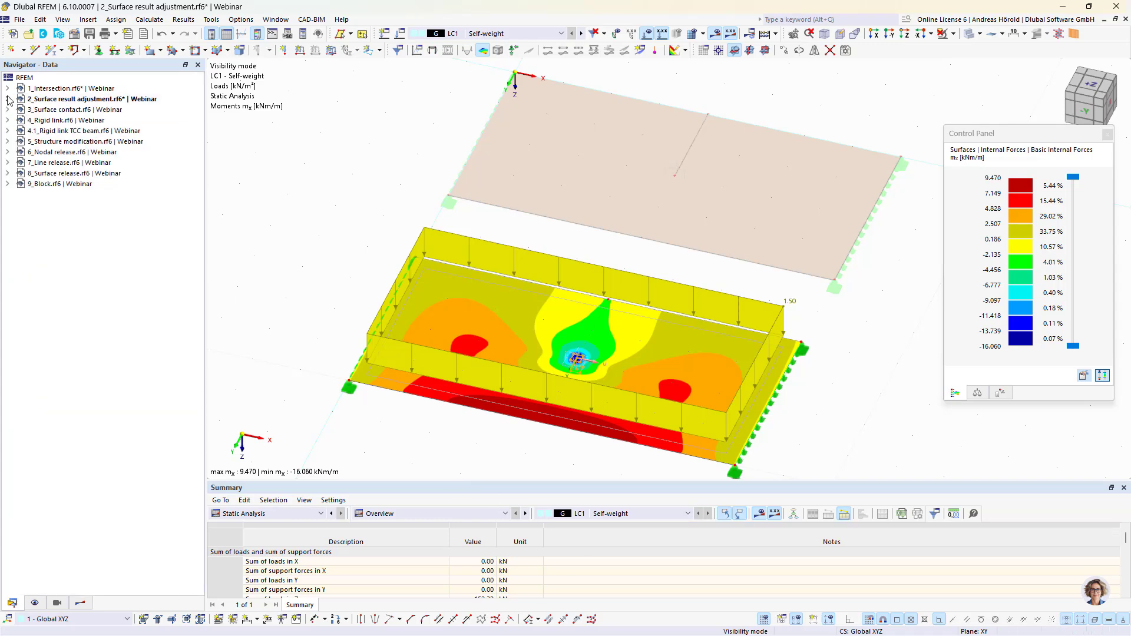
left_click(84, 110)
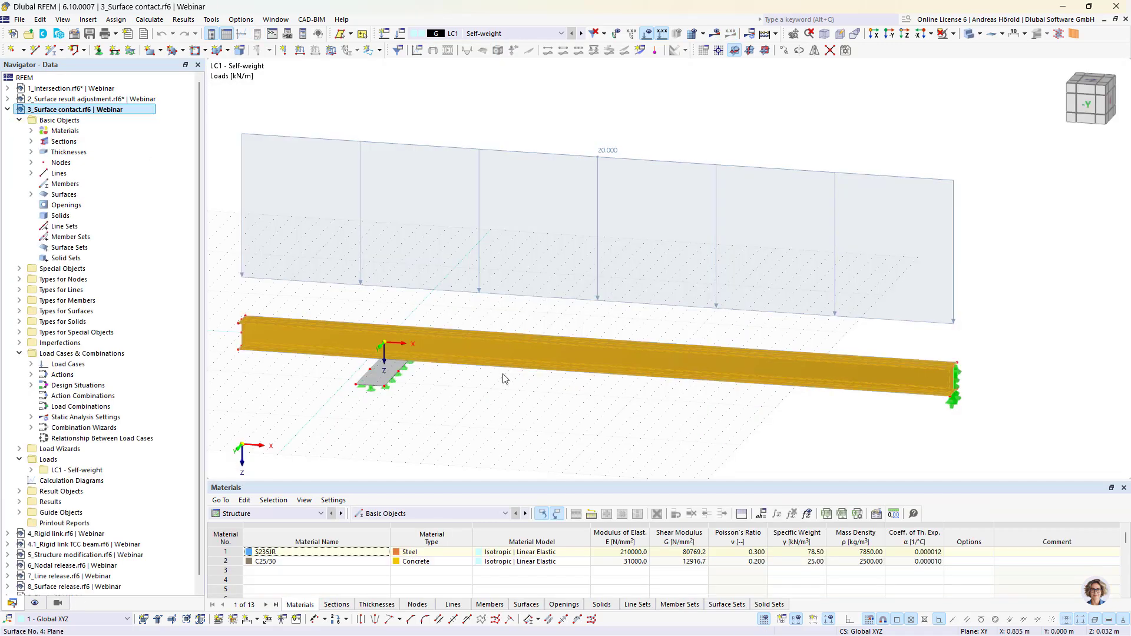
left_click(538, 395)
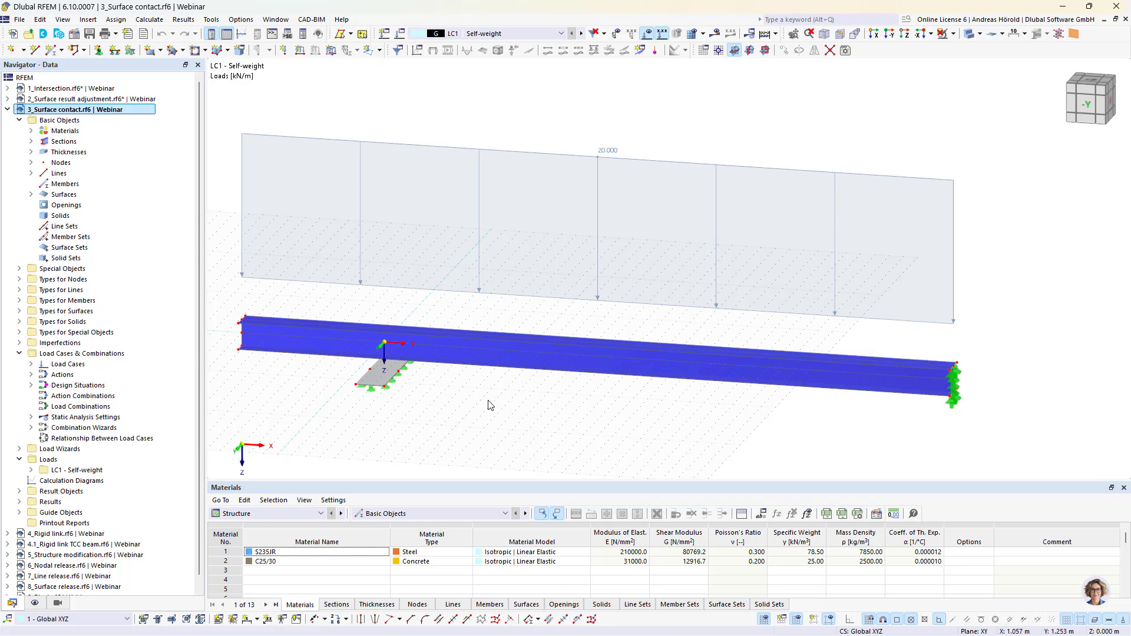
middle_click_drag(492, 402, 480, 424, "ctrl")
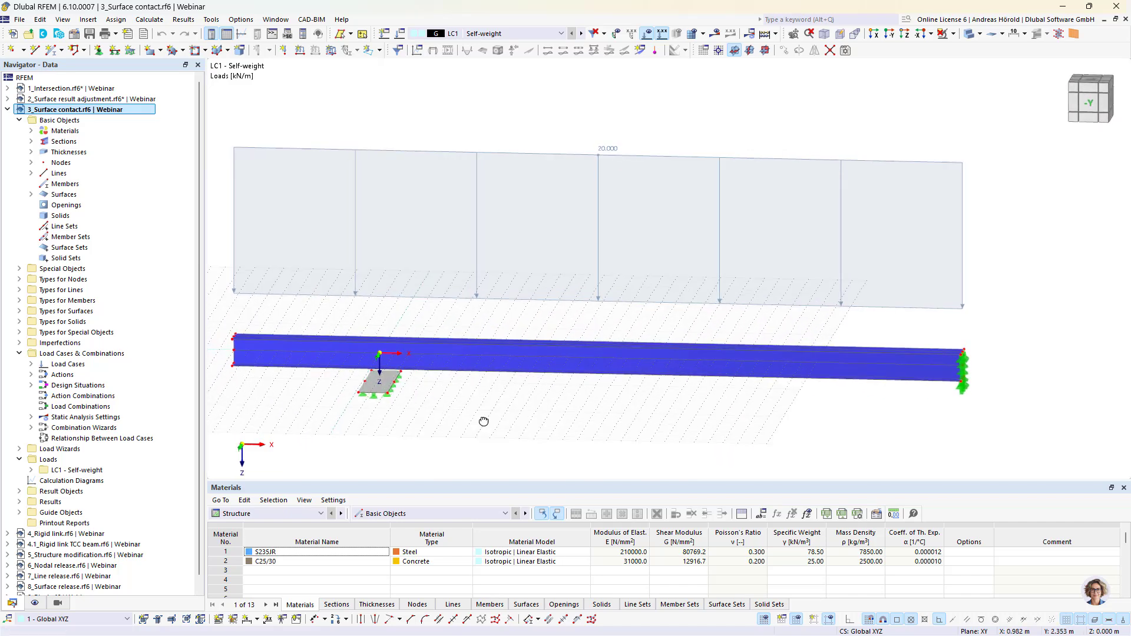
scroll(532, 363, "up", 3)
scroll(532, 363, "up", 2)
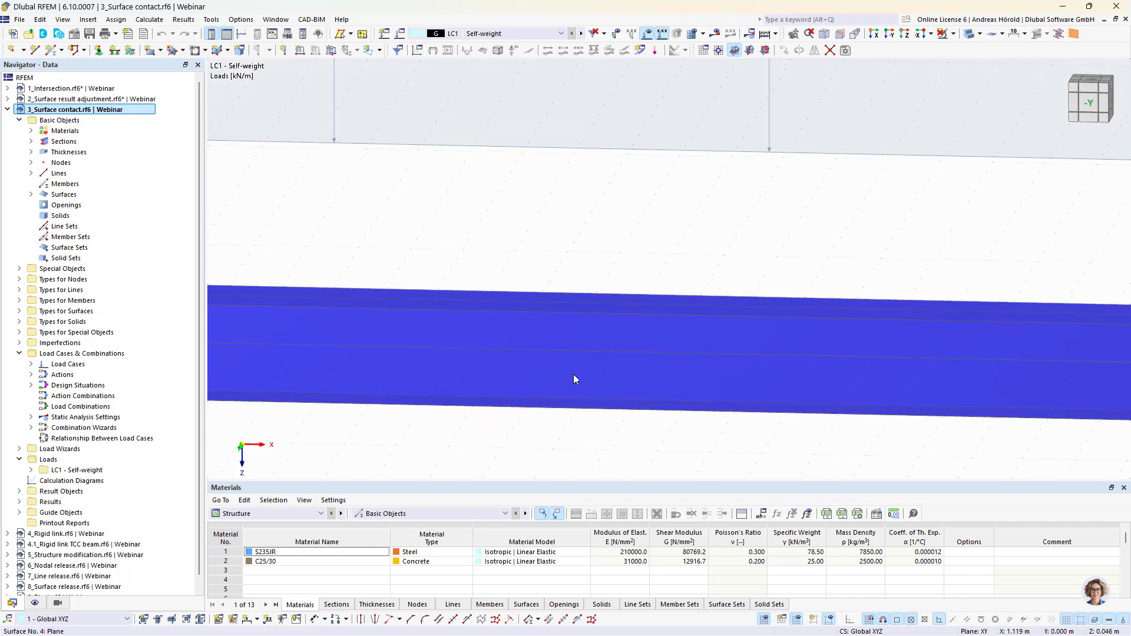
scroll(545, 394, "down", 1)
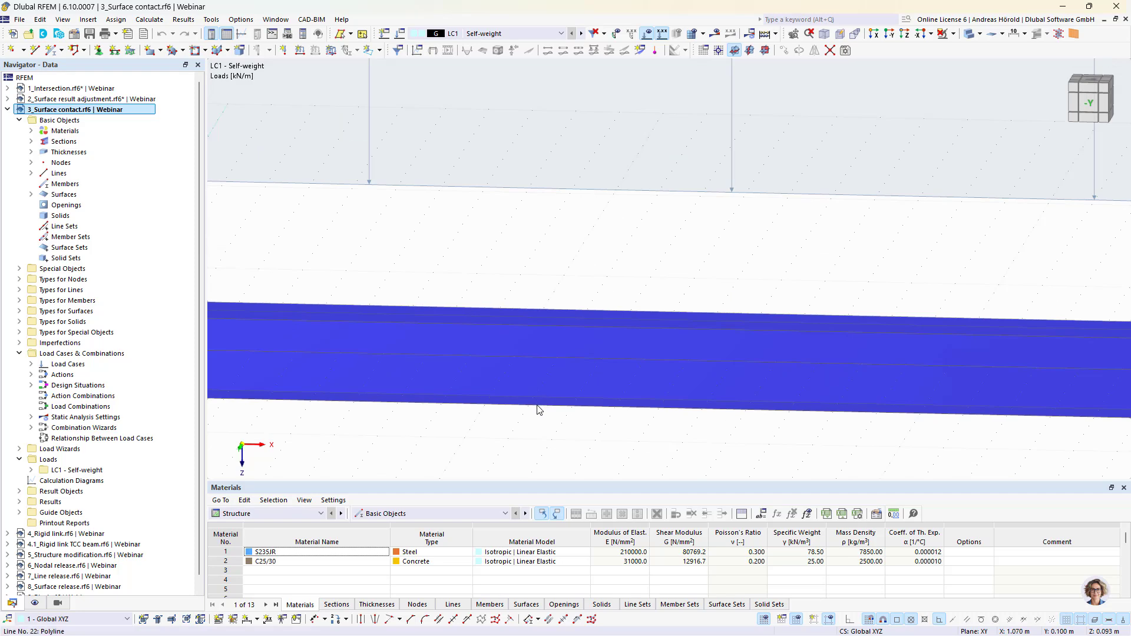
scroll(462, 450, "down", 3)
scroll(588, 416, "down", 1)
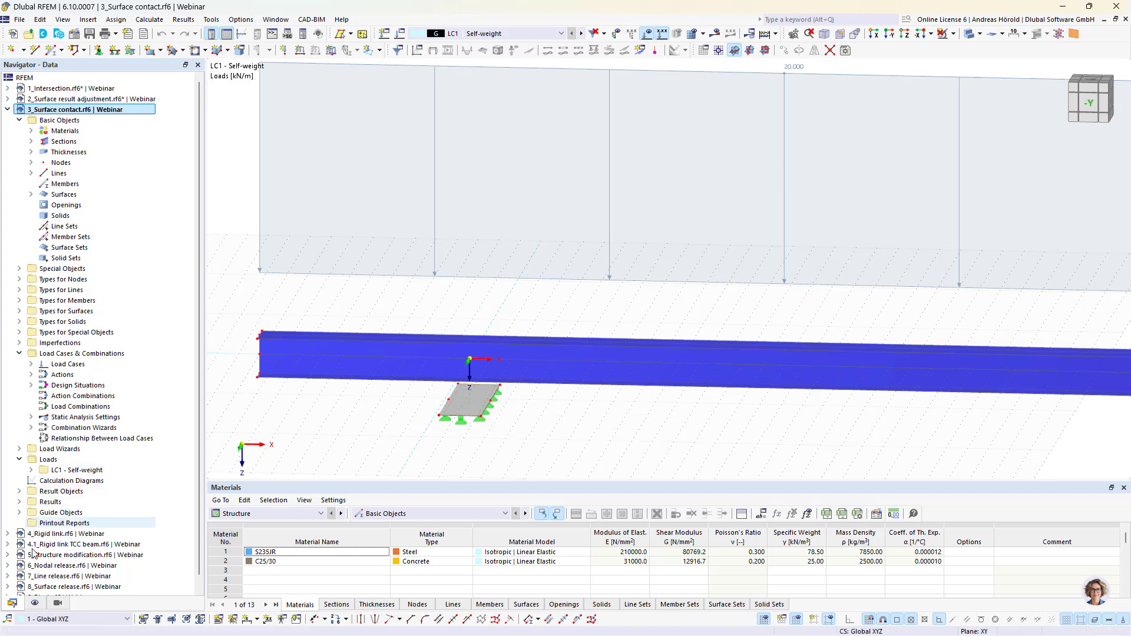
Set the solid-model rendering of surfaces to Filled incl. Thickness
left_click(35, 602)
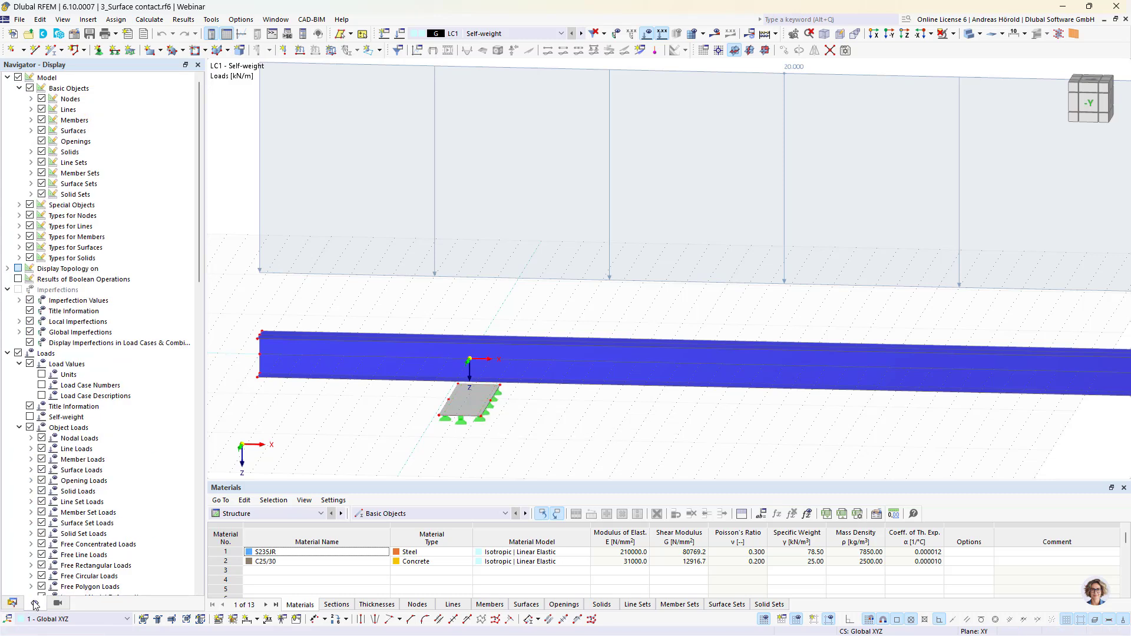
scroll(50, 538, "down", 15)
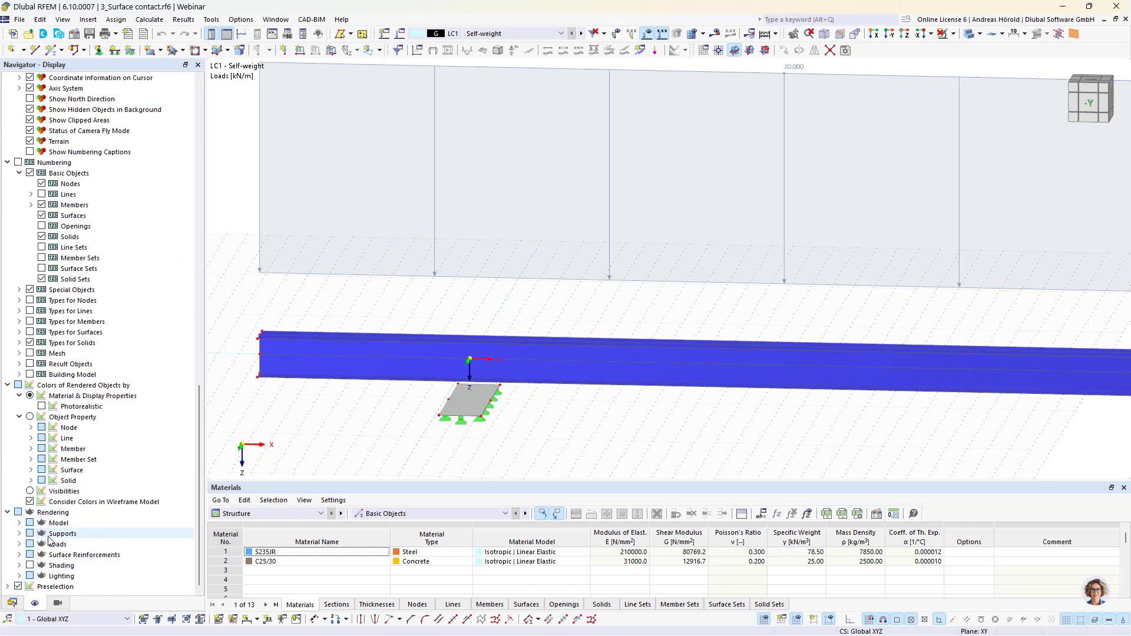
left_click(19, 523)
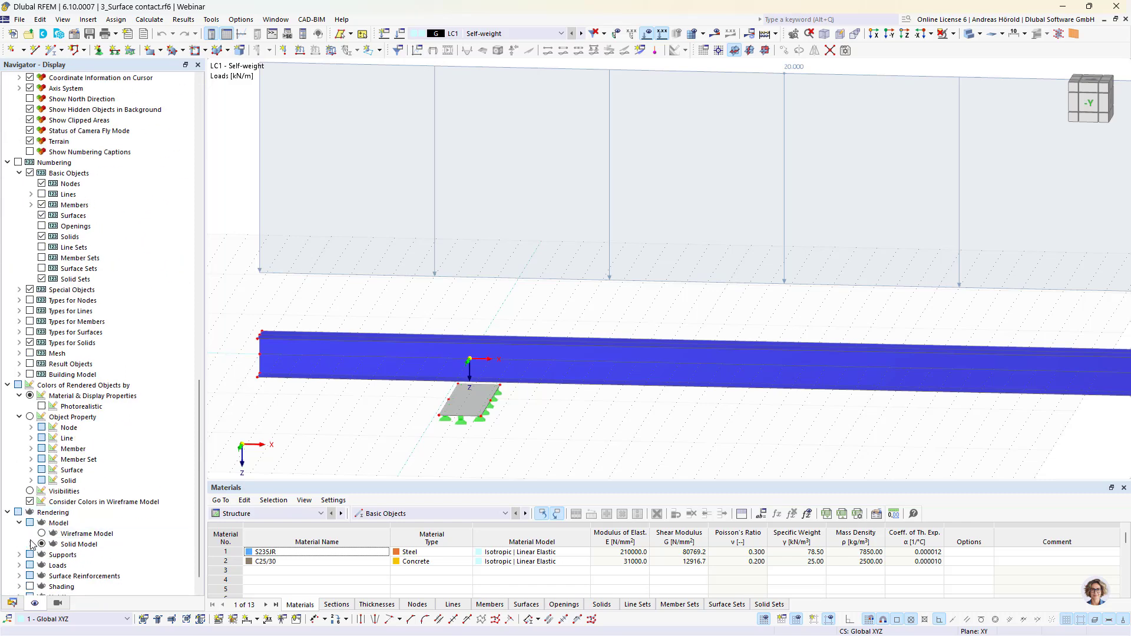
left_click(31, 545)
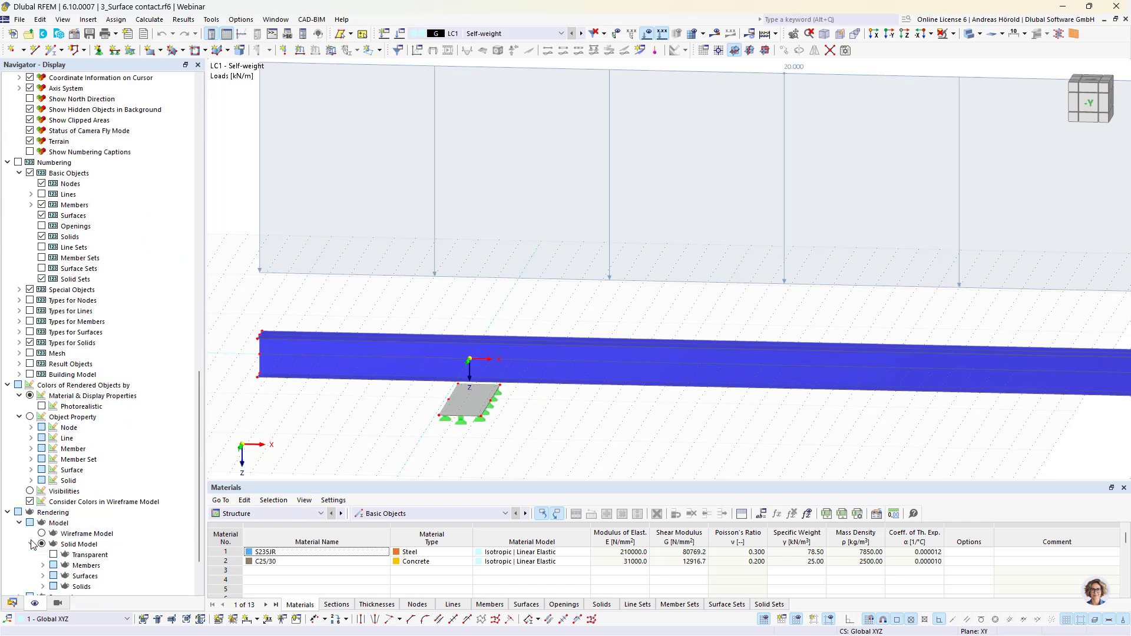
left_click(42, 576)
scroll(56, 548, "down", 3)
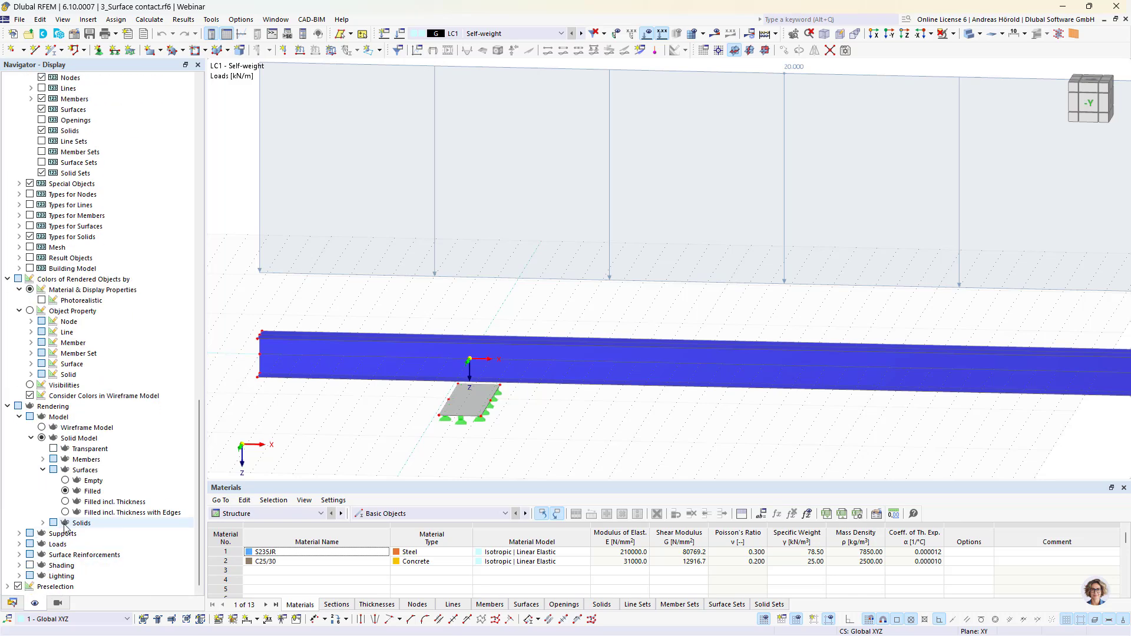
left_click(65, 502)
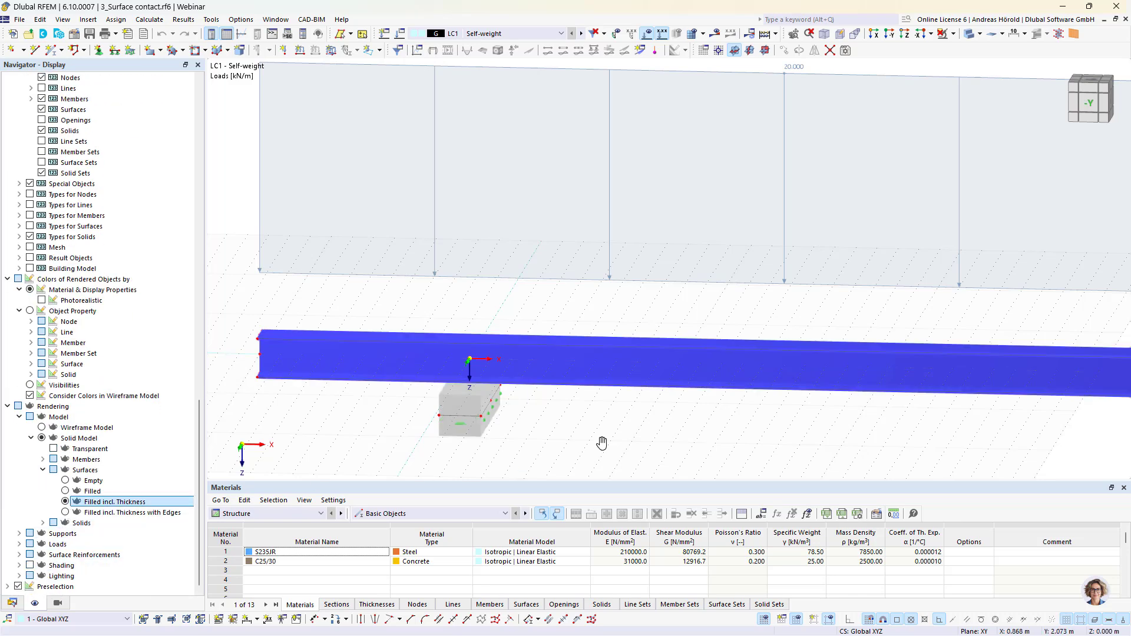
Set the solid-model rendering of surfaces to Filled
mouse_move(602, 448)
middle_mouse_down()
mouse_move(626, 422)
mouse_move(607, 434)
middle_mouse_up()
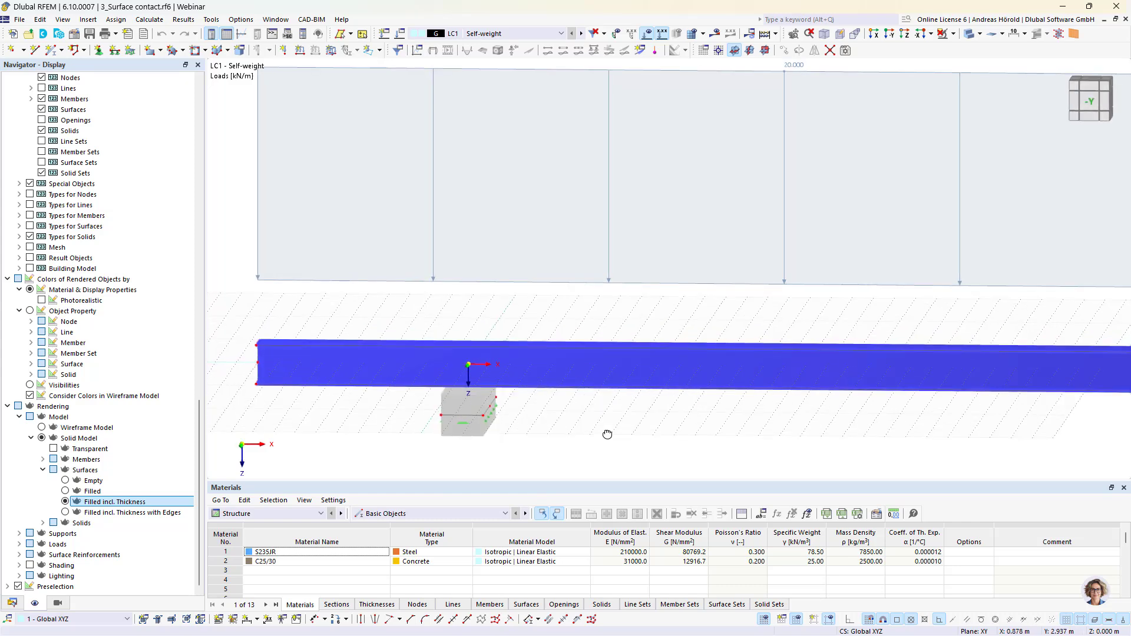
left_click(70, 491)
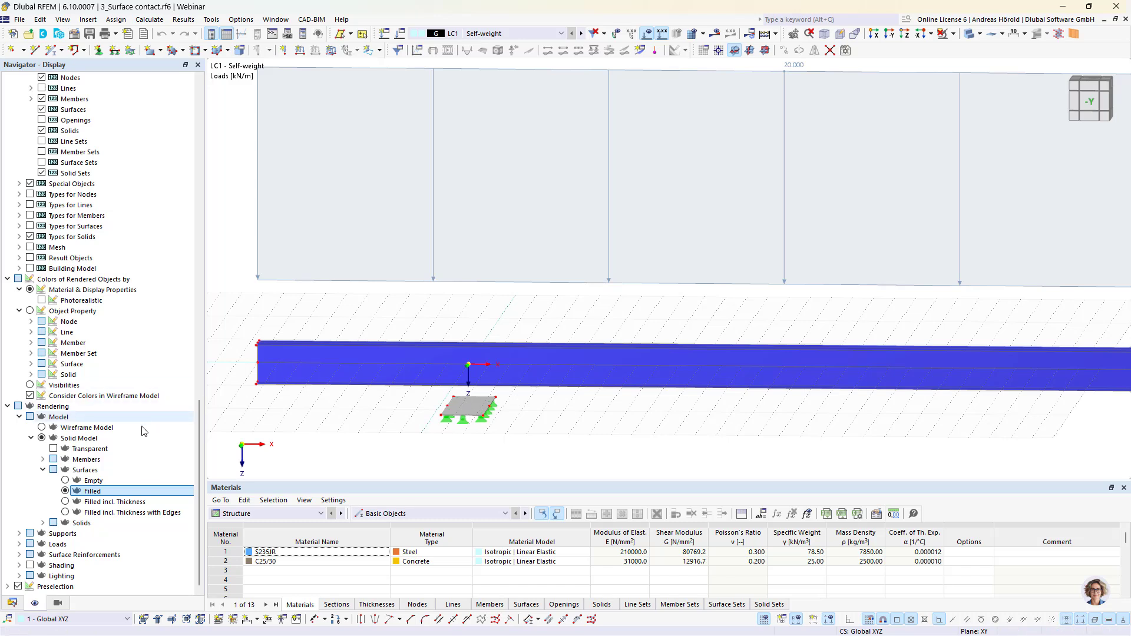
Start a new surface contact and assign the support plate as its group 1 surface
left_click(12, 603)
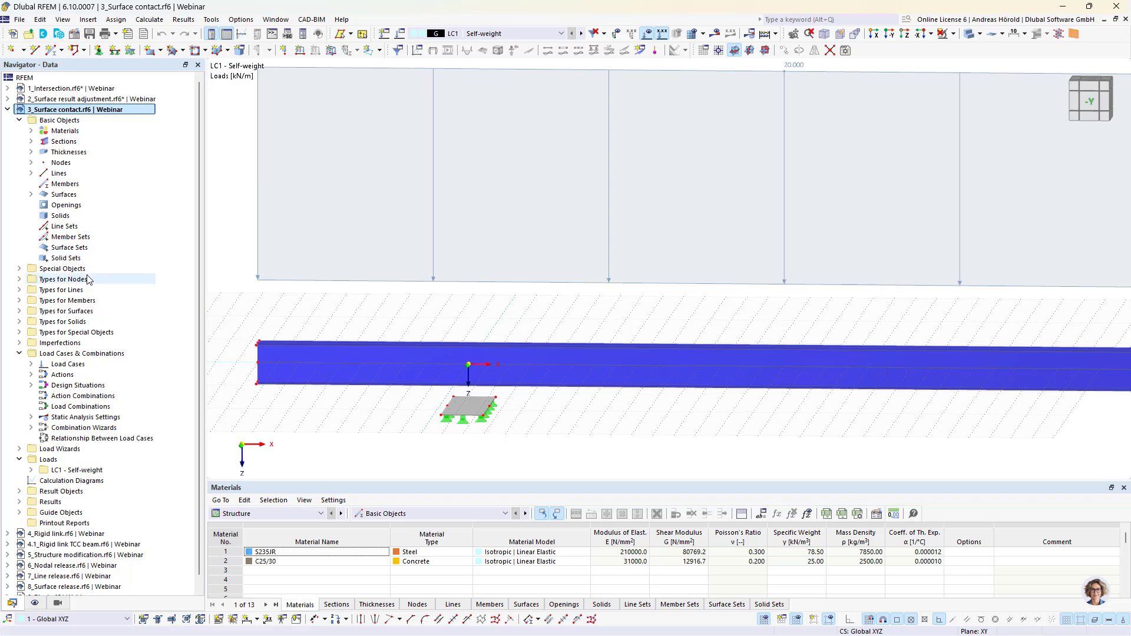
left_click(18, 269)
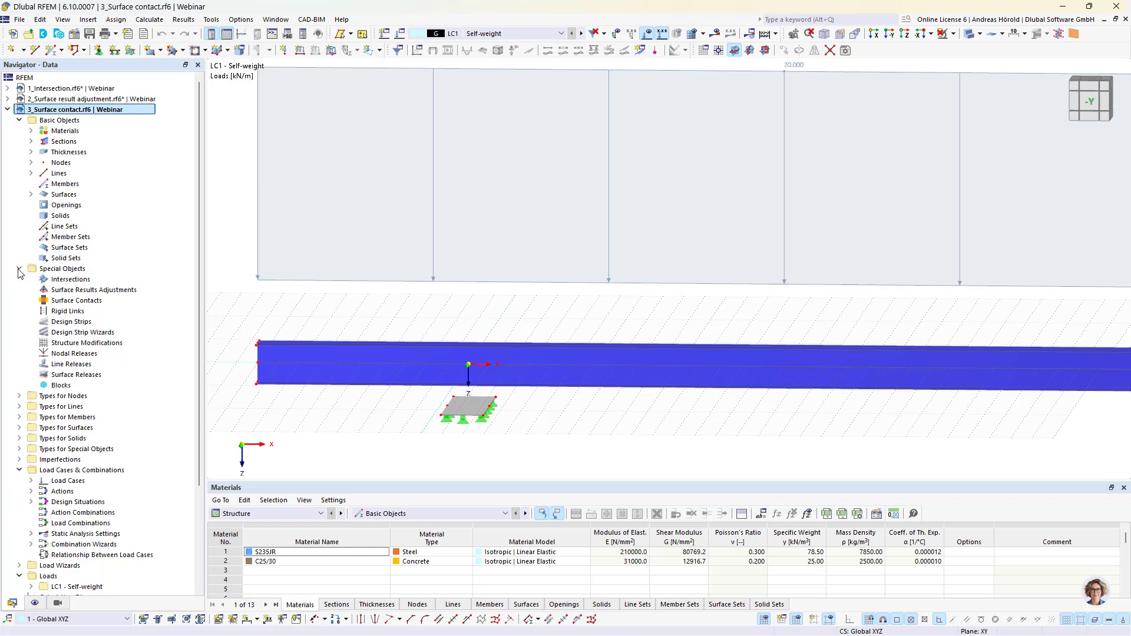
left_click(75, 303)
right_click(75, 303)
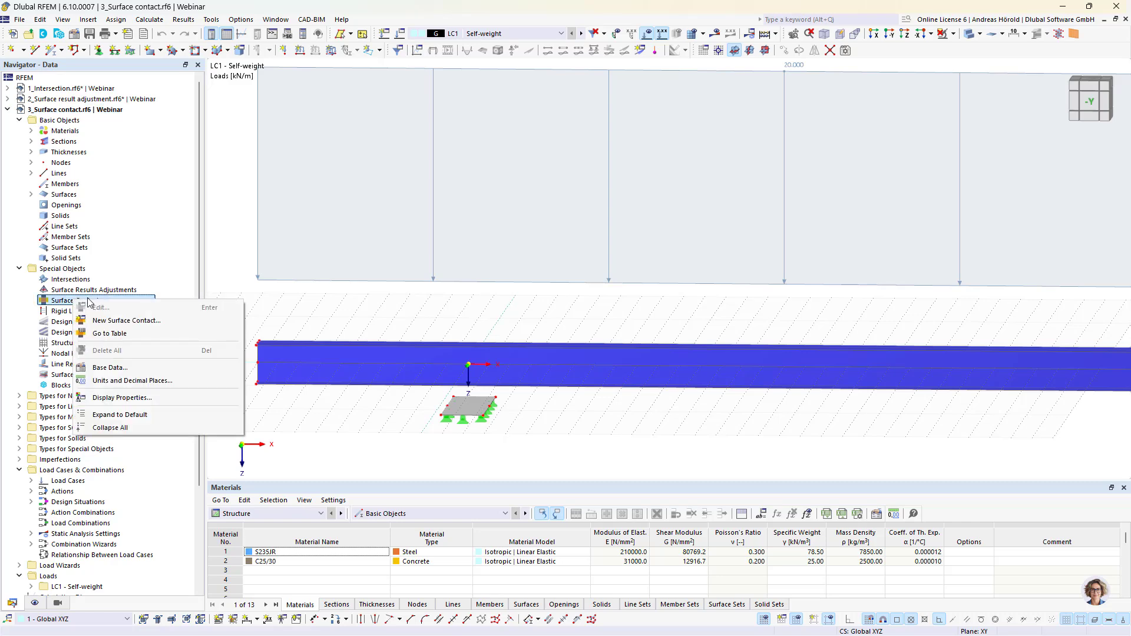
left_click(161, 322)
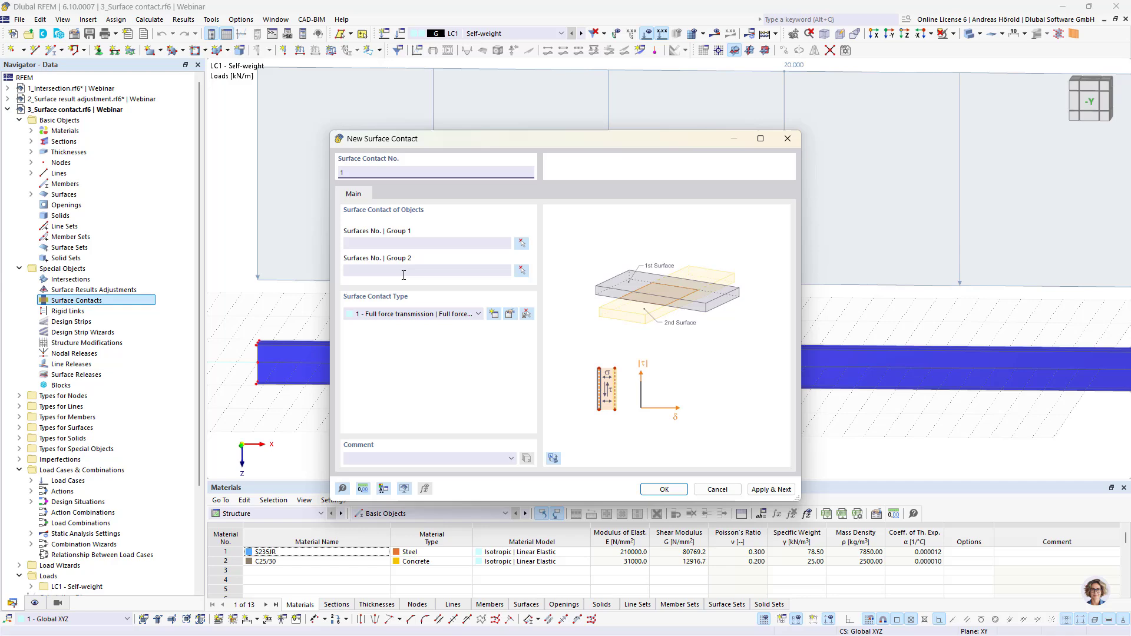
left_click(522, 243)
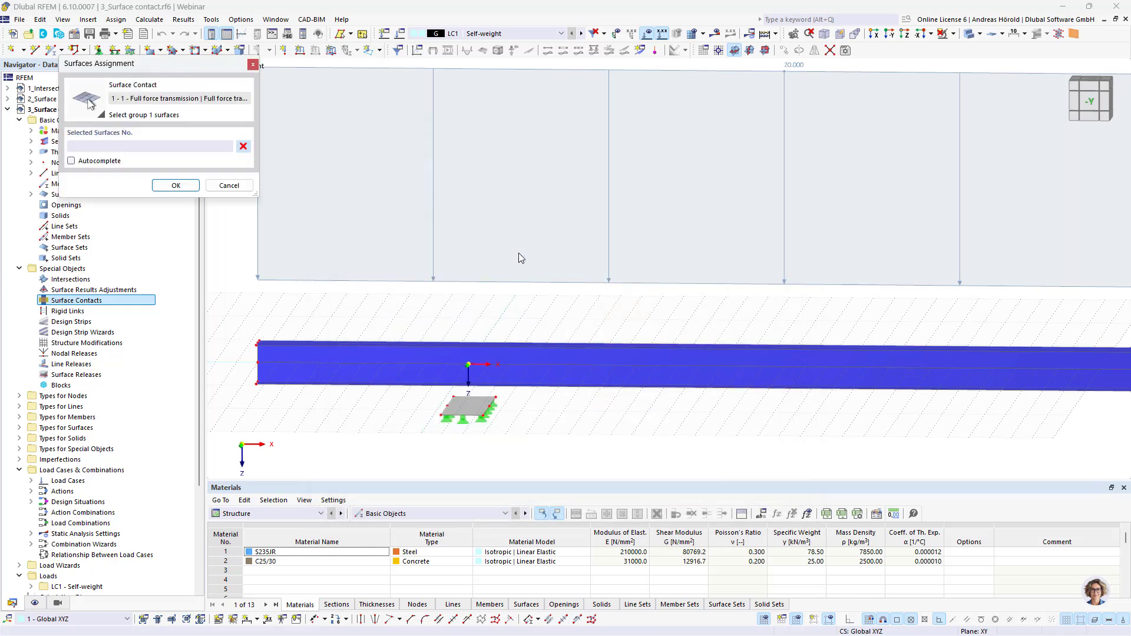
left_click(469, 407)
left_click(167, 186)
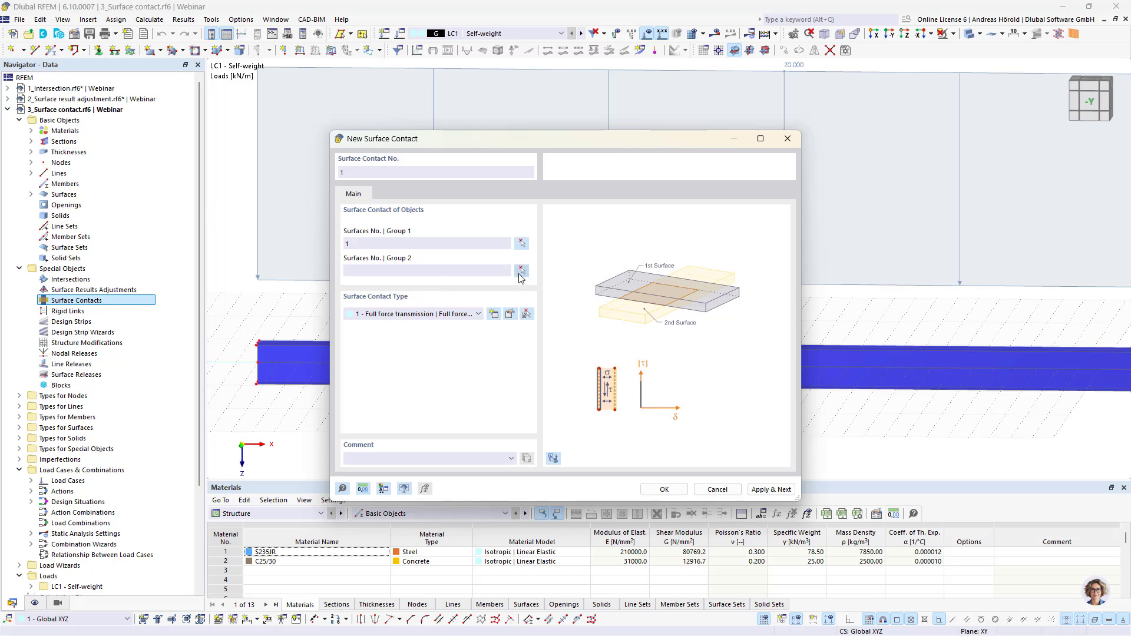
Assign the beam's bottom flange surfaces 5 and 6 as group 2 and create the contact with full force transmission
left_click(522, 270)
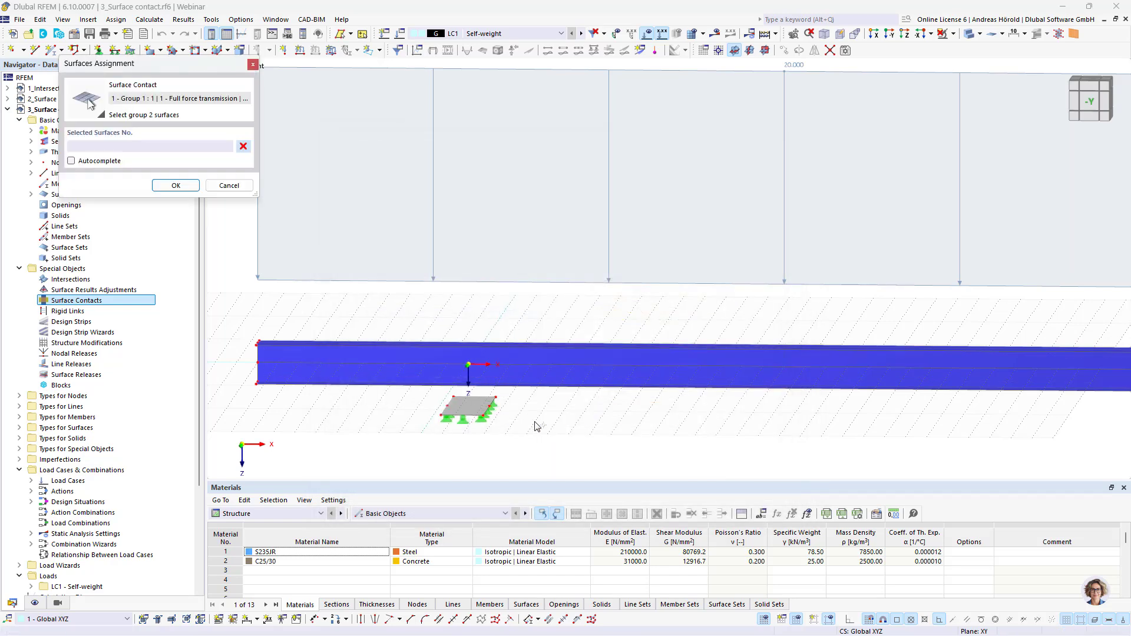
middle_click_drag(563, 394, 567, 366, "ctrl")
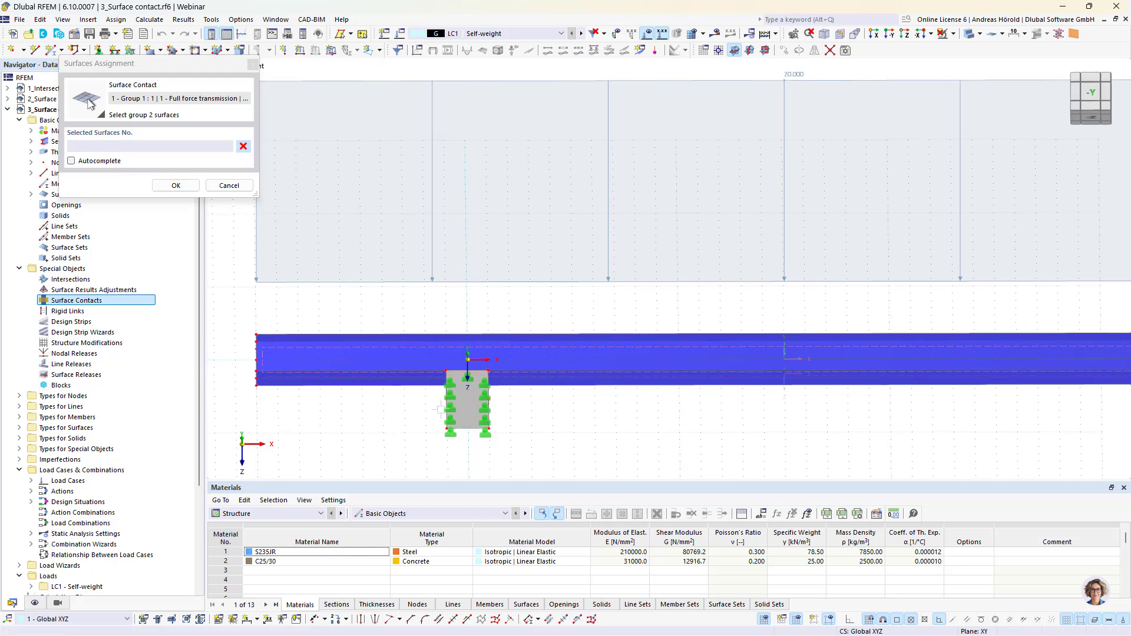
scroll(411, 405, "up", 5)
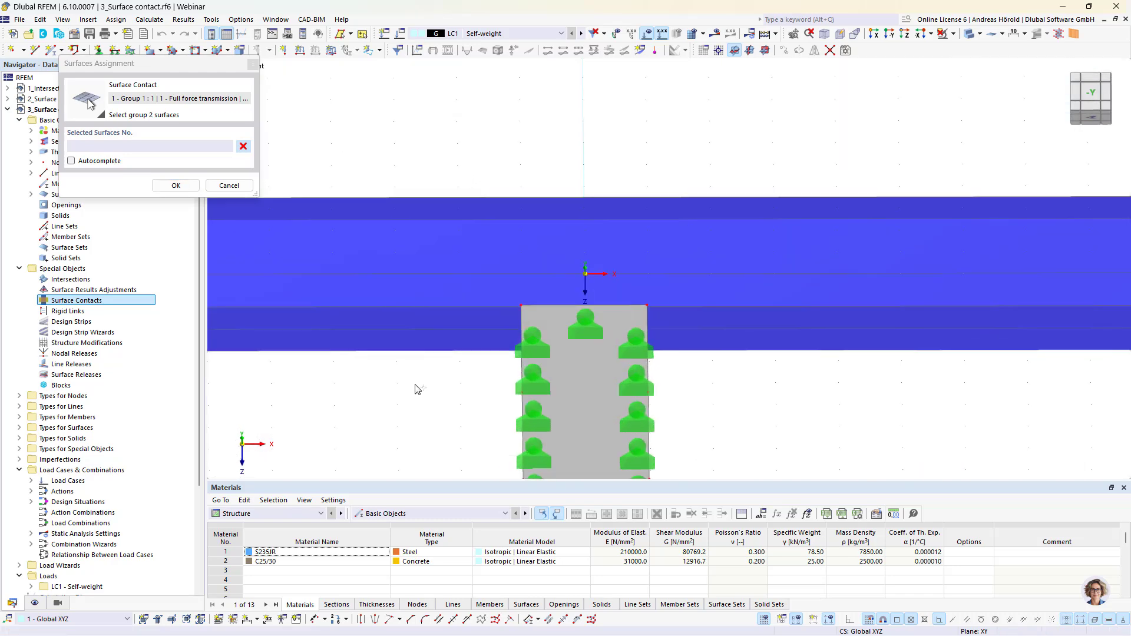
left_click(474, 321)
left_click(473, 341)
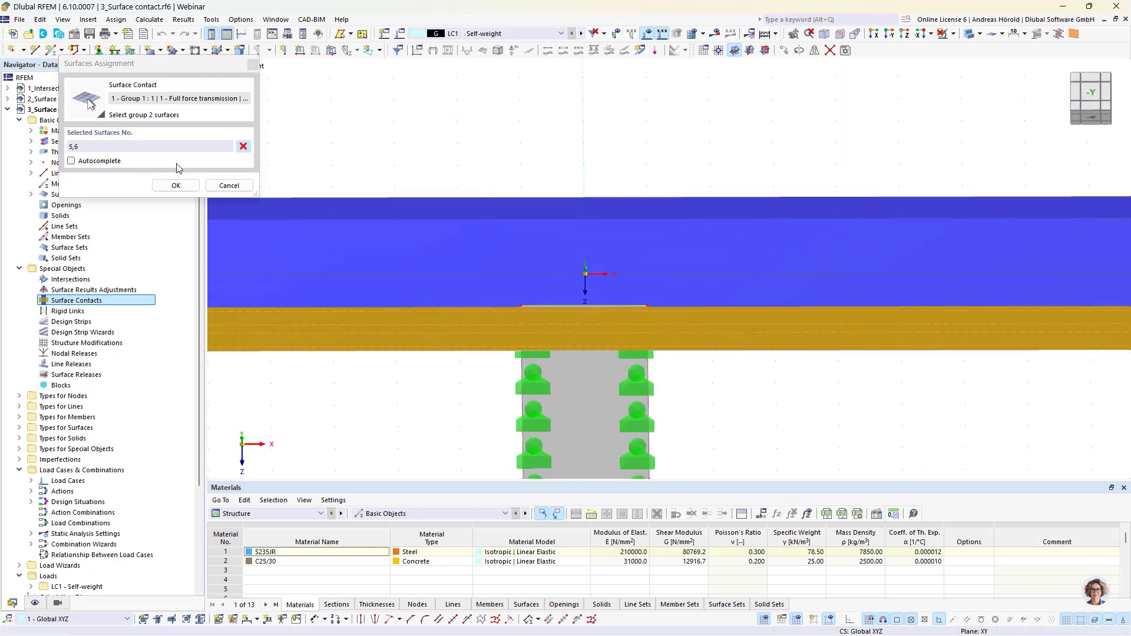
left_click(180, 187)
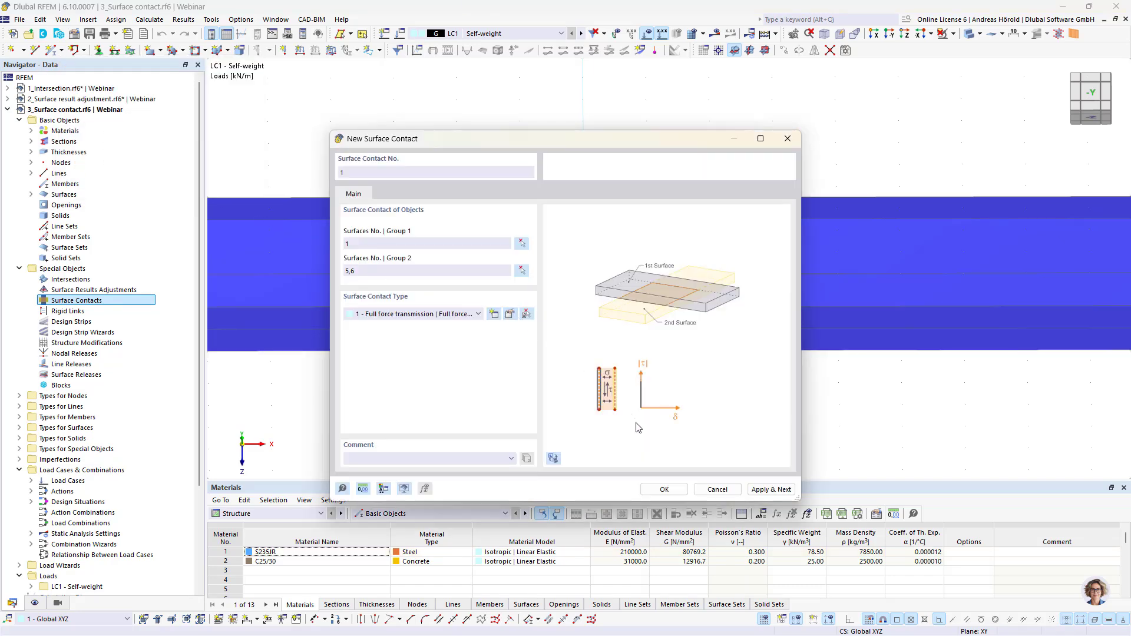
left_click(665, 490)
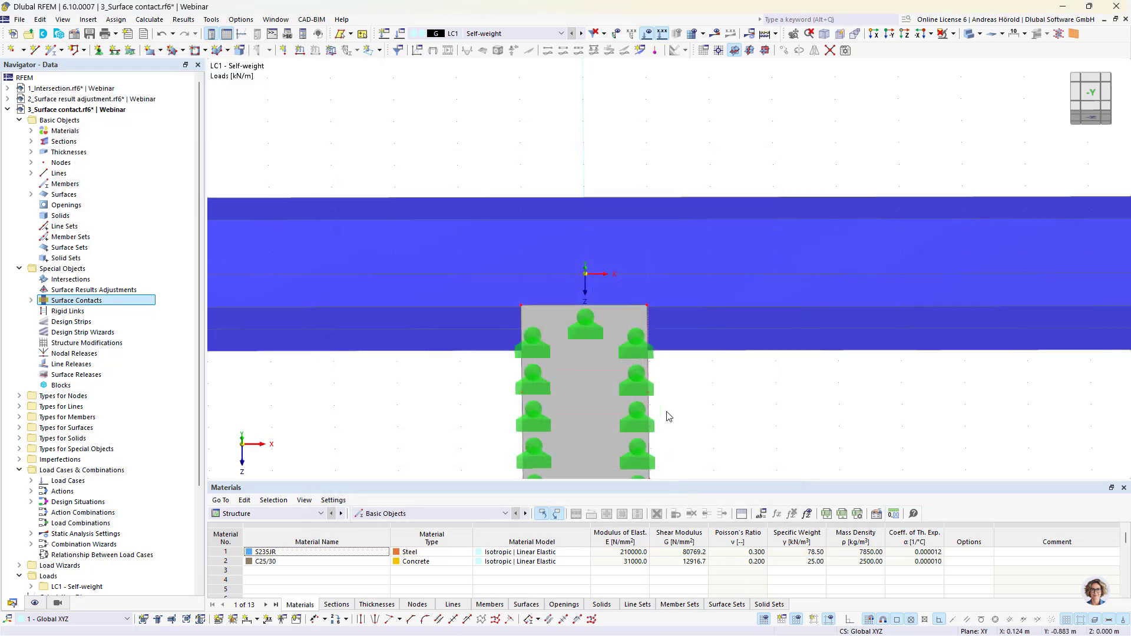
Calculate the model and display the global deformations for load case LC1 Self-weight
scroll(708, 379, "down", 4)
middle_click_drag(783, 408, 759, 471, "ctrl")
middle_click_drag(814, 436, 800, 462, "ctrl")
middle_click_drag(608, 415, 429, 384)
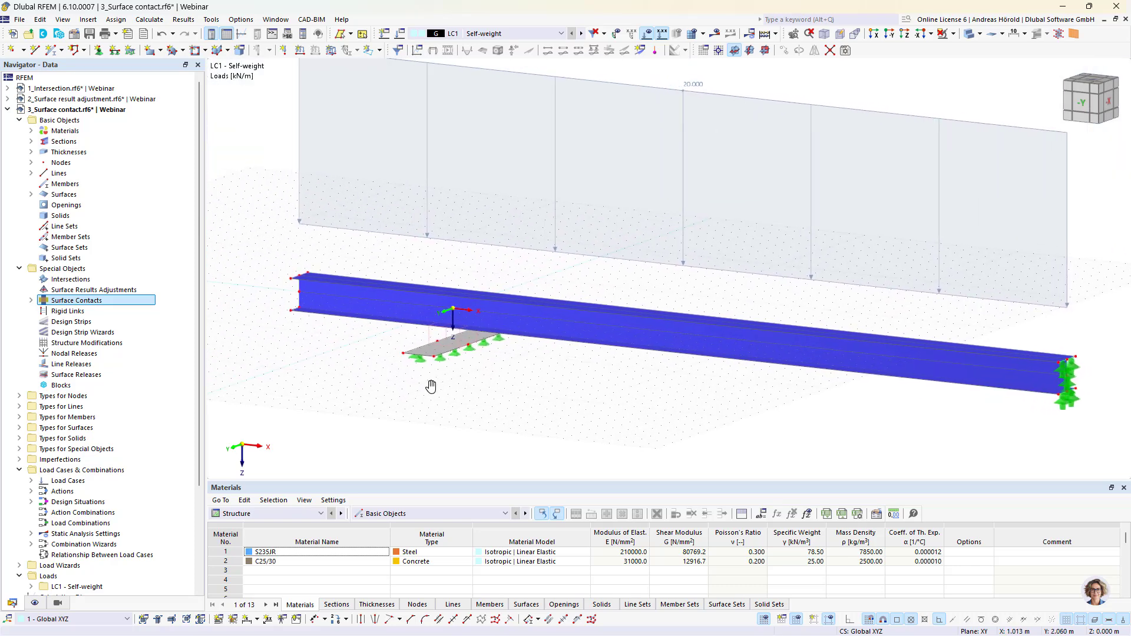
left_click(714, 33)
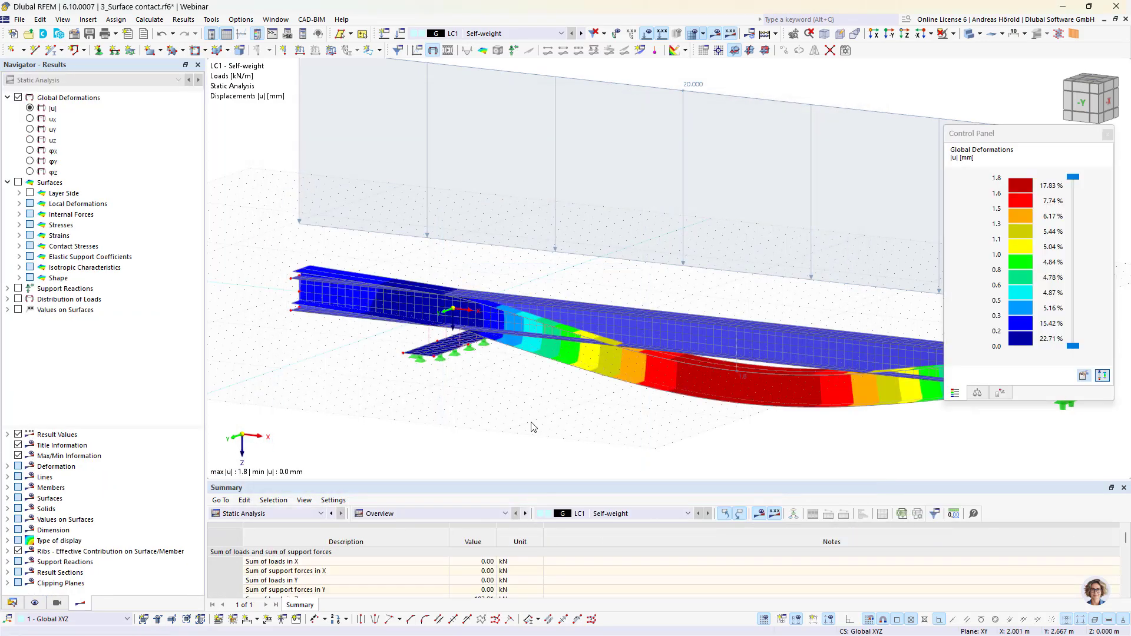
Examine the deformed beam at the surface contact above the support plate in side view
middle_click_drag(532, 424, 599, 415, "ctrl")
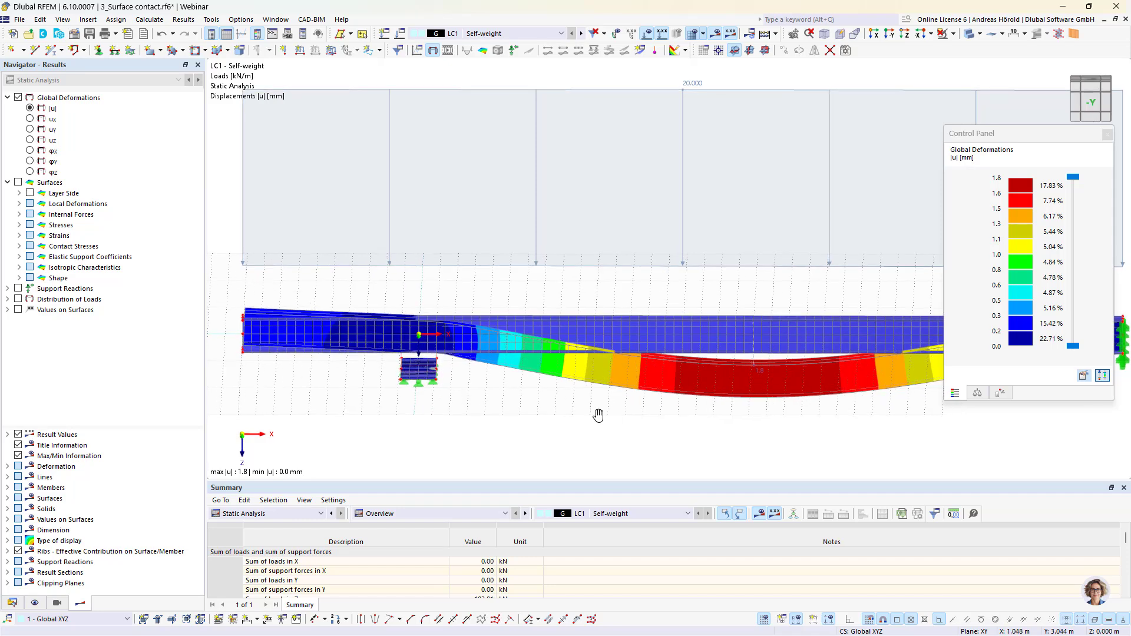
scroll(450, 387, "up", 7)
middle_click_drag(450, 387, 586, 412)
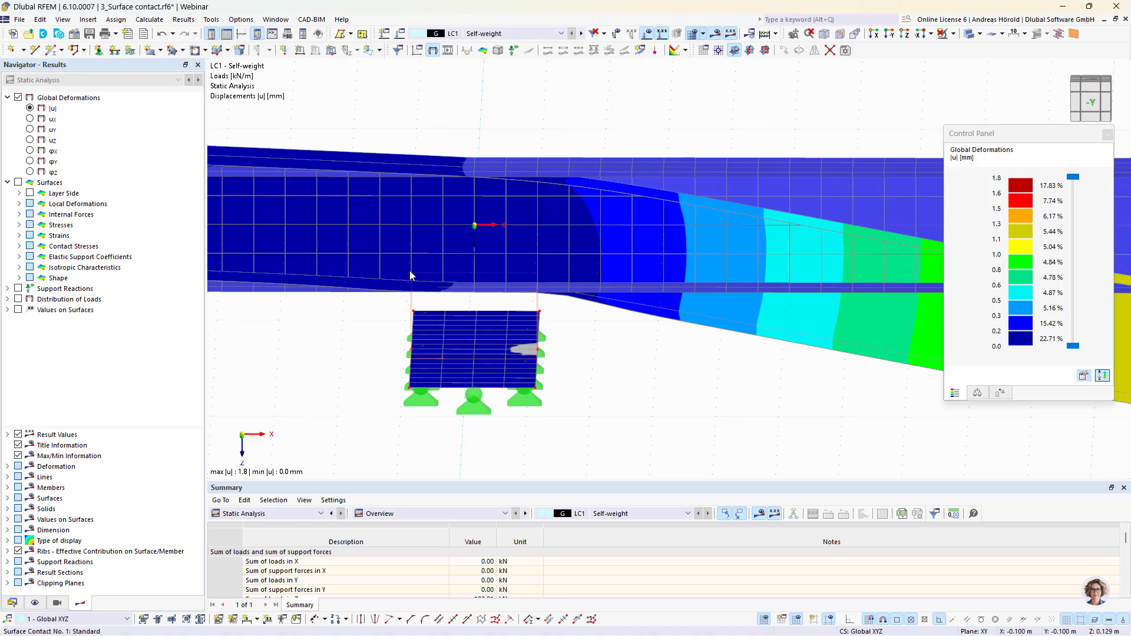
scroll(426, 292, "down", 3)
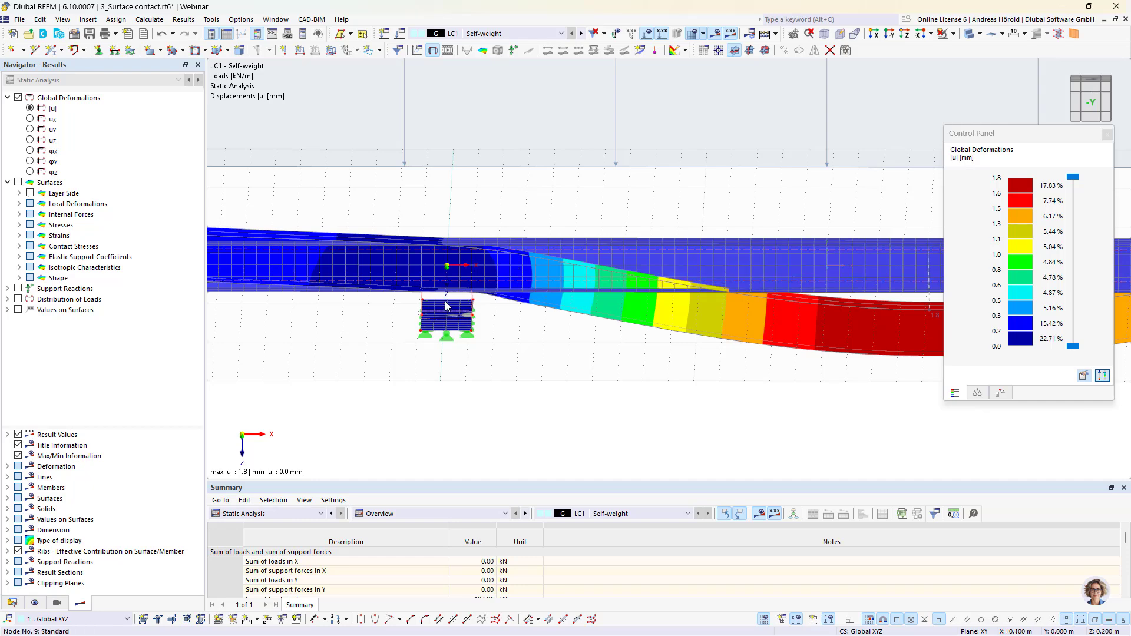
scroll(443, 334, "down", 3)
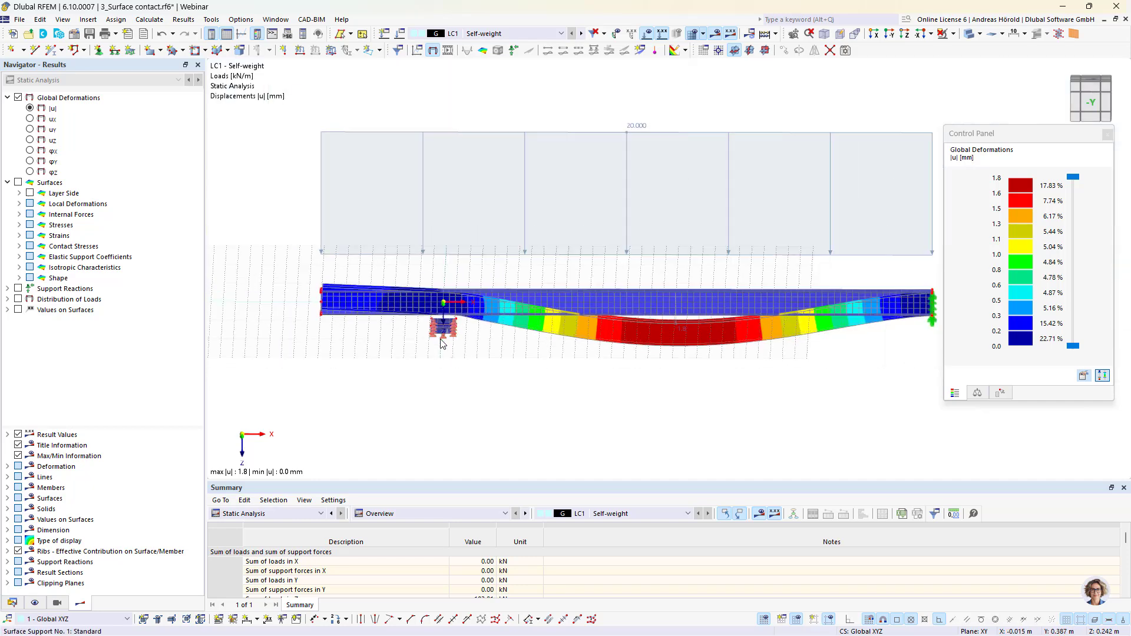
Copy the whole model, including its loading, by a displacement of 2 m in Y
scroll(642, 411, "down", 2)
middle_click_drag(647, 411, 498, 425, "ctrl")
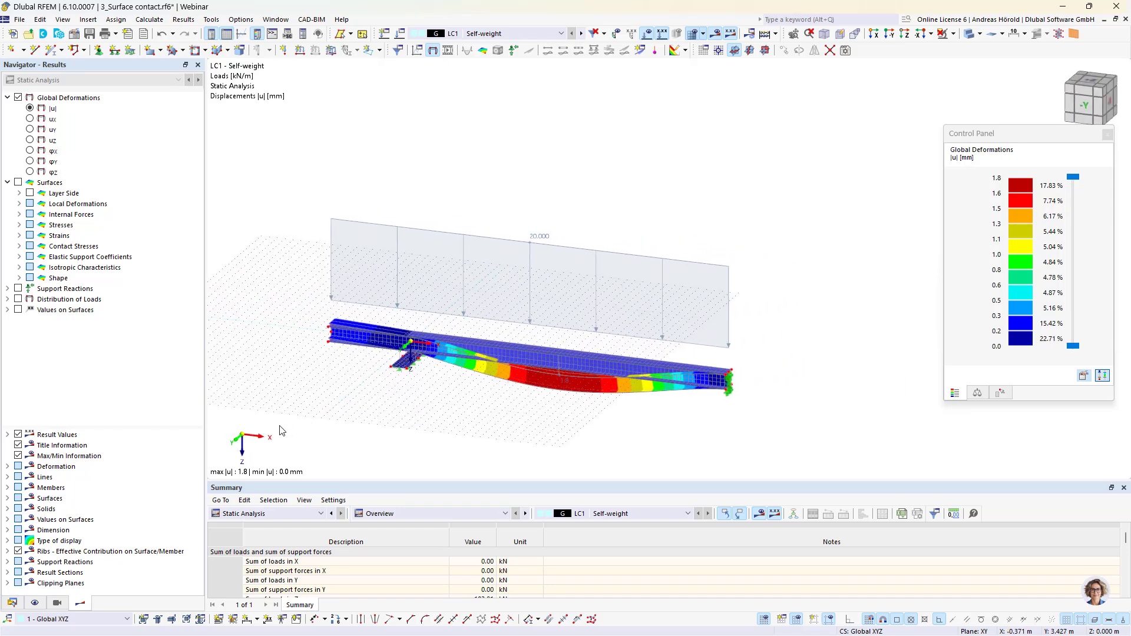
left_click_drag(280, 426, 821, 174)
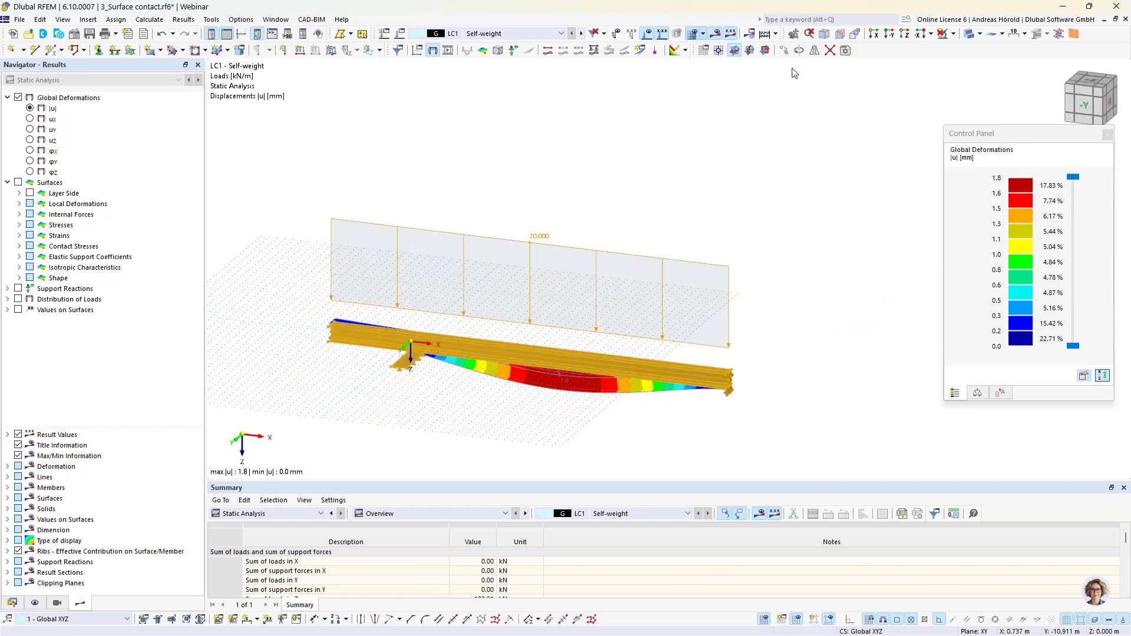
left_click(784, 51)
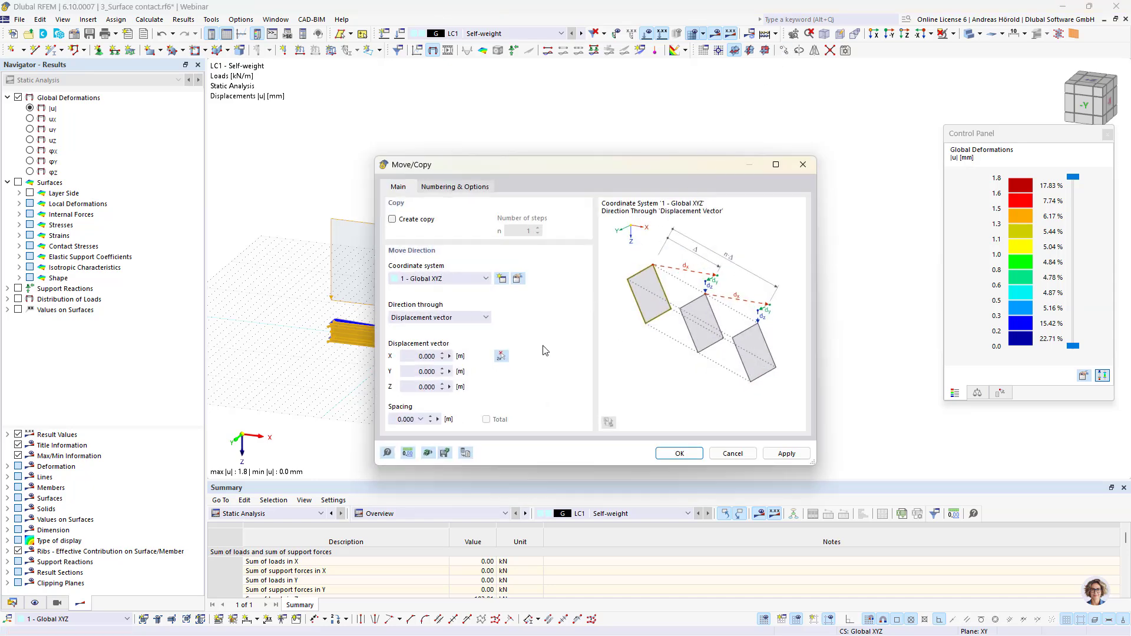
left_click(418, 372)
left_click_drag(416, 371, 463, 376)
type("2")
left_click(393, 219)
left_click(451, 186)
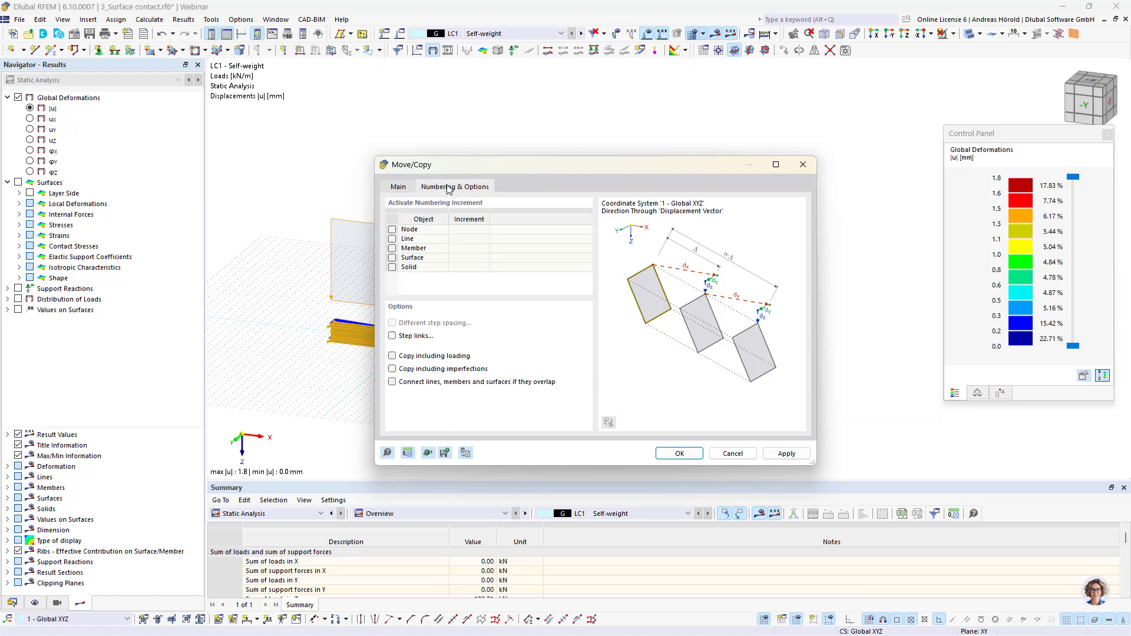
left_click(393, 356)
left_click(679, 453)
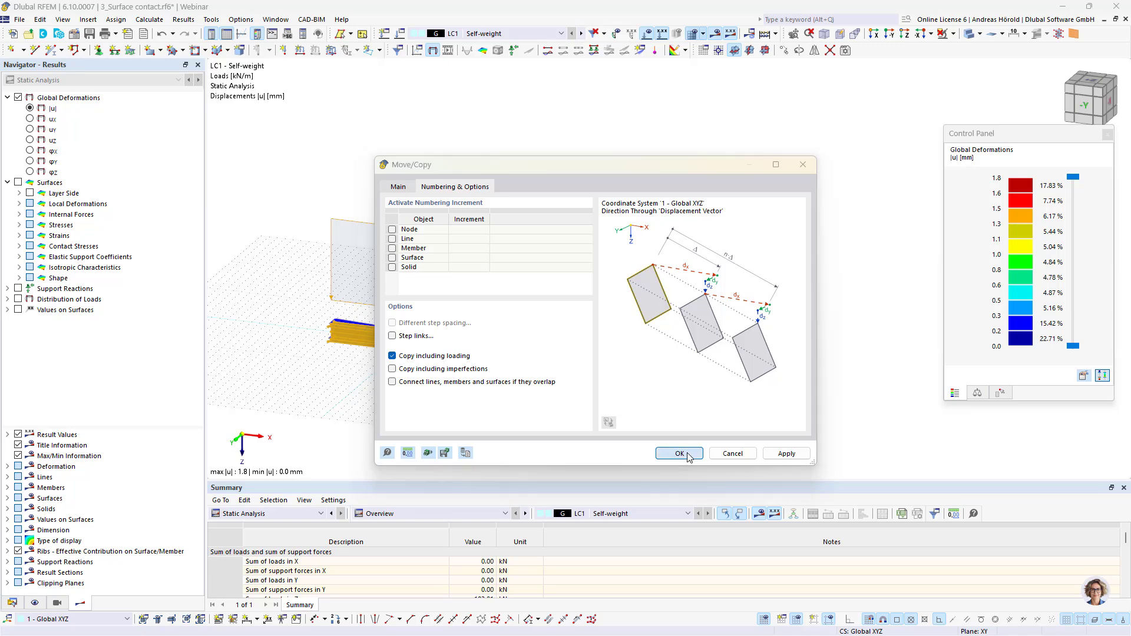
left_click(615, 374)
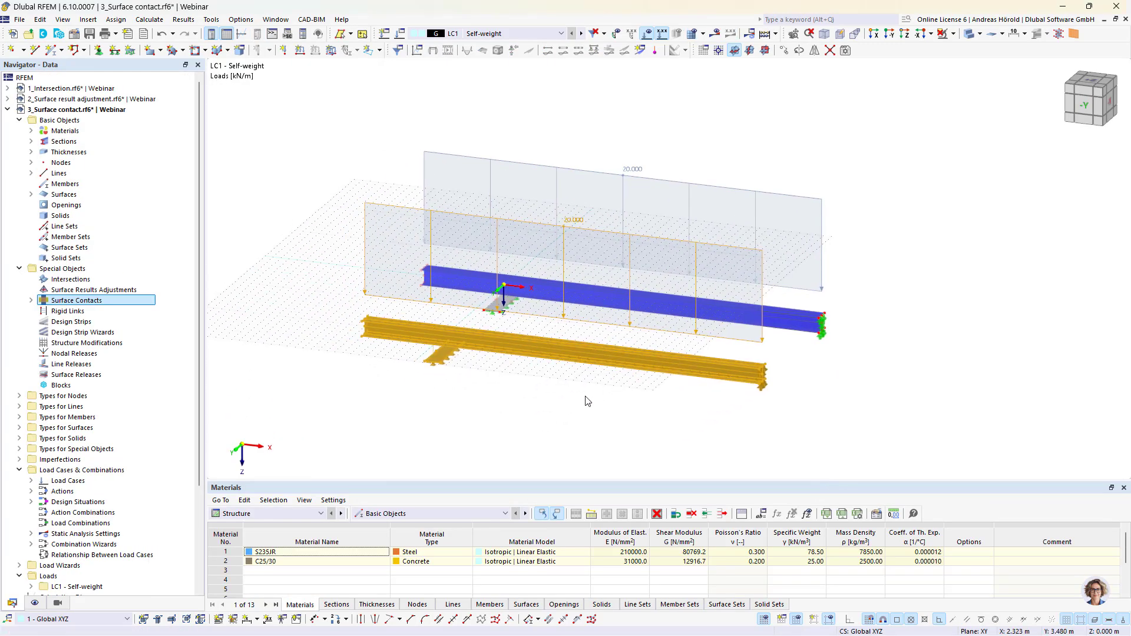
Add a contact type for the copied surface contact with Failure under tension perpendicular and Rigid friction parallel to the surfaces
scroll(477, 390, "up", 5)
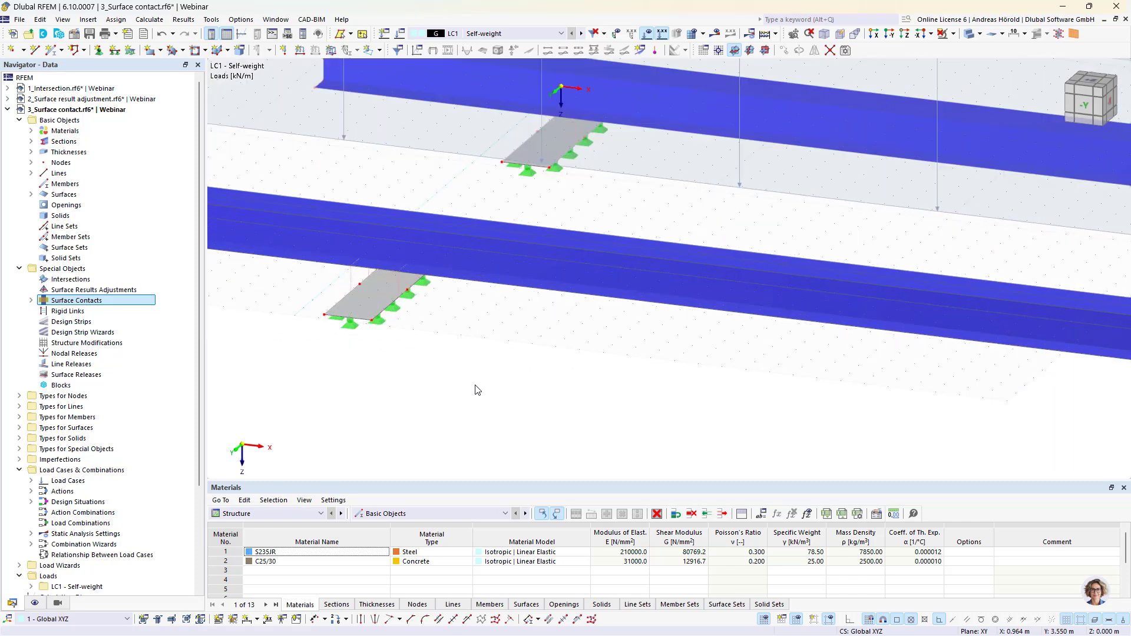
double_click(353, 281)
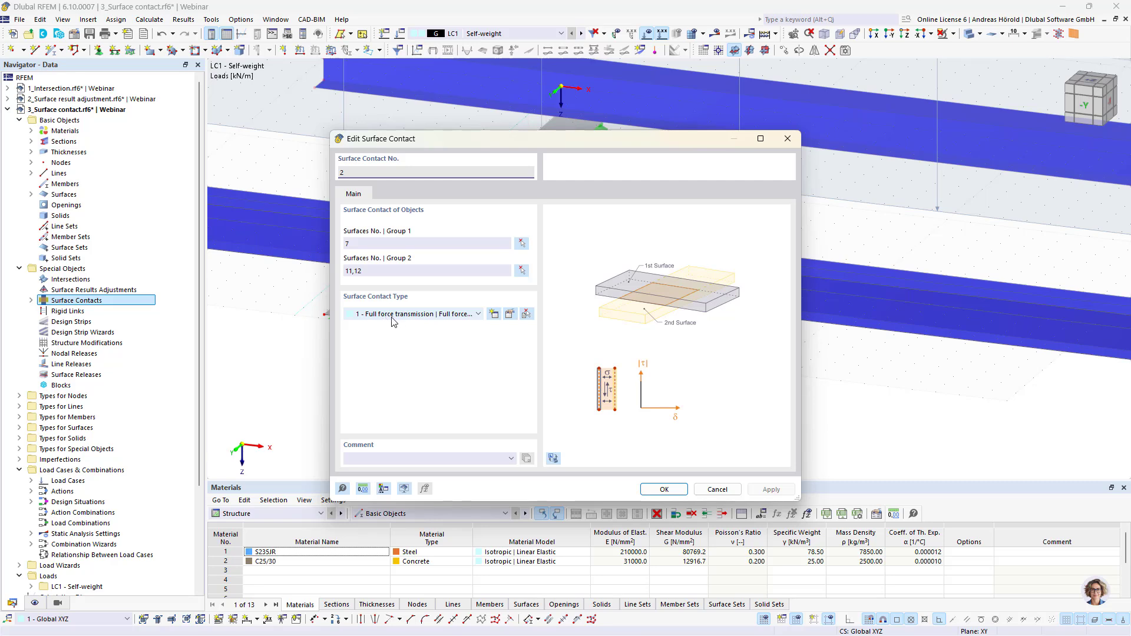
left_click(494, 315)
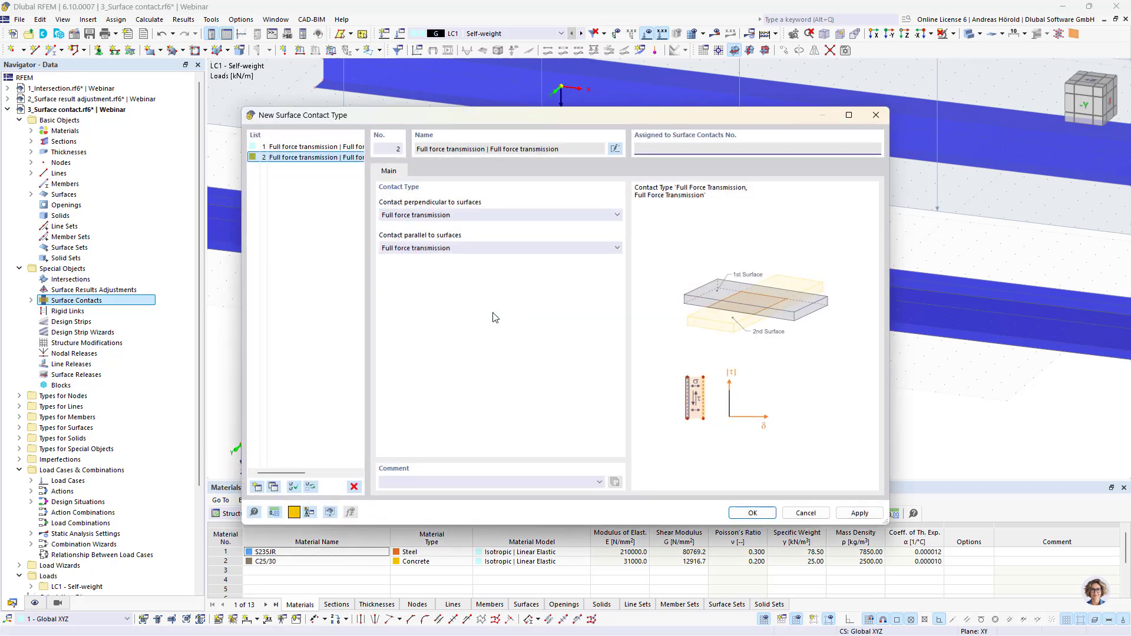
left_click(480, 216)
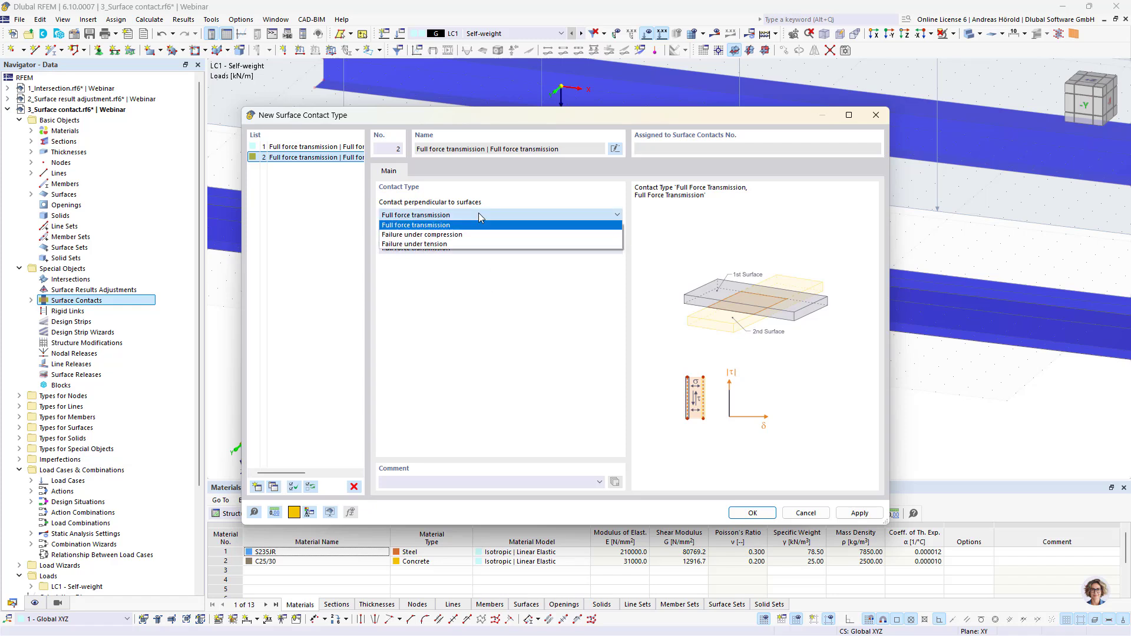
left_click(479, 244)
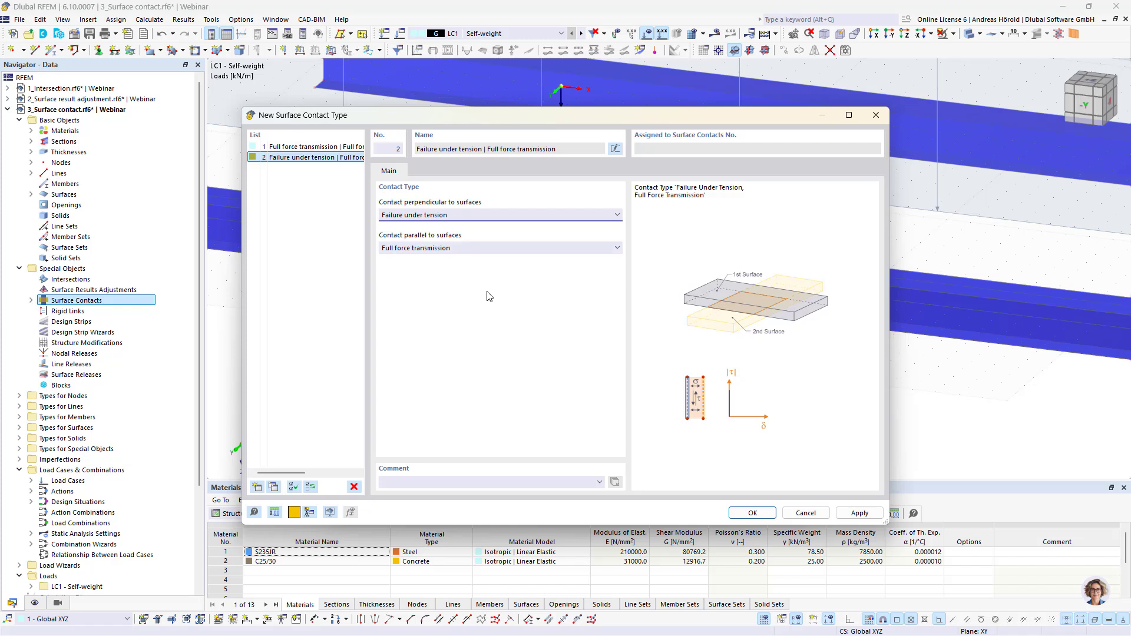
left_click(492, 248)
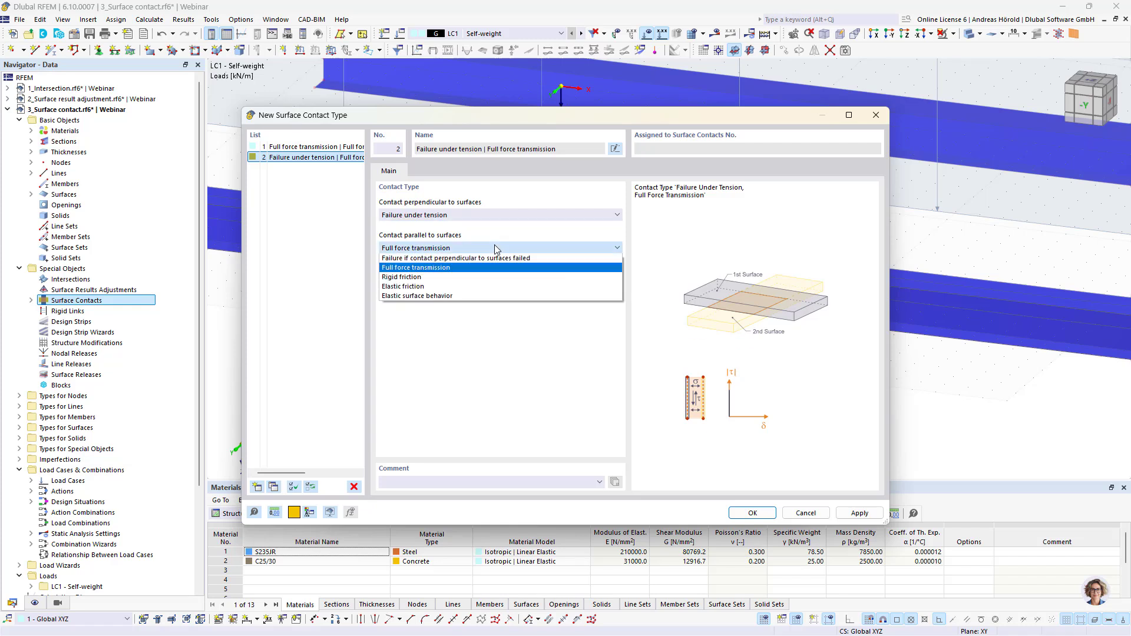
left_click(488, 277)
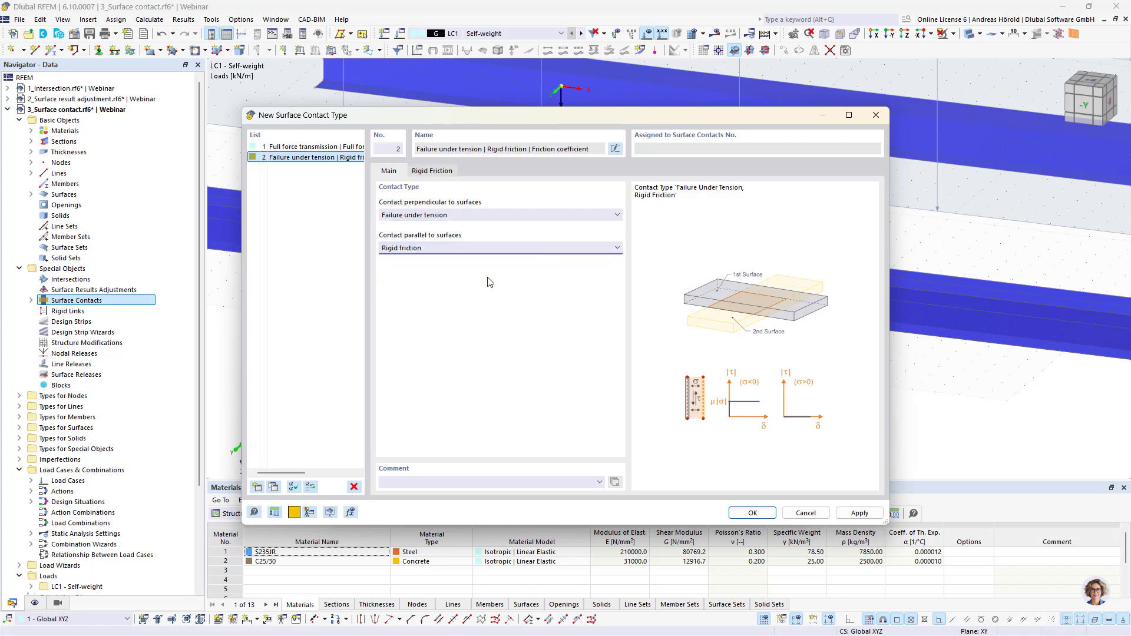
Review the friction coefficient and limit stress options of the new contact type's rigid friction
left_click(432, 172)
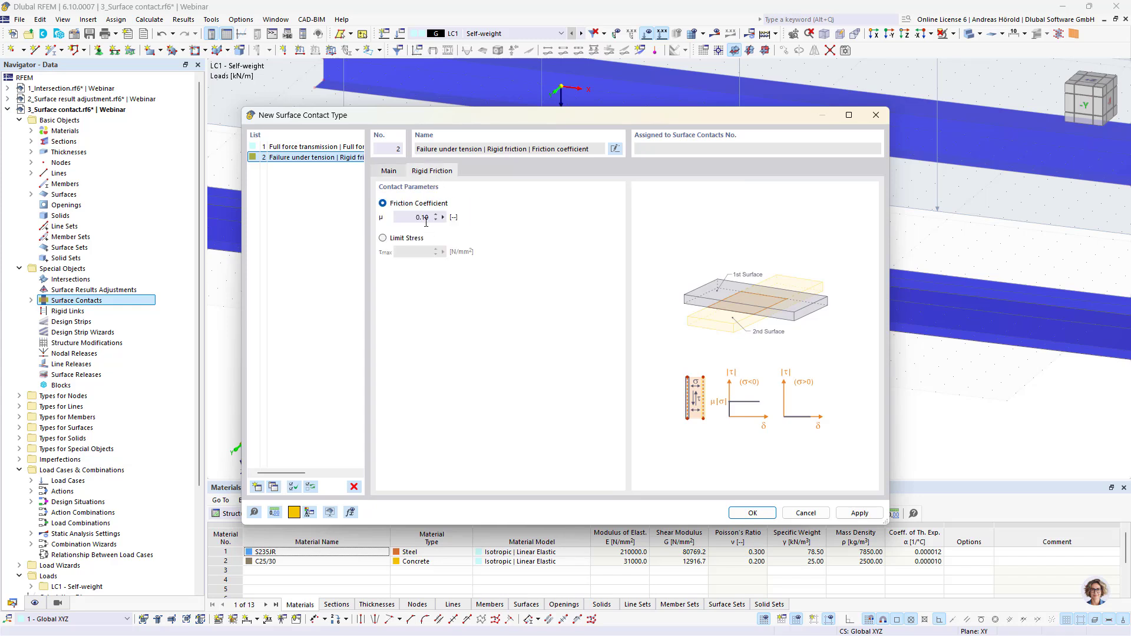
left_click(425, 218)
left_click(389, 172)
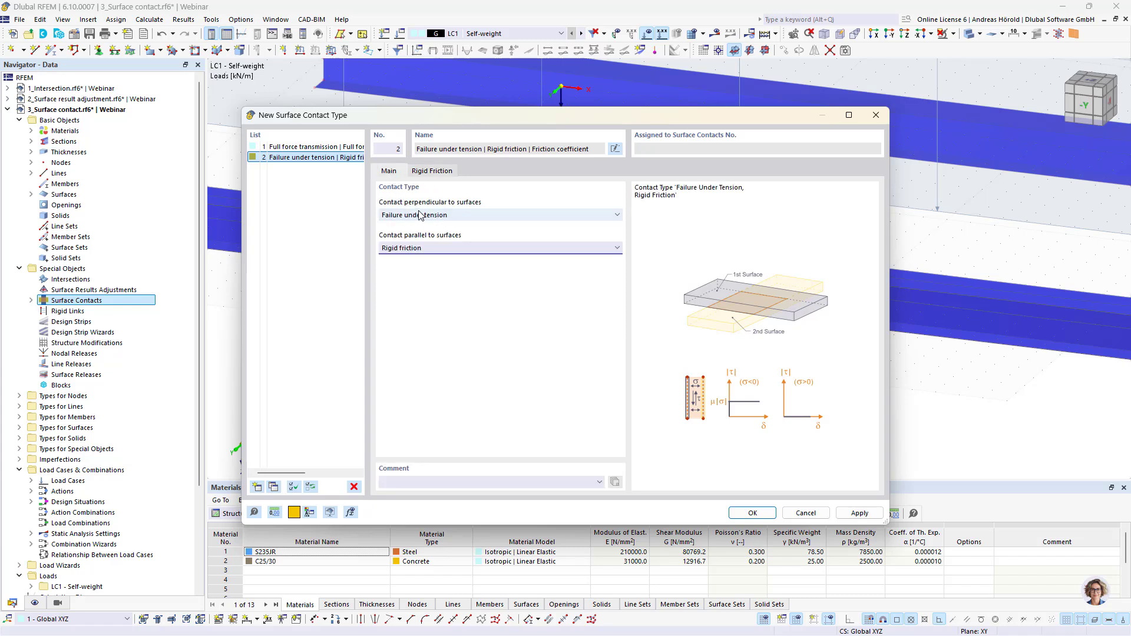
Assign the new failure-under-tension contact type to the copied surface contact and calculate the deformations of both beams
left_click(753, 513)
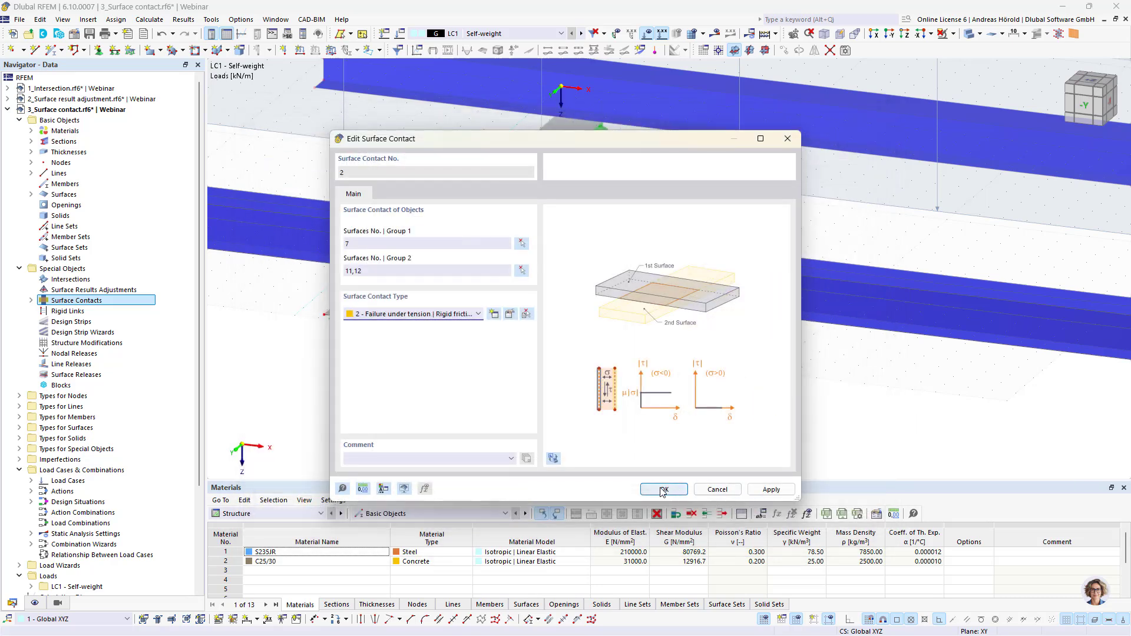
left_click(677, 492)
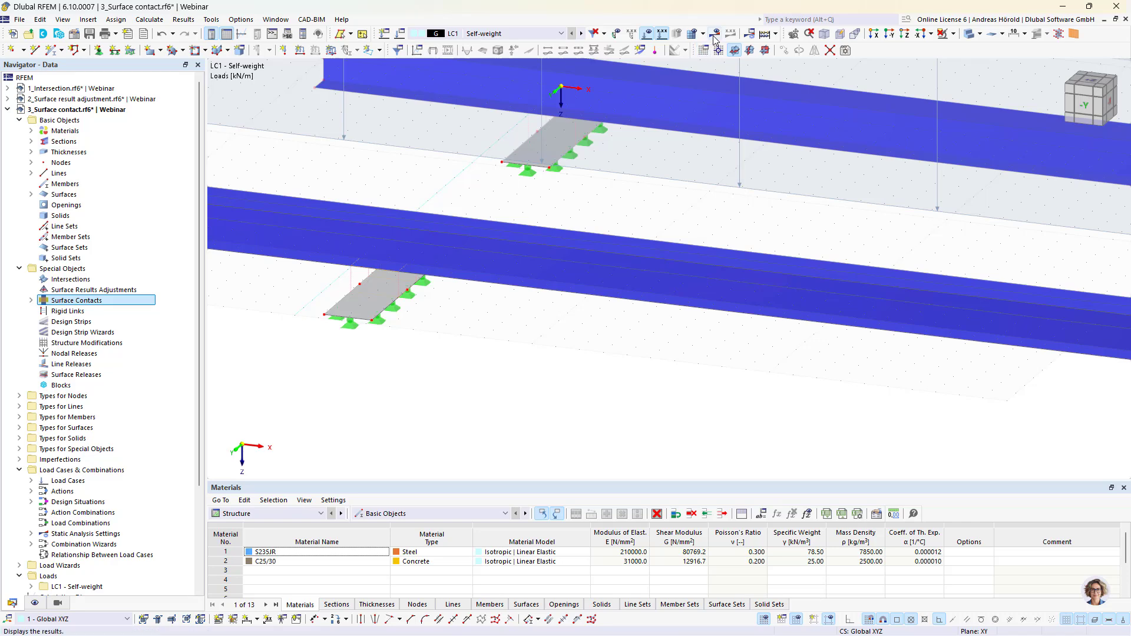
left_click(716, 34)
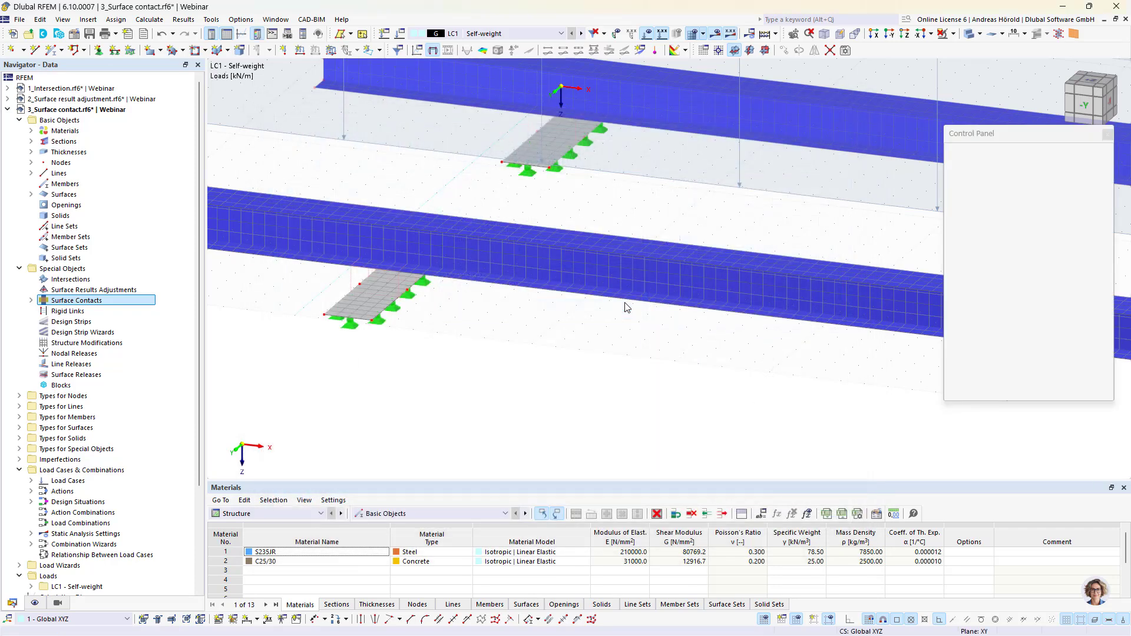
middle_click_drag(533, 396, 659, 464, "ctrl")
scroll(577, 374, "up", 4)
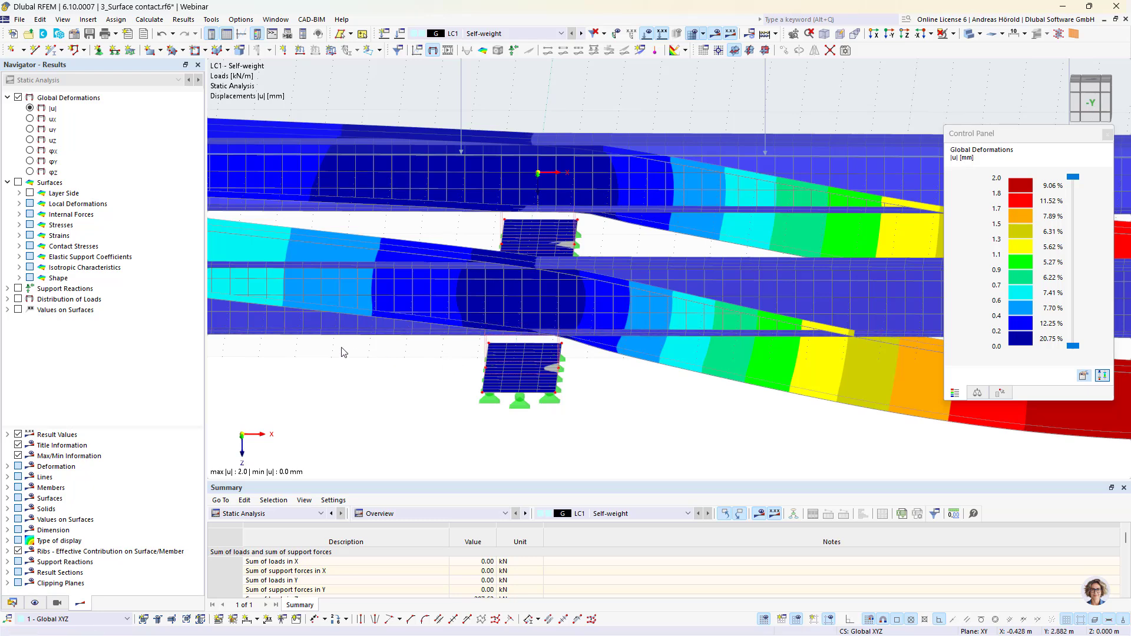
Display the contact stresses σz and compare their distribution on the two support plates
left_click(20, 247)
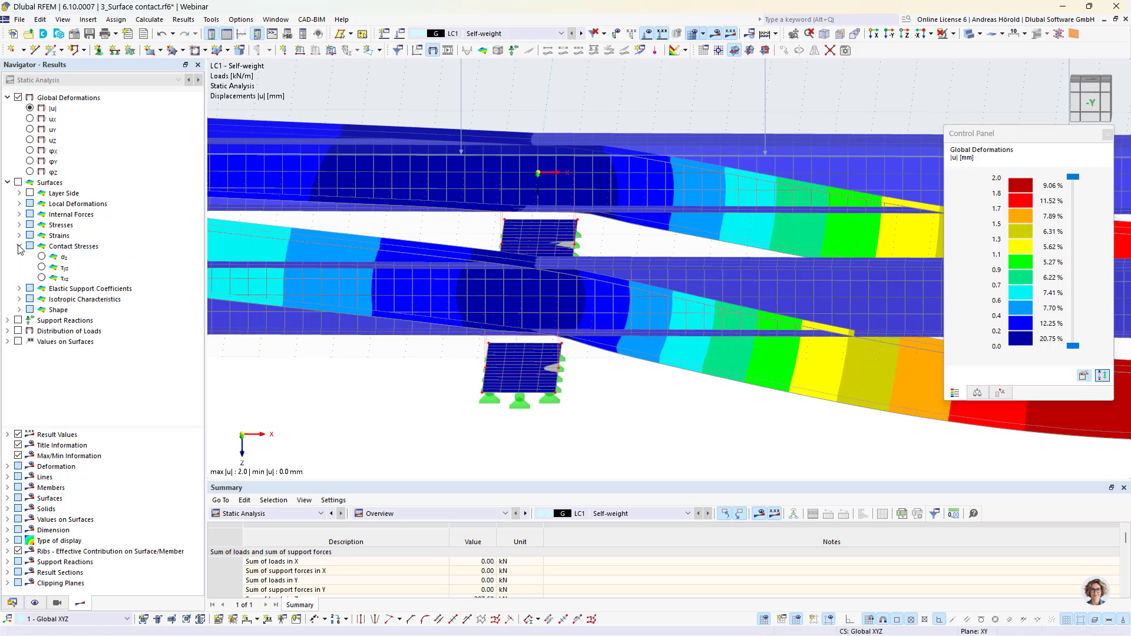
left_click(41, 257)
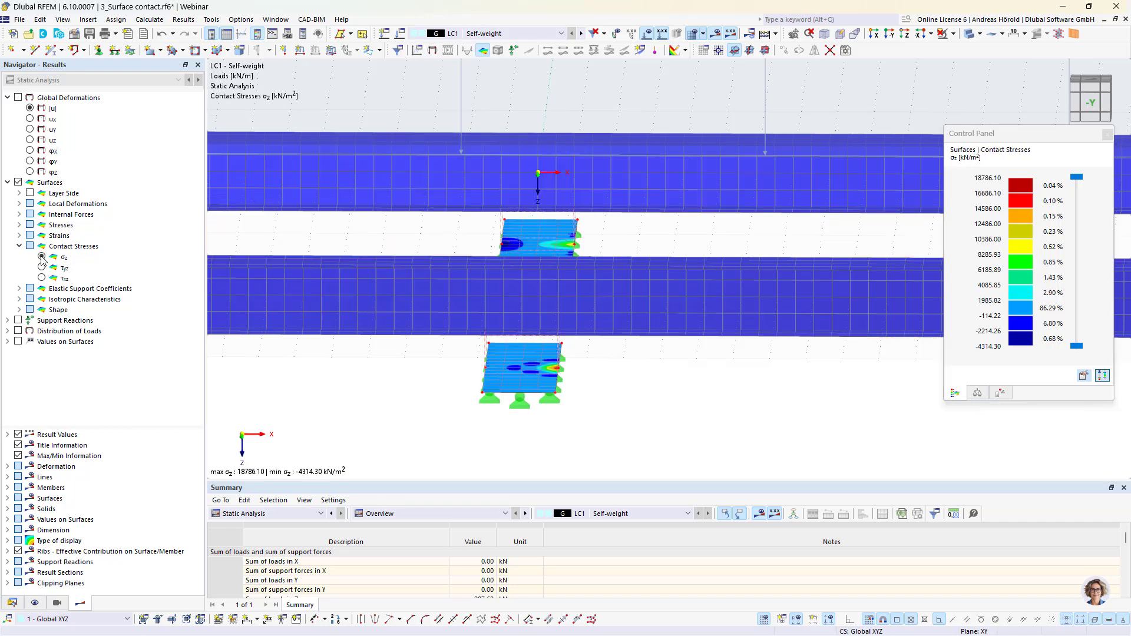
scroll(626, 379, "up", 5)
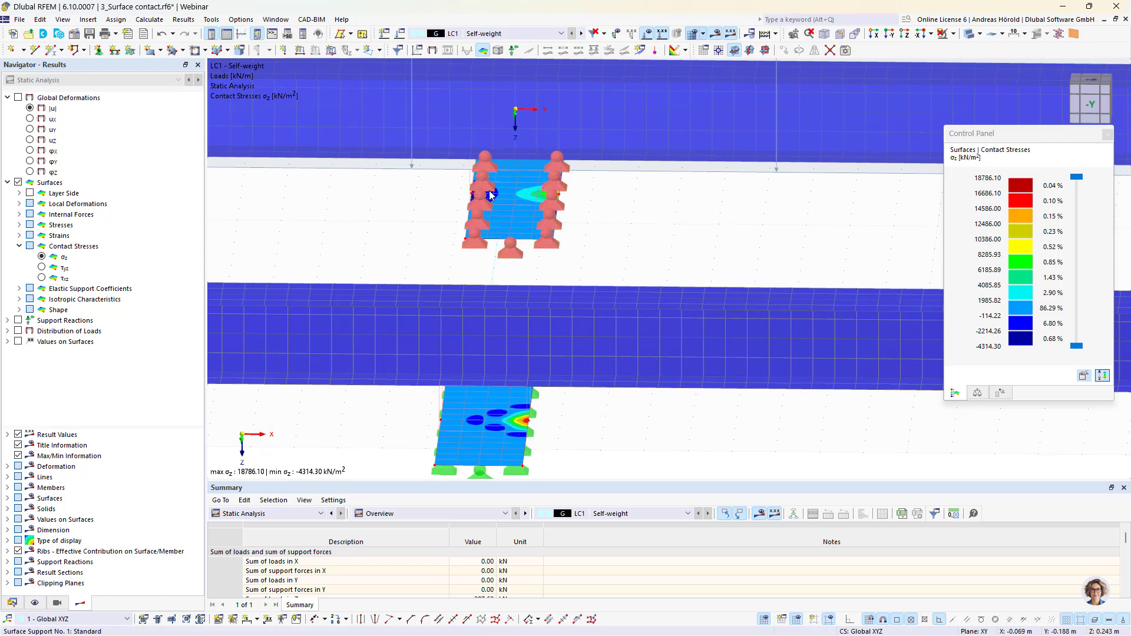
scroll(460, 303, "down", 2)
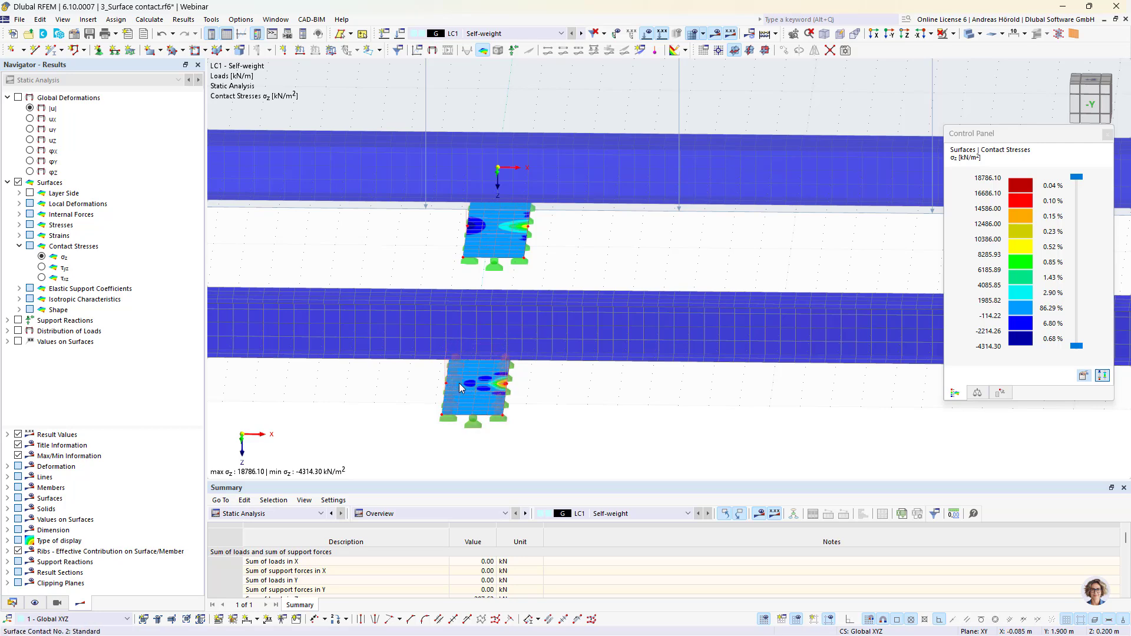
scroll(570, 417, "down", 3)
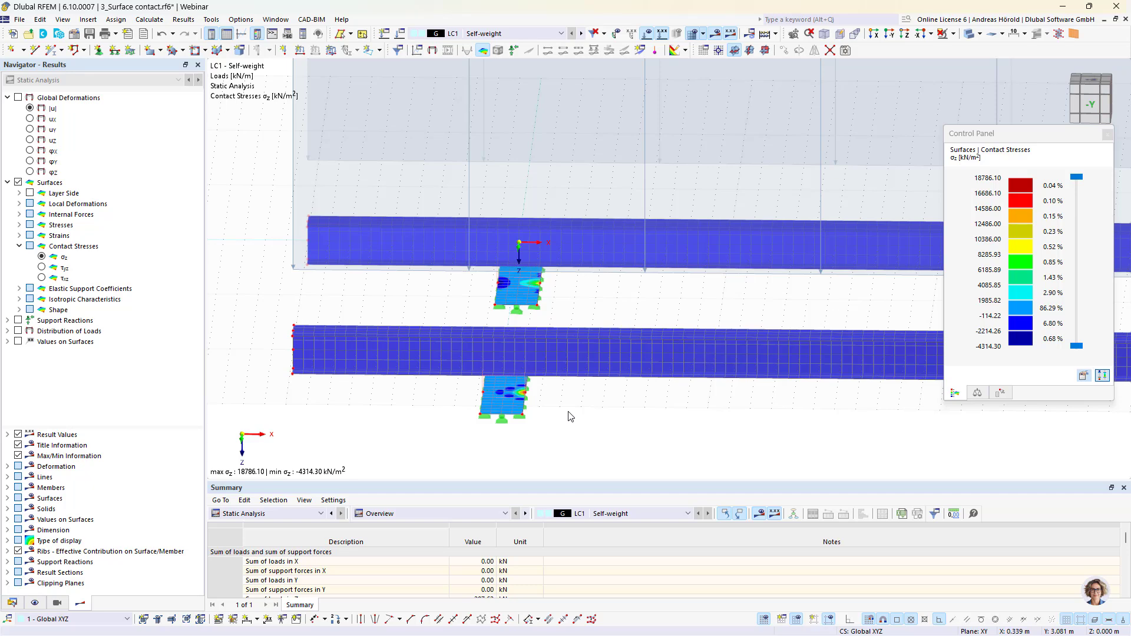
Switch to the model 4_Rigid link.rf6 and inspect the gap between the supported plate and the loaded projecting plate
left_click(13, 604)
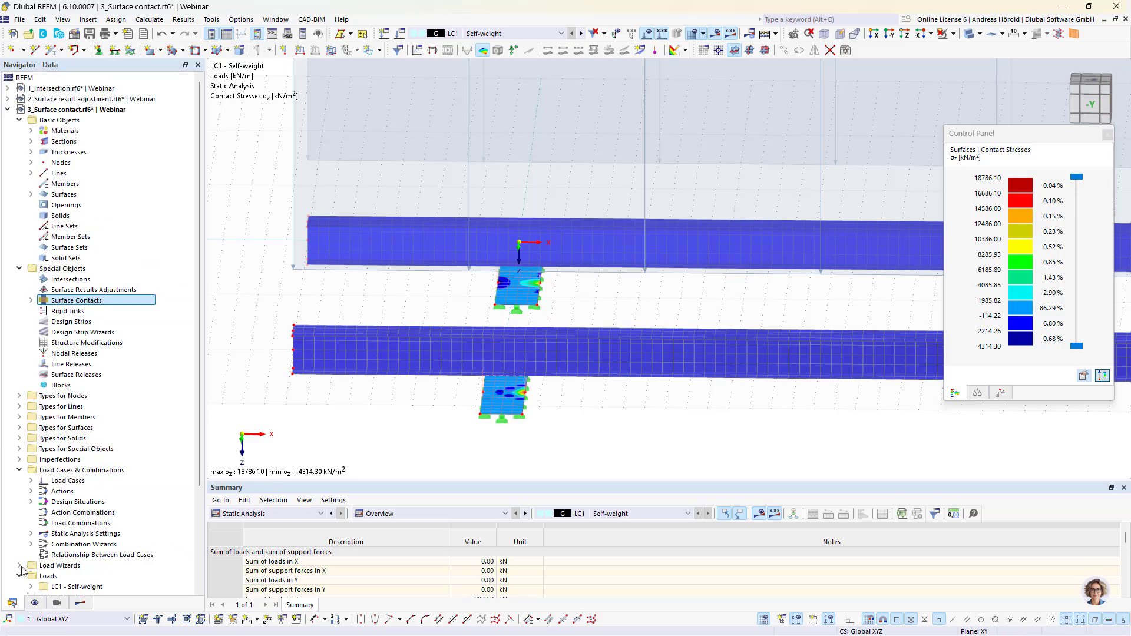
left_click(8, 110)
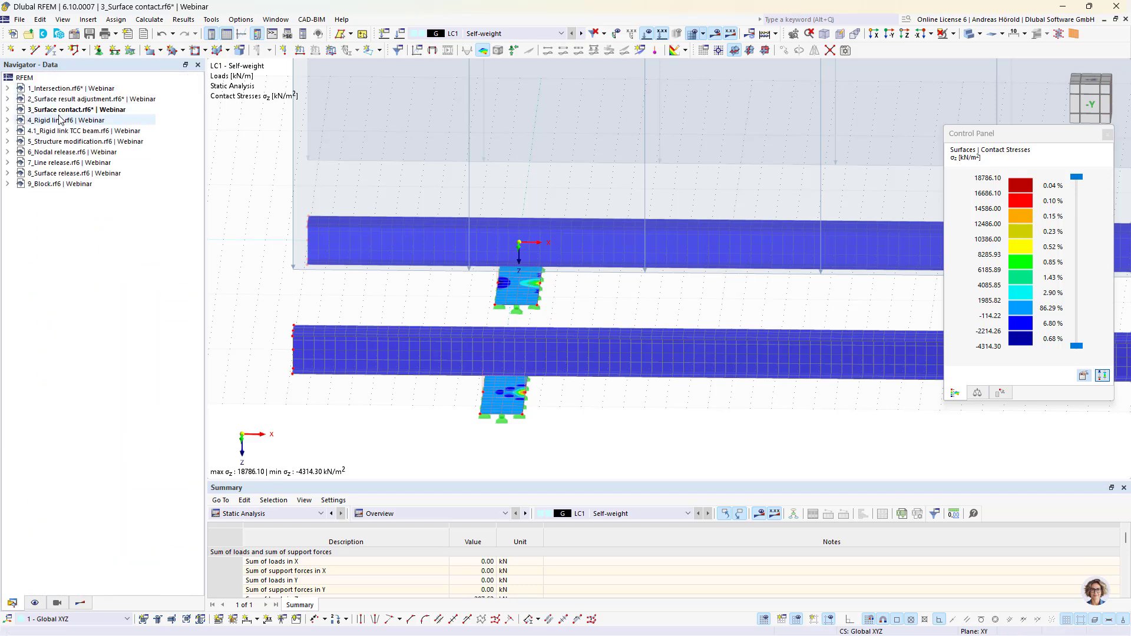
left_click(60, 120)
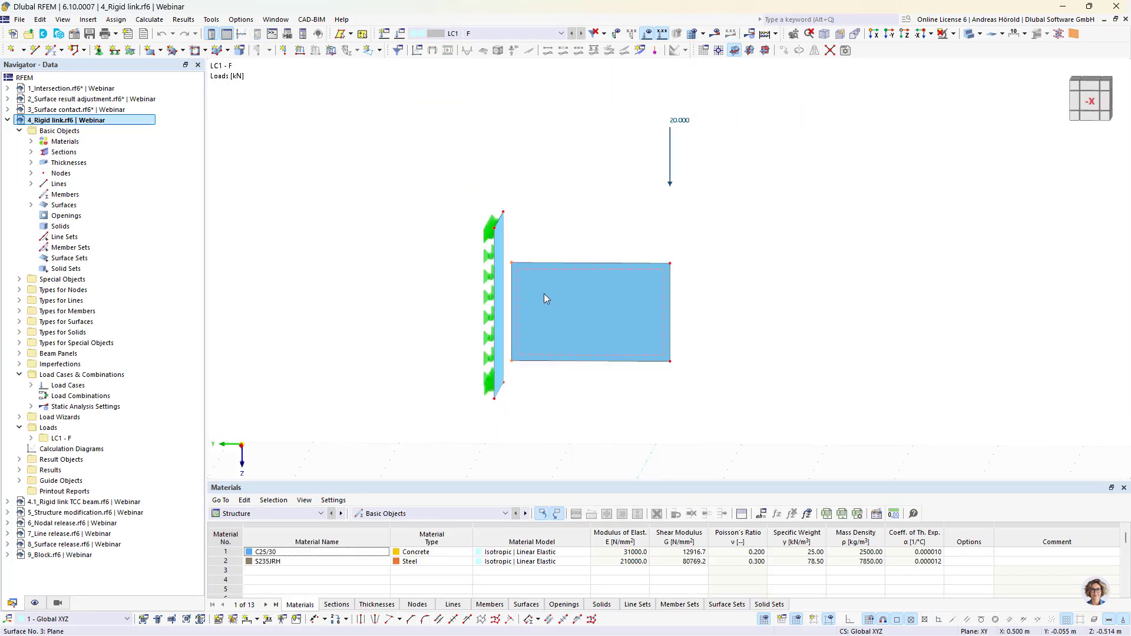
scroll(585, 288, "up", 2)
middle_click_drag(585, 288, 541, 306)
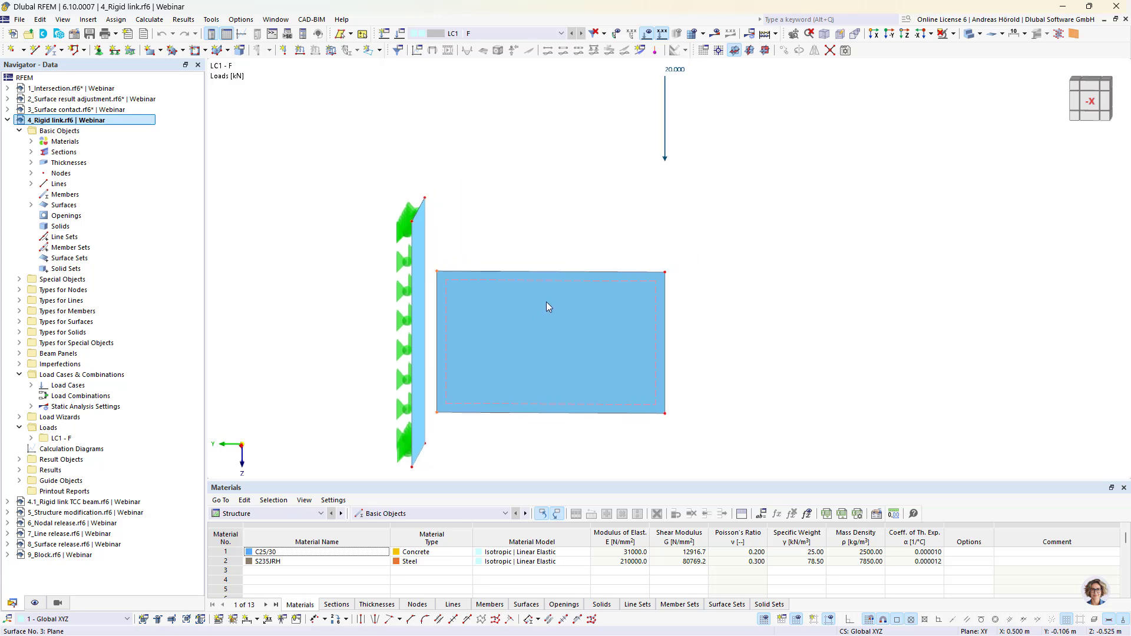
mouse_move(546, 302)
scroll(557, 431, "down", 2)
middle_click_drag(560, 437, 501, 356, "ctrl")
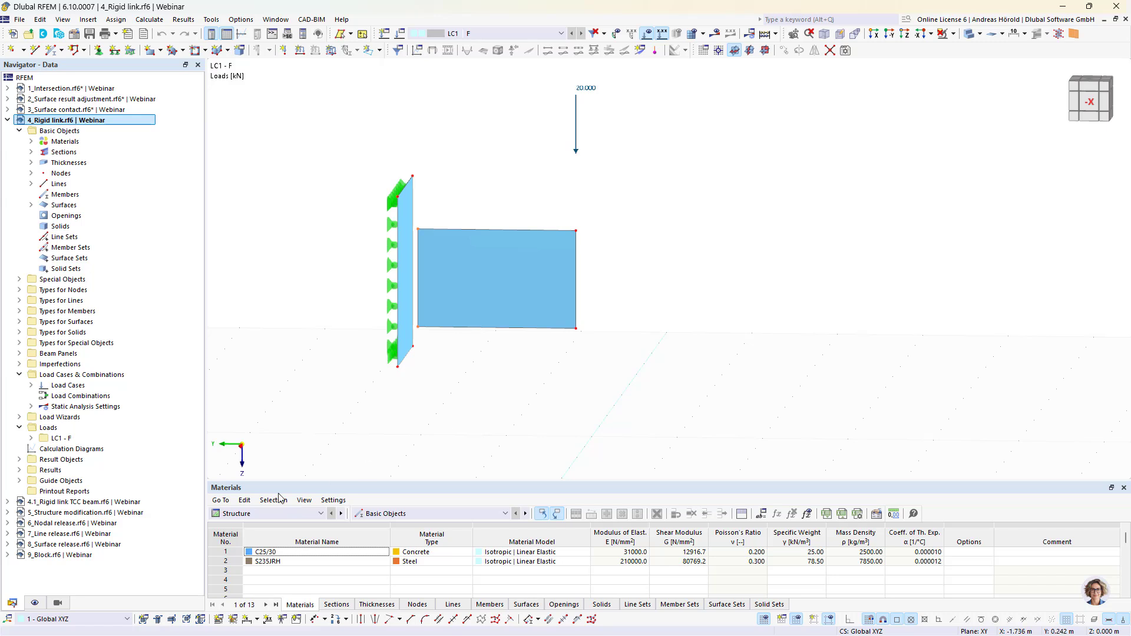
Check the plates rendered as Filled incl. Thickness, and return the surface display to Filled
left_click(34, 604)
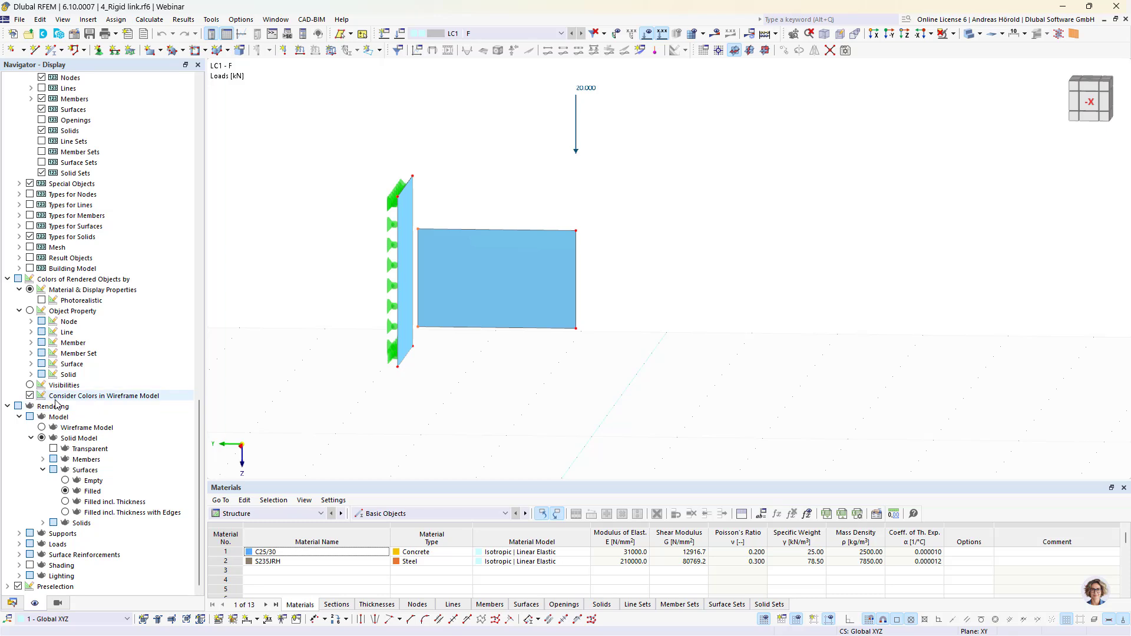
left_click(66, 502)
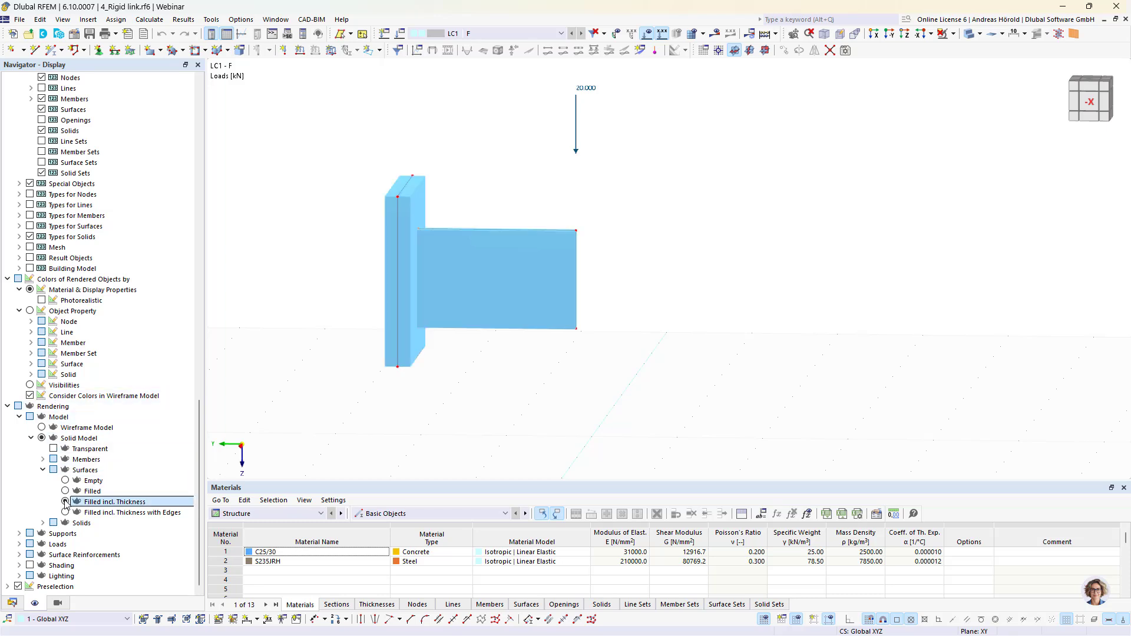
mouse_move(451, 426)
middle_mouse_down("ctrl")
mouse_move(469, 421)
mouse_move(455, 426)
middle_mouse_up("ctrl")
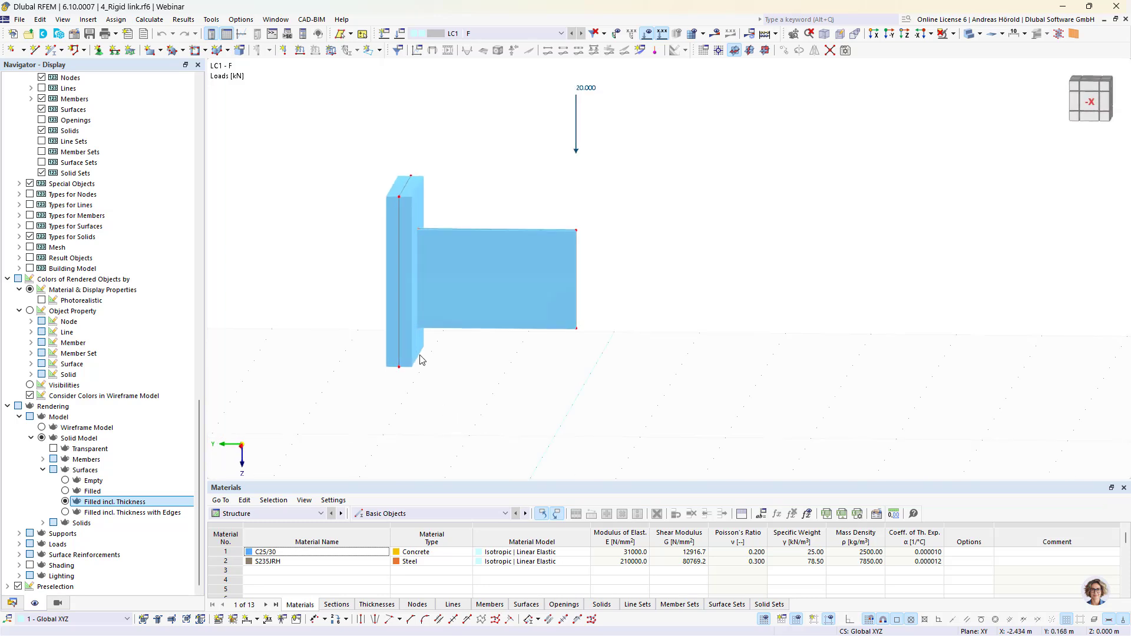
left_click(66, 491)
middle_click_drag(490, 391, 516, 432, "ctrl")
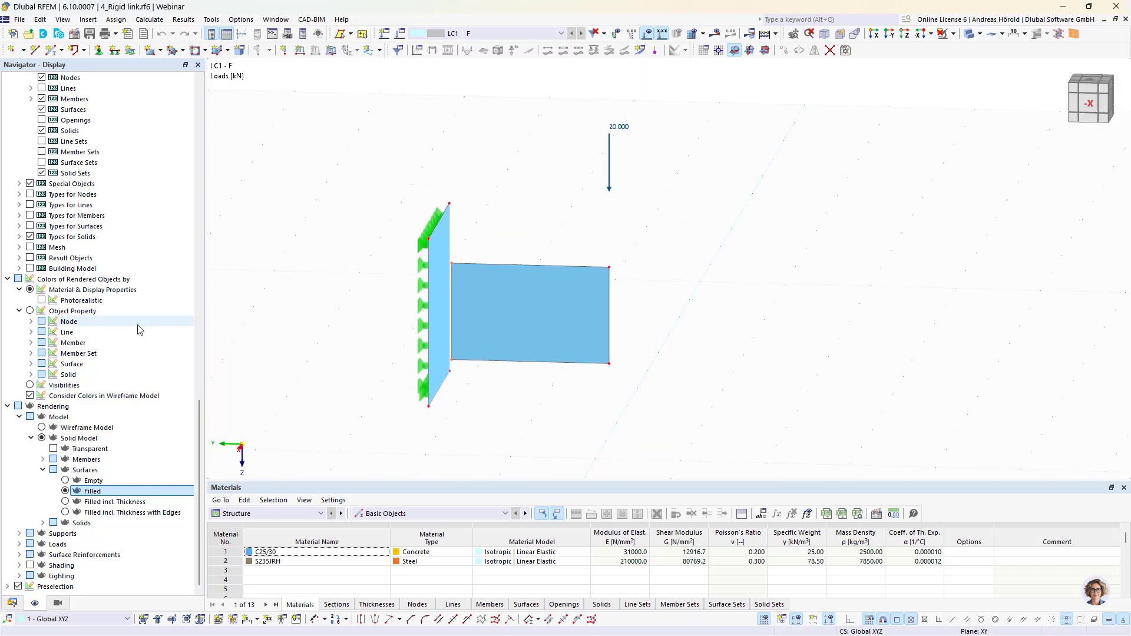
Start a new rigid link and set its type to Line to surface
left_click(87, 20)
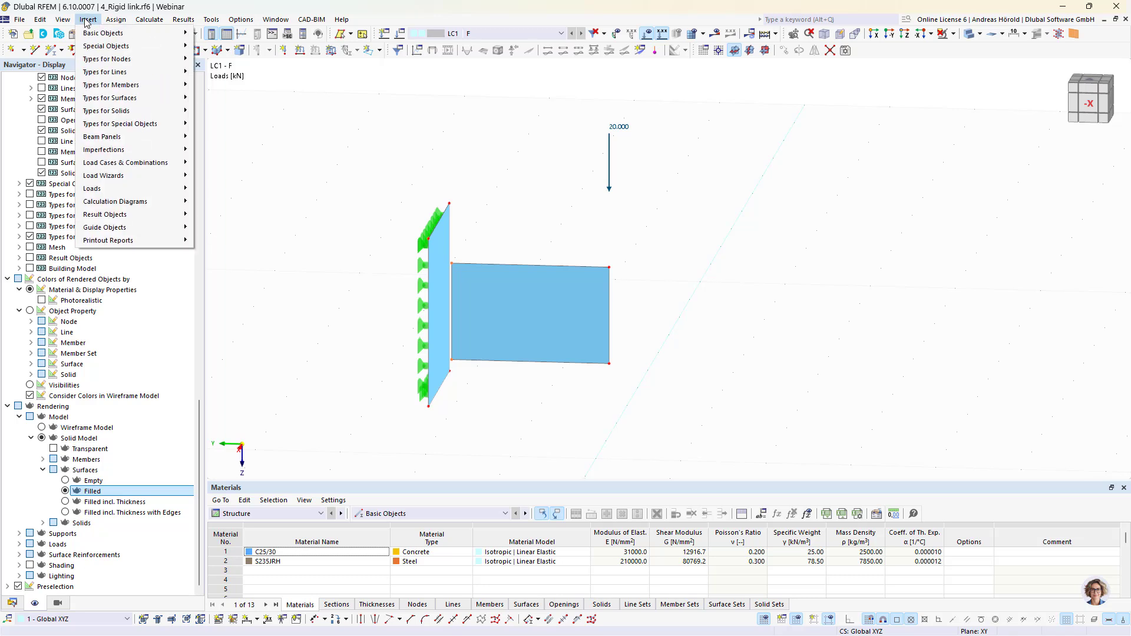
mouse_move(110, 47)
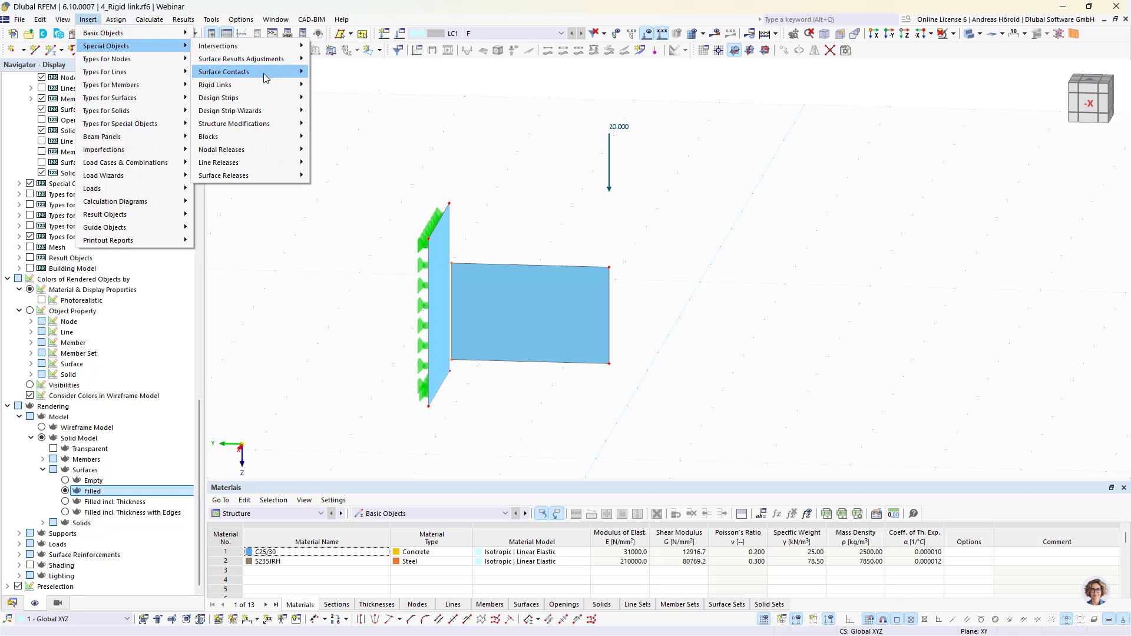
mouse_move(255, 87)
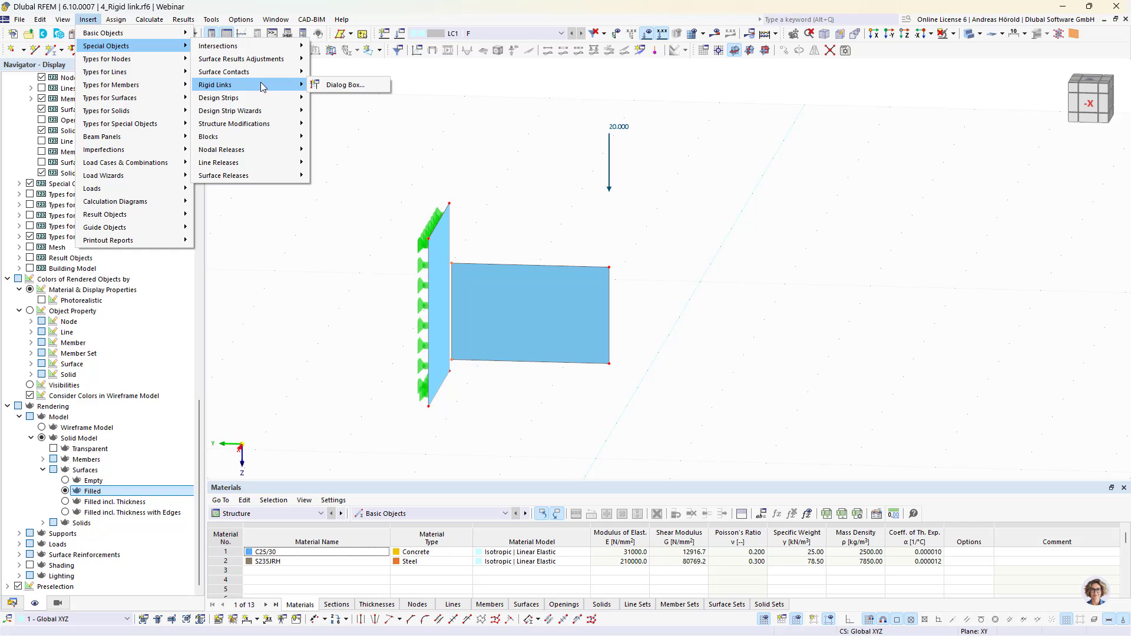
left_click(337, 86)
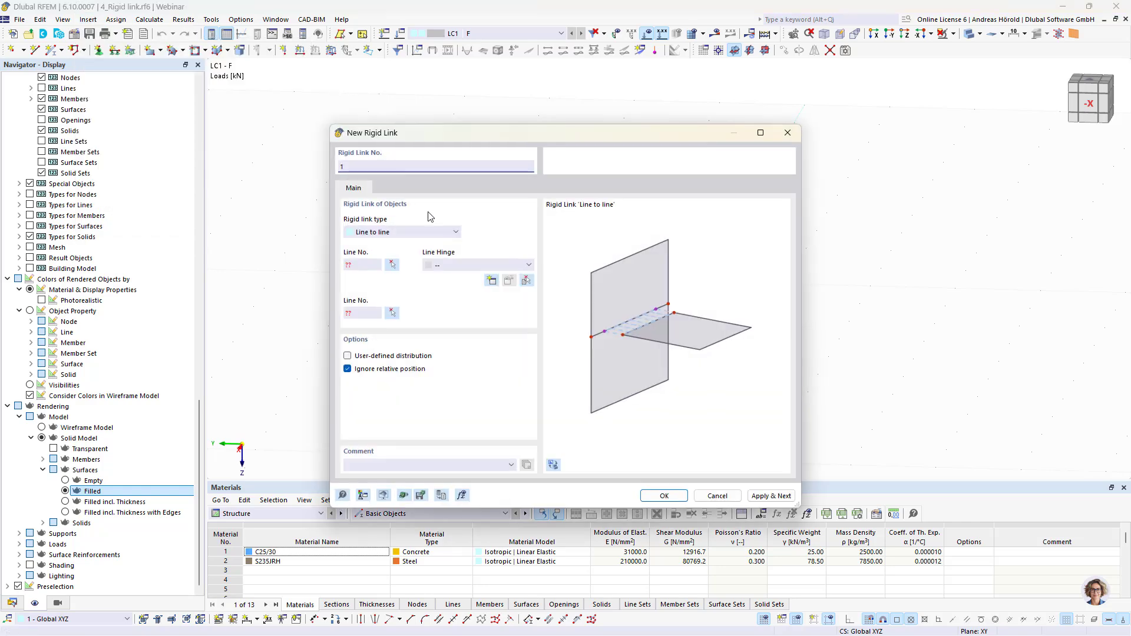
left_click(455, 234)
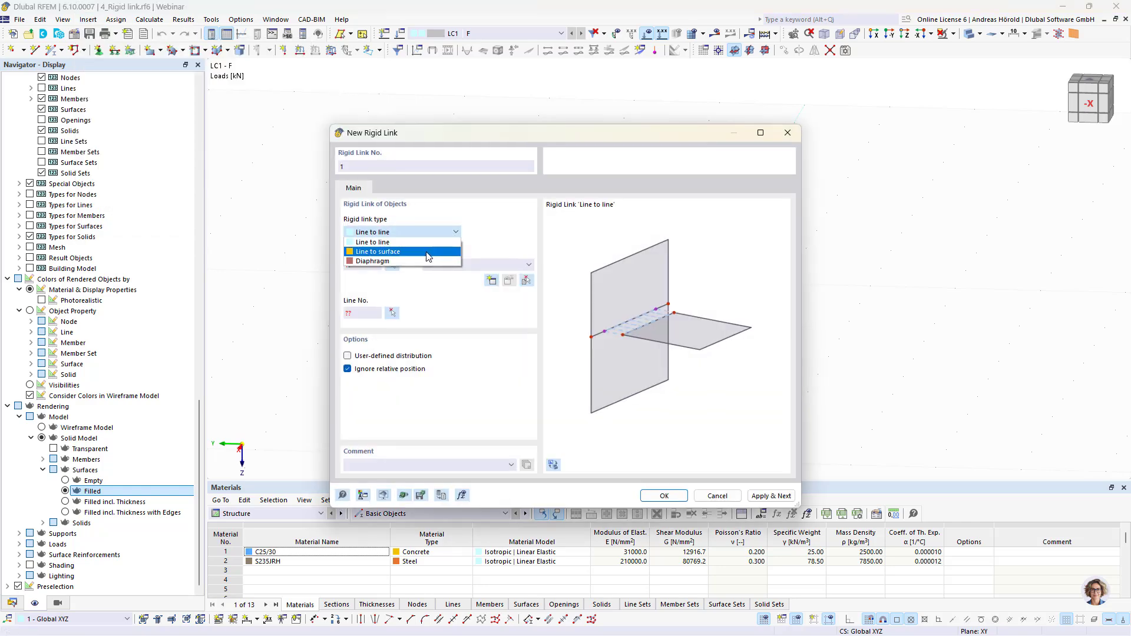
left_click(429, 252)
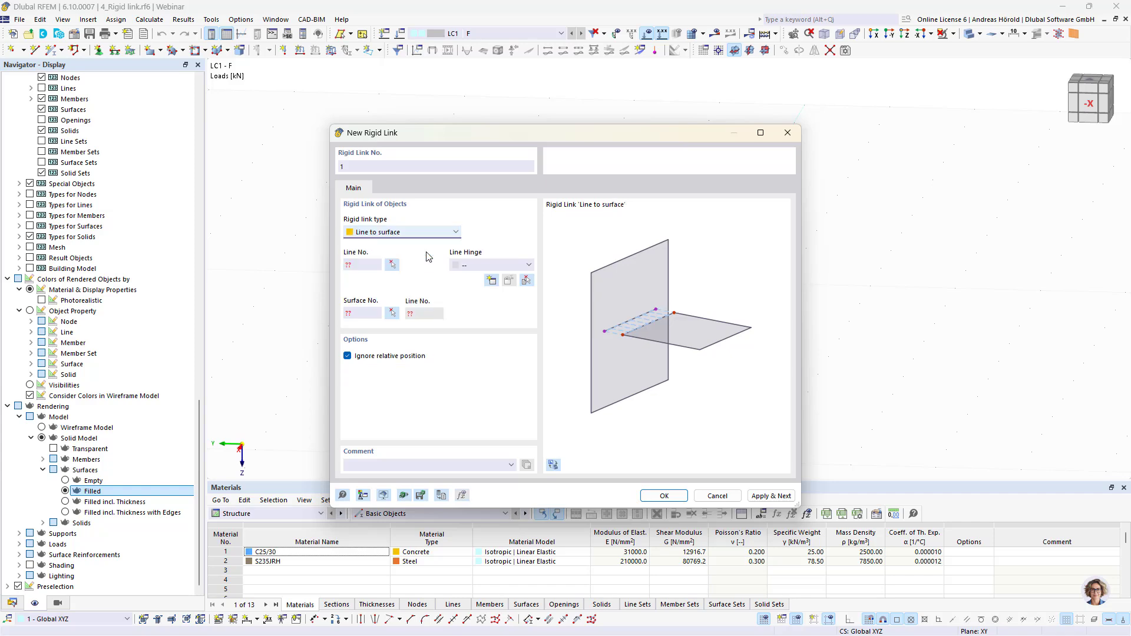
Link edge line 9 of the projecting plate to supported surface 2 and create the rigid link, accepting deletion of existing results
left_click(392, 265)
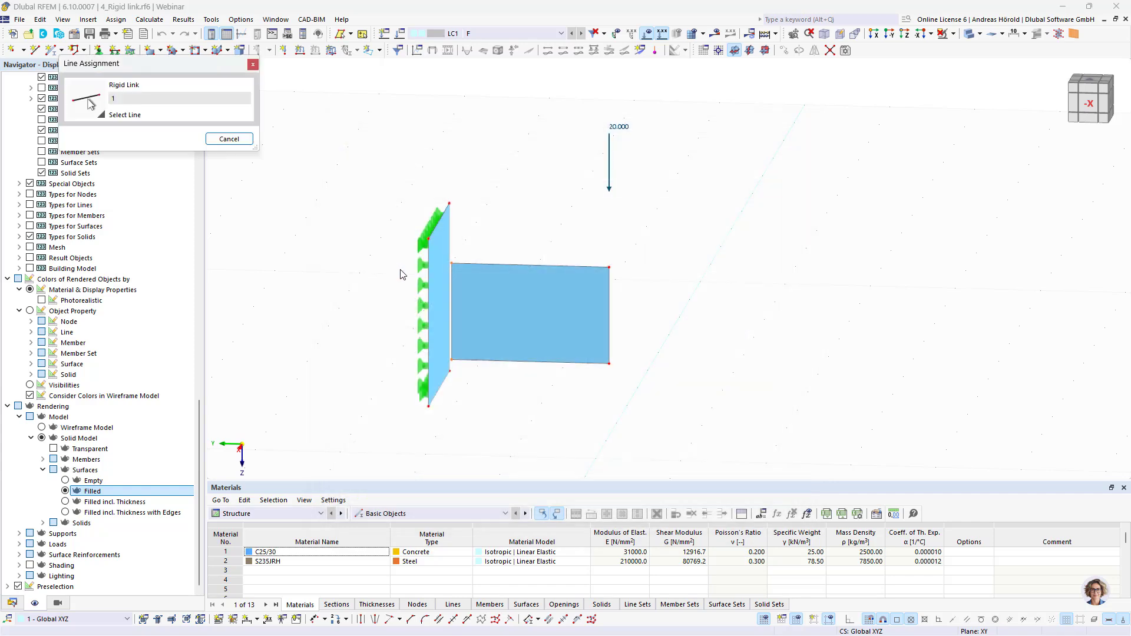
left_click(454, 292)
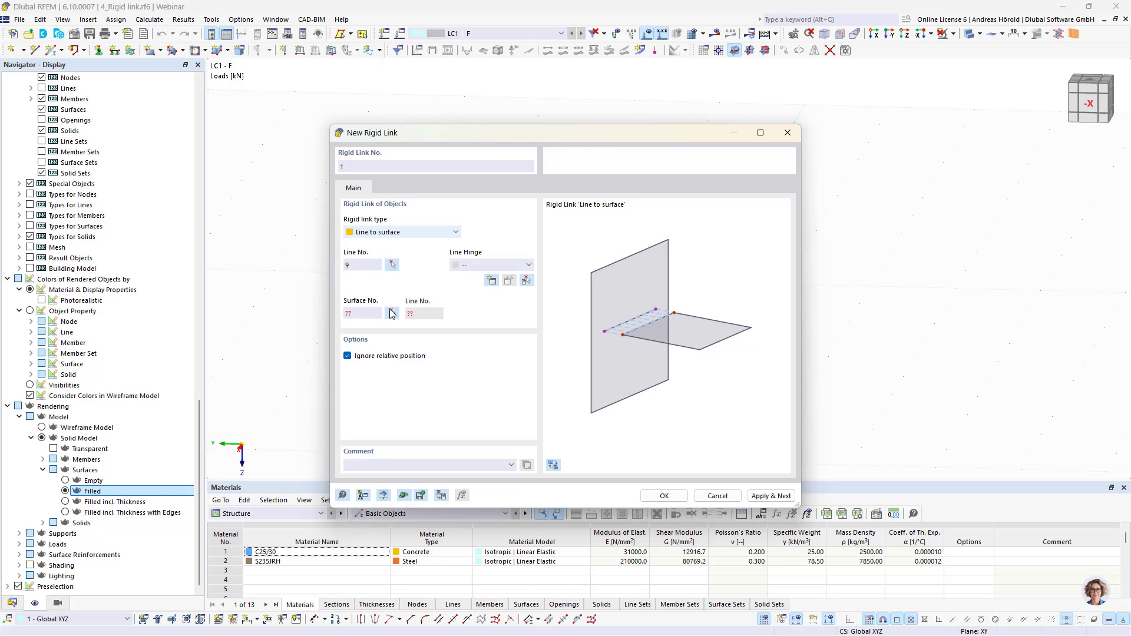
left_click(392, 314)
left_click(443, 298)
left_click(665, 495)
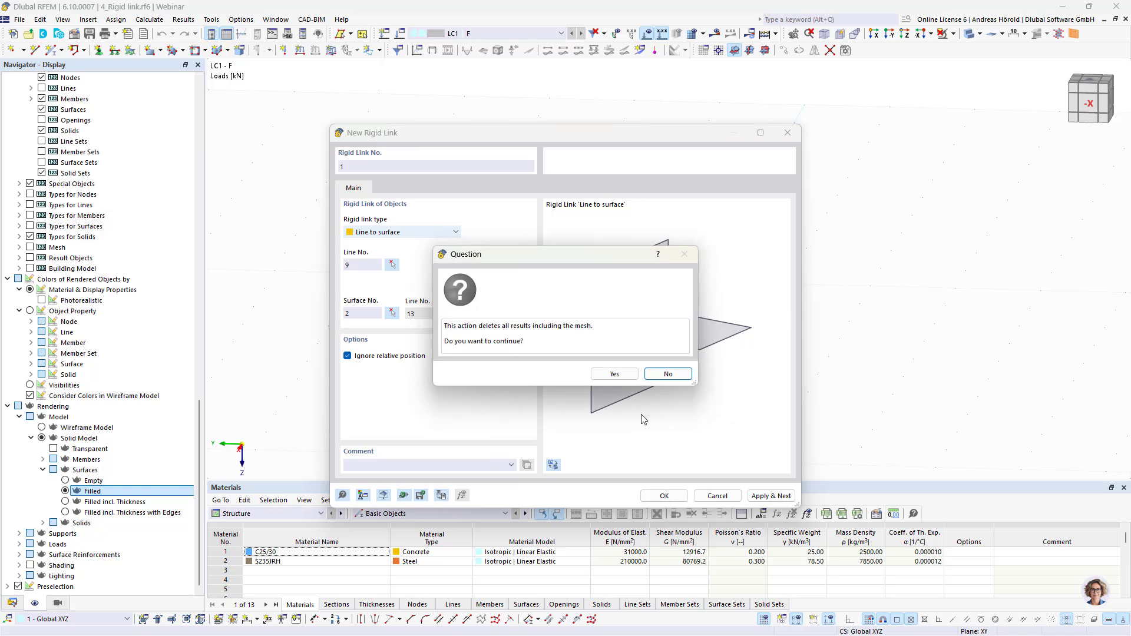
left_click(613, 377)
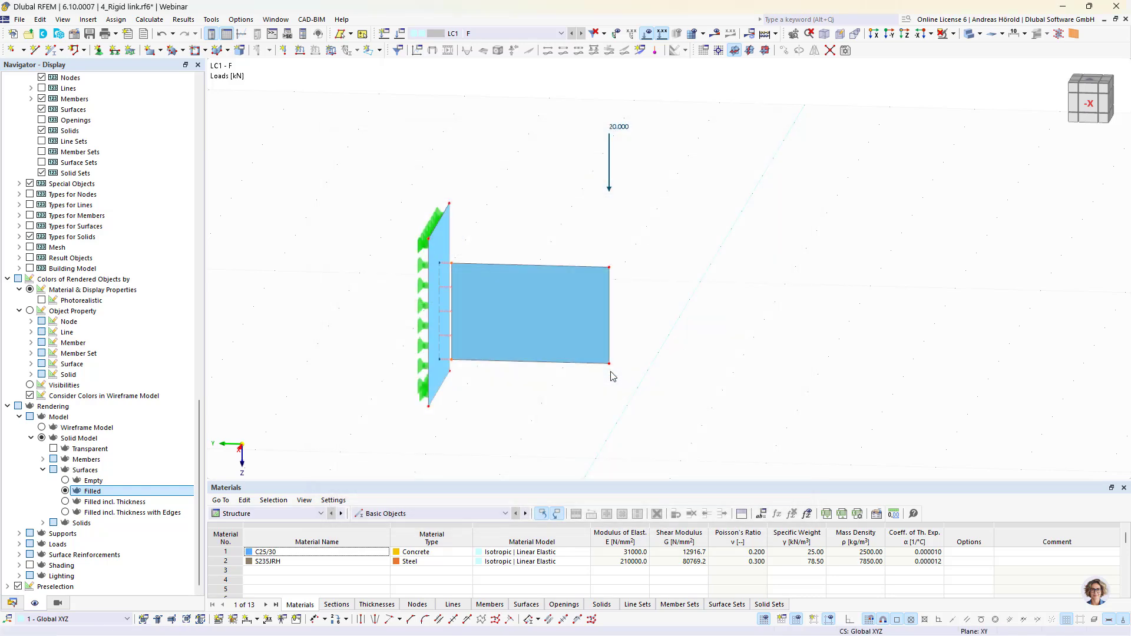
Calculate the rigid link model and examine the equivalent von Mises stresses around the connection between the two plates
left_click(716, 33)
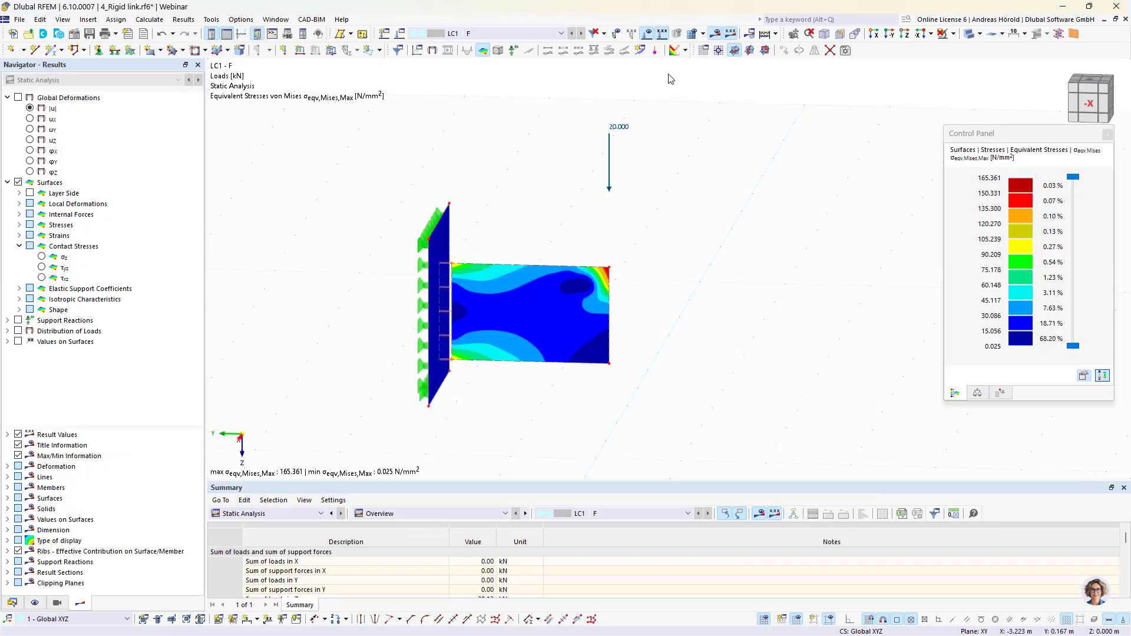
scroll(518, 317, "up", 5)
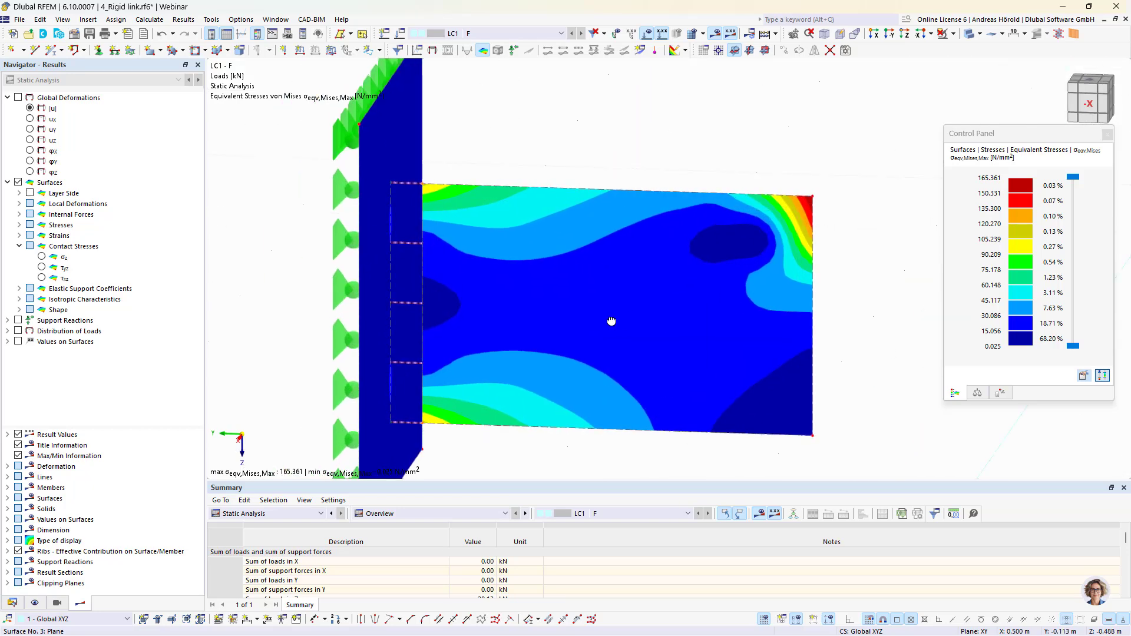
middle_click_drag(612, 321, 576, 303, "ctrl")
scroll(590, 319, "up", 1)
scroll(576, 303, "down", 1)
scroll(574, 301, "down", 2)
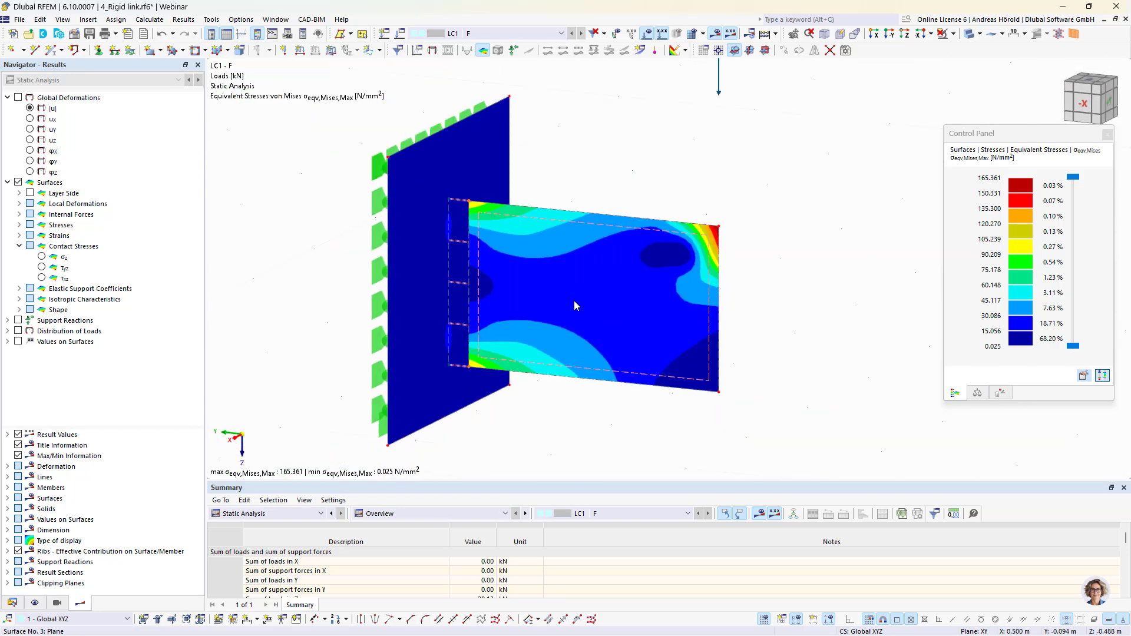
scroll(553, 334, "down", 2)
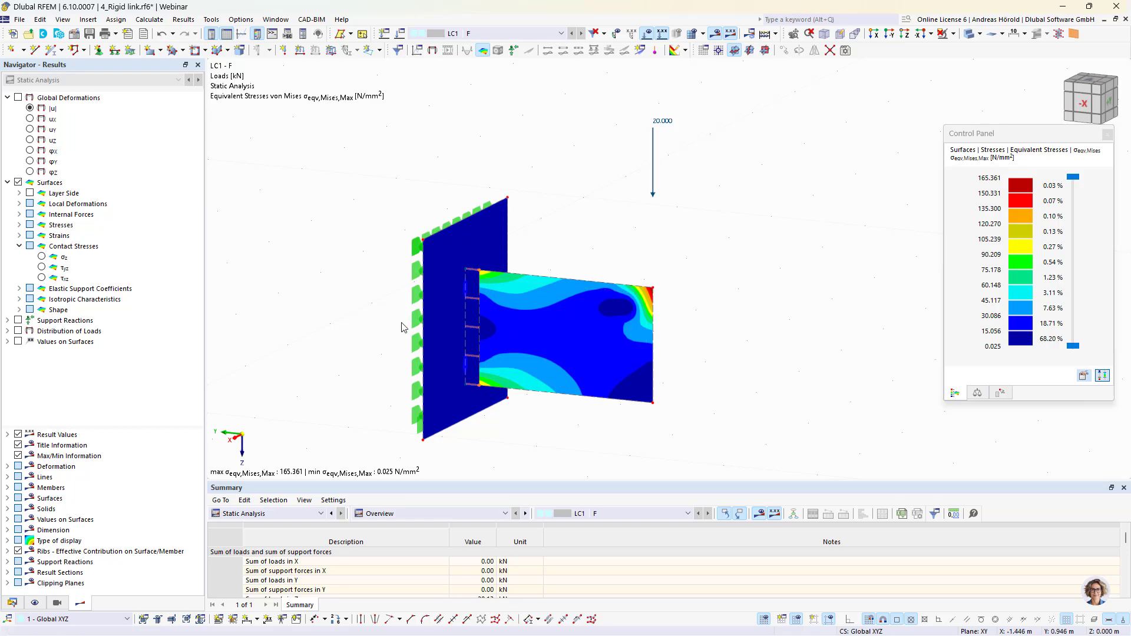
Switch to the model 4.1_Rigid link TCC beam.rf6 and view the timber beam beneath the loaded concrete slab
left_click(12, 603)
left_click(9, 121)
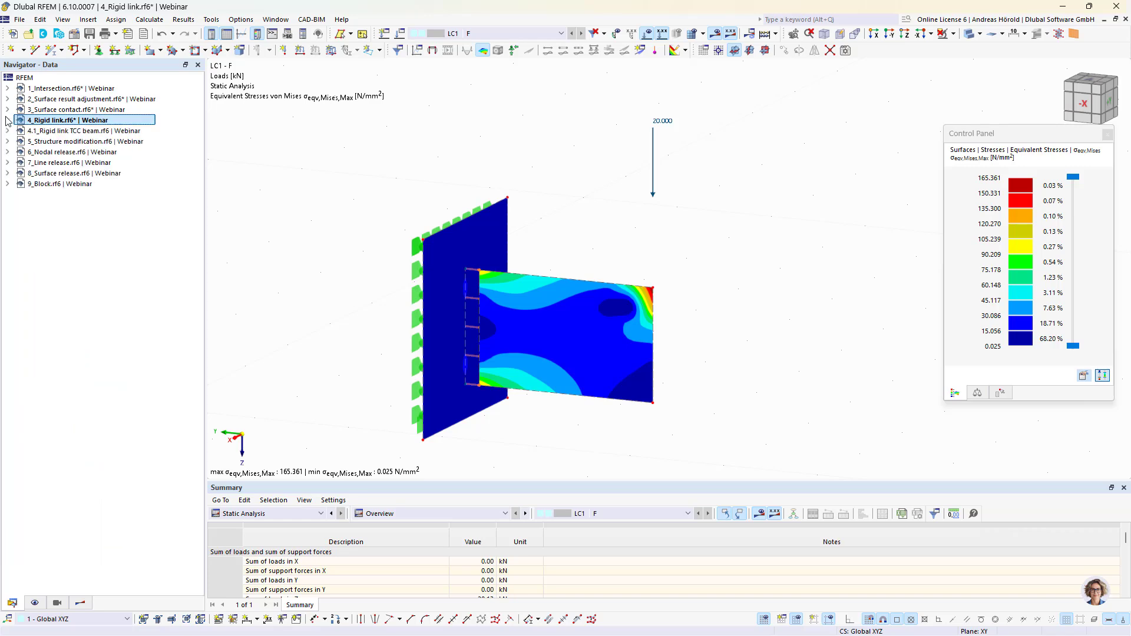
left_click(52, 131)
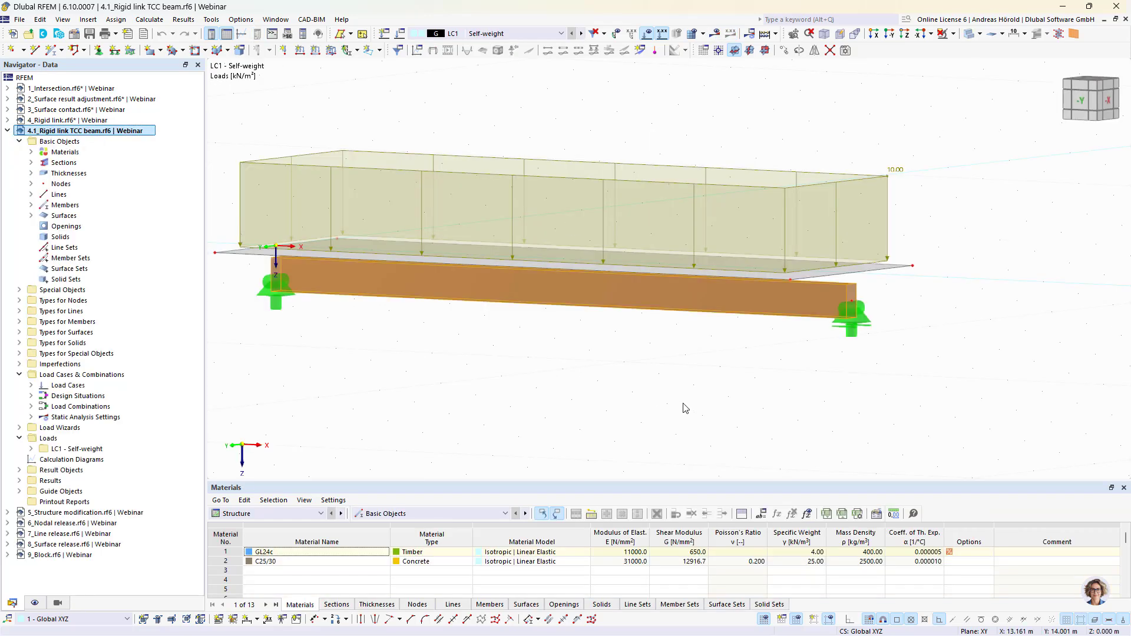
middle_click_drag(681, 385, 634, 411)
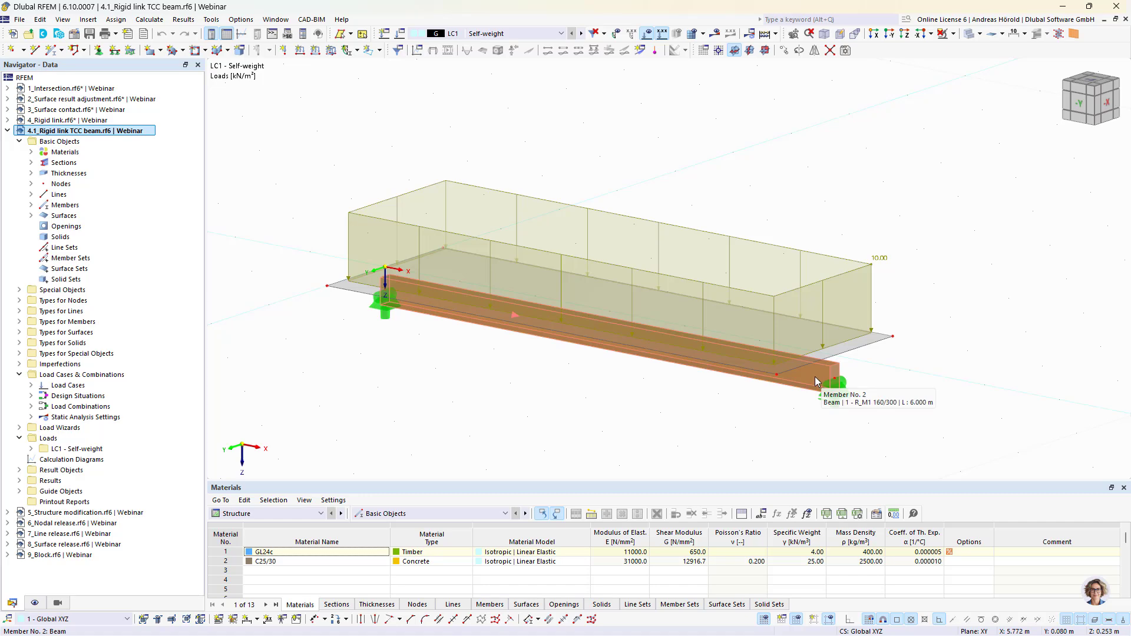
View the slab from the beam's end with surfaces rendered Filled incl. Thickness, and restore the plain Filled rendering
middle_click_drag(853, 391, 736, 349, "ctrl")
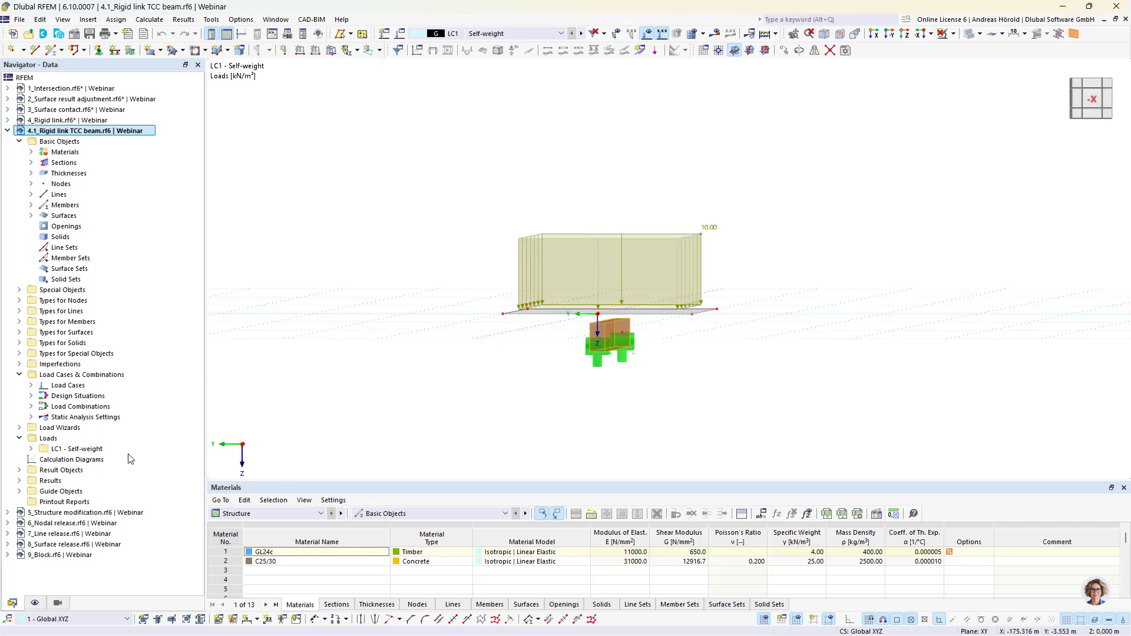
left_click(35, 603)
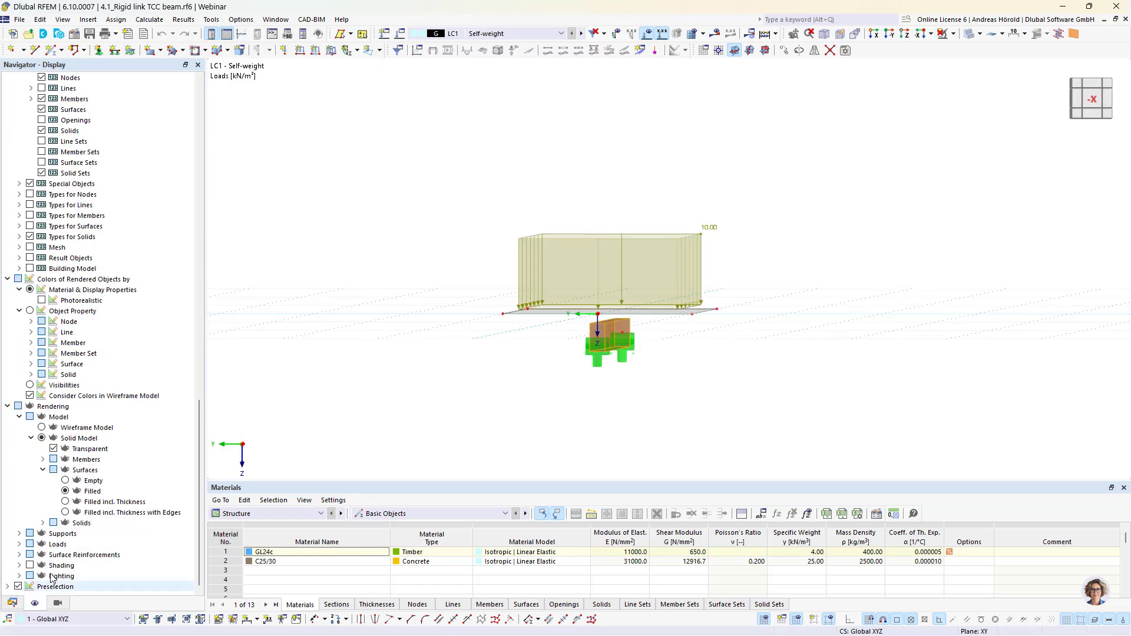
left_click(65, 501)
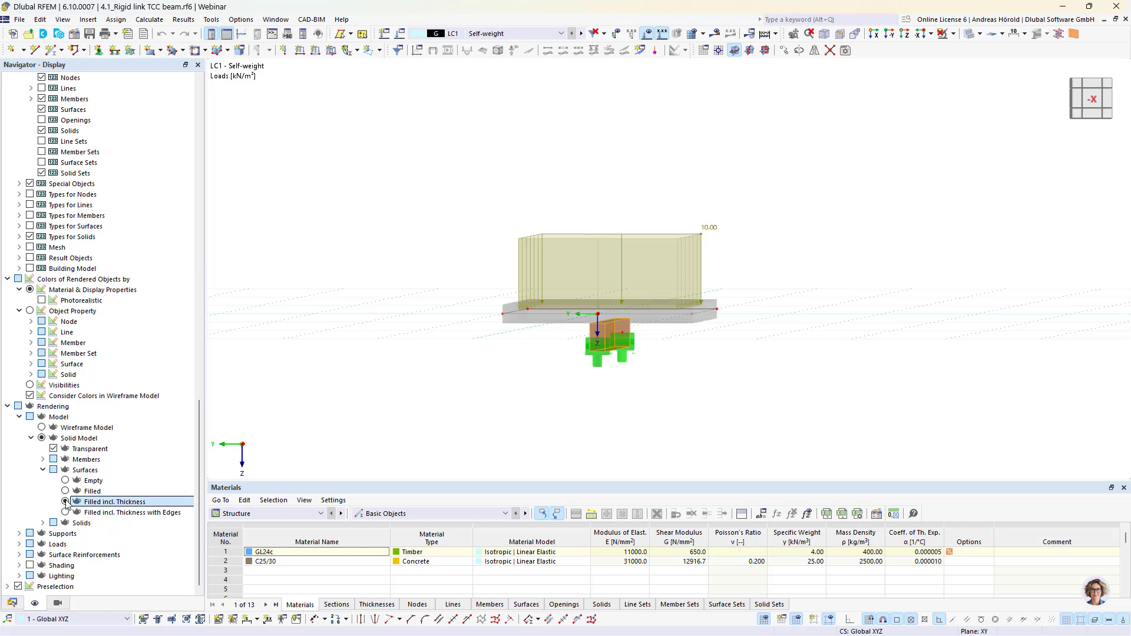
mouse_move(677, 399)
middle_mouse_down("ctrl")
mouse_move(687, 399)
mouse_move(656, 400)
middle_mouse_up("ctrl")
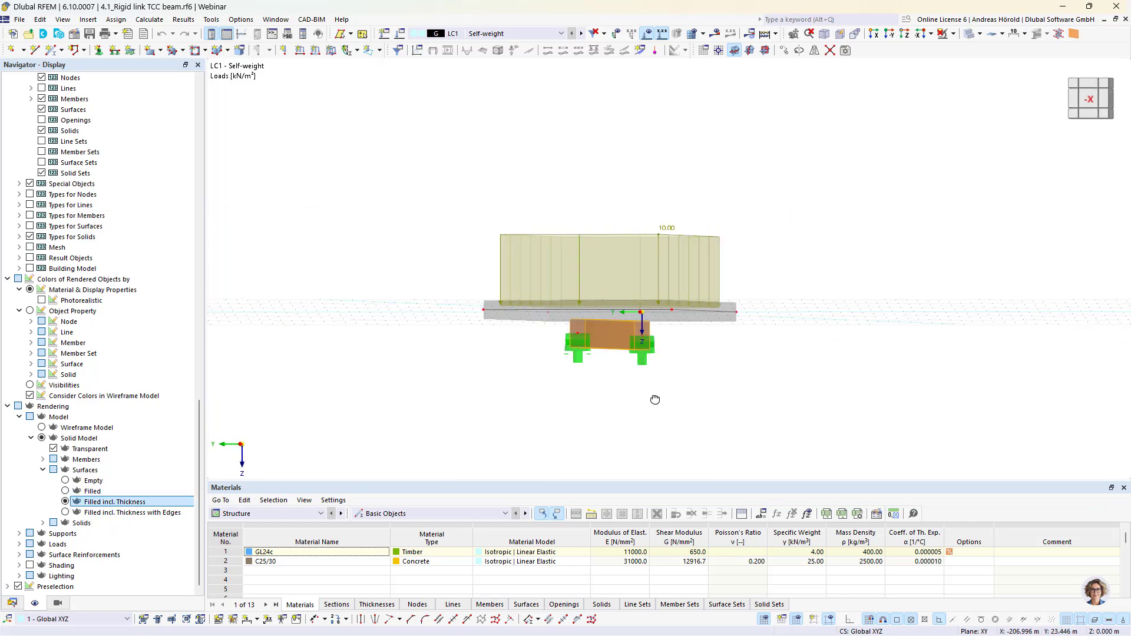
left_click(65, 492)
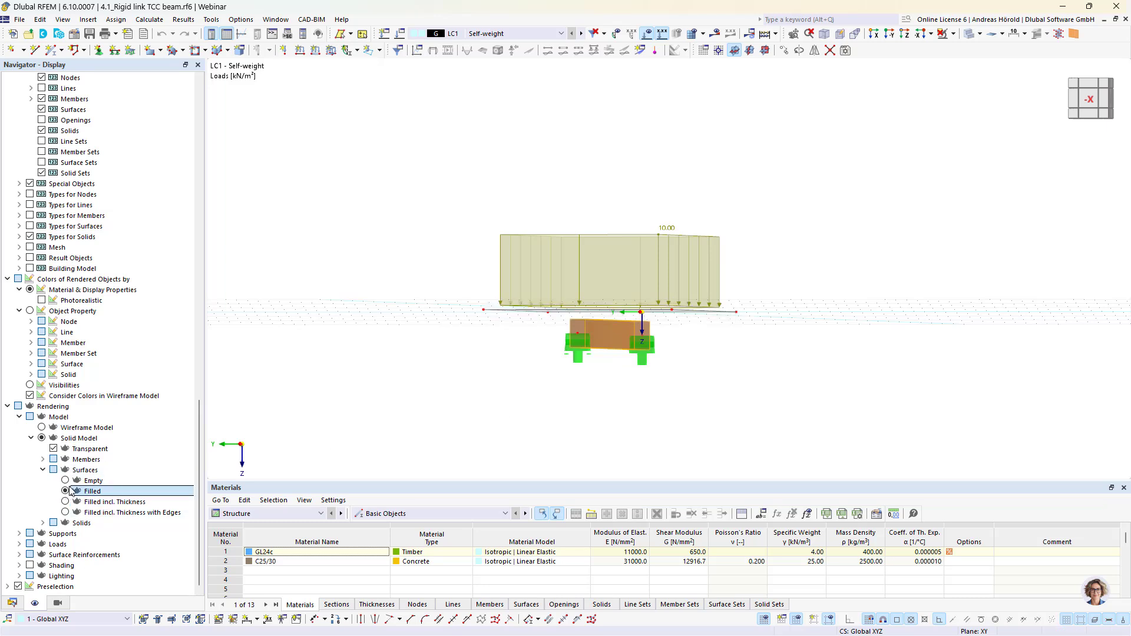
Start a new rigid link among the special objects and set its type to Line to surface
left_click(12, 602)
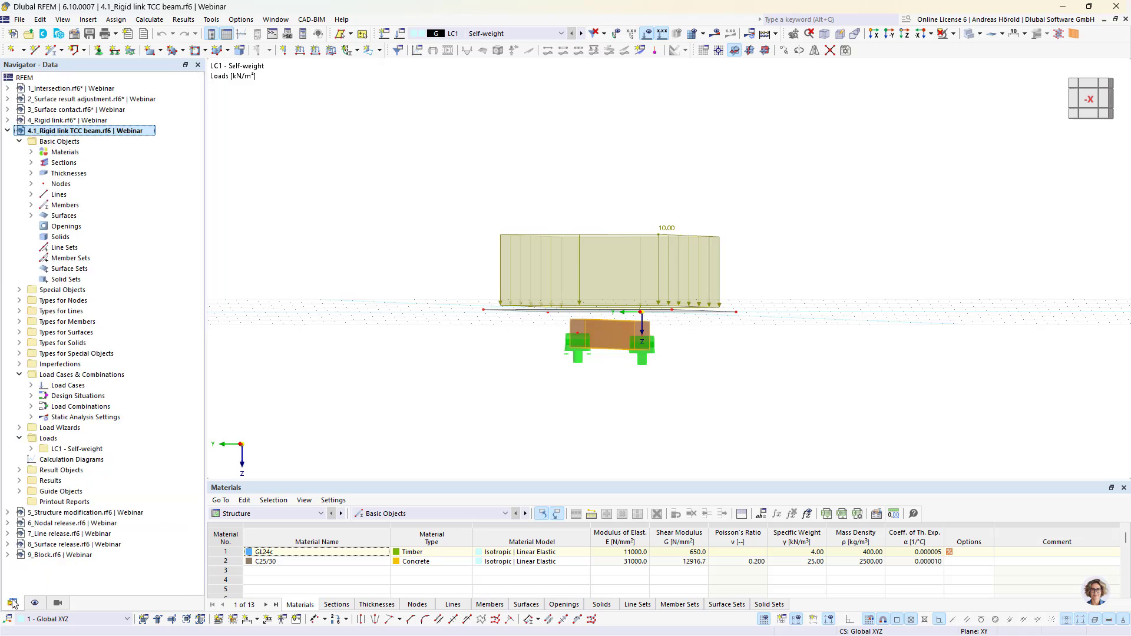
left_click(20, 290)
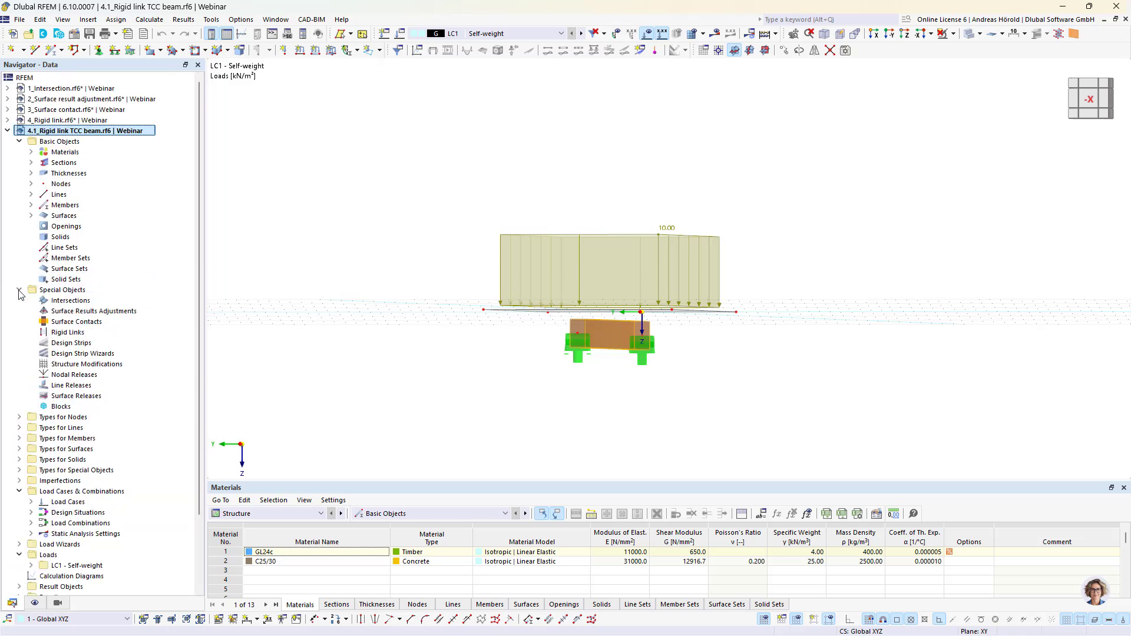
right_click(68, 332)
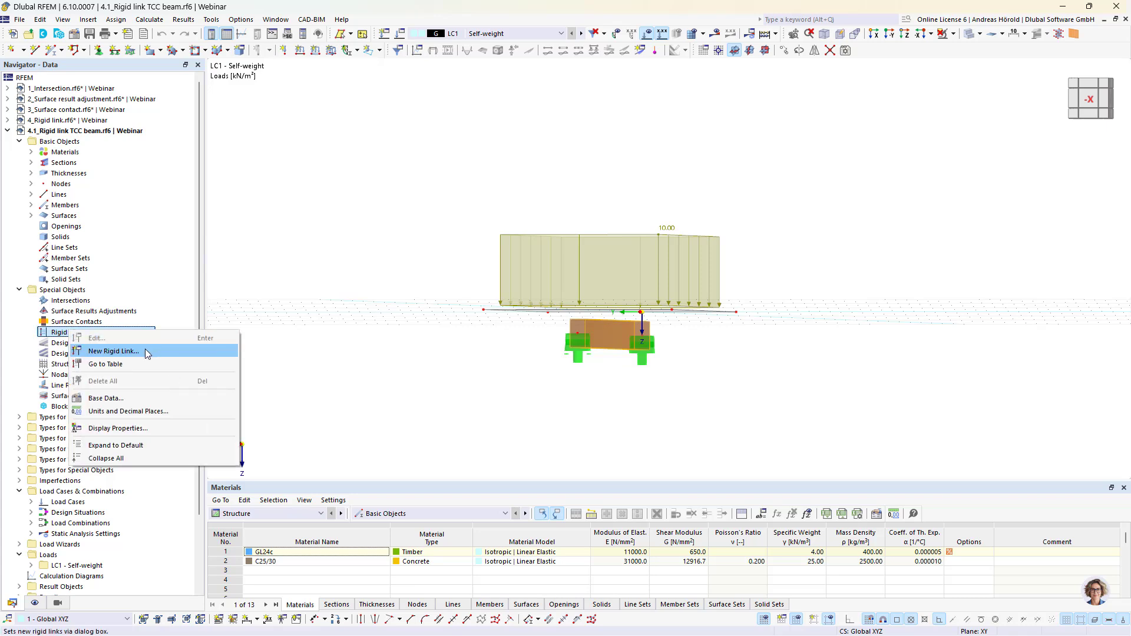
left_click(147, 353)
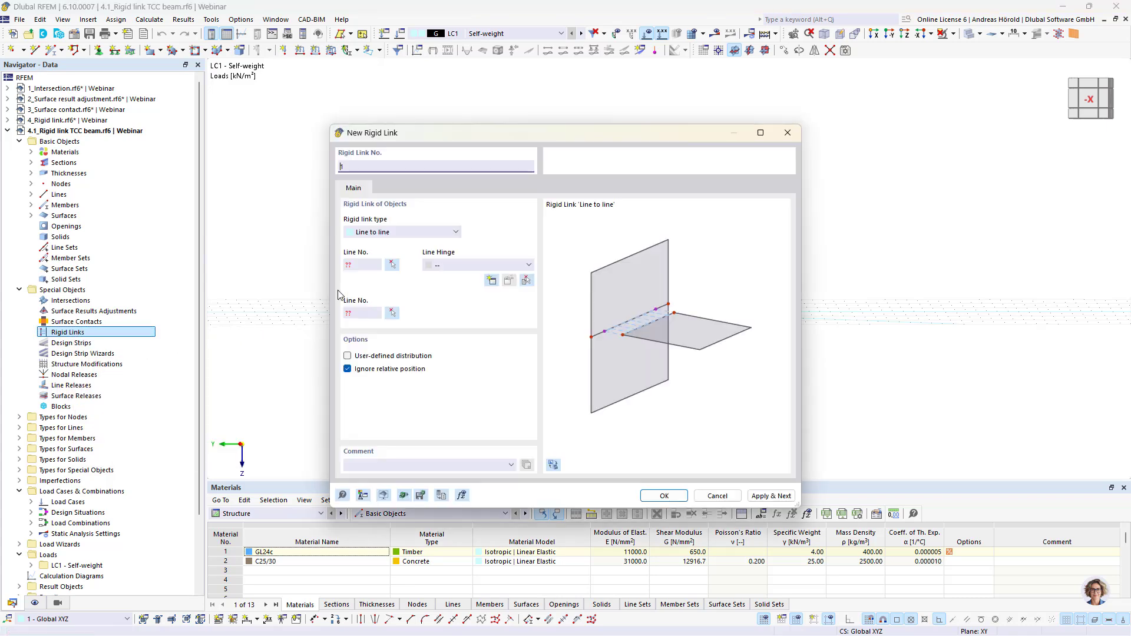
left_click(405, 232)
left_click(404, 255)
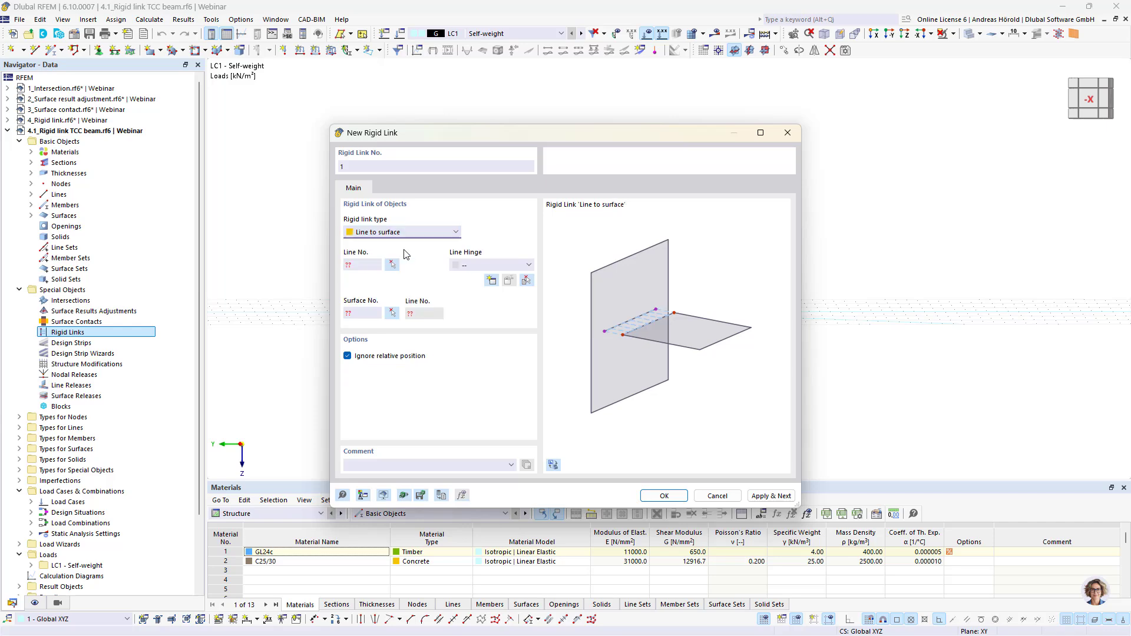
Link beam line 6 to slab surface 2, turn off Ignore relative position, and create the rigid link
left_click(393, 265)
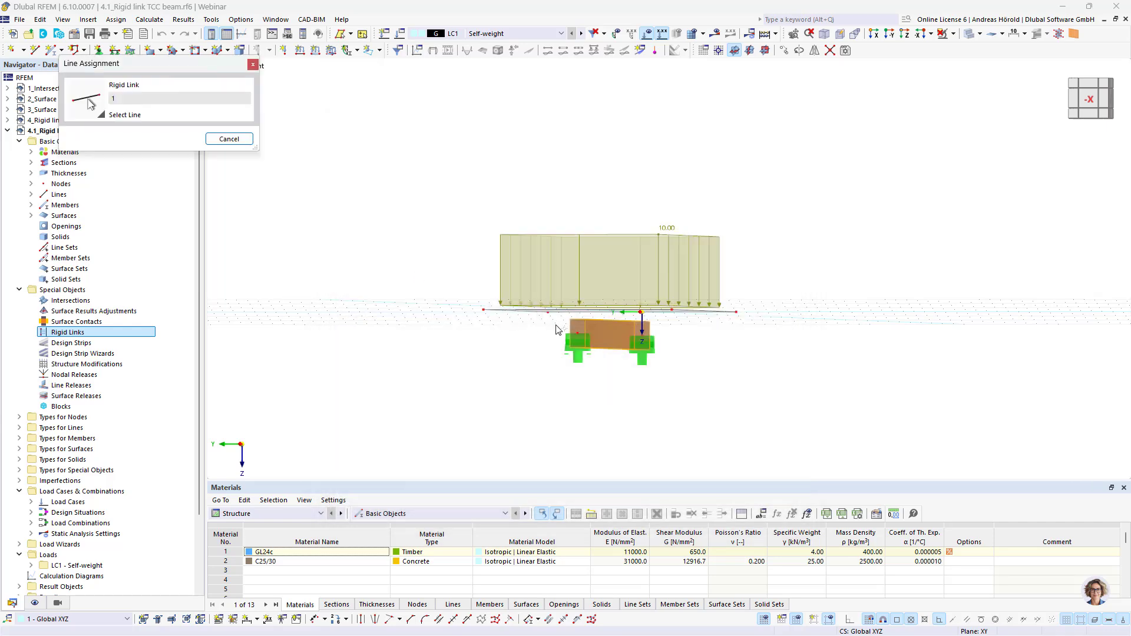
left_click(605, 333)
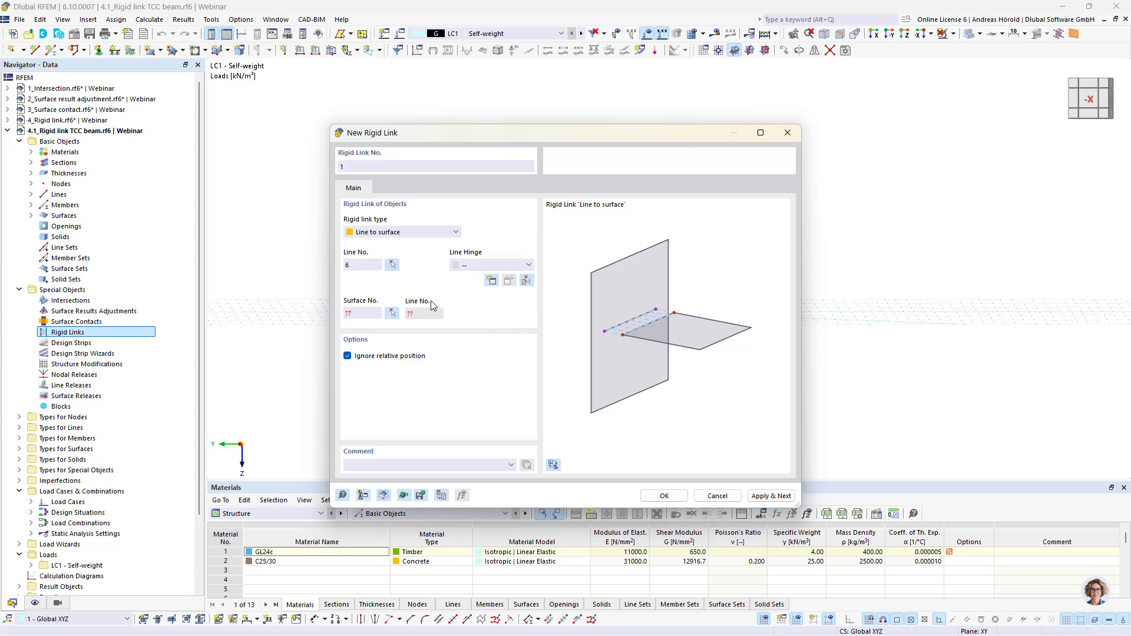
left_click(393, 314)
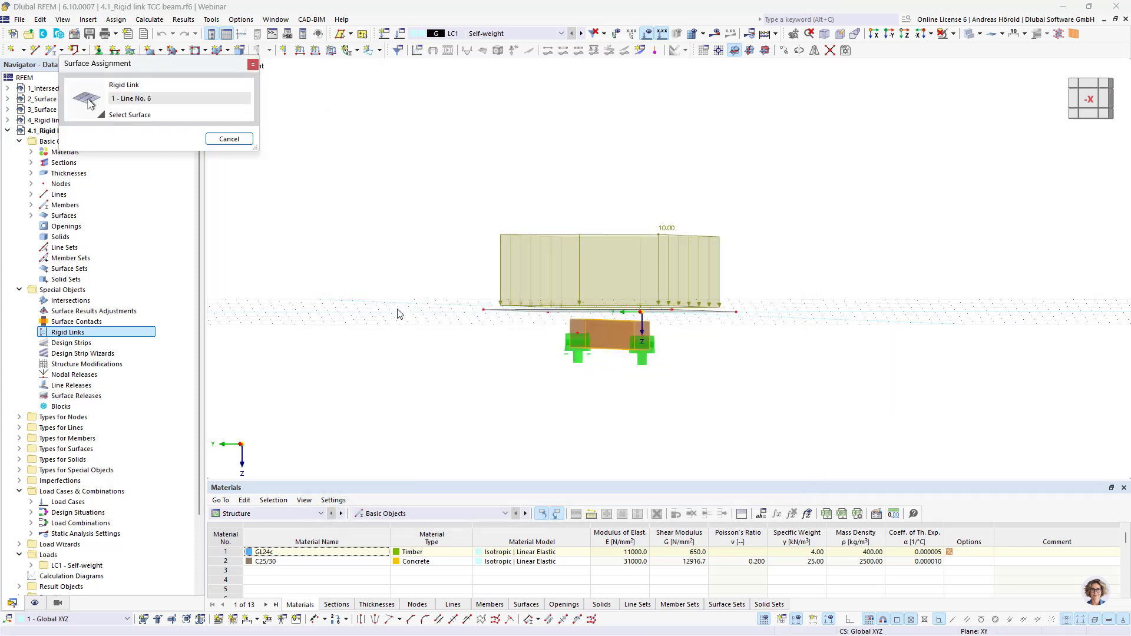
left_click(530, 310)
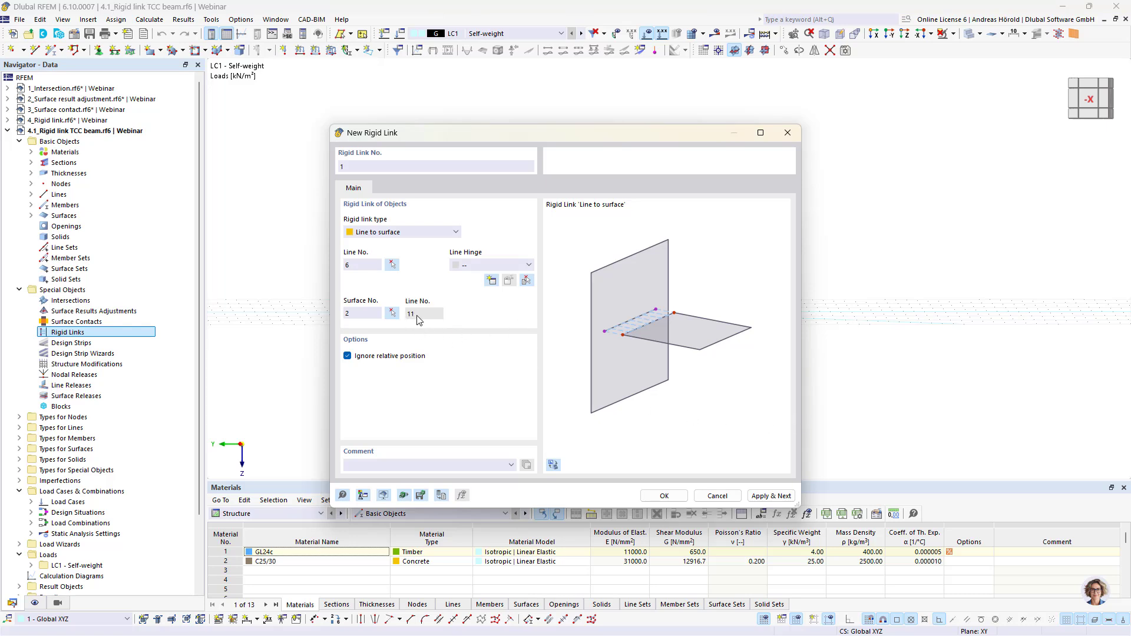
left_click(347, 357)
left_click_drag(554, 135, 282, 167)
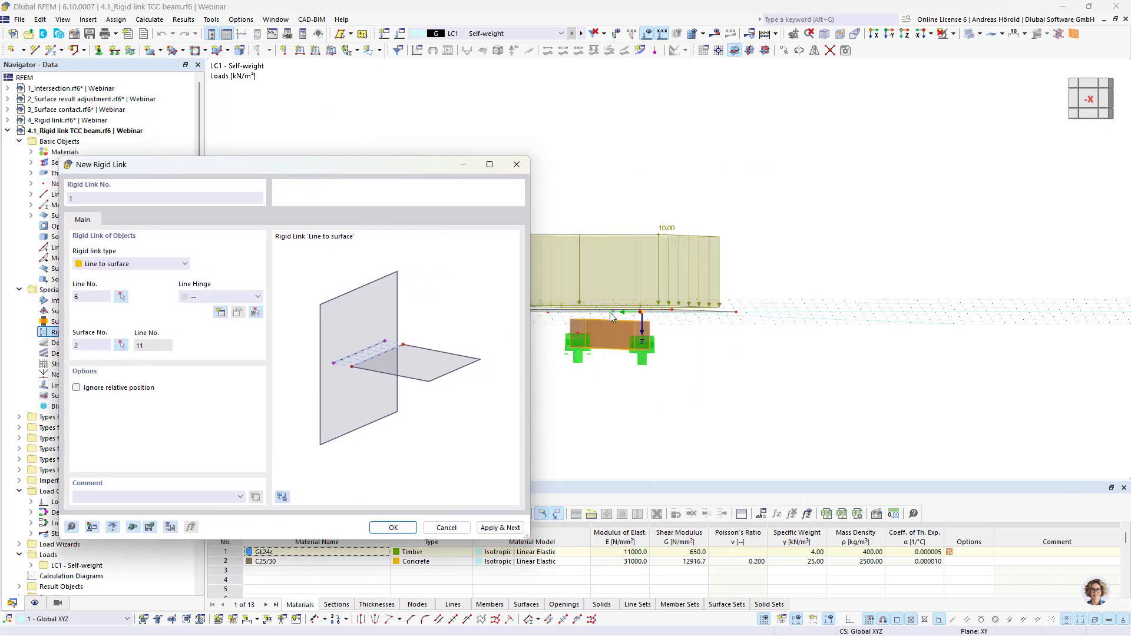
left_click(394, 529)
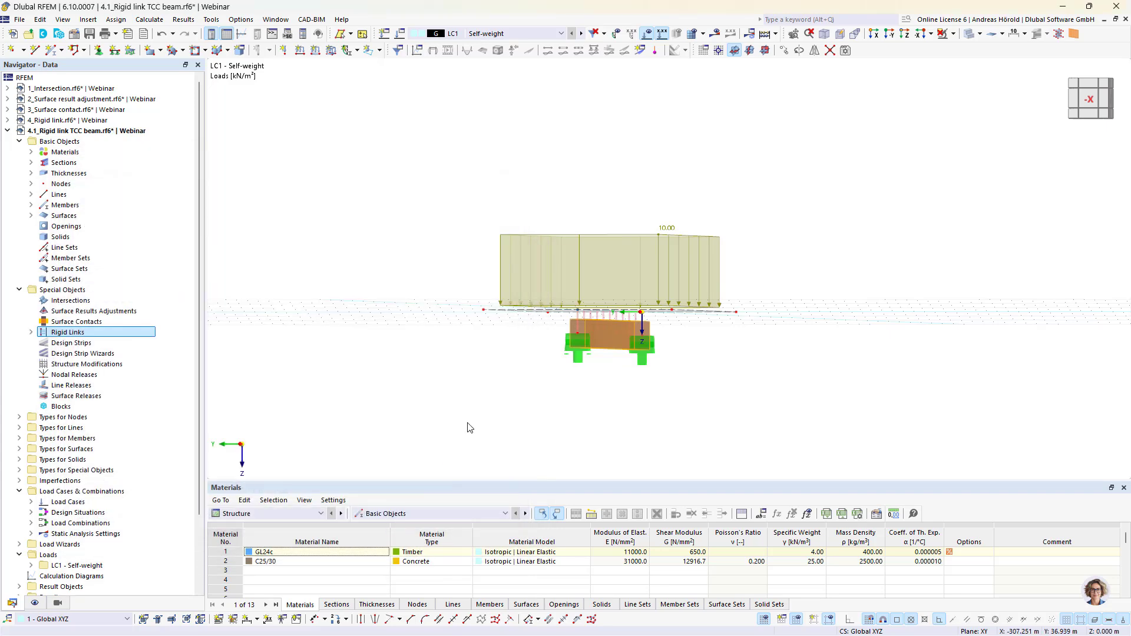
Calculate the composite beam under the self-weight load case and display its global deformations
middle_click_drag(475, 376, 614, 396, "ctrl")
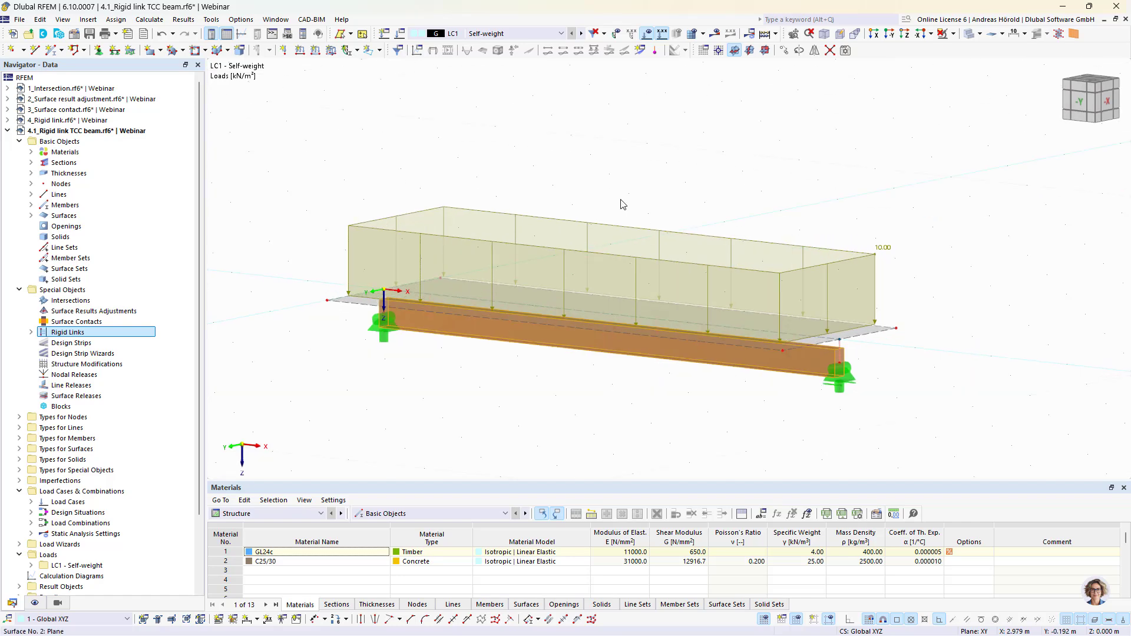
left_click(717, 34)
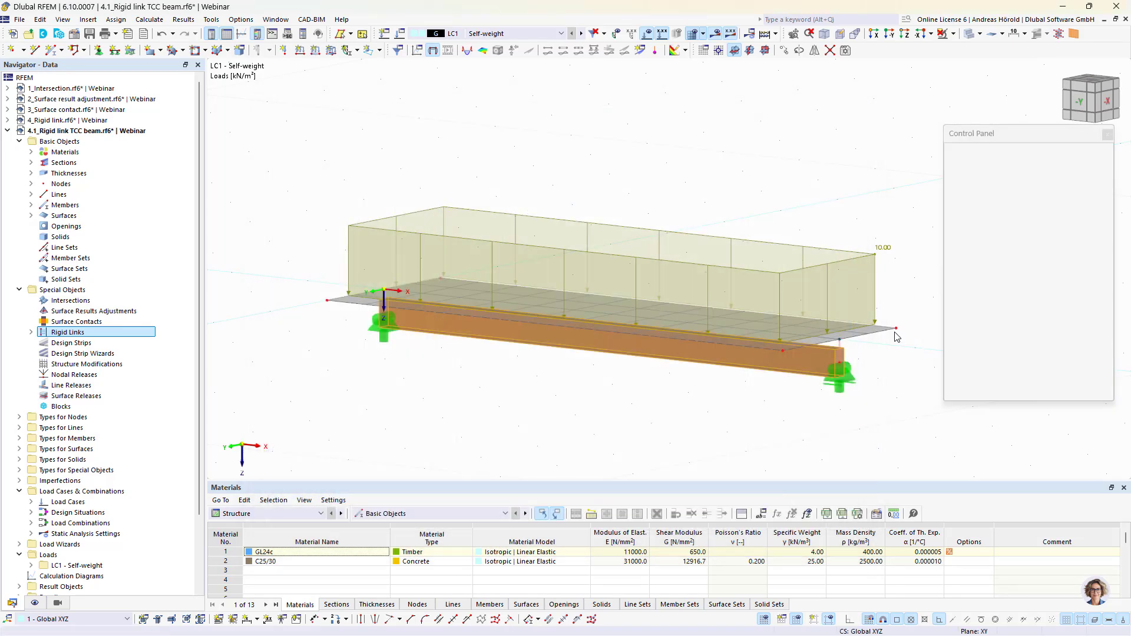
scroll(610, 399, "up", 3)
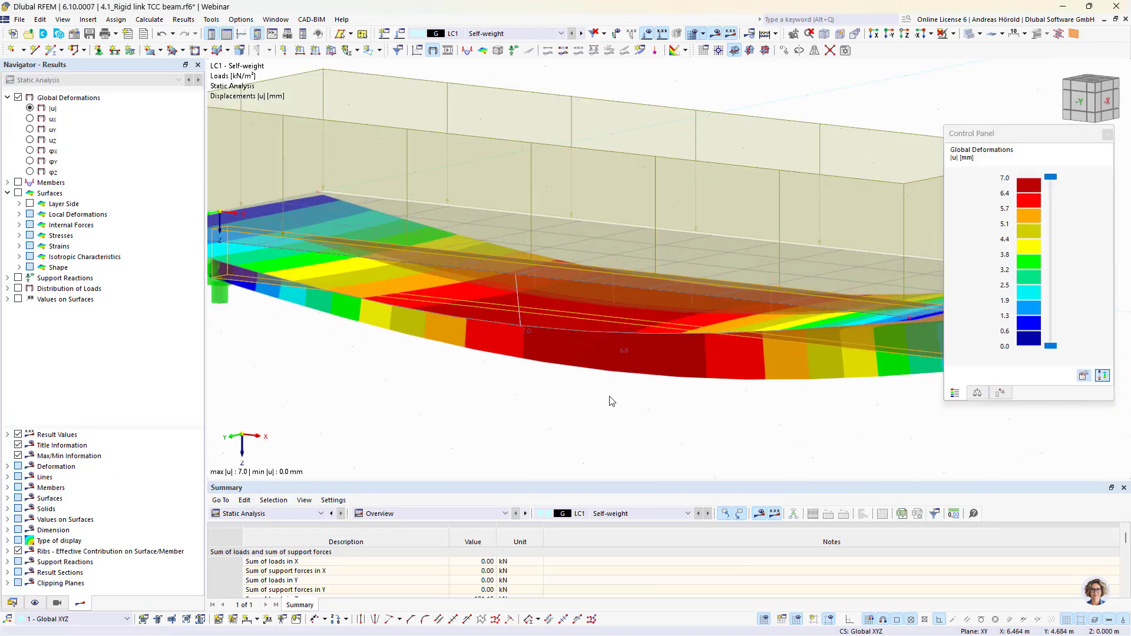
scroll(611, 401, "up", 2)
scroll(612, 401, "down", 5)
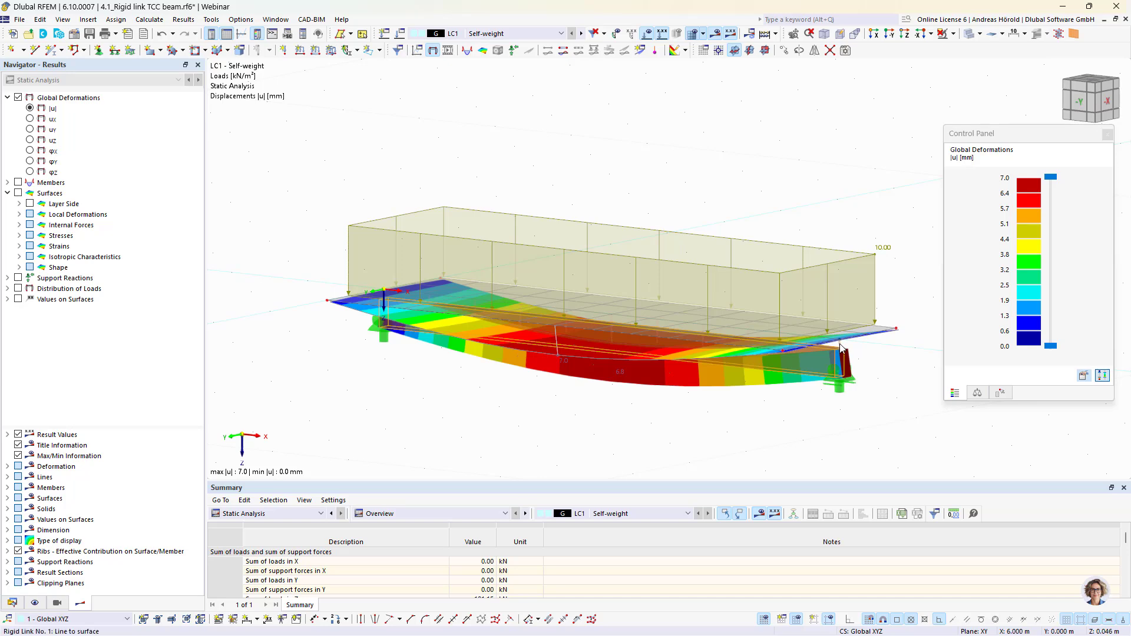
Examine the deformed slab and timber beam at midspan and at the supported beam end
scroll(842, 347, "up", 2)
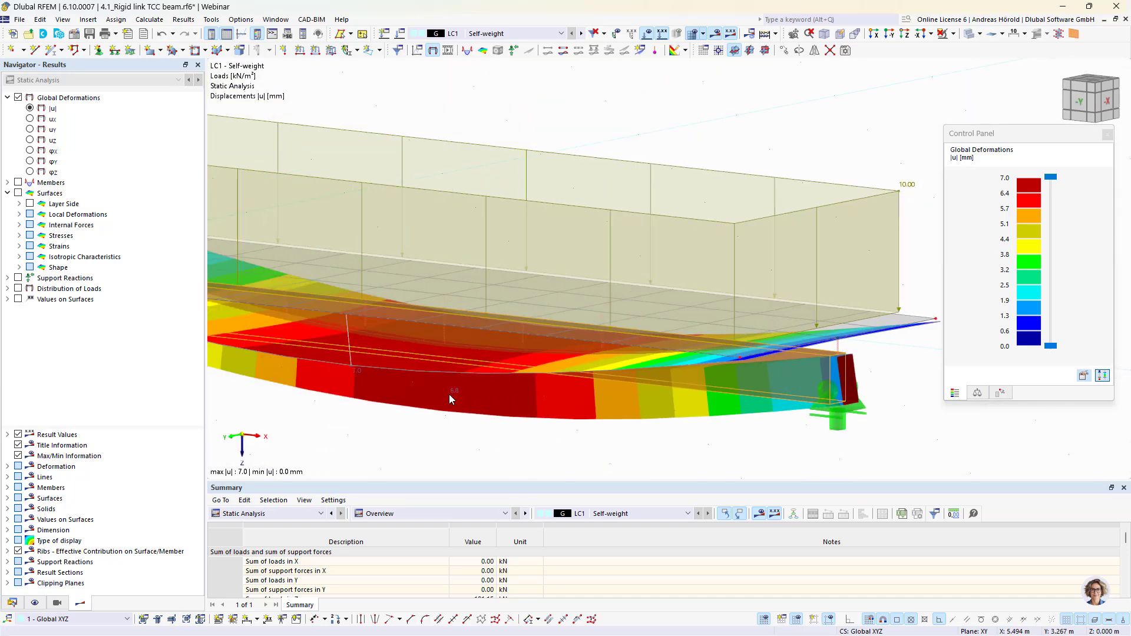
scroll(453, 397, "down", 1)
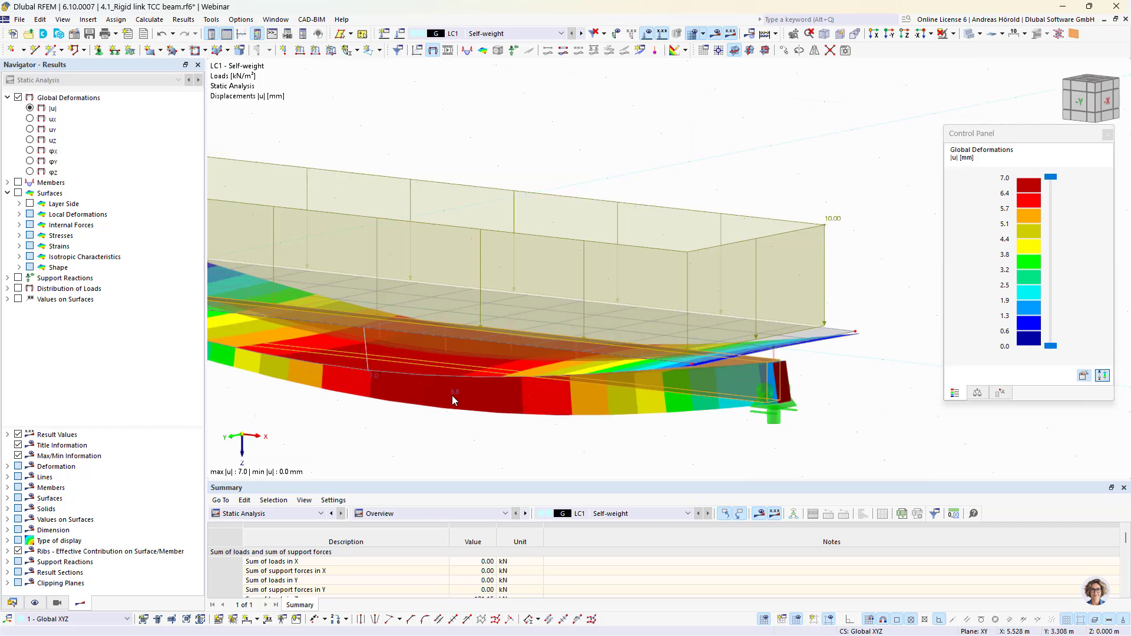
scroll(454, 401, "up", 2)
middle_click_drag(480, 424, 427, 442, "ctrl")
right_click(427, 441)
left_click(326, 406)
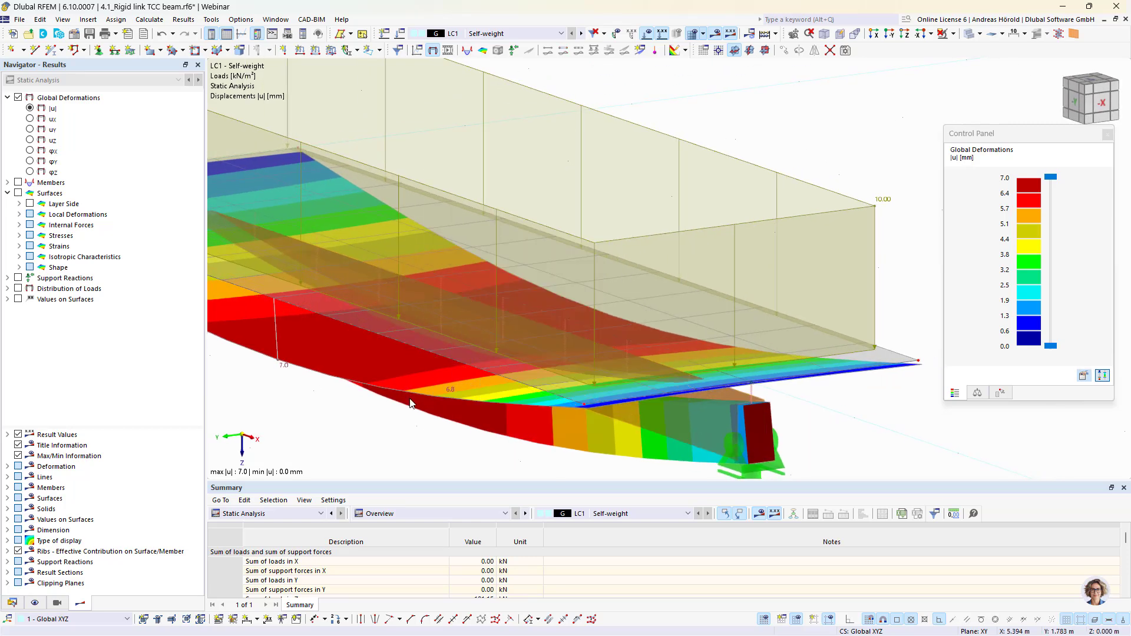
middle_click_drag(380, 444, 440, 432, "ctrl")
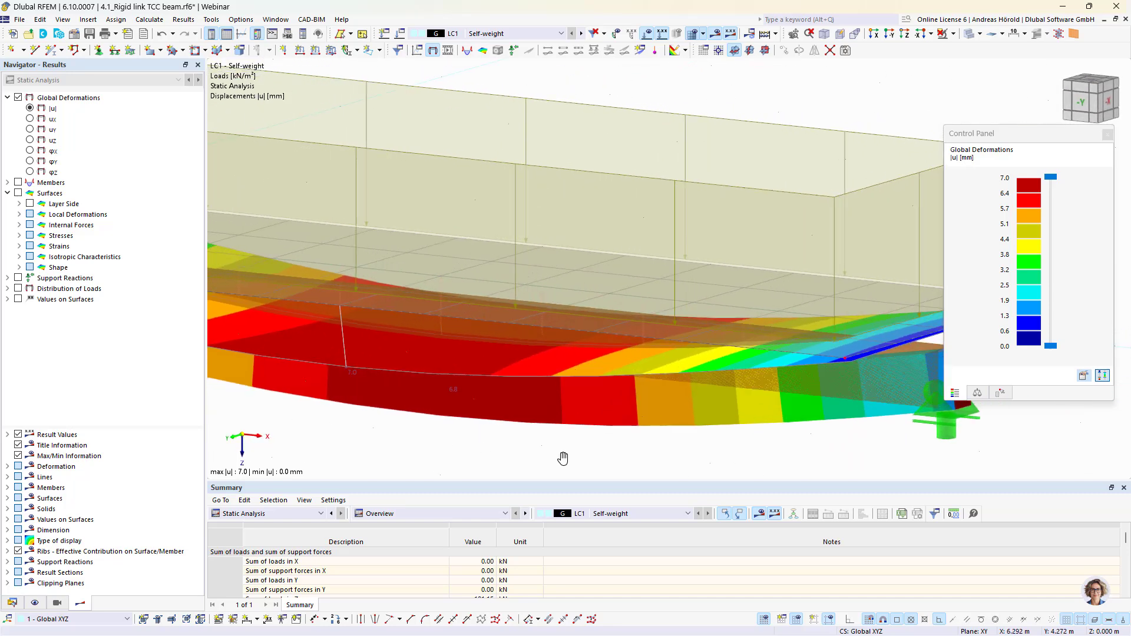
middle_click_drag(565, 458, 490, 436, "ctrl")
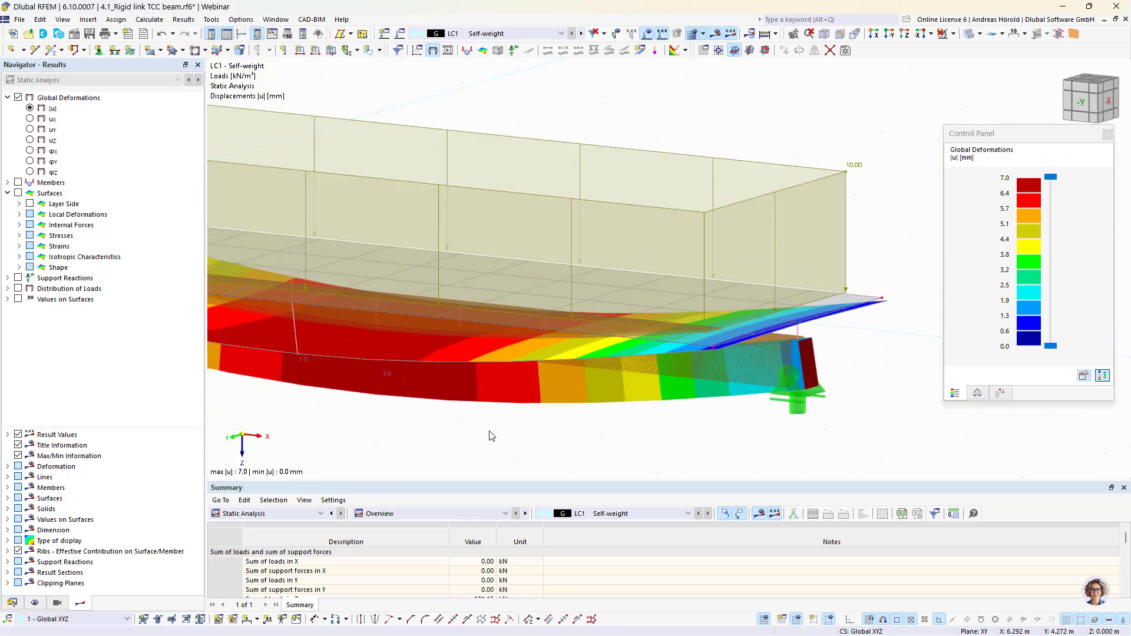
Add a new line hinge to the rigid link with φx unreleased and ux released with a spring constant of 370000 kN/m²
double_click(800, 335)
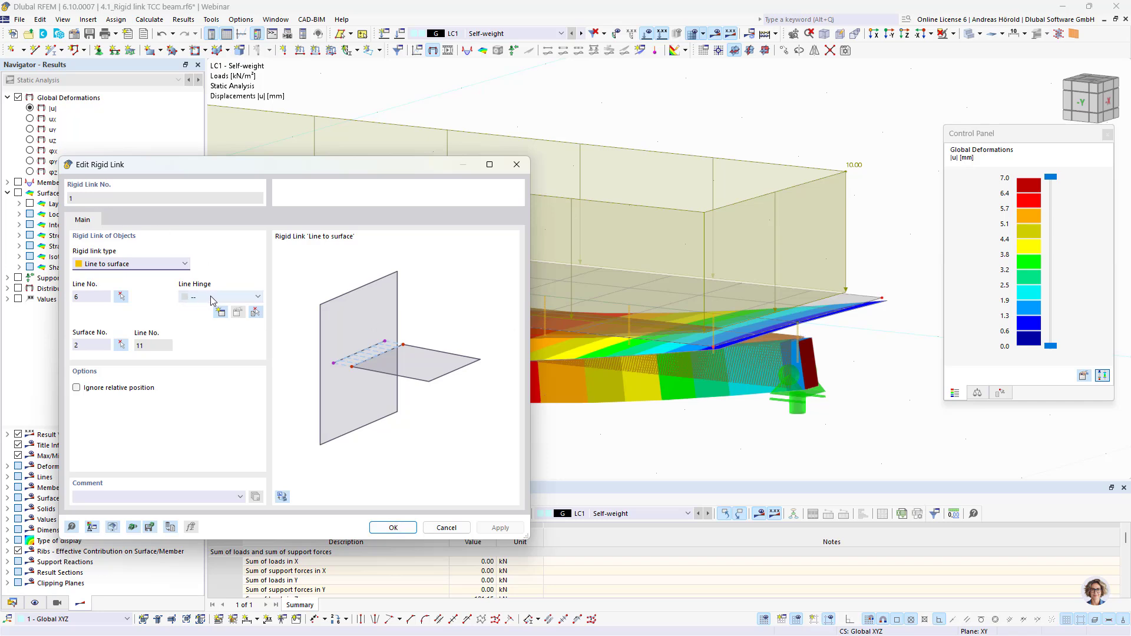
left_click(220, 312)
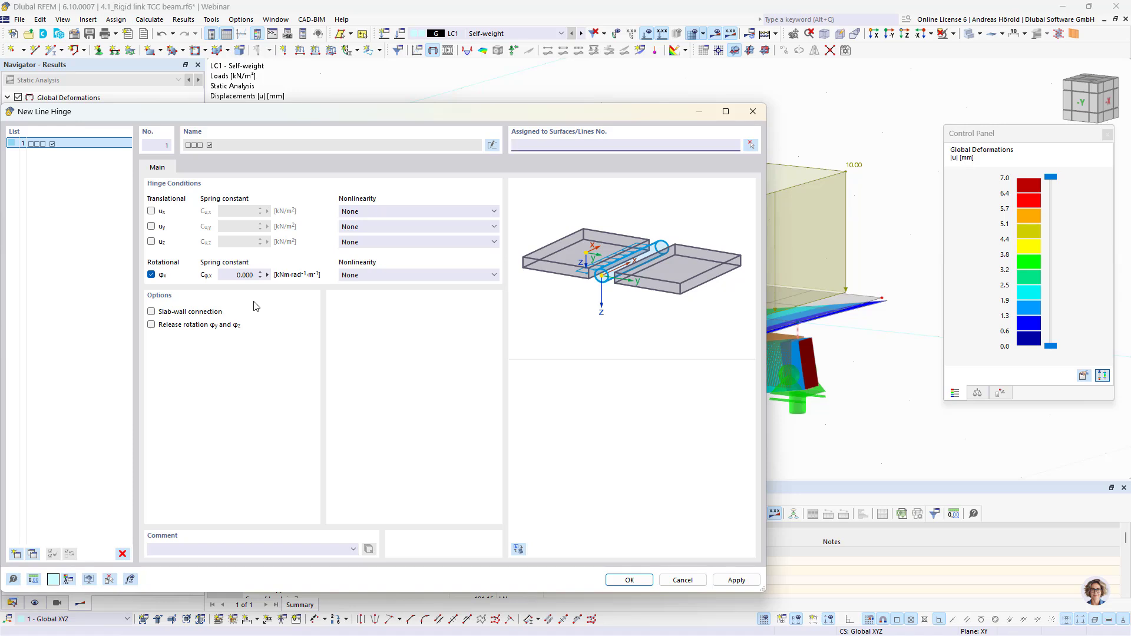
left_click(152, 275)
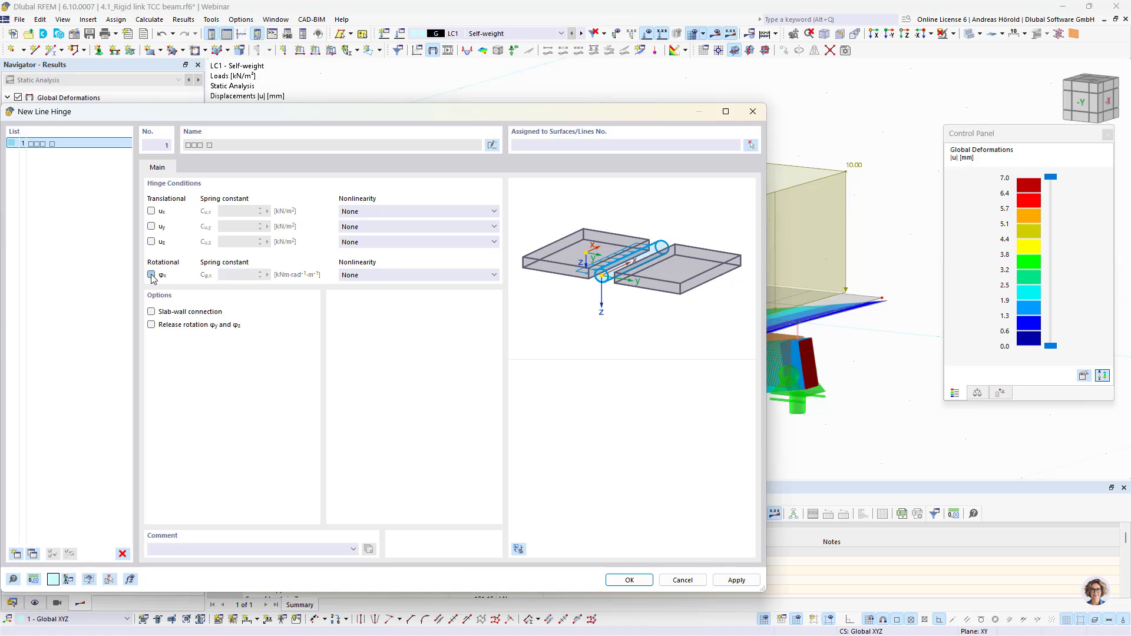
left_click(151, 212)
left_click_drag(233, 211, 269, 210)
type("370000")
left_click(629, 581)
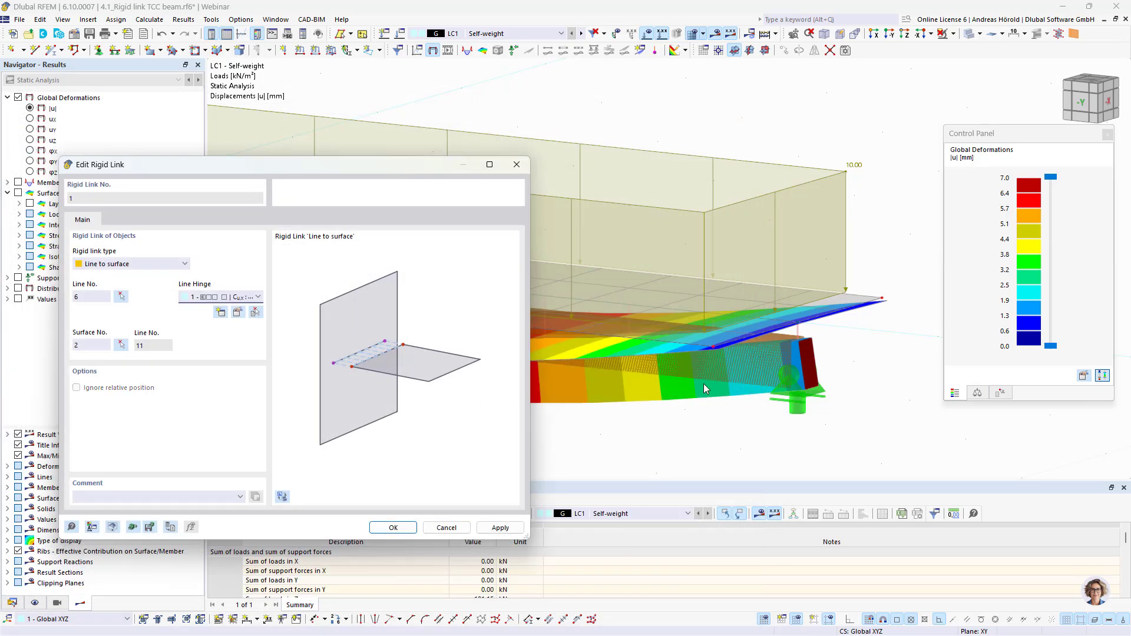
left_click(393, 528)
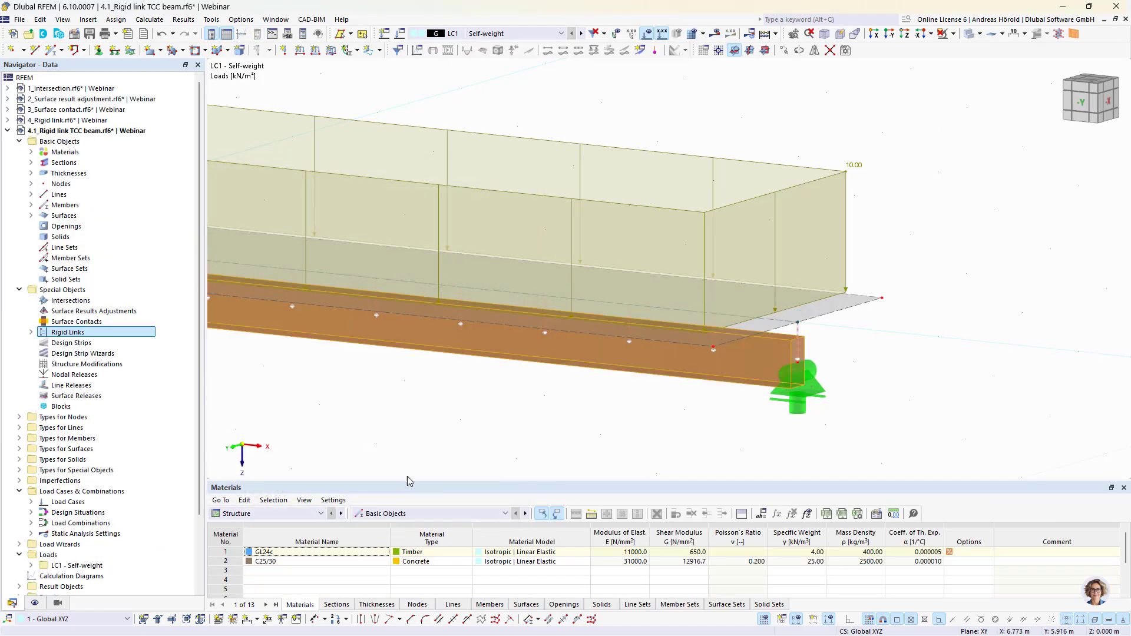
Recalculate the beam with the line hinge and examine the slip between slab and timber from the end and side
left_click(716, 34)
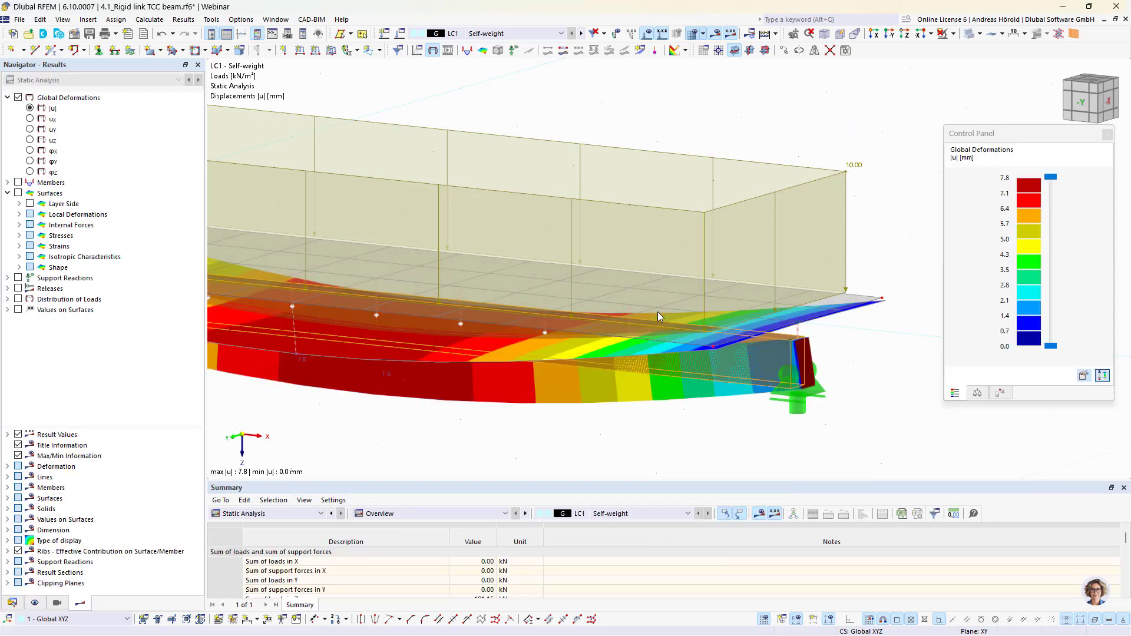
scroll(527, 357, "down", 1)
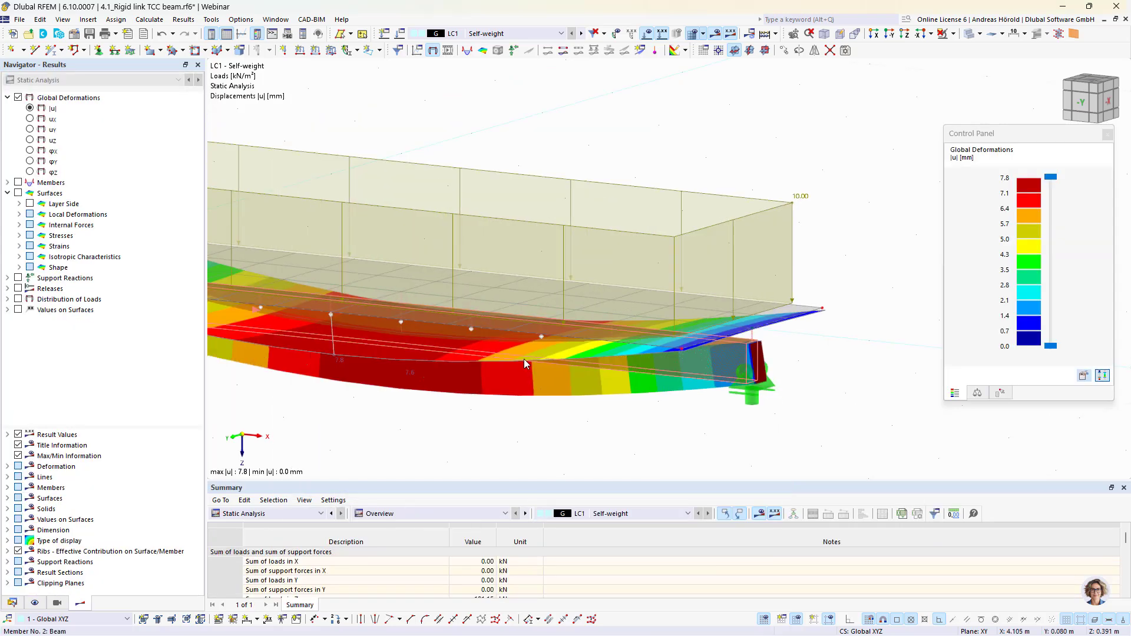
middle_click_drag(504, 429, 386, 426, "ctrl")
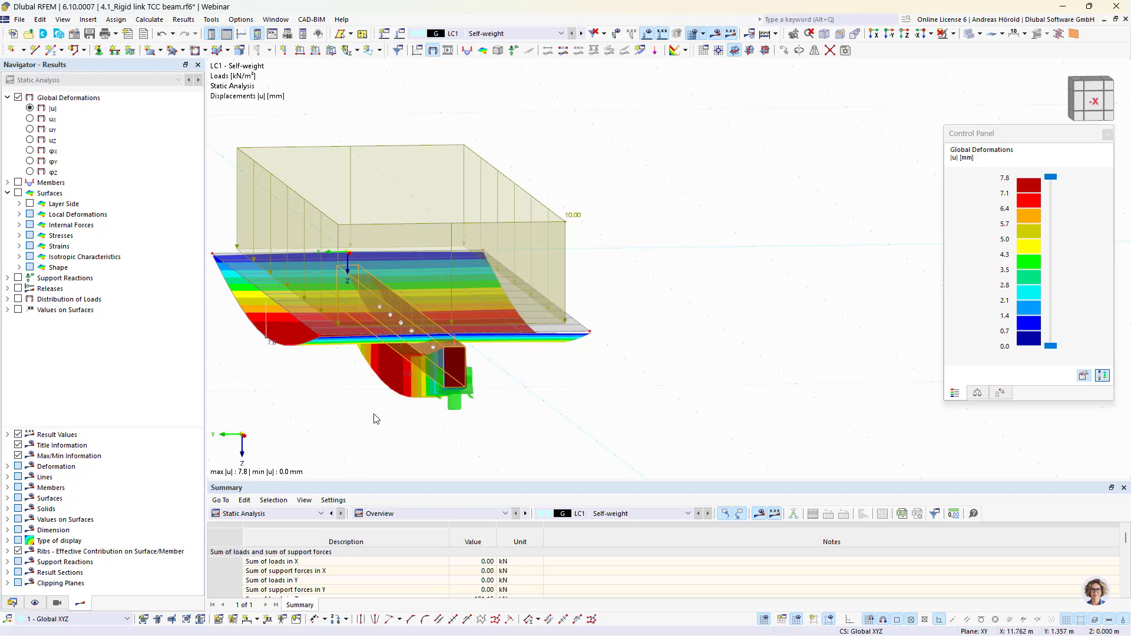
middle_click_drag(379, 416, 615, 395, "ctrl")
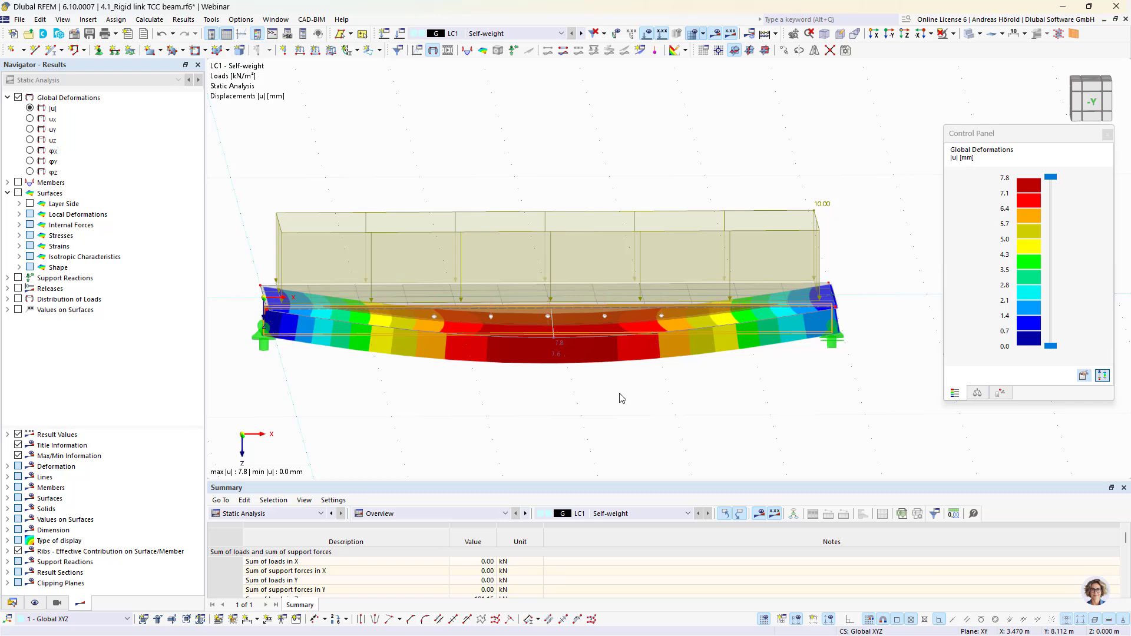
left_click(12, 603)
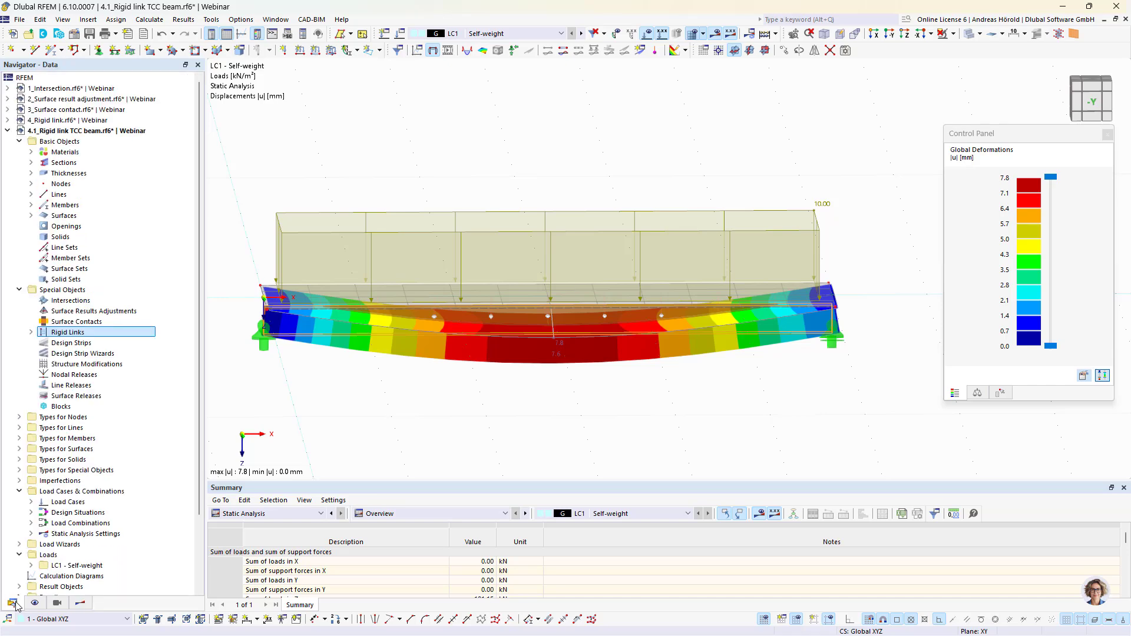
Collapse the composite beam model's data tree and switch to the 5_Structure modification model
left_click(7, 131)
left_click(51, 142)
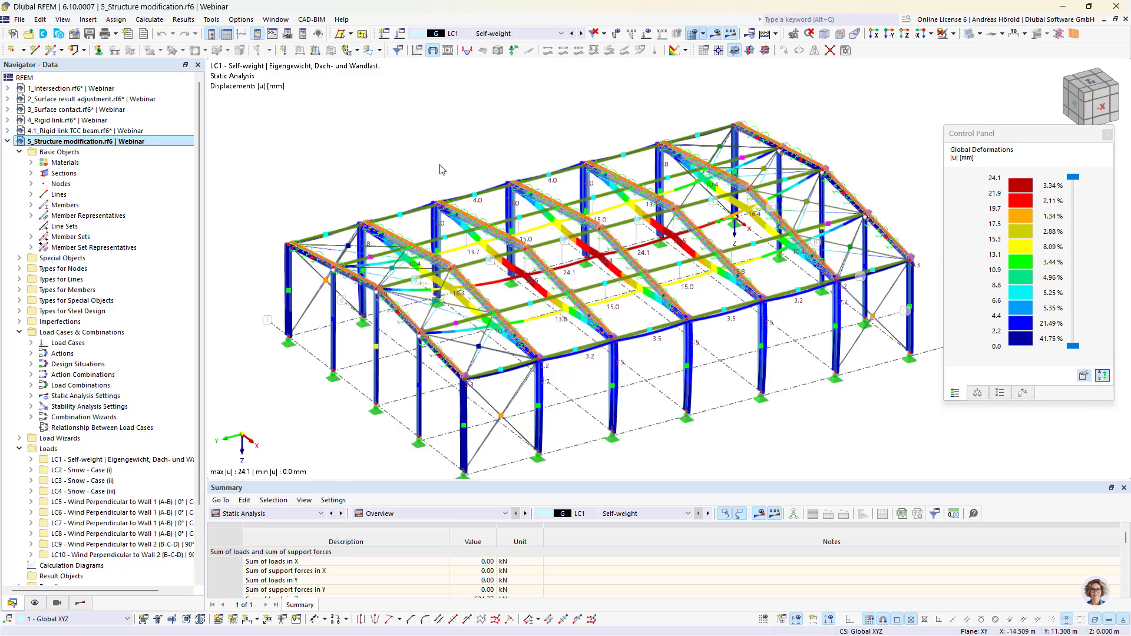
Switch to Dlubal Center, view the sample models in the Examples project, and return to the hall model in RFEM
left_click(42, 33)
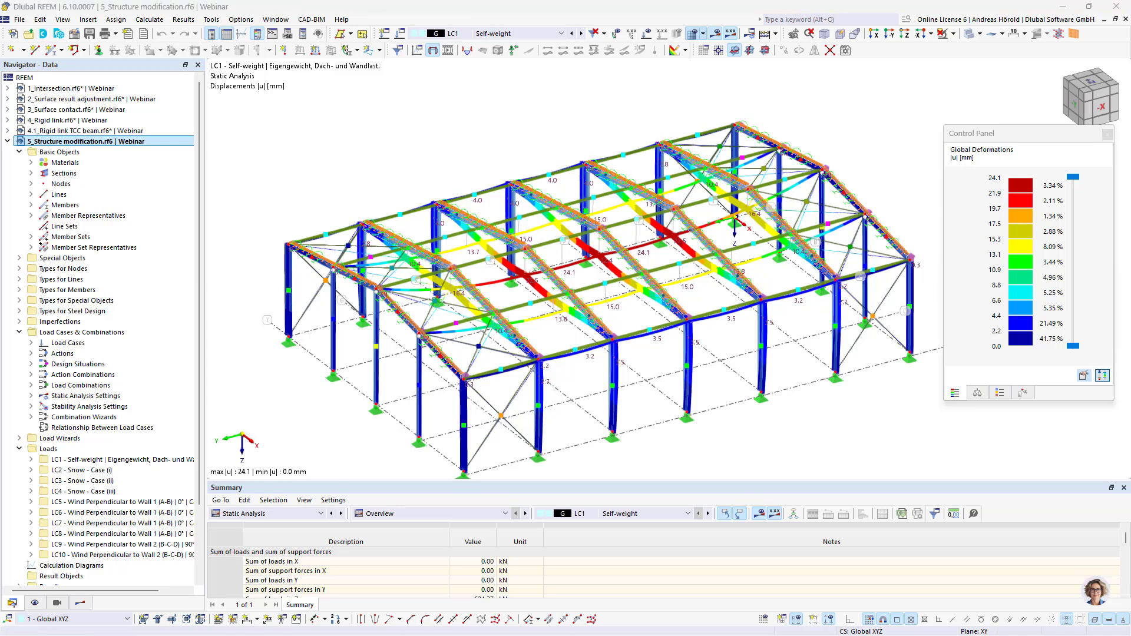
left_click_drag(0, 101, 379, 114)
left_click(713, 108)
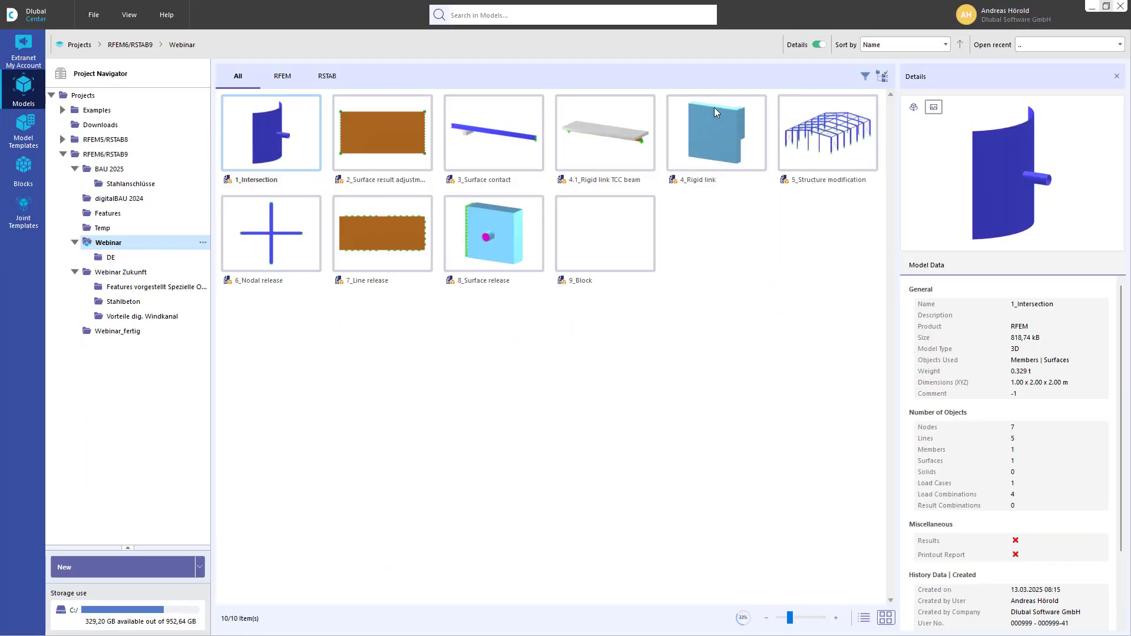
left_click(134, 112)
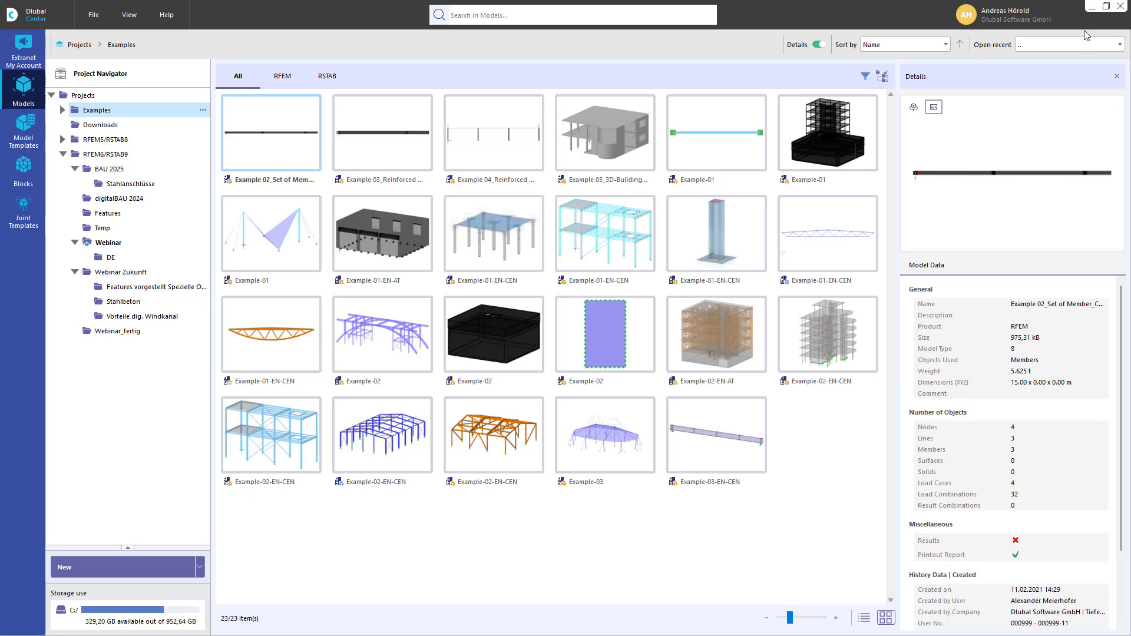
left_click(1092, 6)
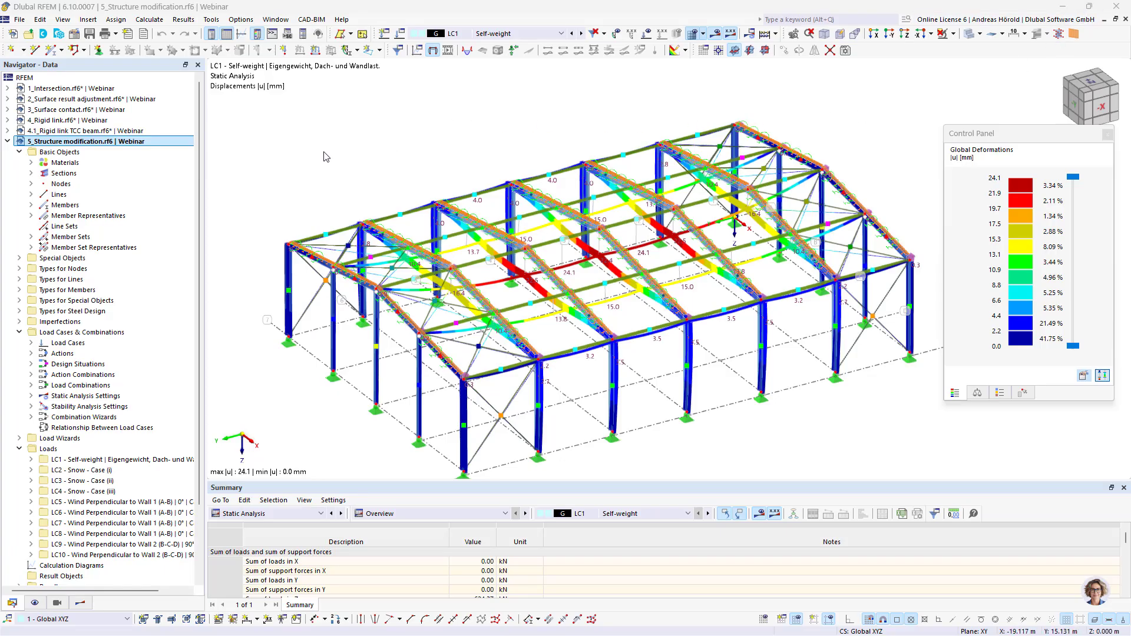
Review the add-ons activated in the hall model's base data without changing them
left_click(76, 35)
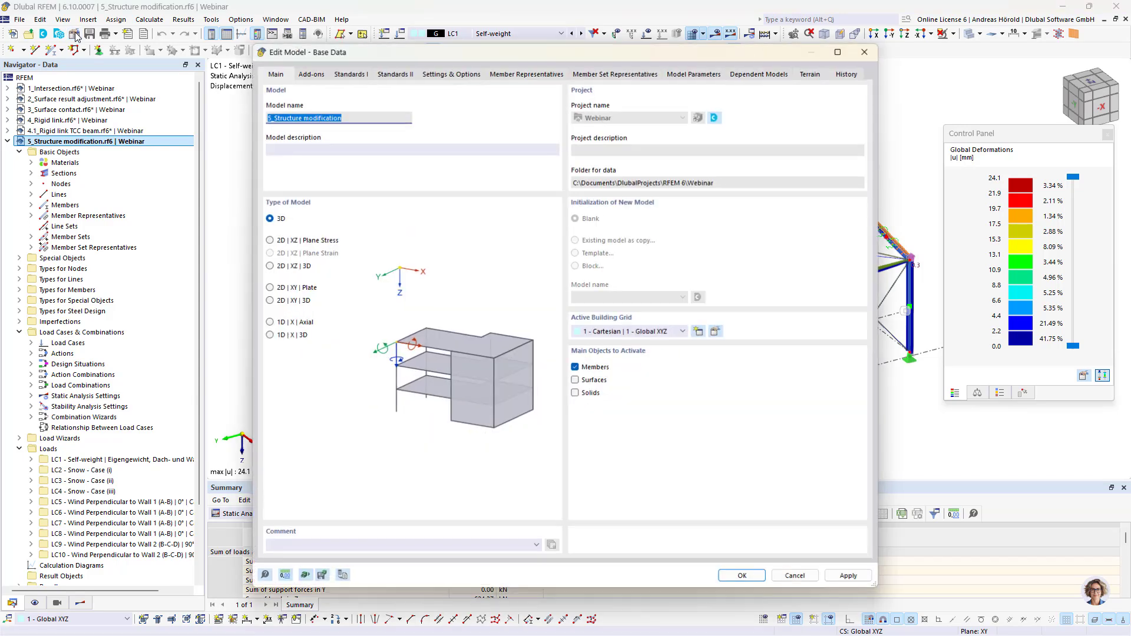
left_click(305, 74)
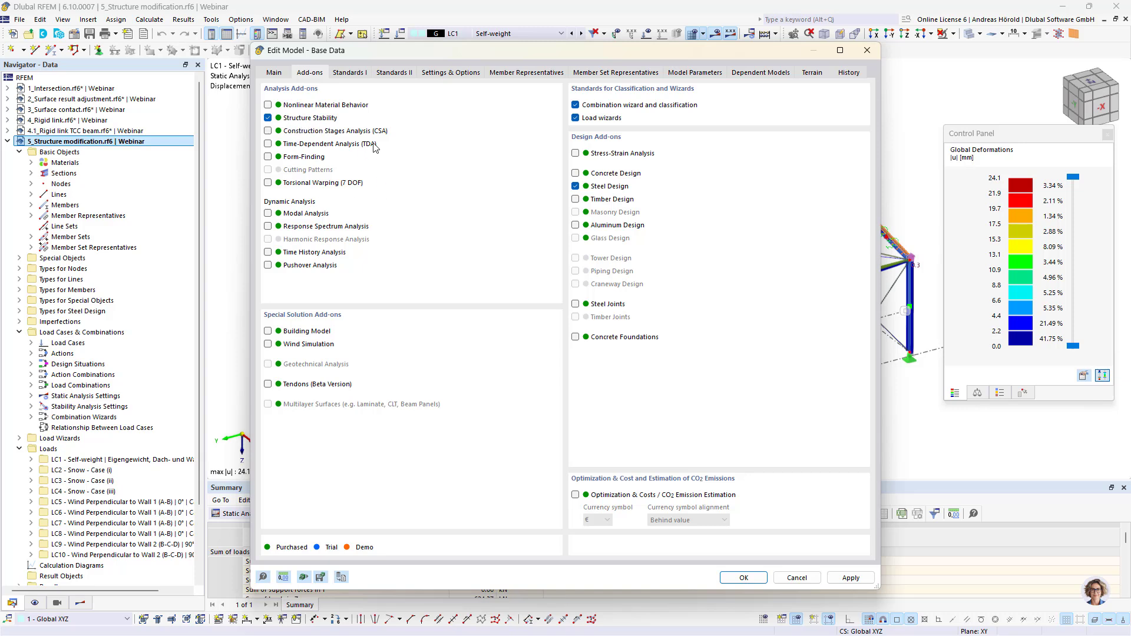
left_click(797, 578)
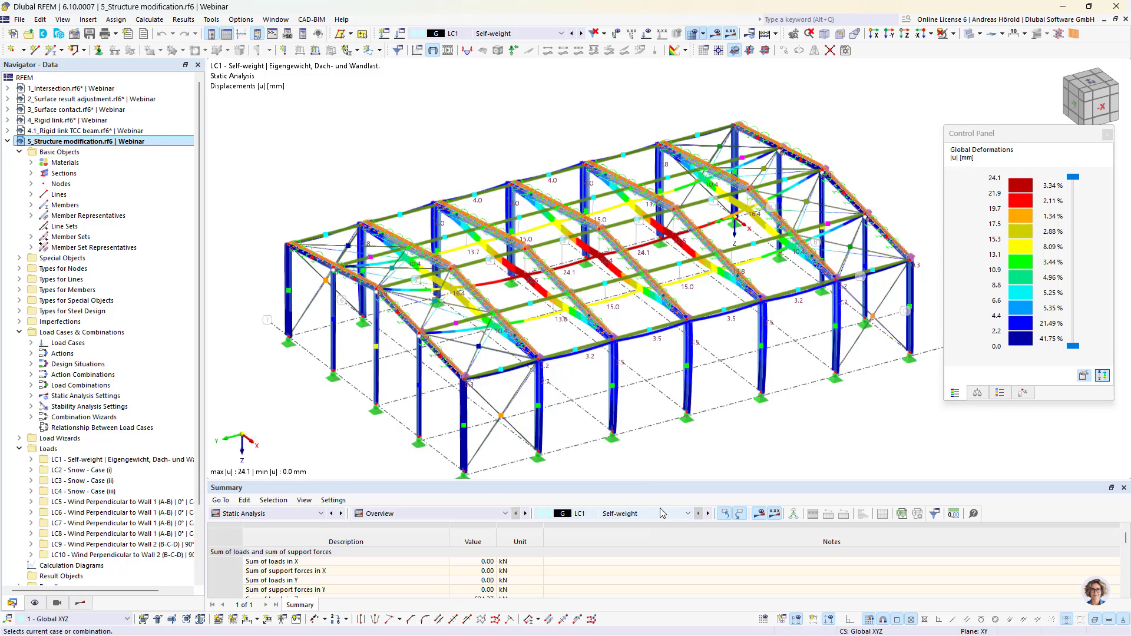
Display the hall's global deformations for design situation DS1, ULS (STR/GEO) - Permanent and transient
middle_click_drag(753, 438, 748, 415)
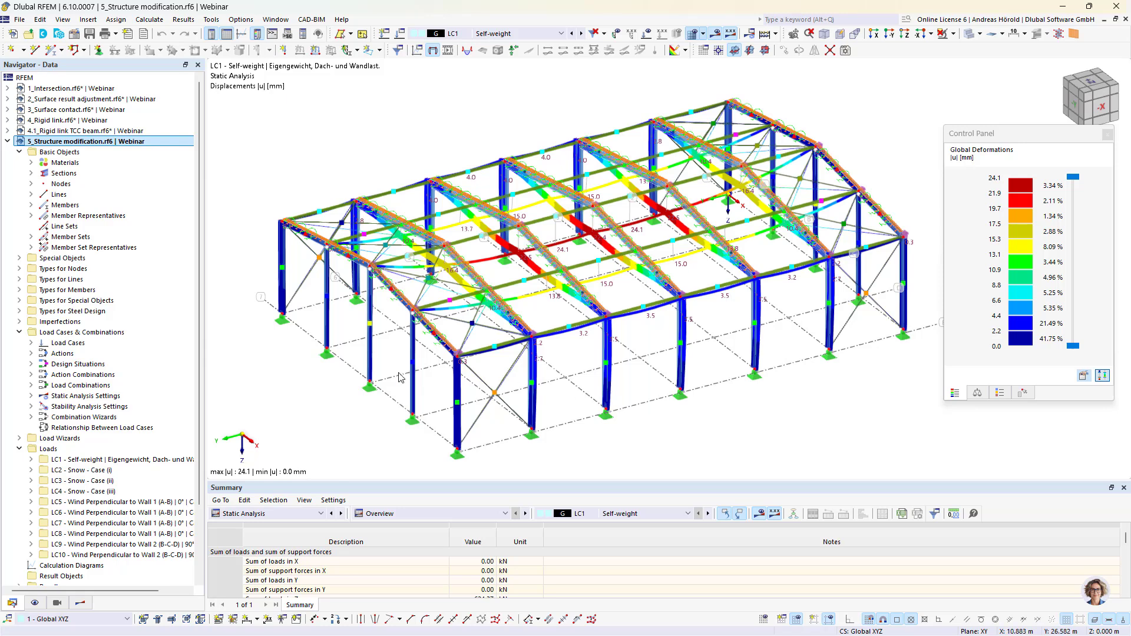
left_click(30, 364)
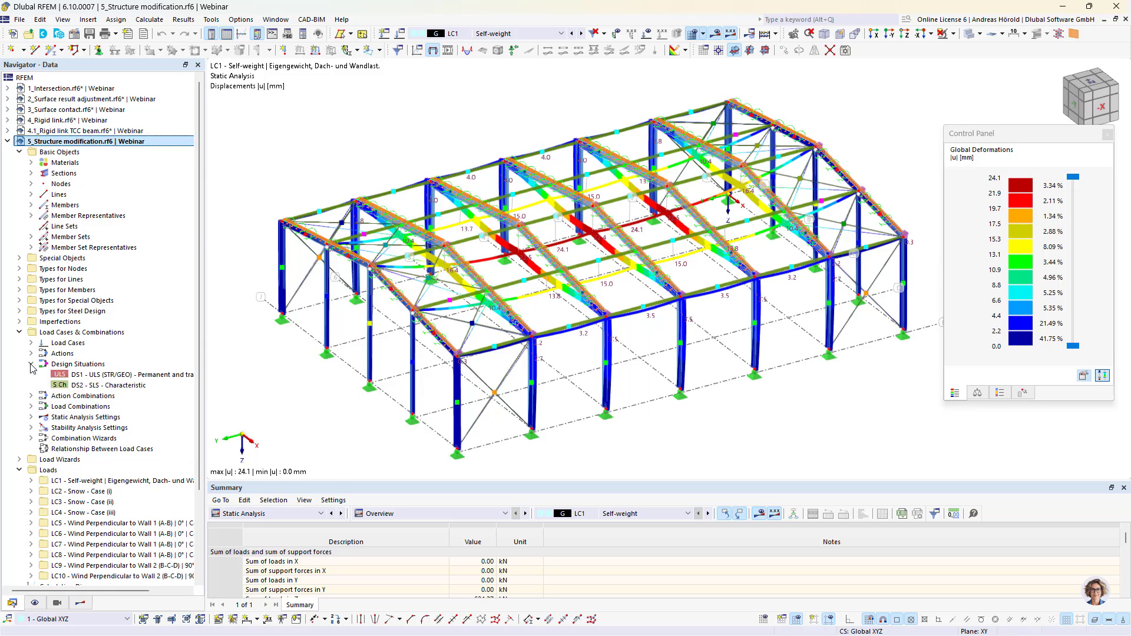
left_click(103, 375)
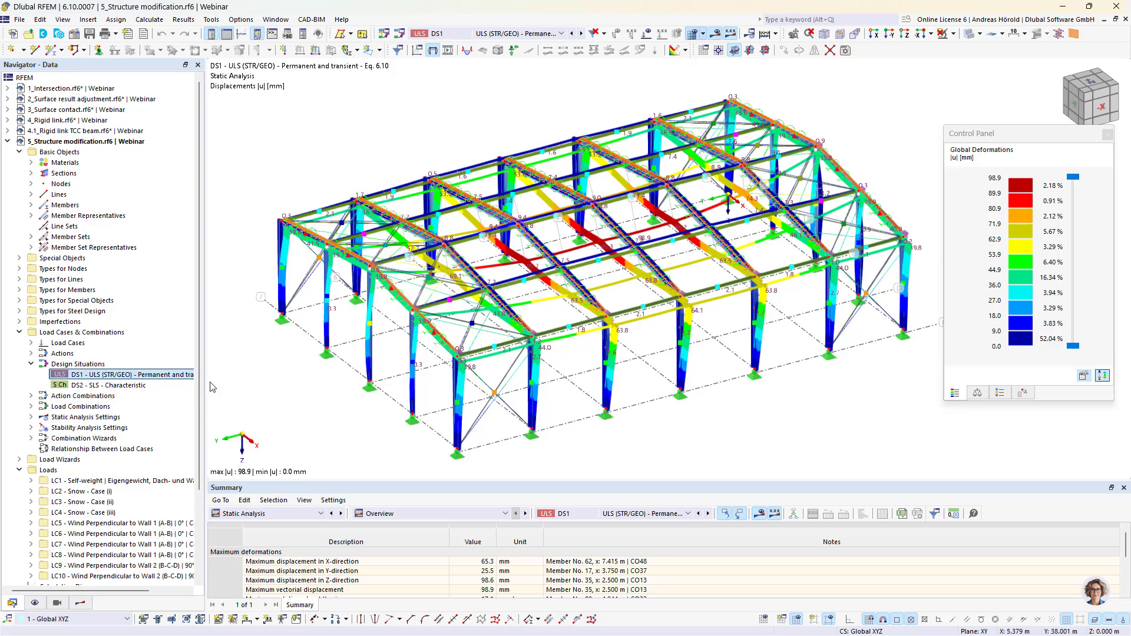
Inspect the combination wizard assigned to DS1, including its stability analysis and structure modification options, without changing them
double_click(115, 376)
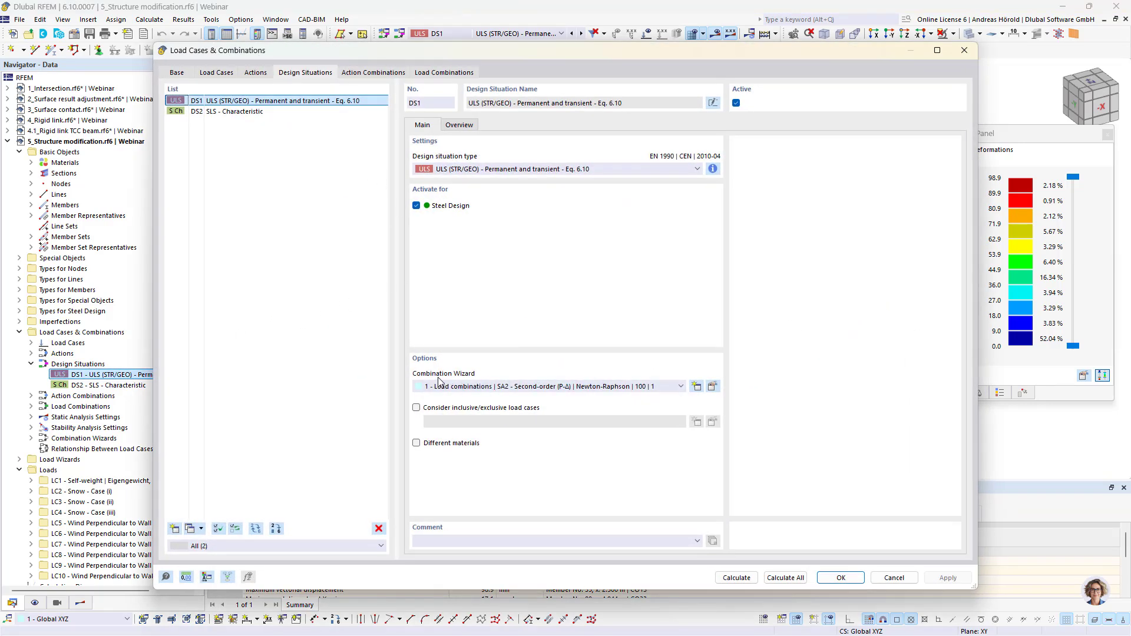
left_click(711, 386)
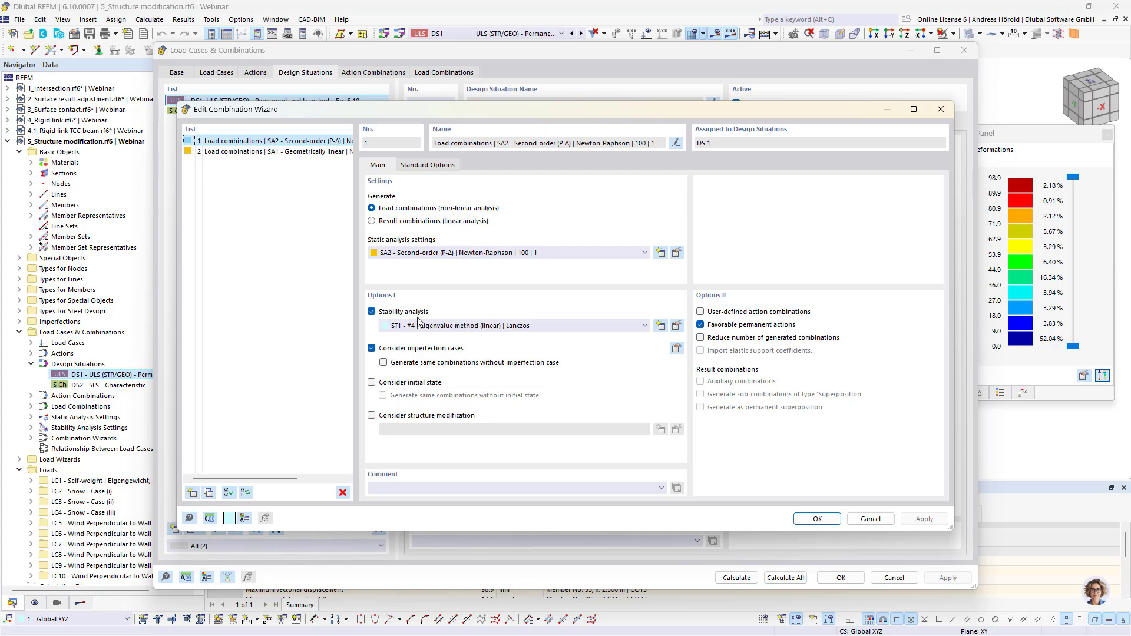
left_click(871, 519)
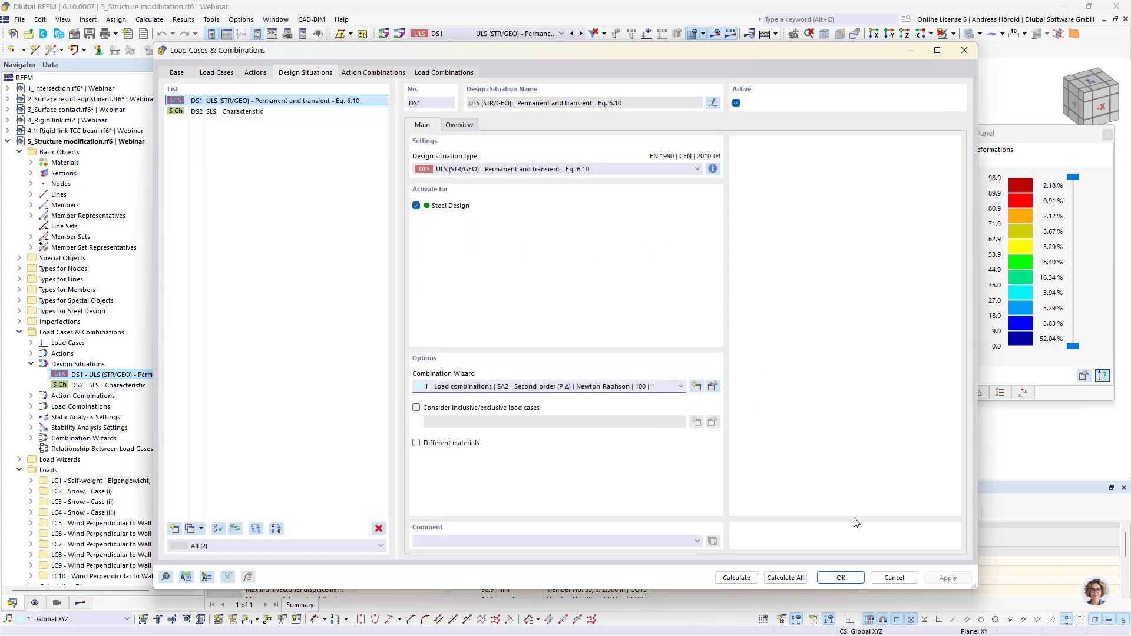
left_click(894, 578)
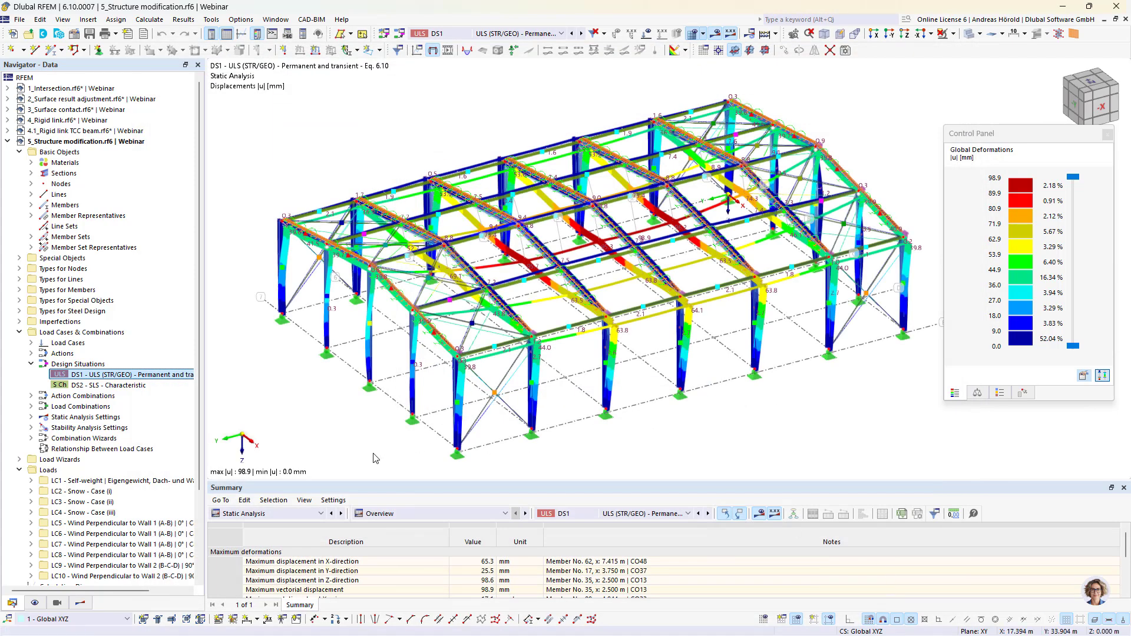
Review the DS1 static analysis summary down to the minimum critical load factor and its governing load combination
left_click(290, 515)
left_click(290, 515)
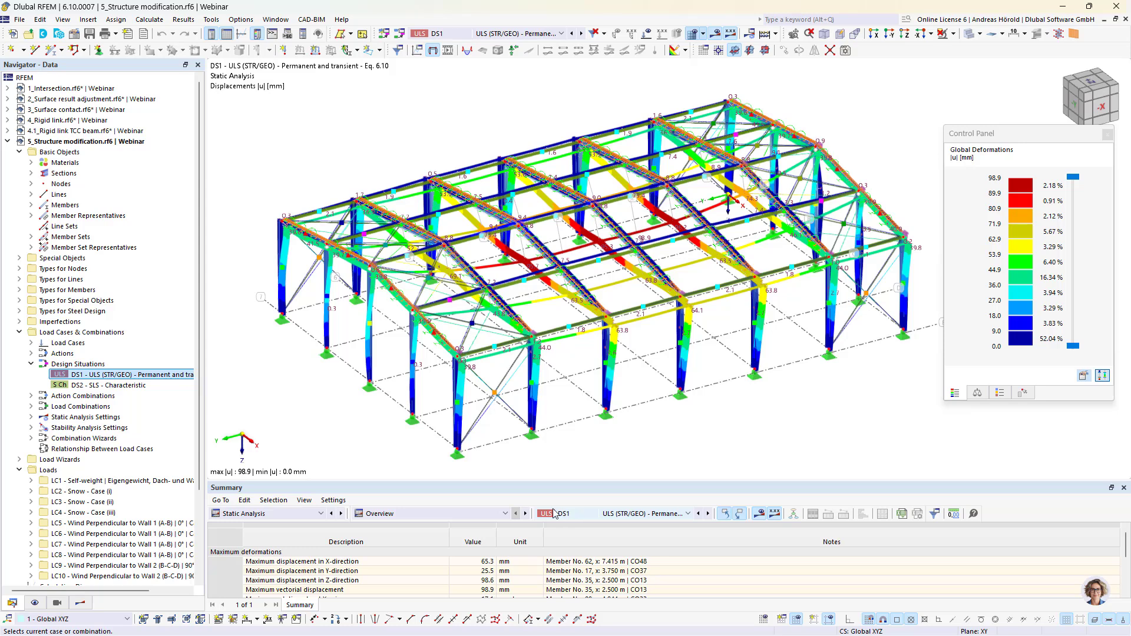
scroll(399, 558, "down", 3)
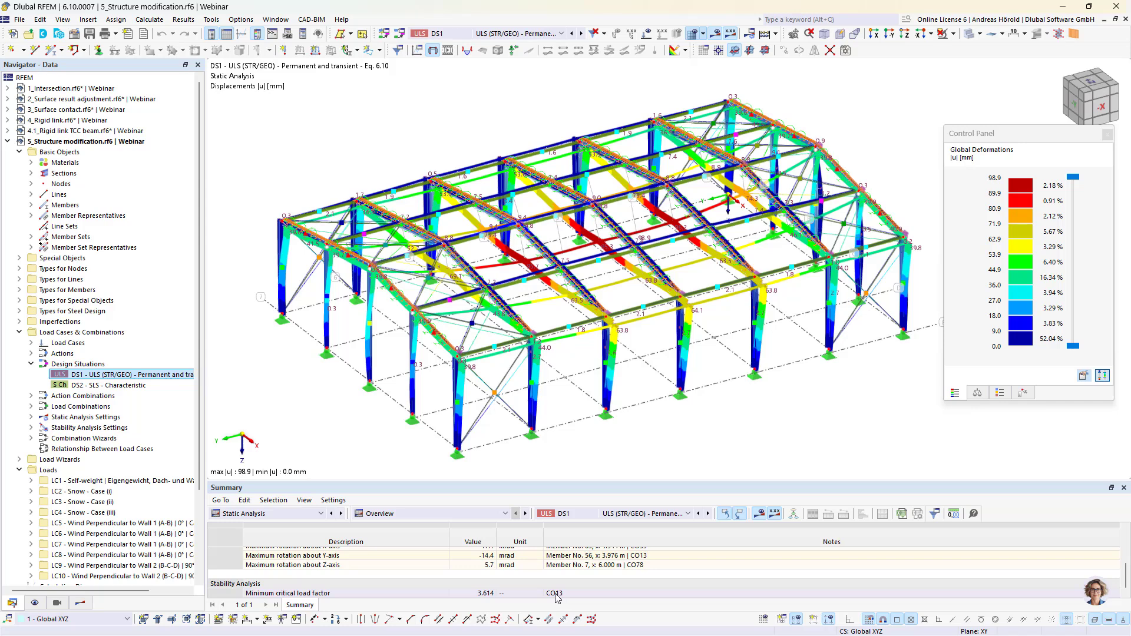
Display the stability analysis mode shape and critical load factors for load combination CO13
left_click(297, 516)
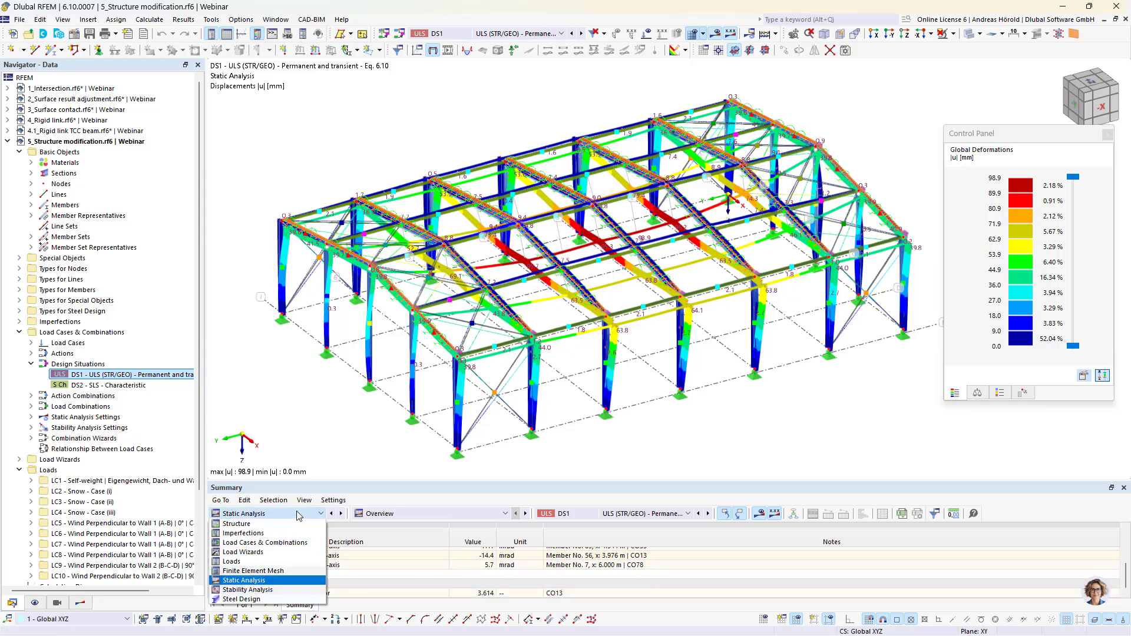
left_click(280, 593)
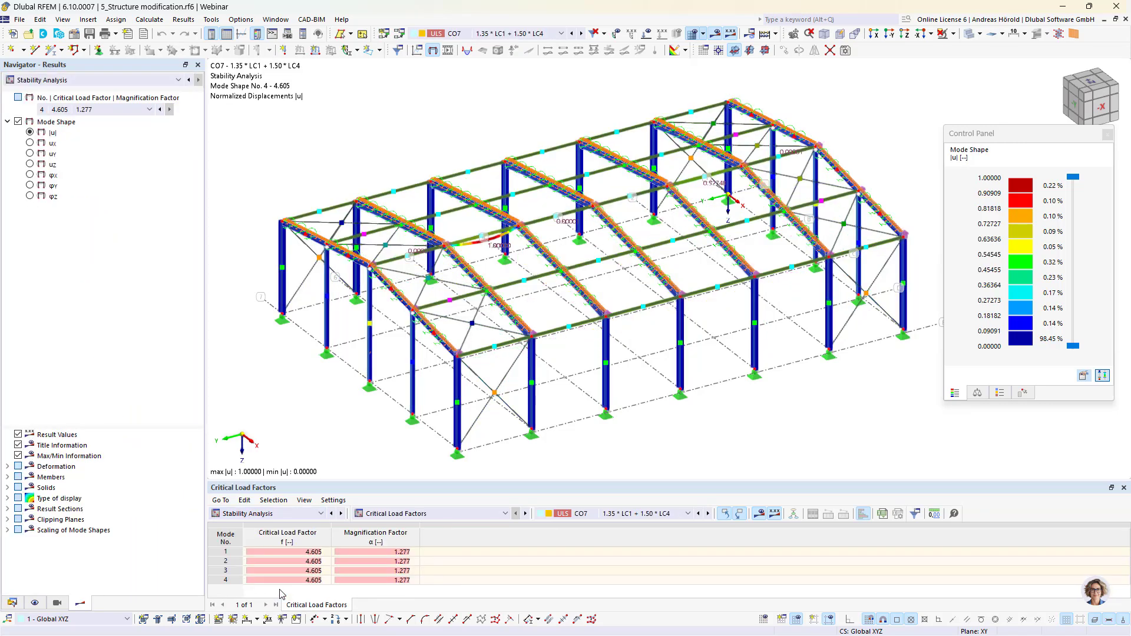
left_click(615, 515)
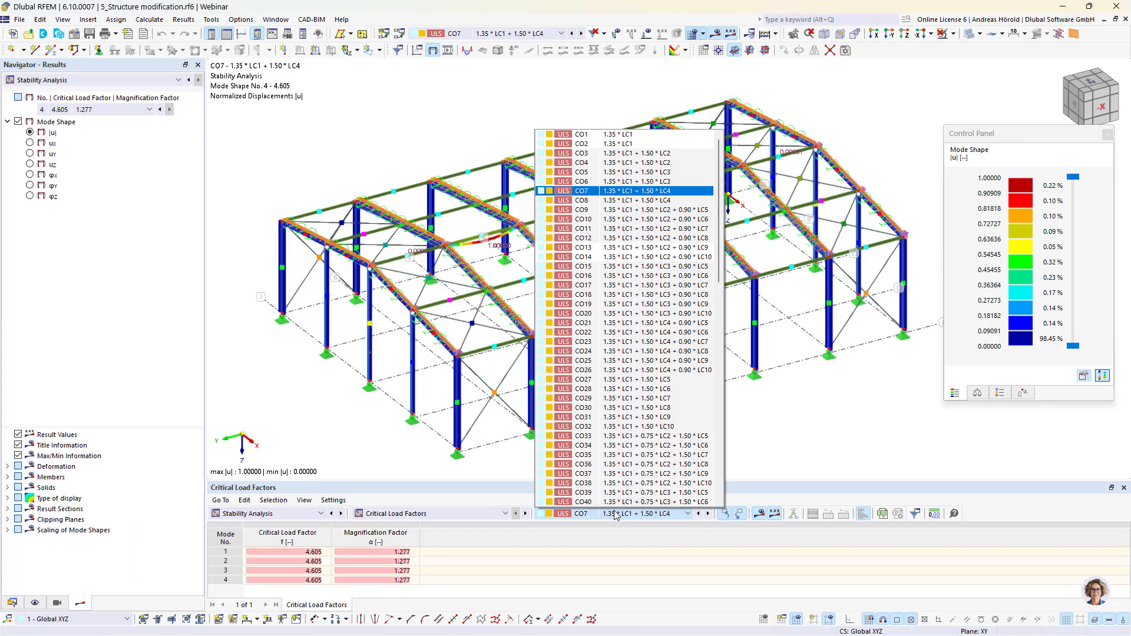
left_click(638, 247)
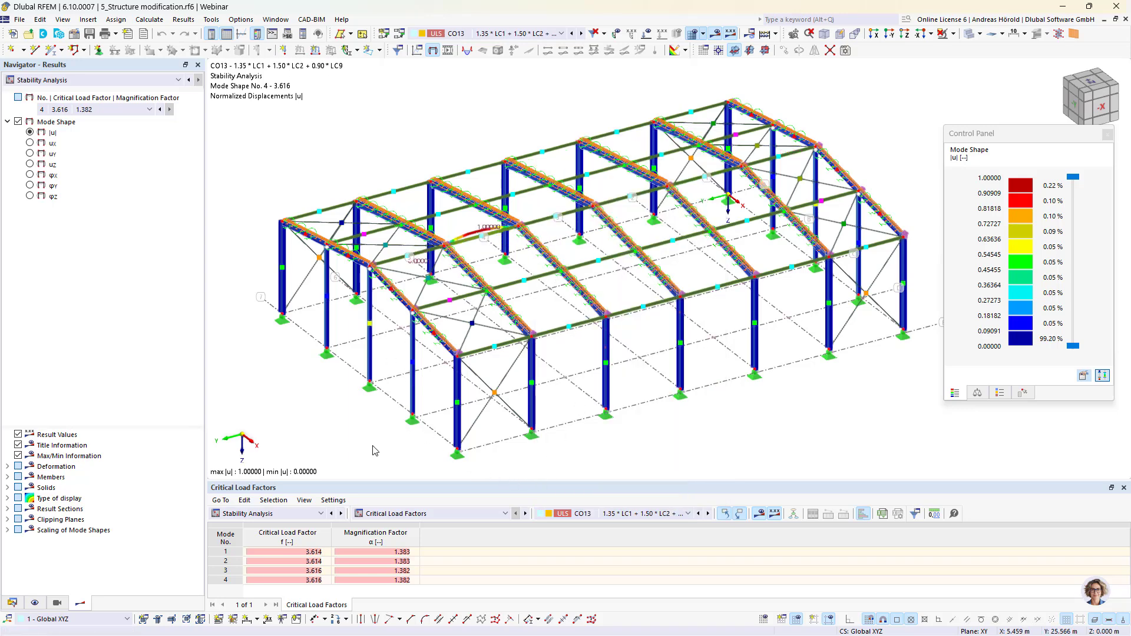
View the stability mode shapes 1 to 4 of CO13 one after another on the model
left_click(299, 554)
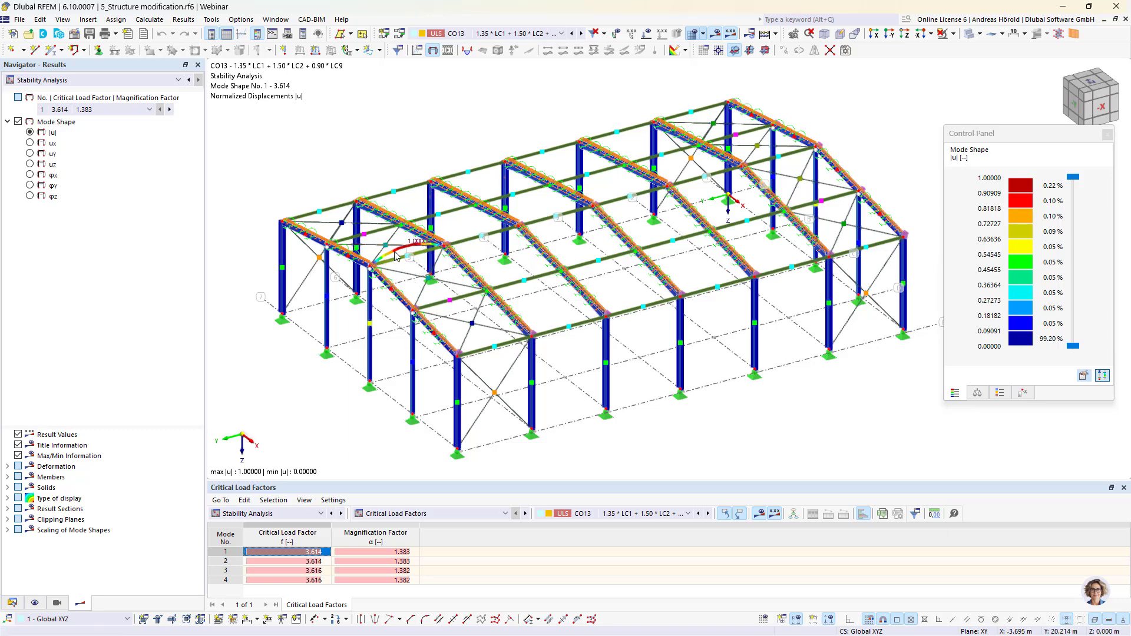
left_click(289, 562)
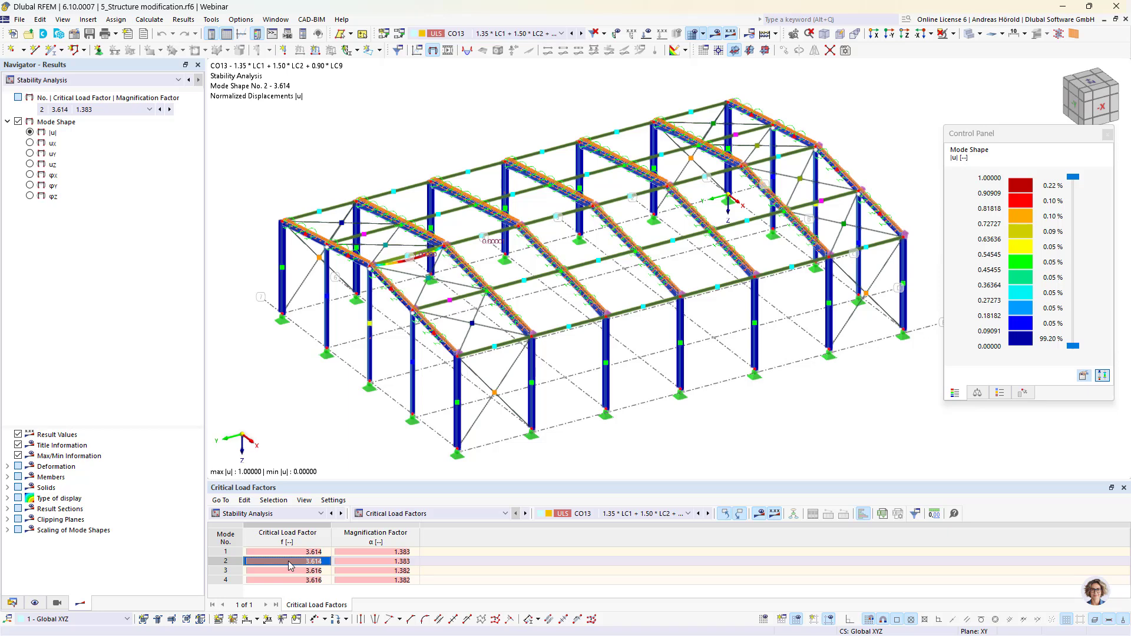
left_click(287, 572)
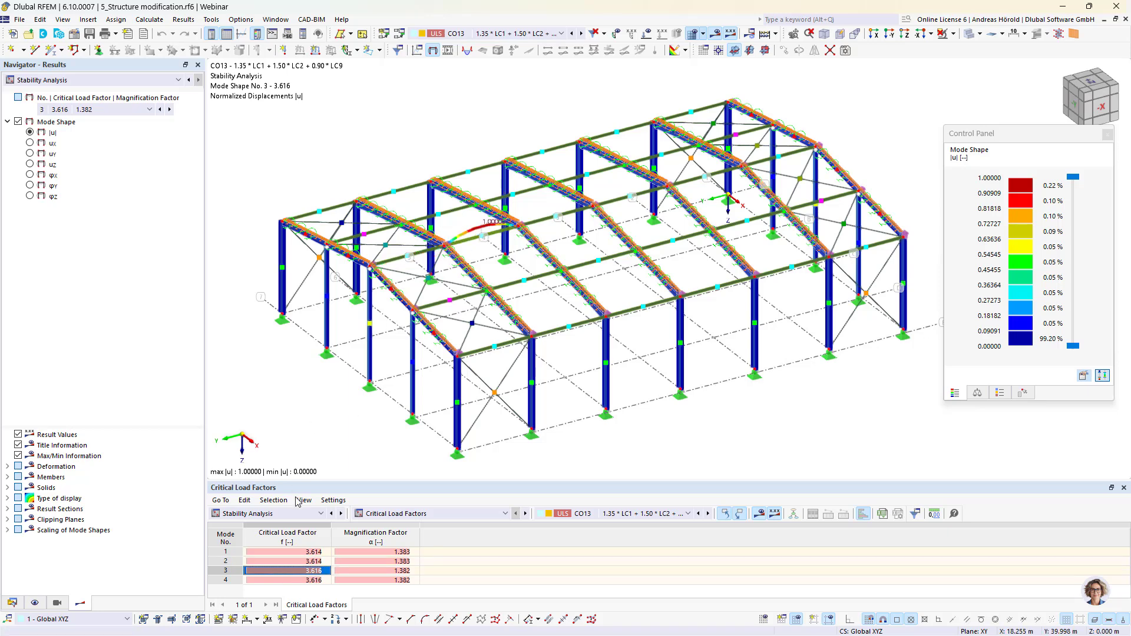
left_click(307, 581)
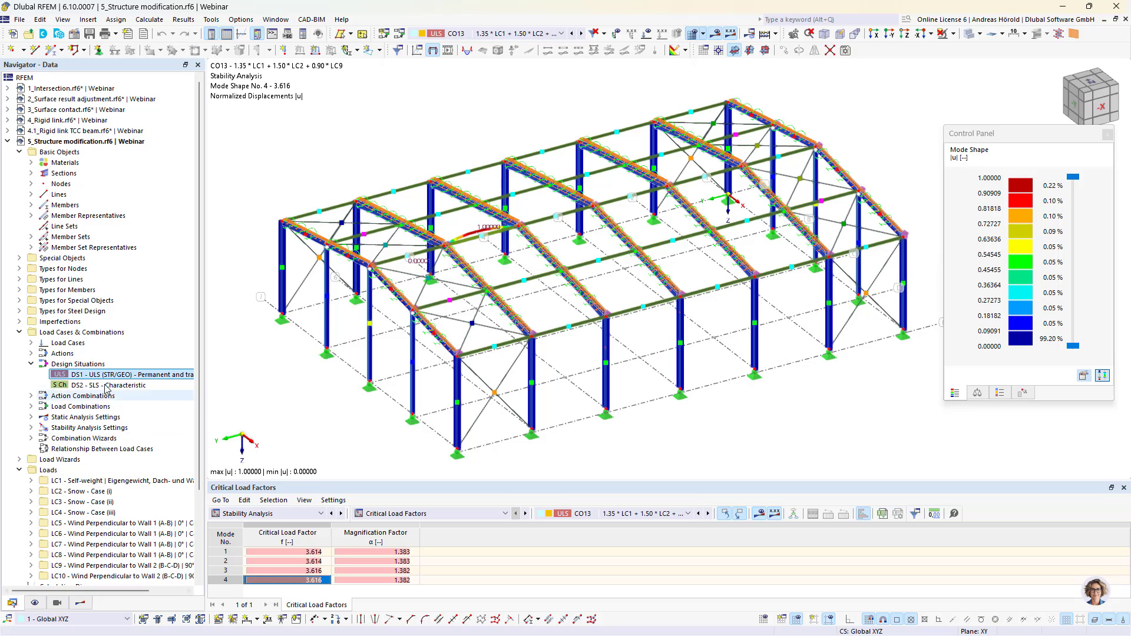
Enable structure modification in the combination wizard of design situation DS1 and start a new structure modification
double_click(90, 375)
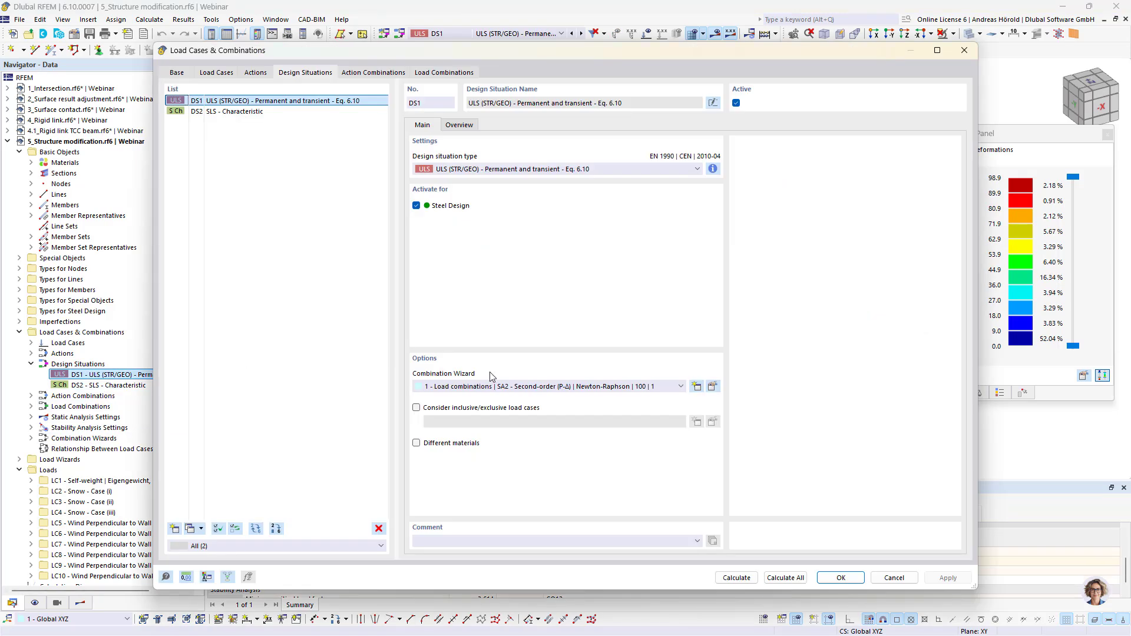
left_click(713, 387)
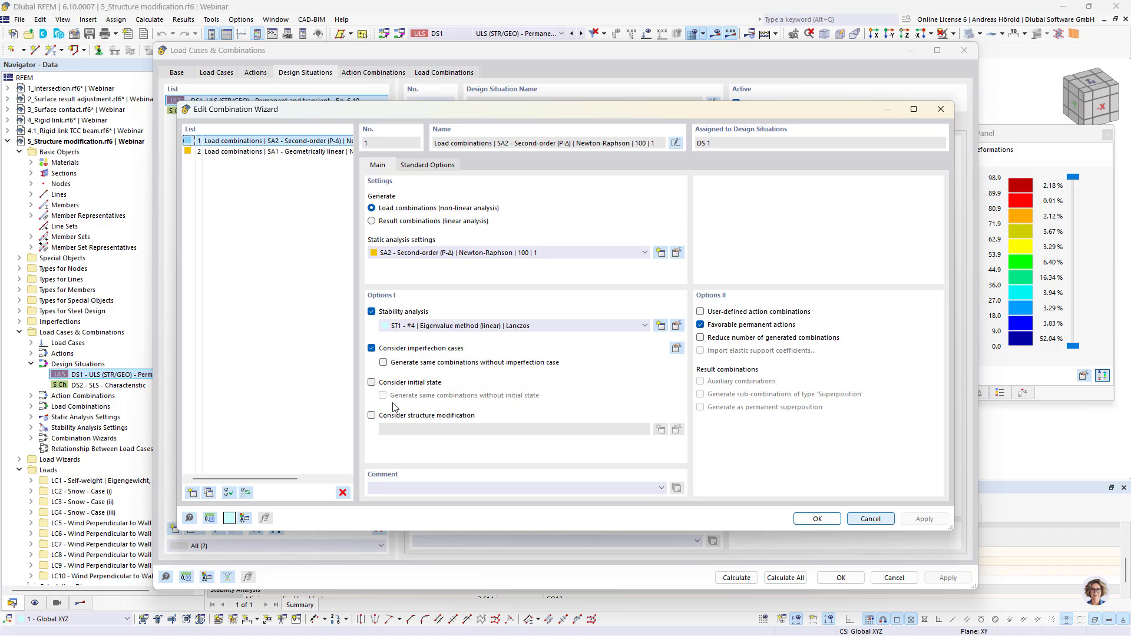
left_click(371, 416)
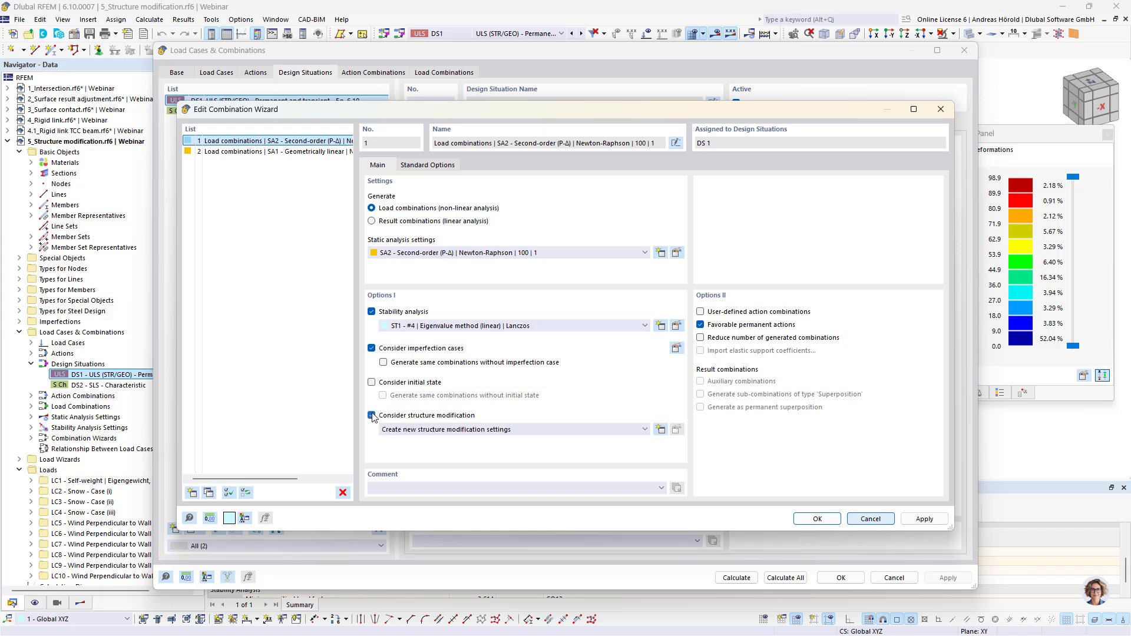
left_click(660, 430)
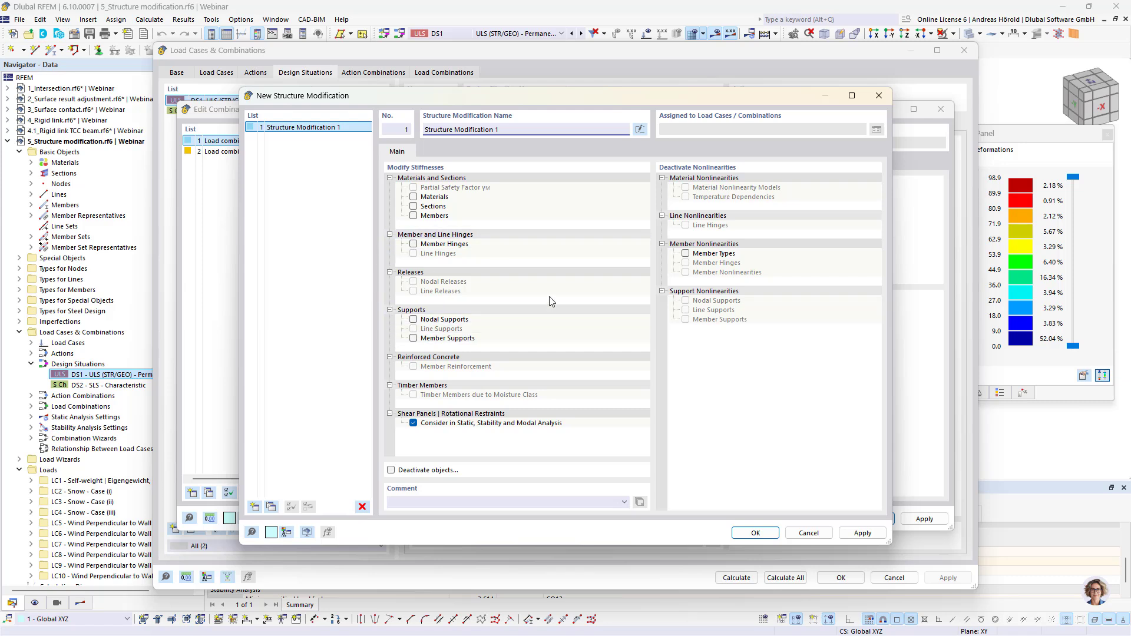
Activate stiffness modification for sections and set the Iy and Iz factors of HEA 200 to 10
left_click(414, 207)
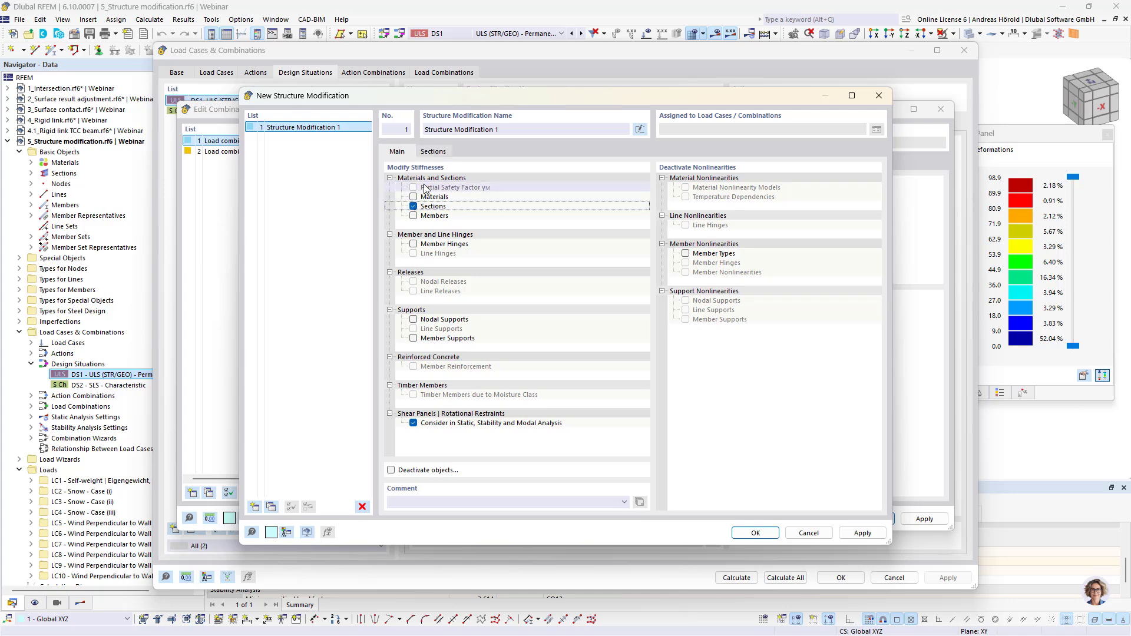
left_click(433, 152)
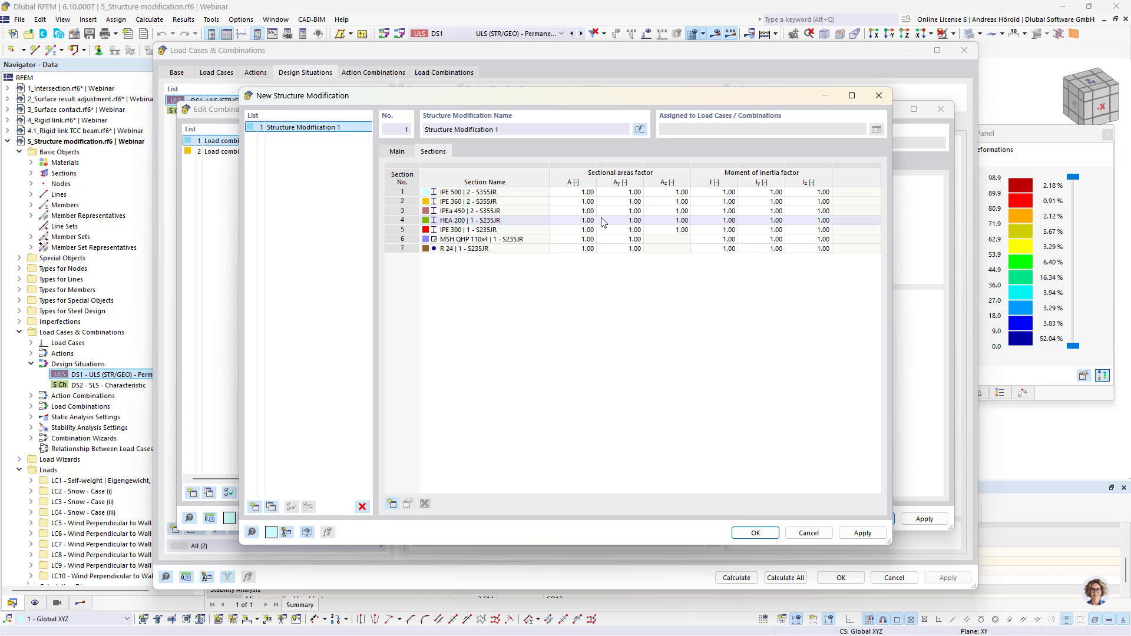
left_click(519, 219)
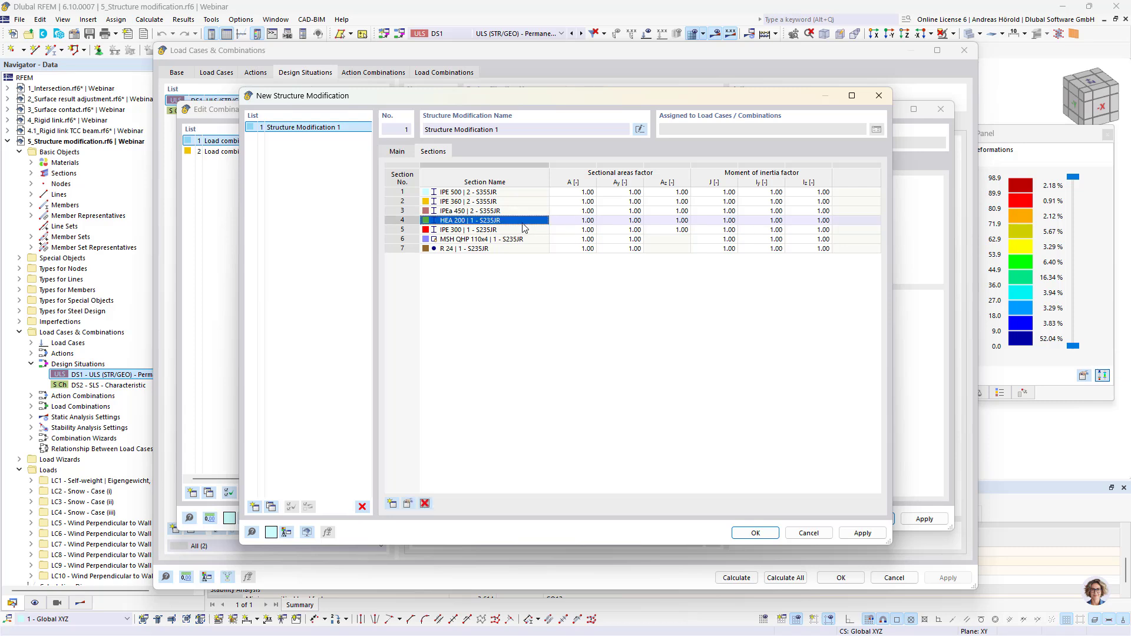
left_click(531, 239)
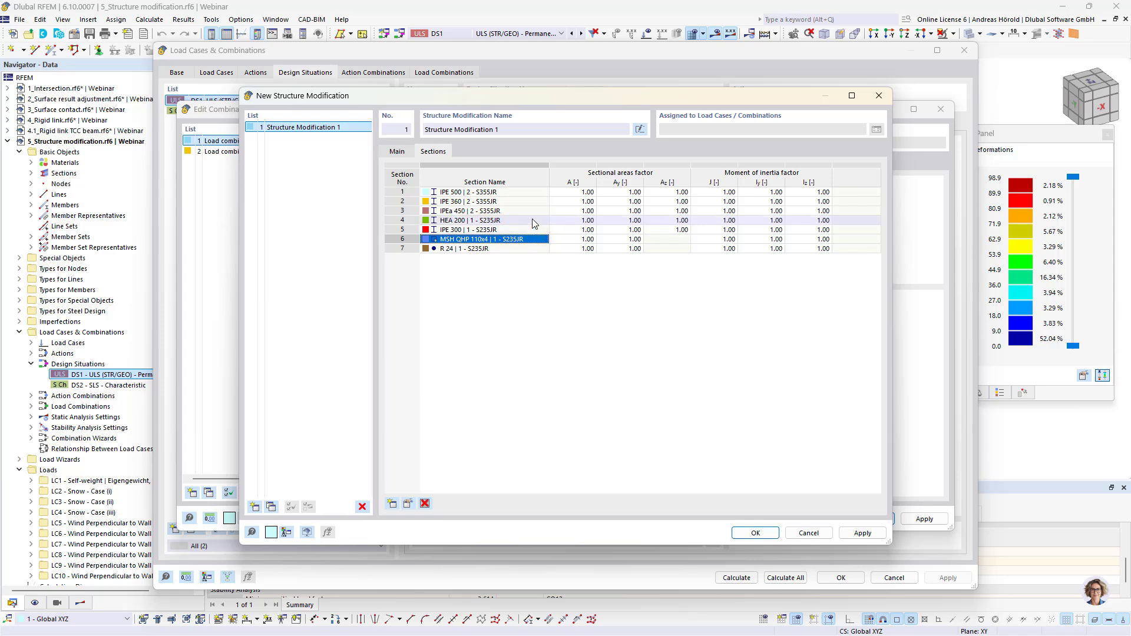
left_click(534, 221)
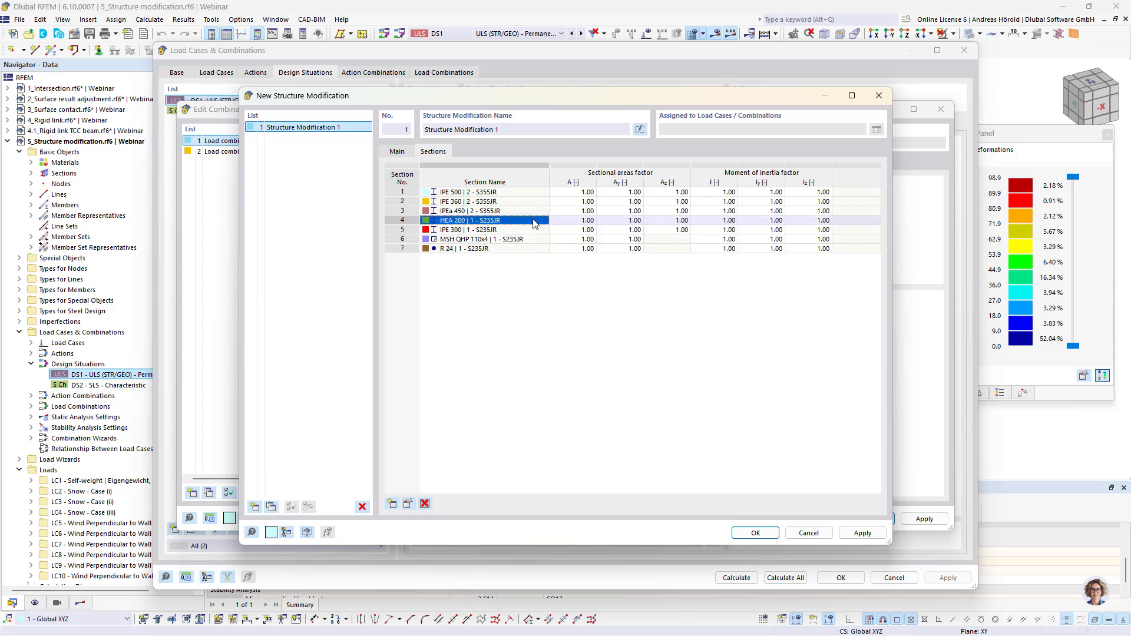
double_click(728, 221)
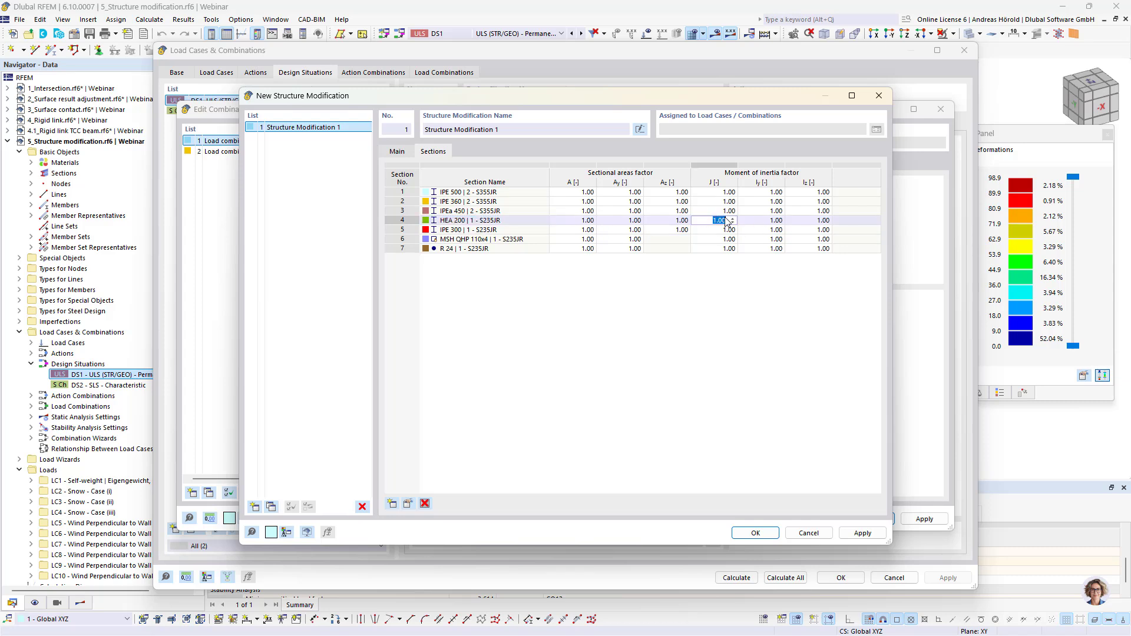
double_click(760, 225)
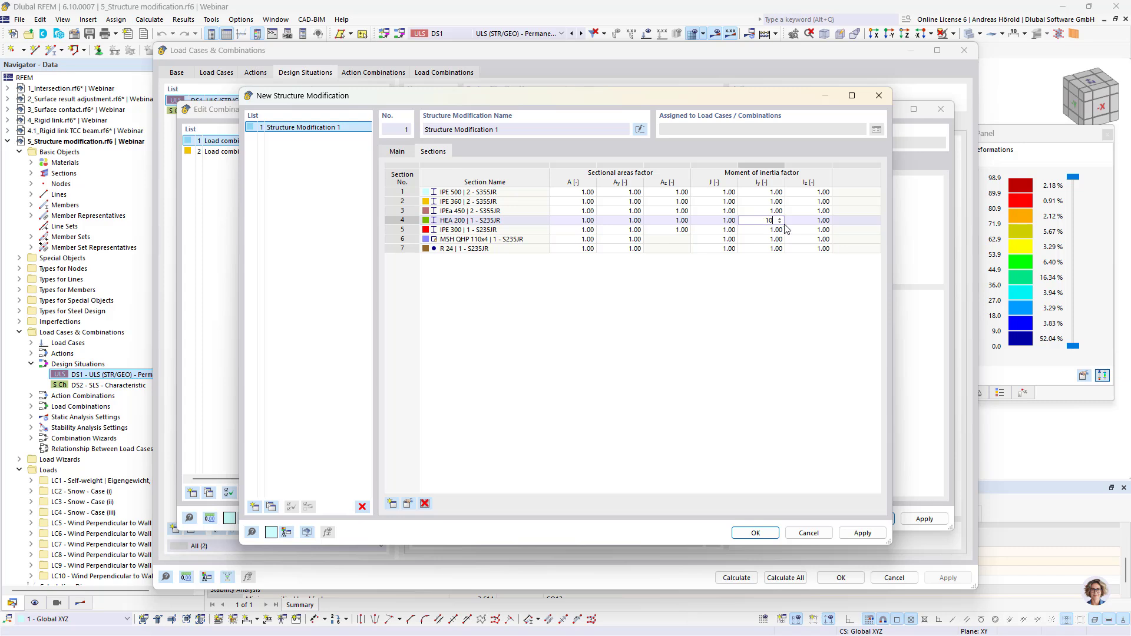
double_click(811, 220)
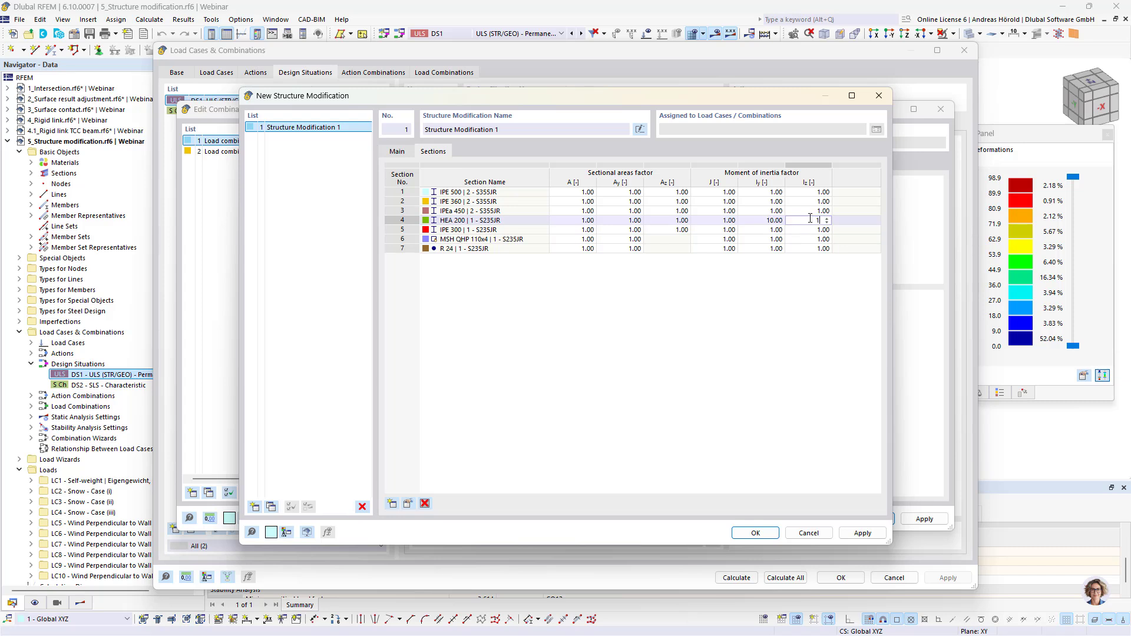
Set the moment of inertia factors Iy and Iz of section MSH QHP 110x4 to 10
double_click(772, 239)
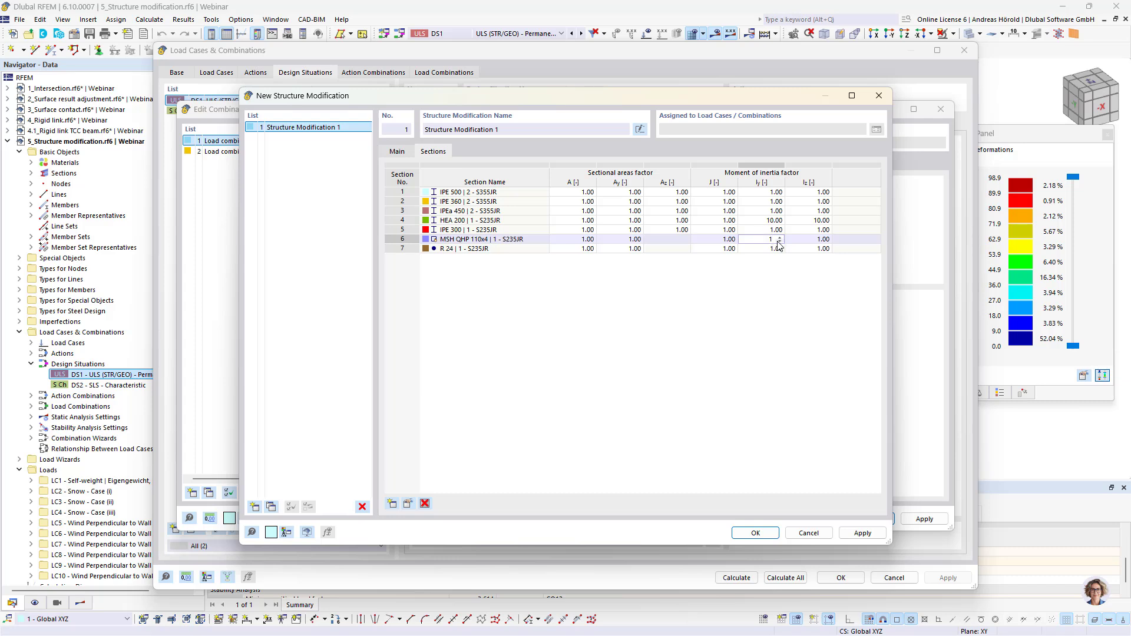
type("10")
double_click(814, 240)
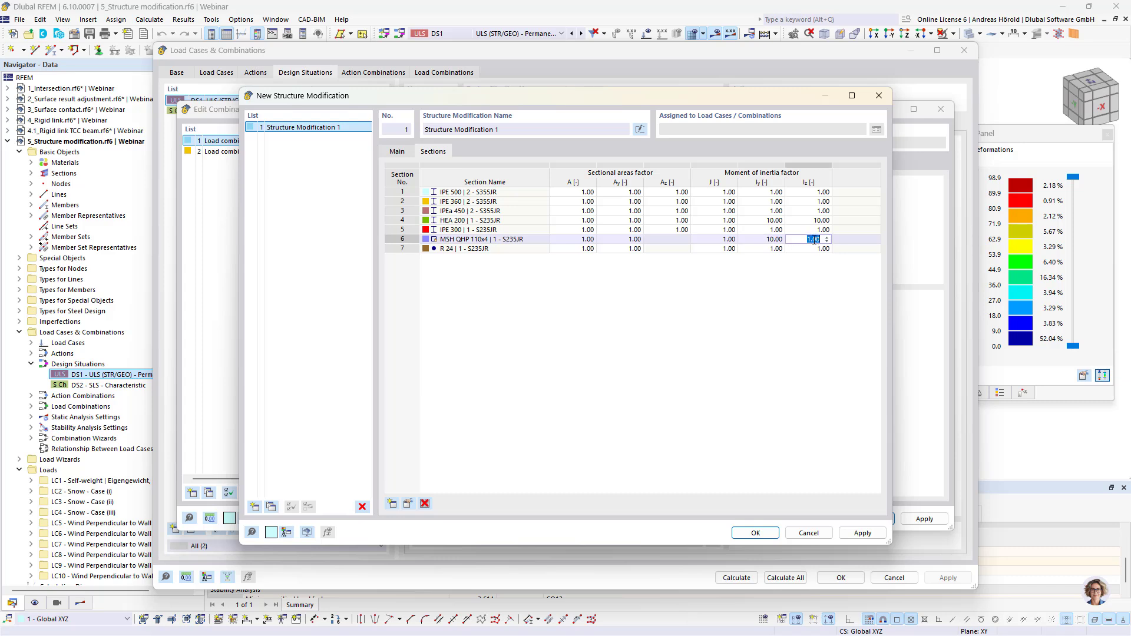
type("1")
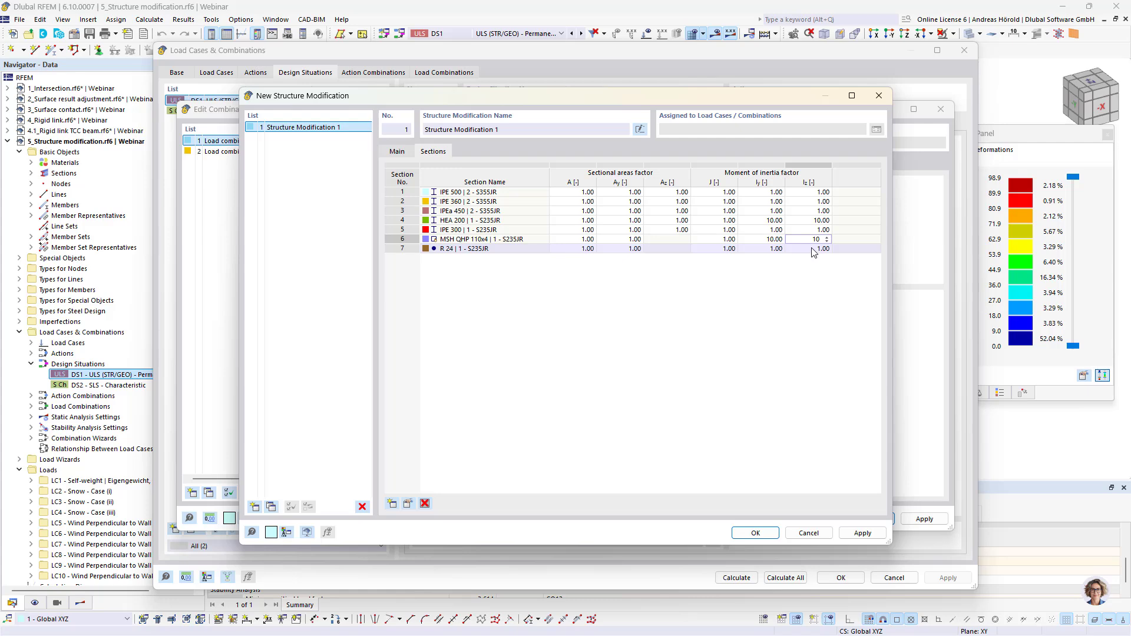
type("0")
double_click(814, 248)
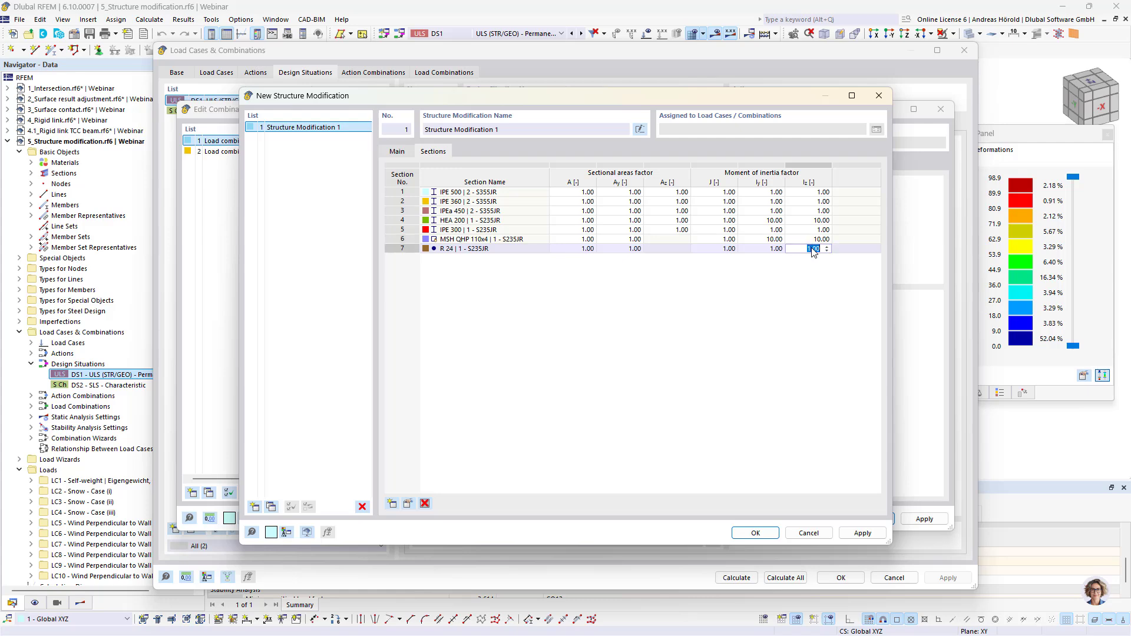
Save the structure modification, combination wizard and design situation settings, accepting deletion of the existing results
left_click(758, 532)
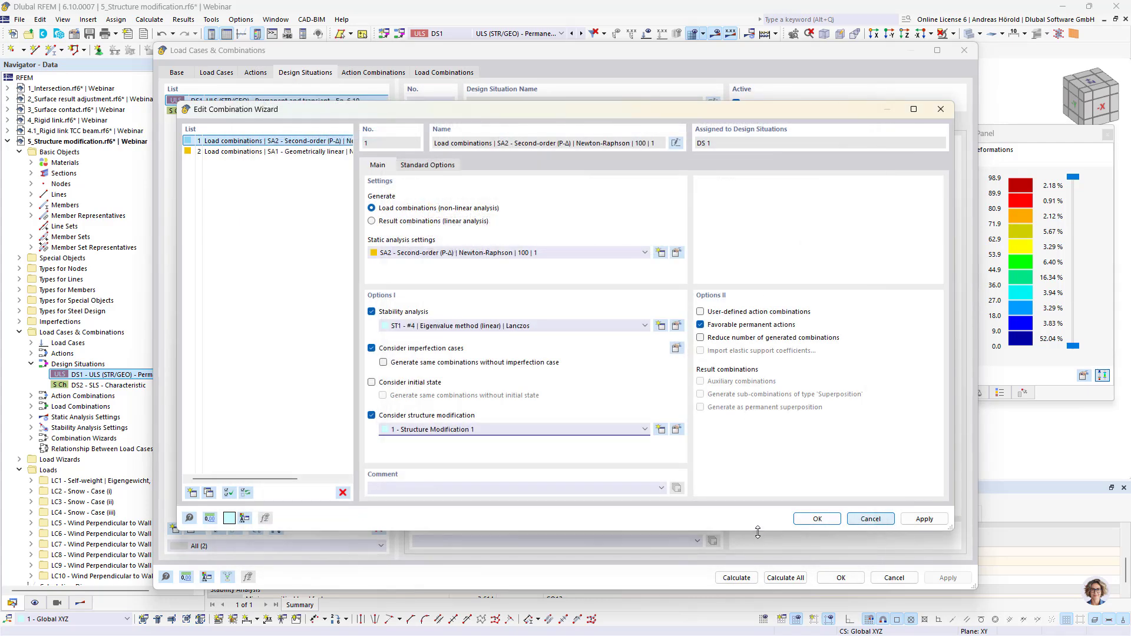
left_click(817, 520)
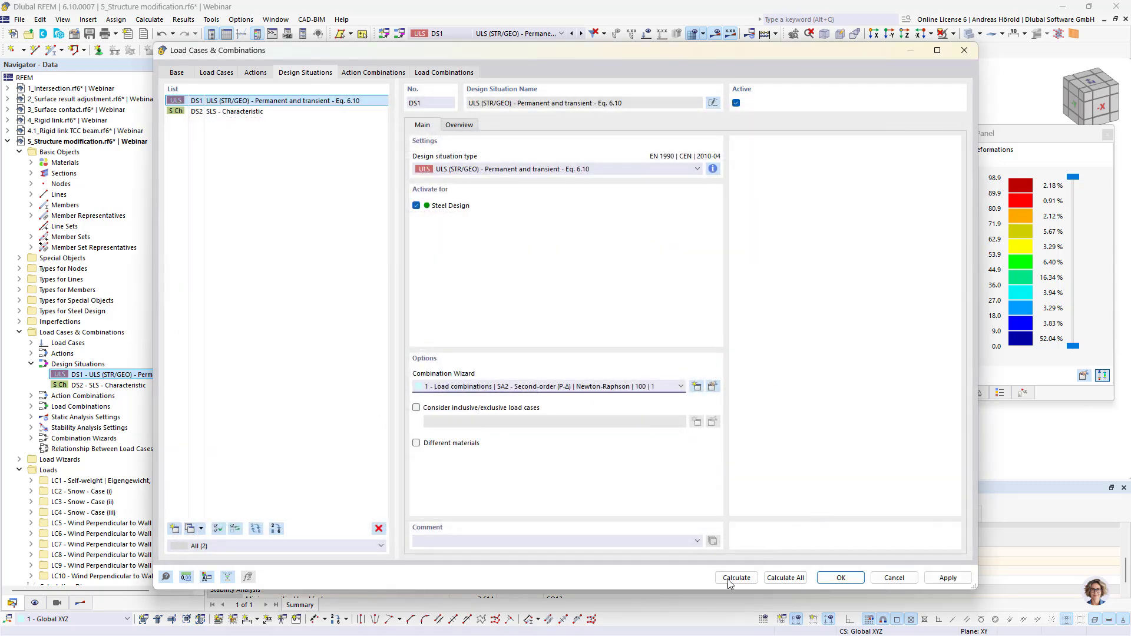
left_click(841, 578)
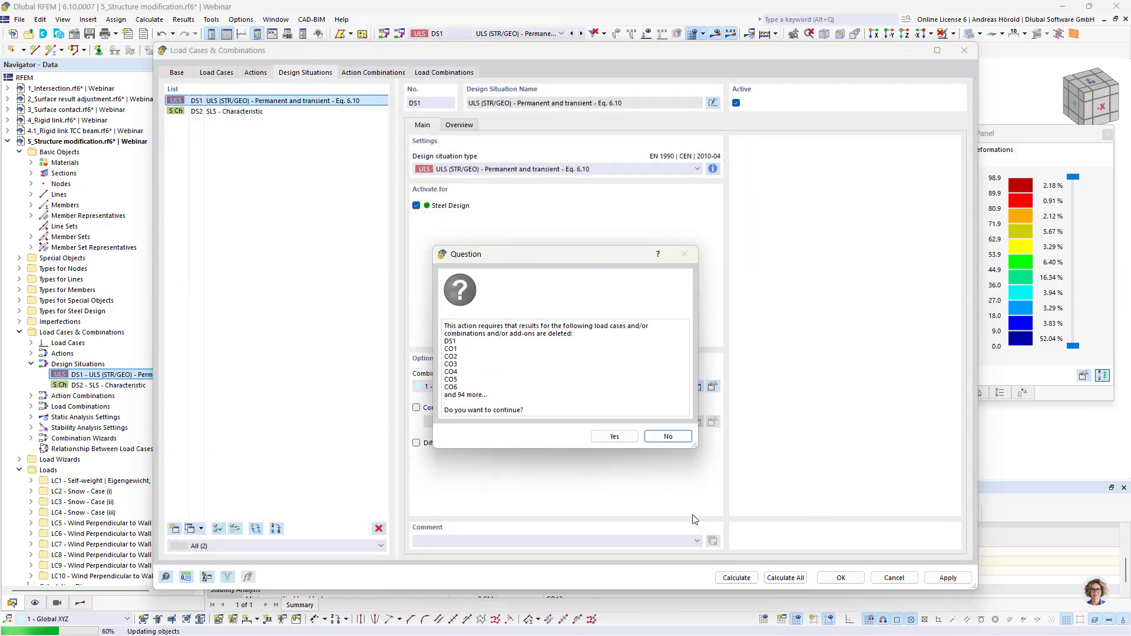
left_click(617, 437)
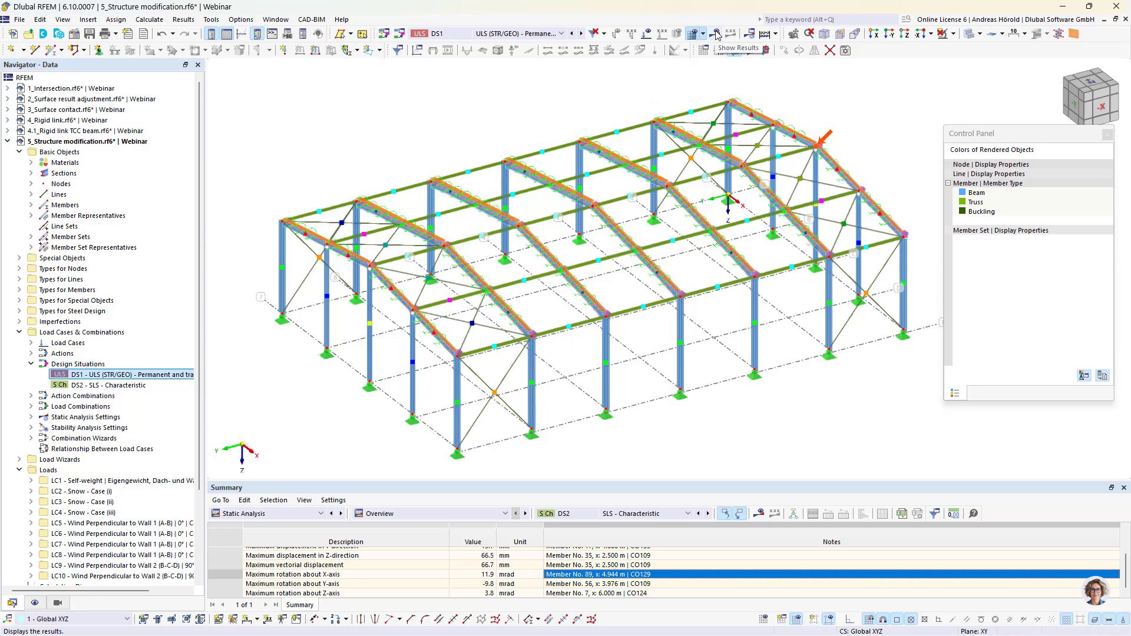
Recalculate the load combinations of DS1 to show its results, checking the solver's progress list
left_click(277, 513)
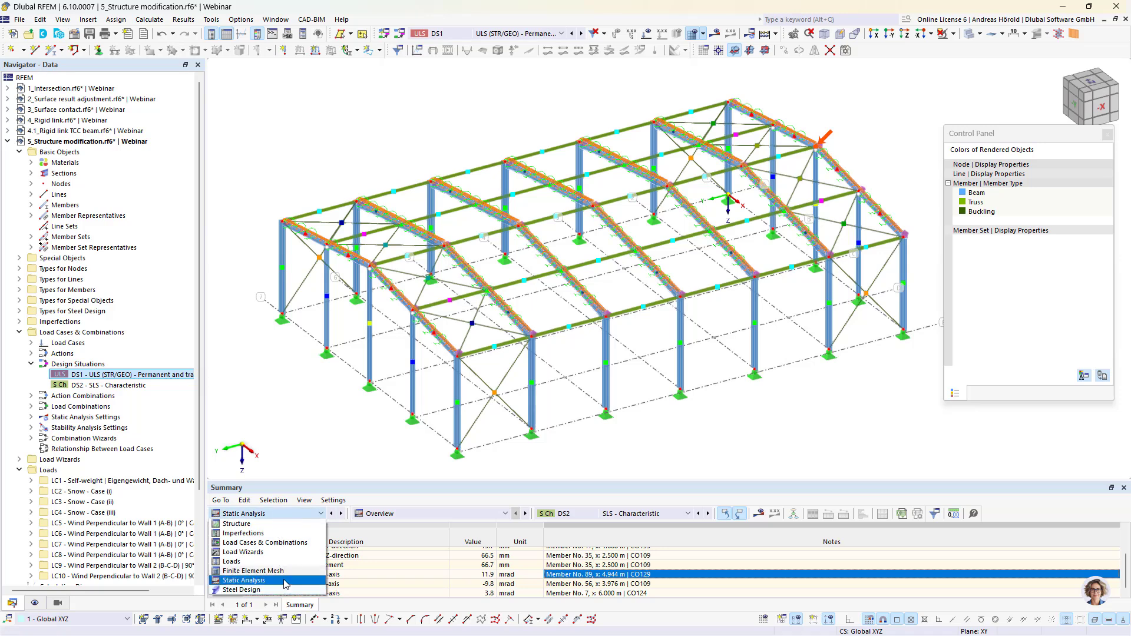
left_click(276, 580)
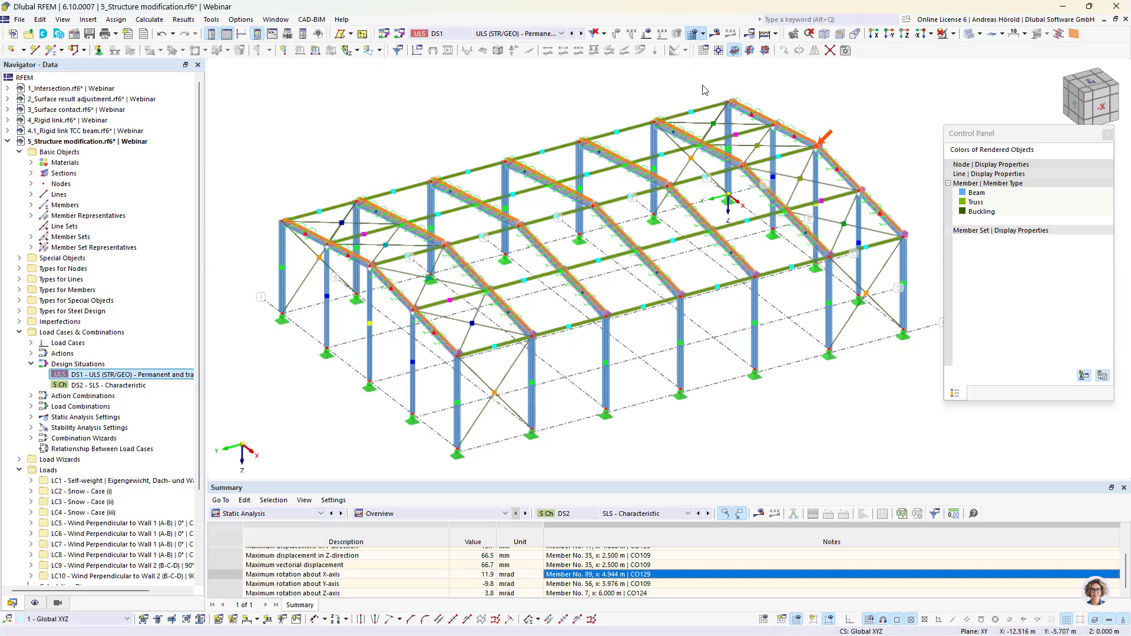
left_click(715, 34)
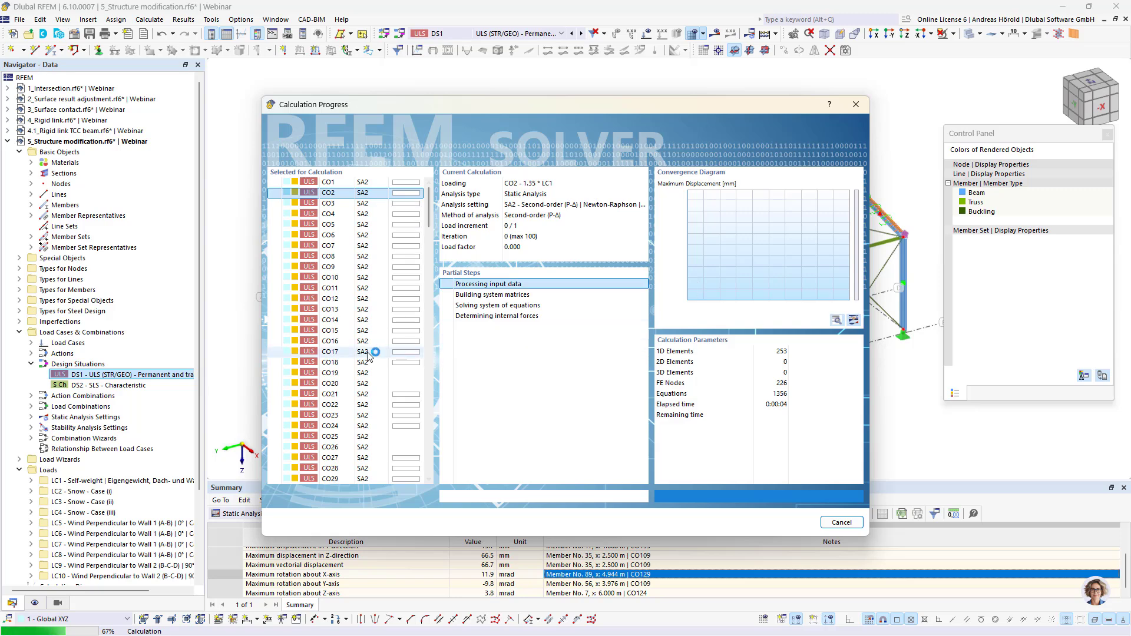
scroll(368, 357, "down", 10)
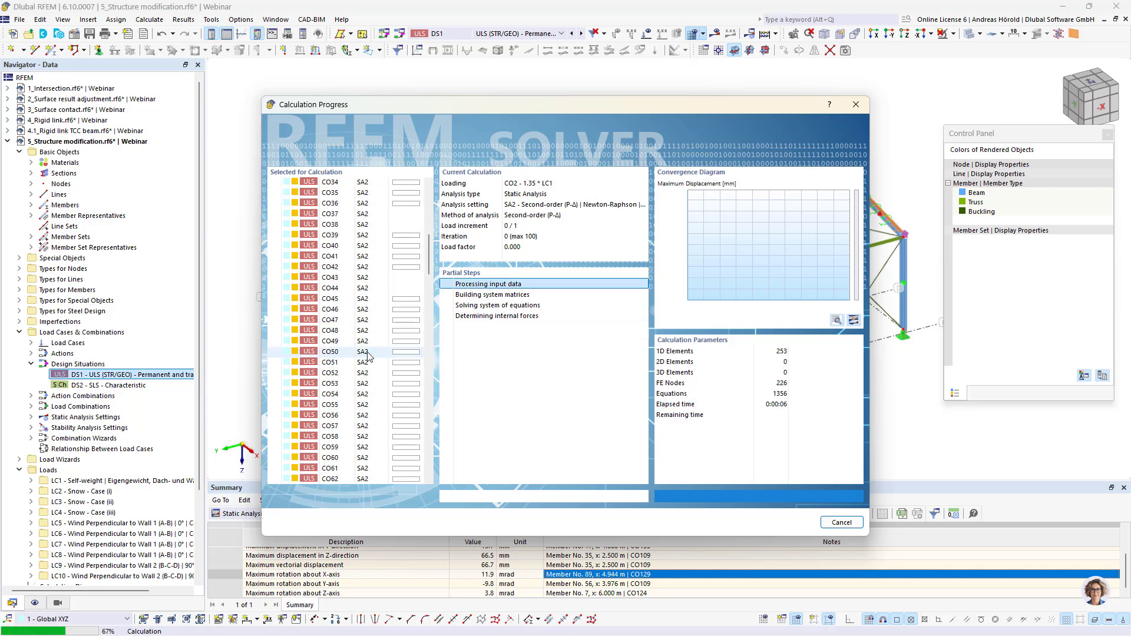
scroll(367, 356, "down", 17)
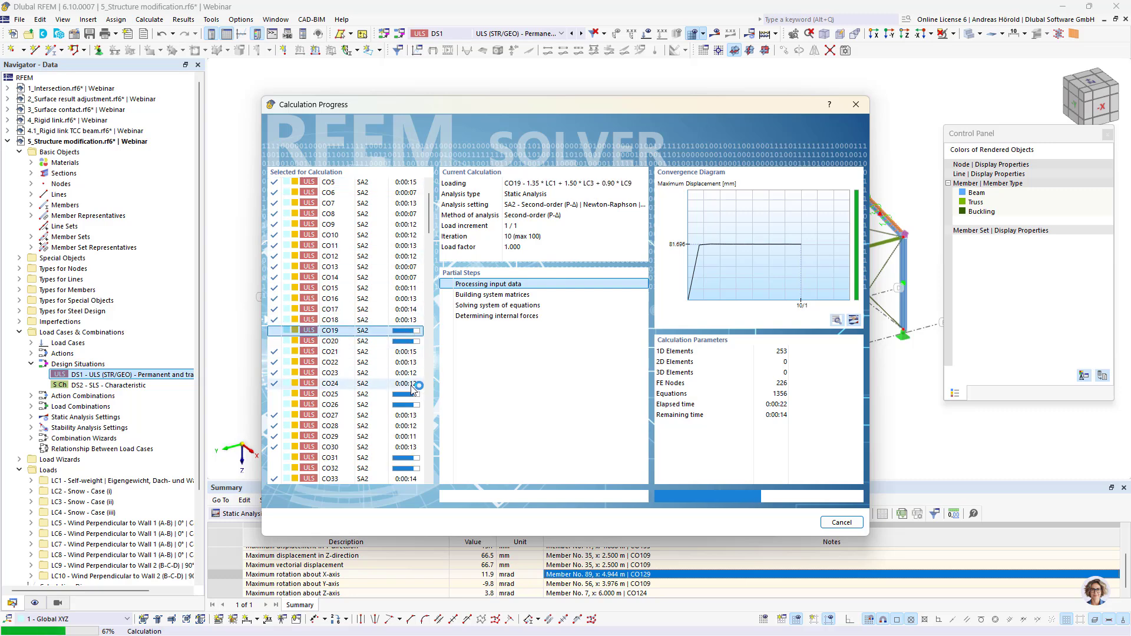
scroll(411, 388, "down", 18)
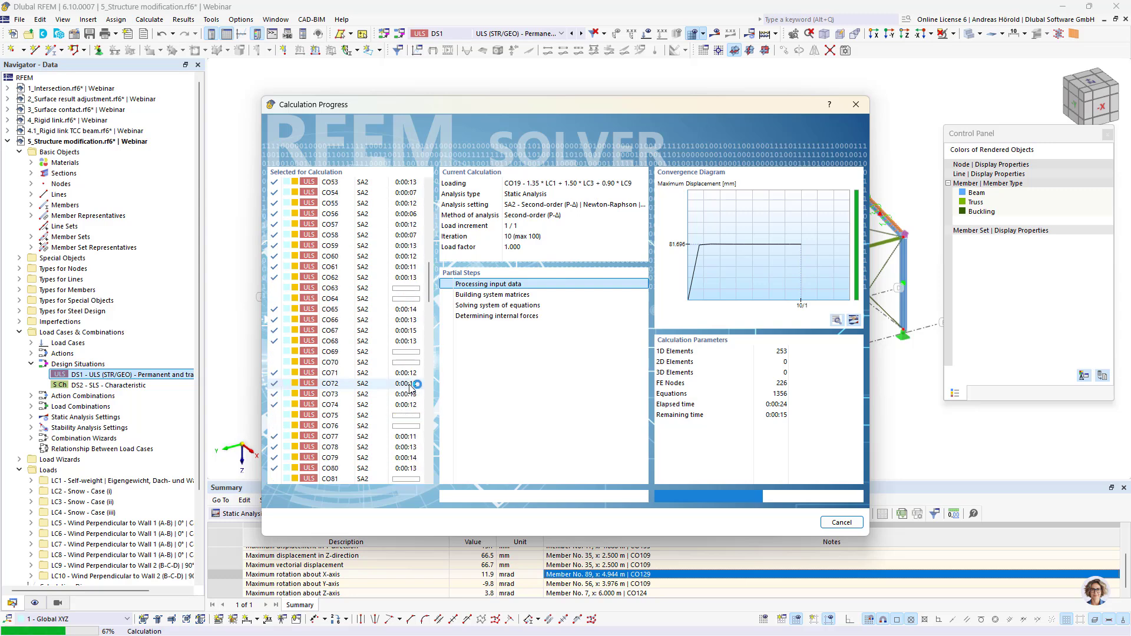
scroll(410, 388, "down", 15)
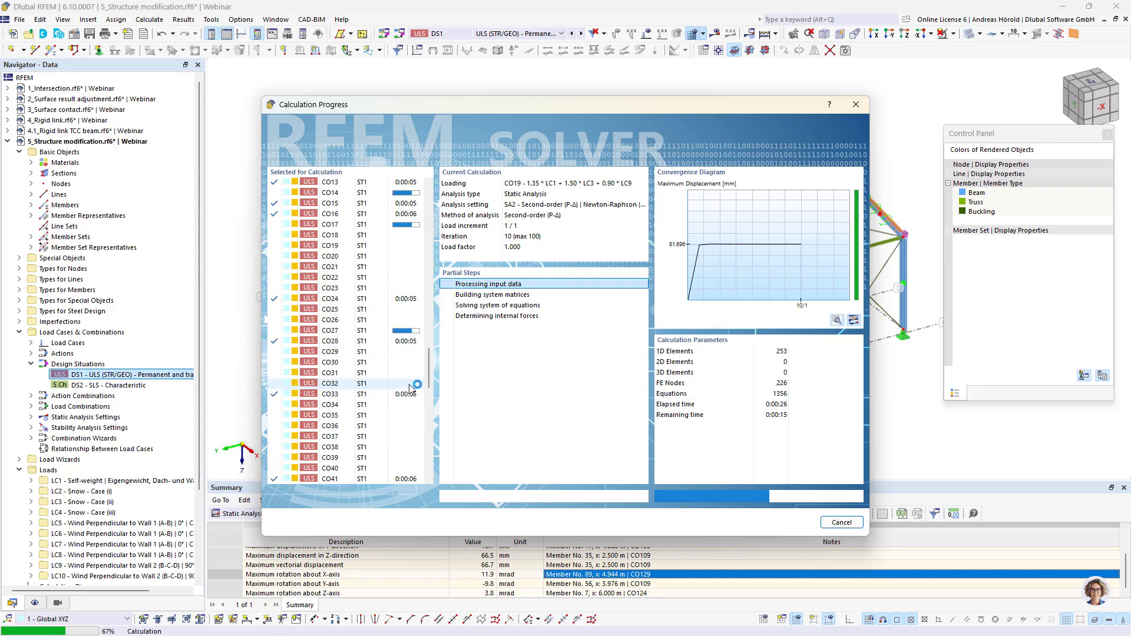
scroll(410, 389, "down", 17)
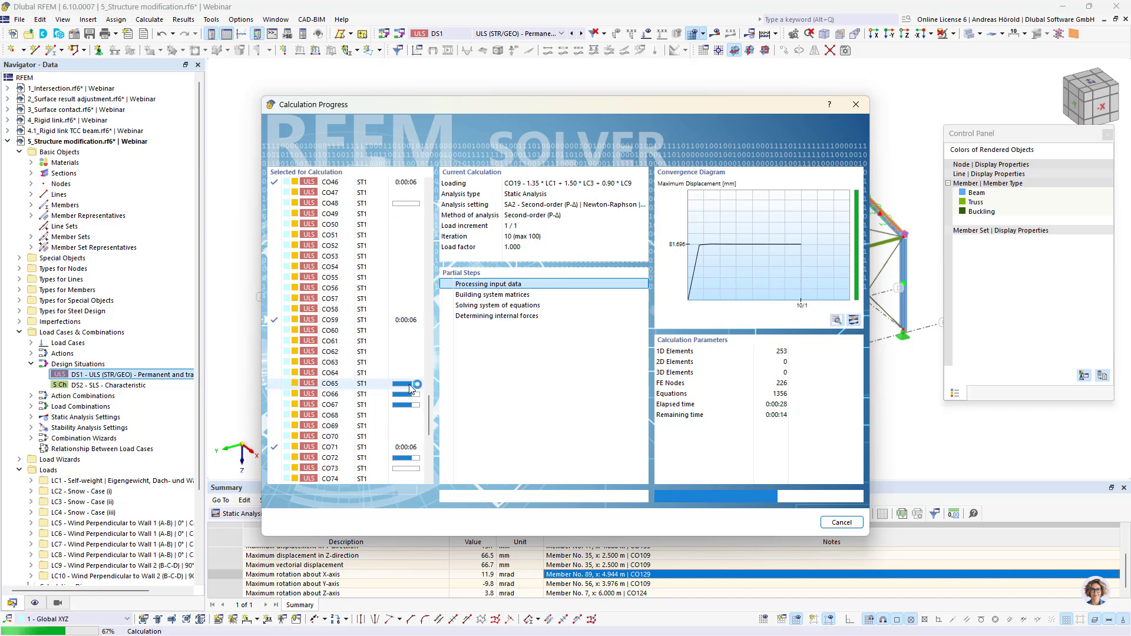
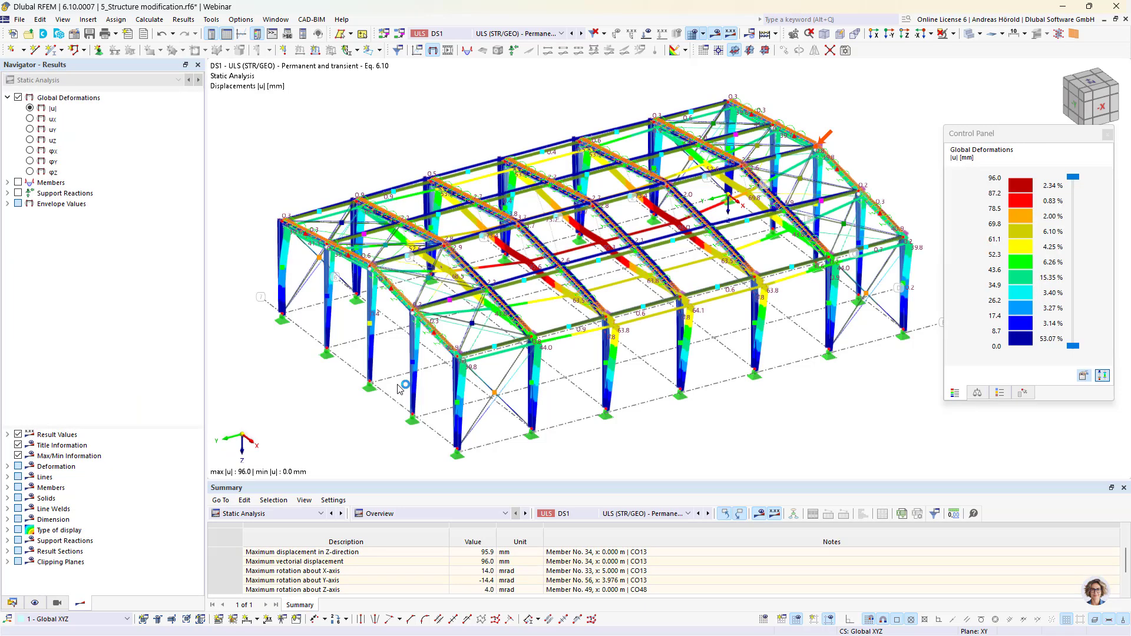
Show the stability analysis results with the critical load factors table
left_click(268, 513)
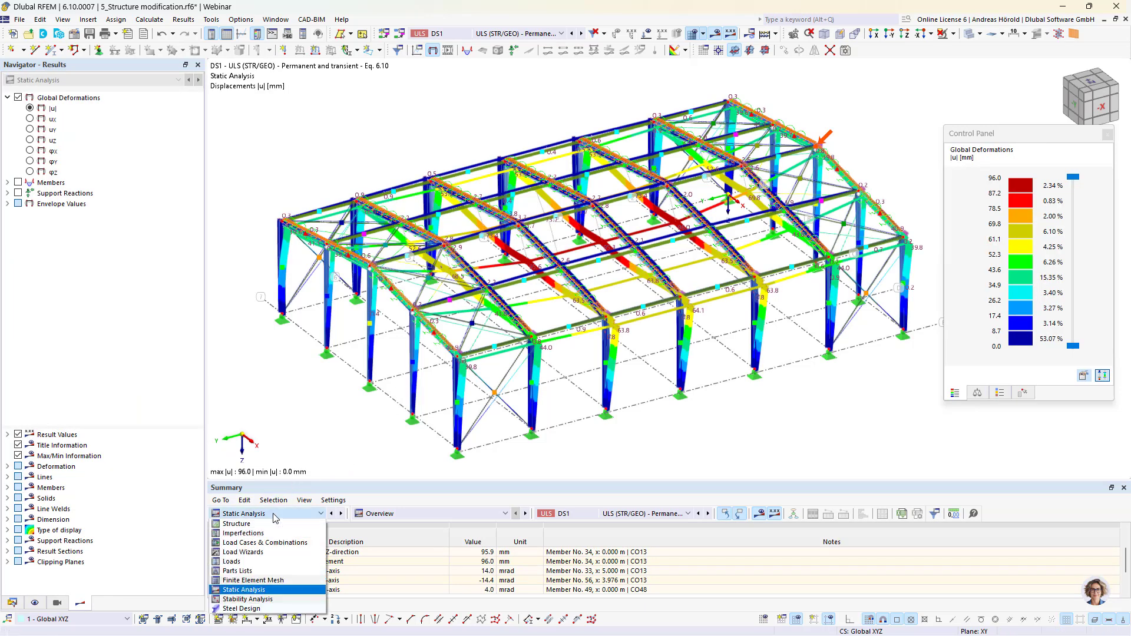
left_click(248, 599)
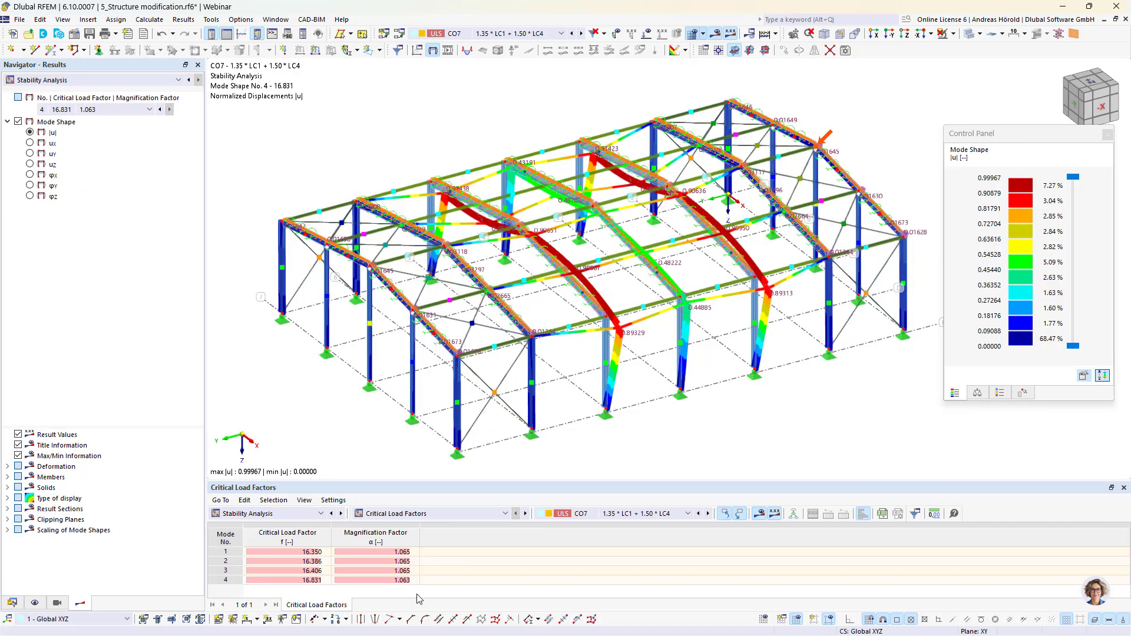
Switch to load combination CO13 and display its mode shapes 1 to 4 one after another on the hall
left_click(644, 515)
left_click(606, 238)
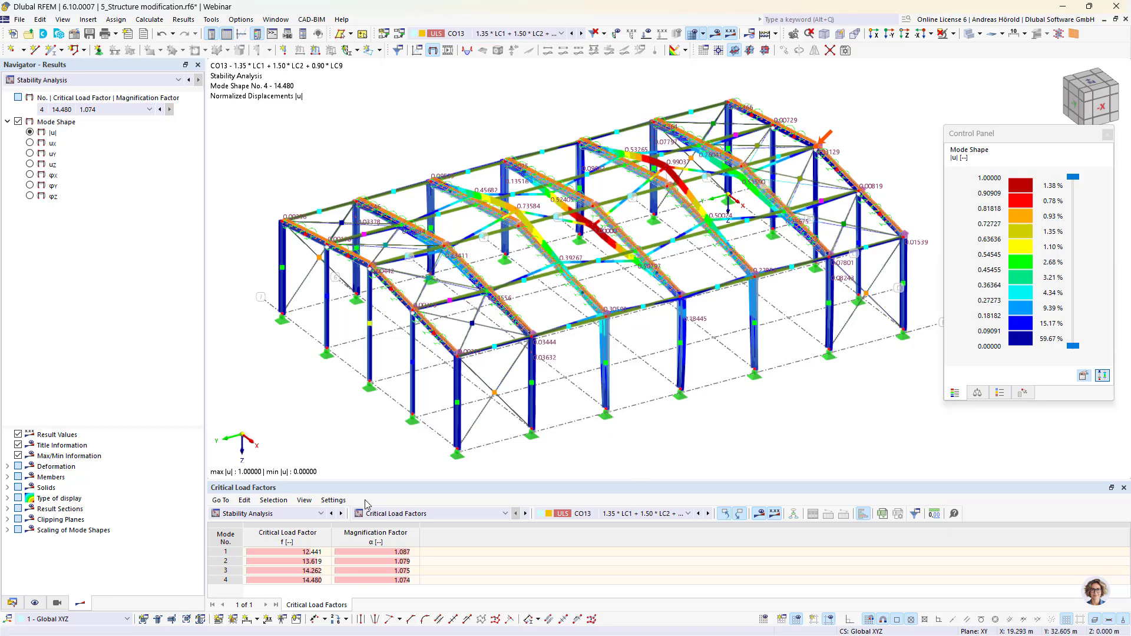
left_click(306, 553)
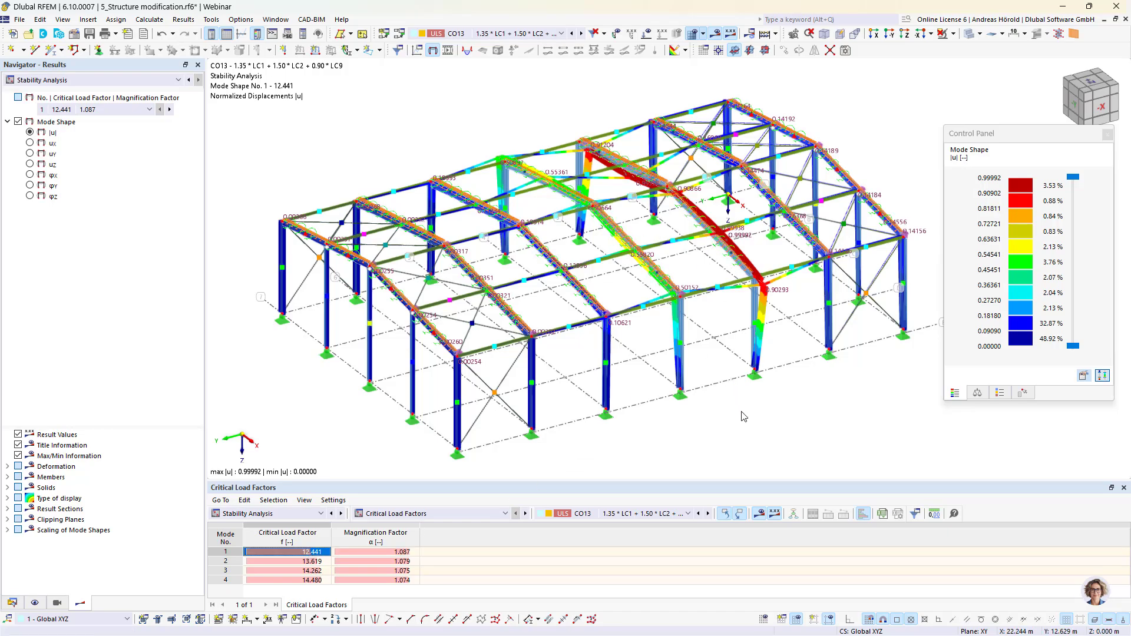
middle_click_drag(745, 412, 773, 406, "ctrl")
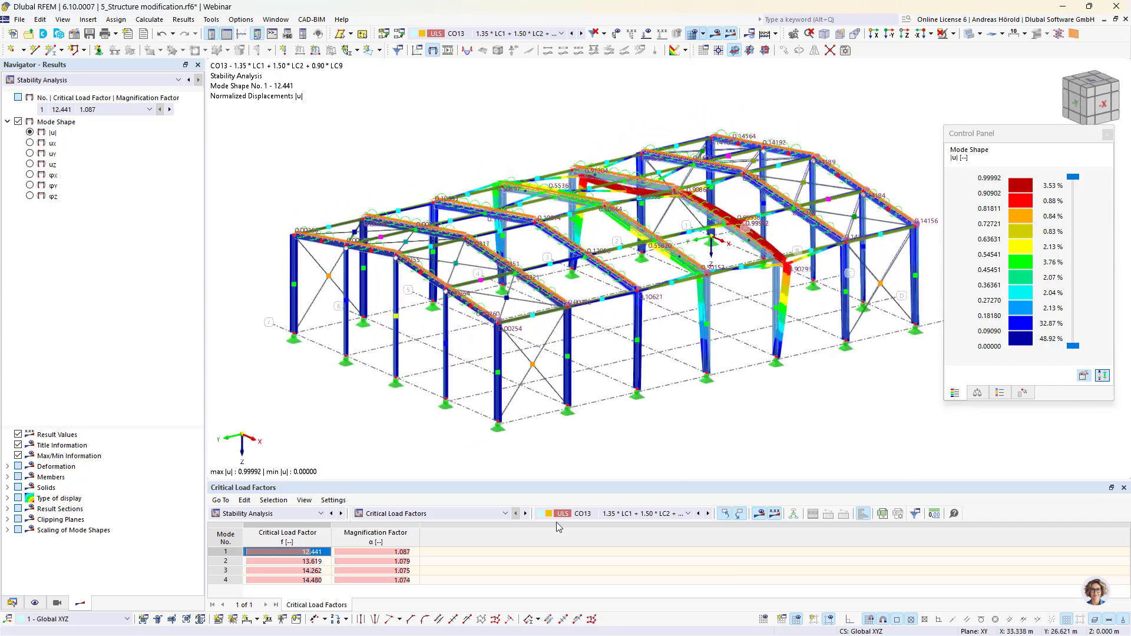
left_click(284, 565)
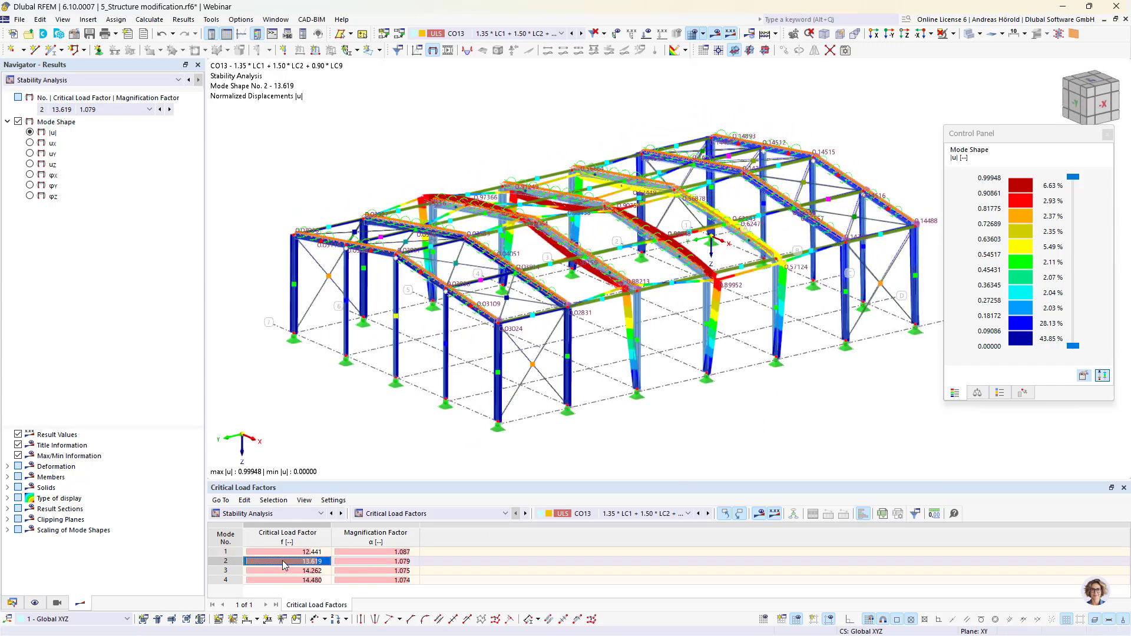
left_click(287, 571)
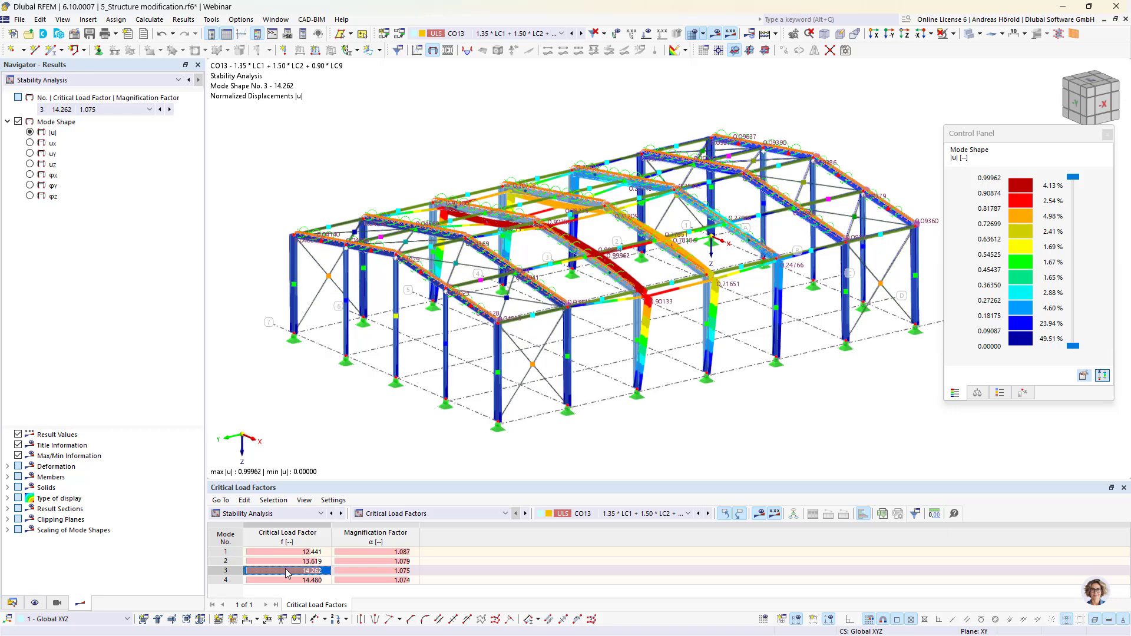
left_click(288, 580)
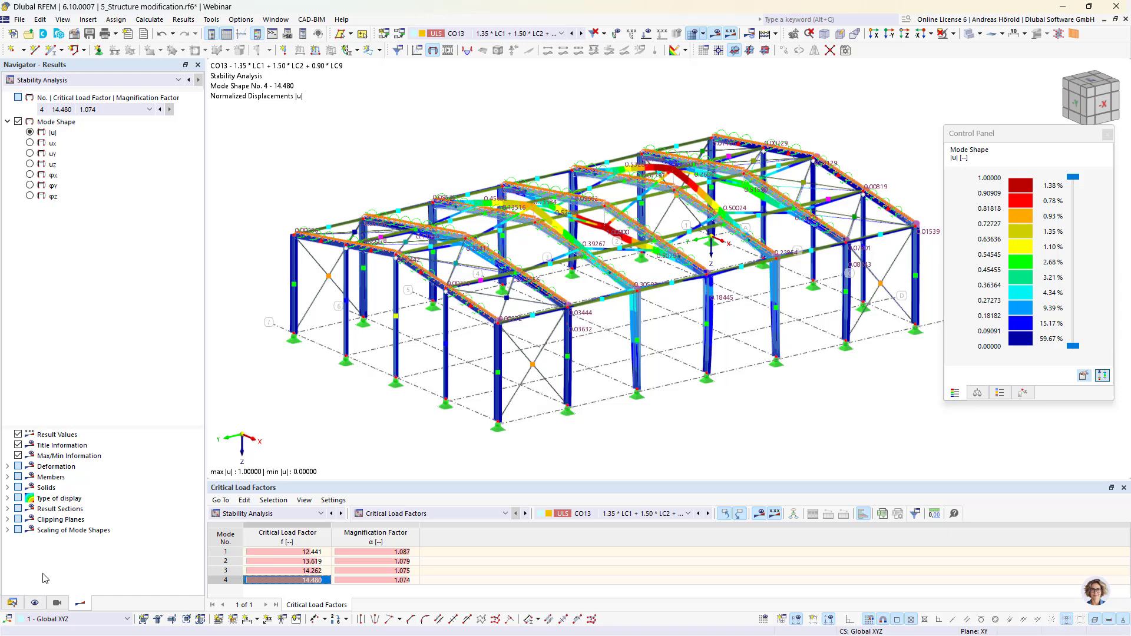
Switch from the structure modification model to the 6_Nodal release model
left_click(12, 603)
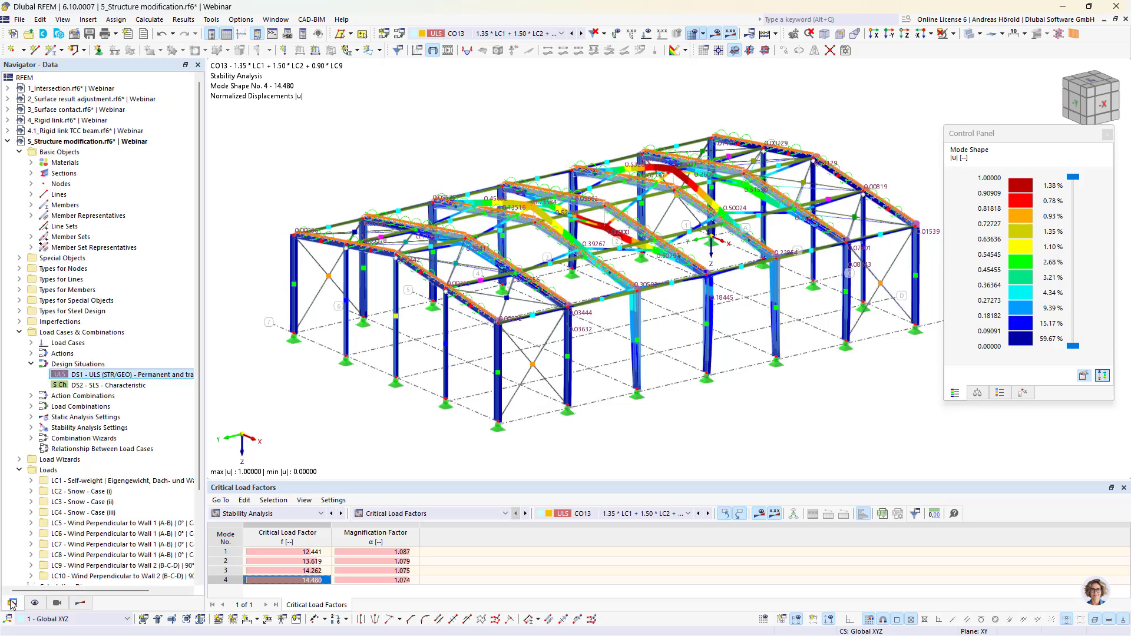
left_click(8, 142)
left_click(75, 152)
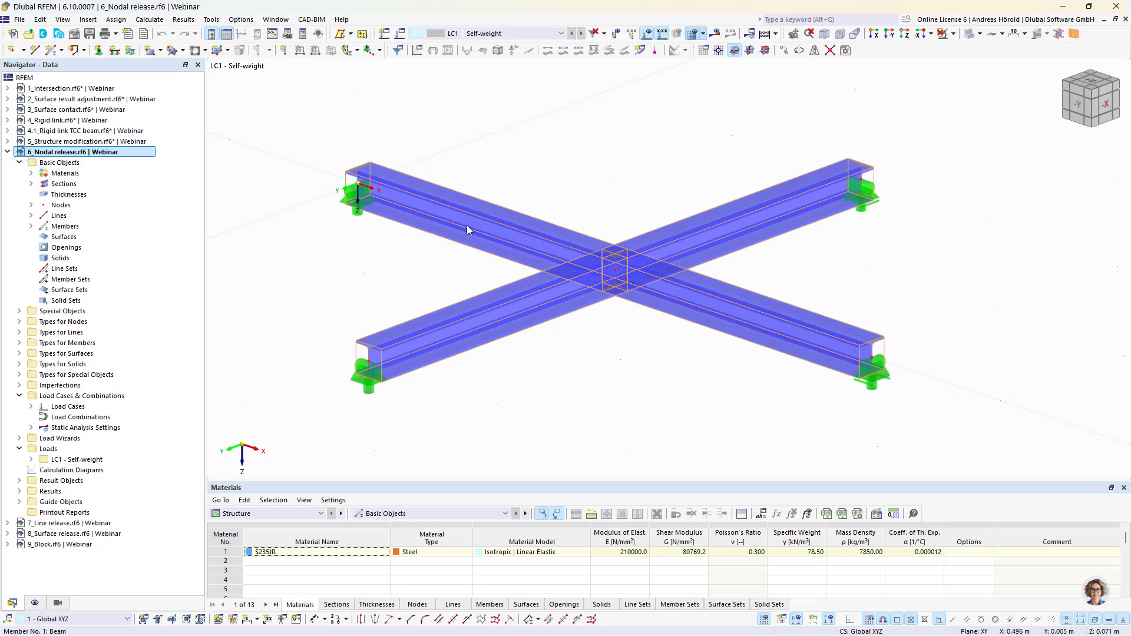
Create a new nodal release and assign it to node 5 at the crossing of the beams
middle_click_drag(639, 371, 576, 343, "ctrl")
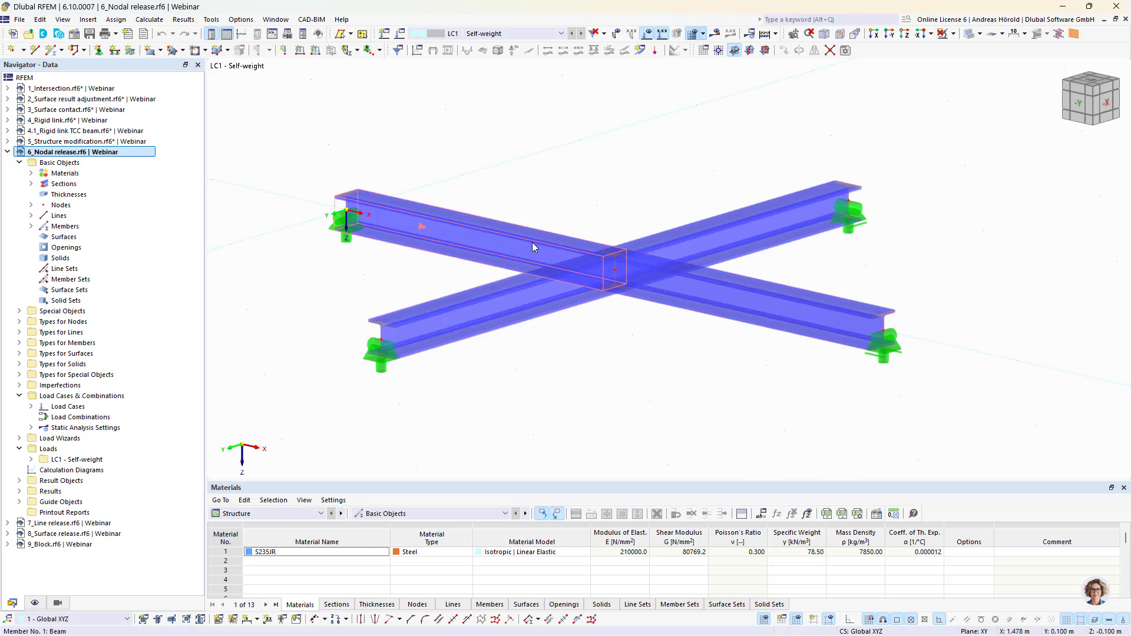
left_click(88, 20)
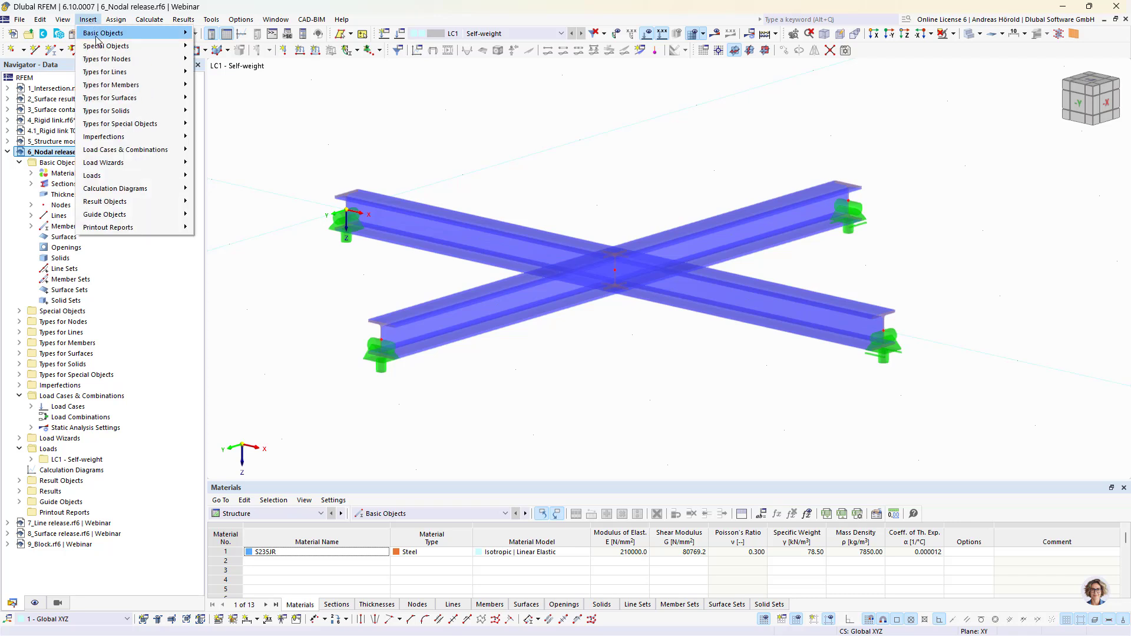
mouse_move(105, 51)
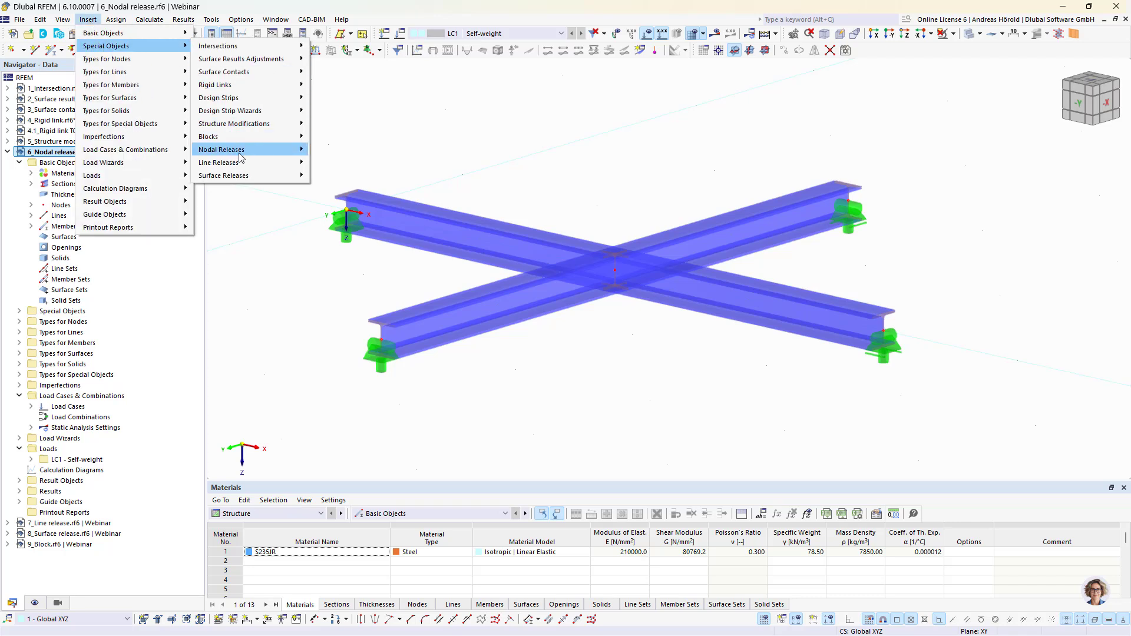
mouse_move(245, 151)
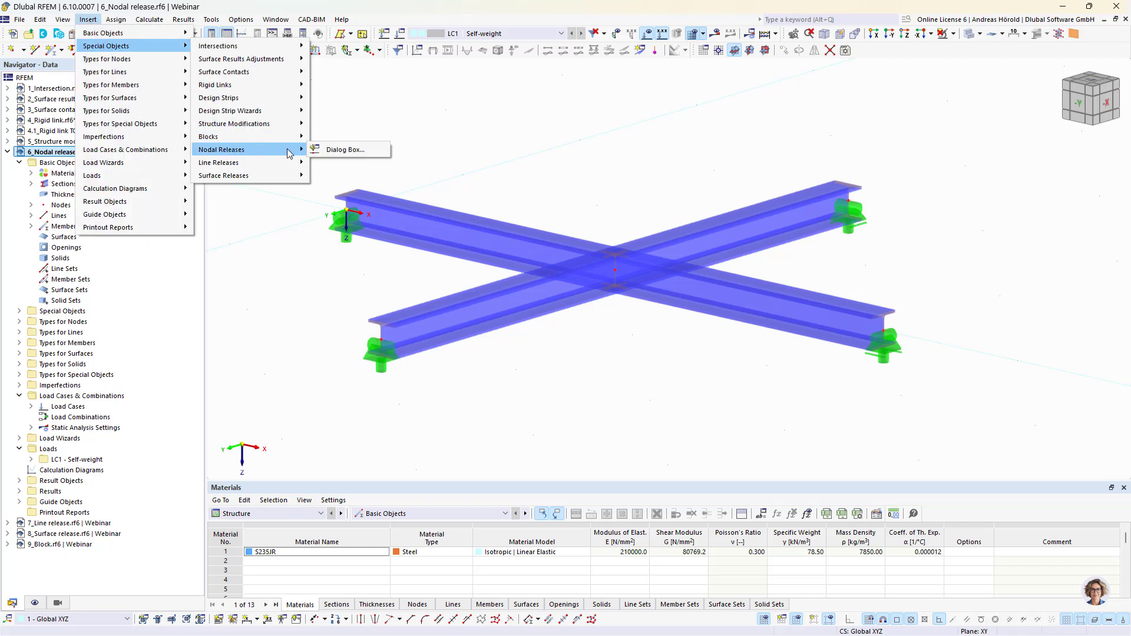
left_click(335, 152)
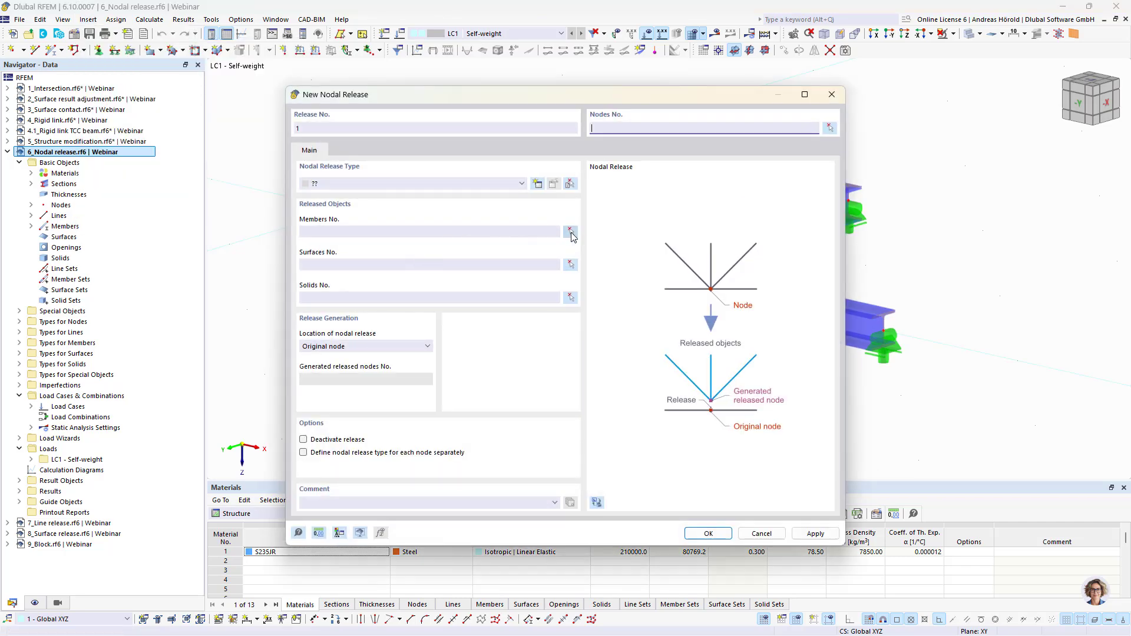
left_click(830, 128)
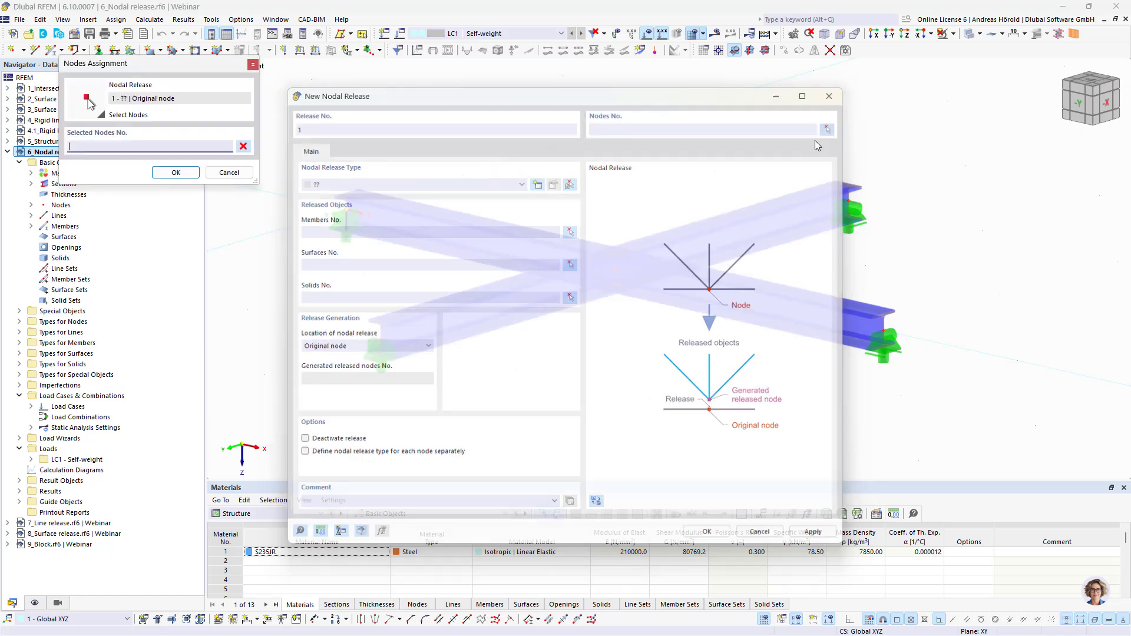
left_click(615, 270)
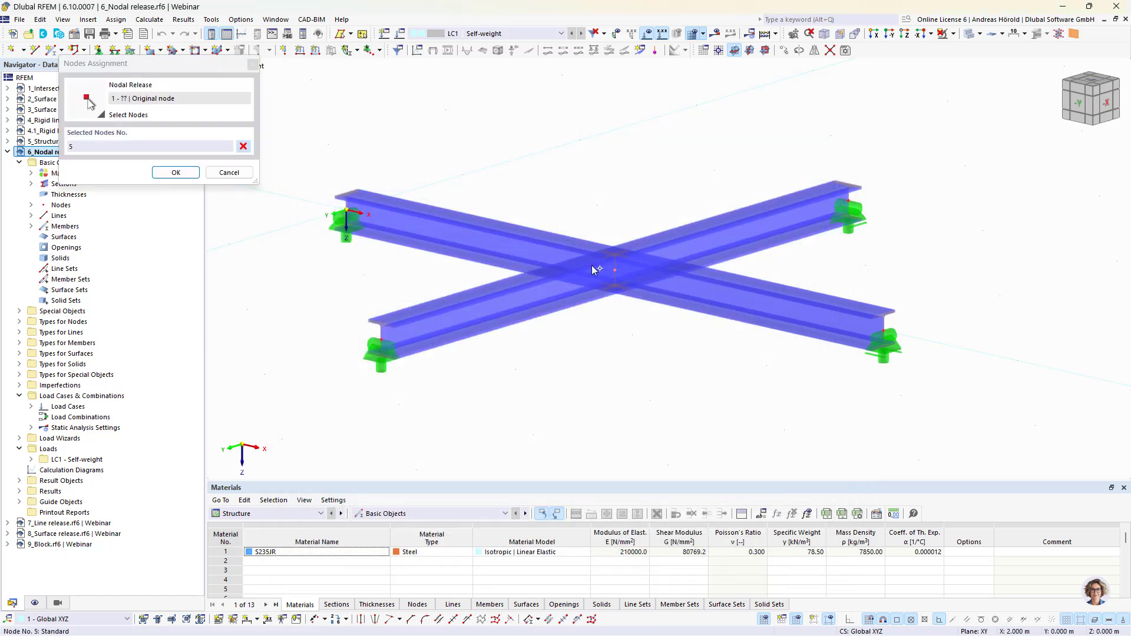
left_click(175, 173)
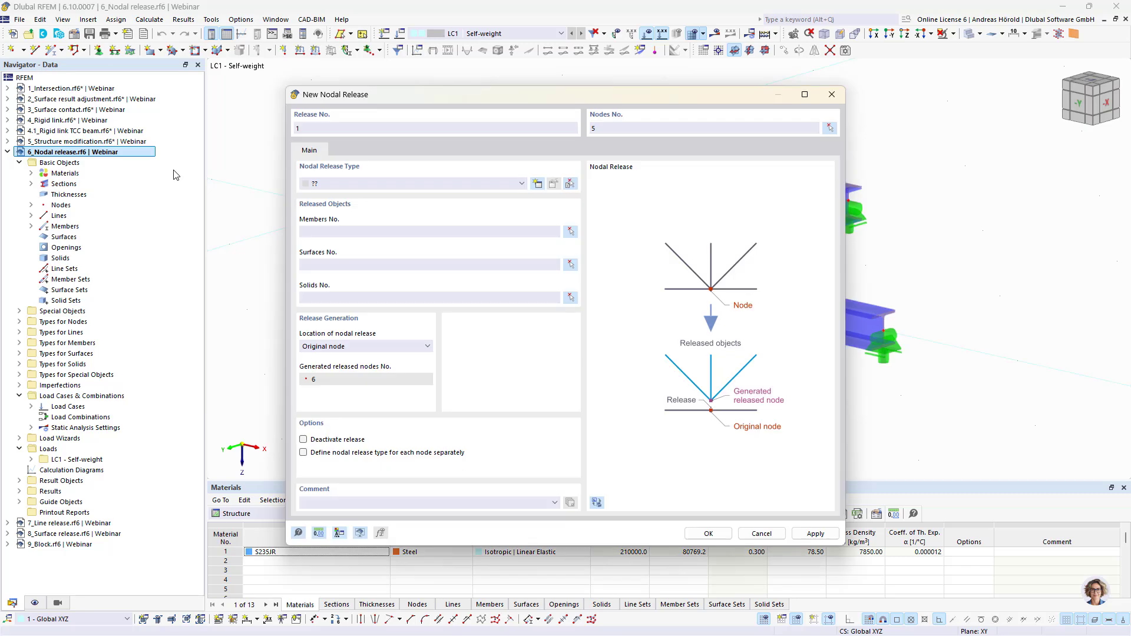
Assign members 2 and 4 as the released objects of the nodal release
left_click(571, 232)
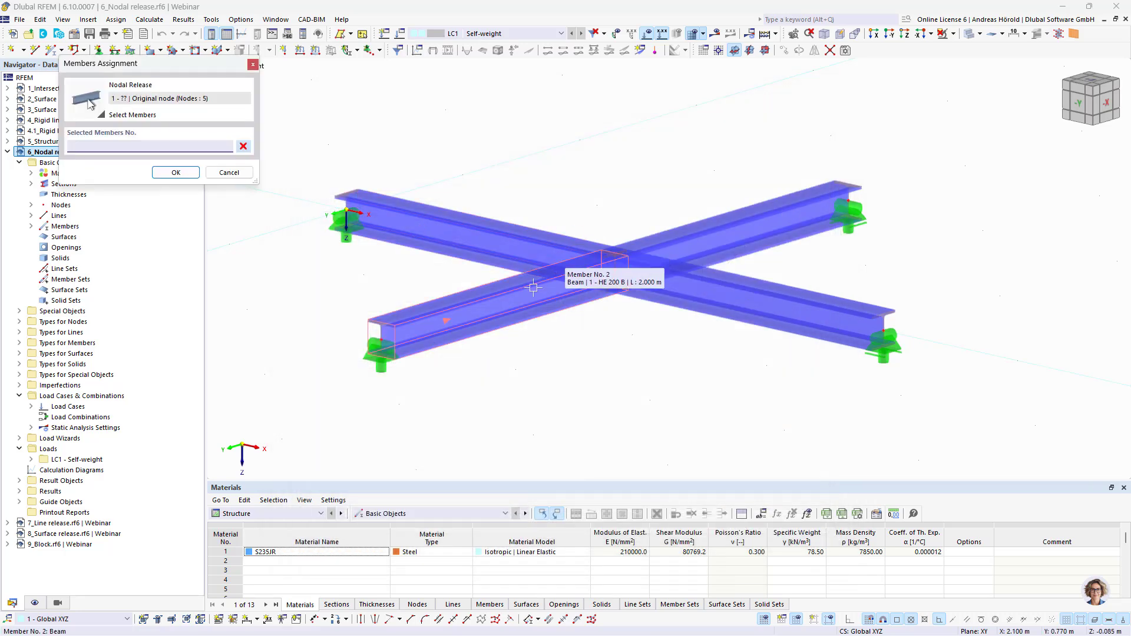
left_click(585, 273)
left_click(682, 244)
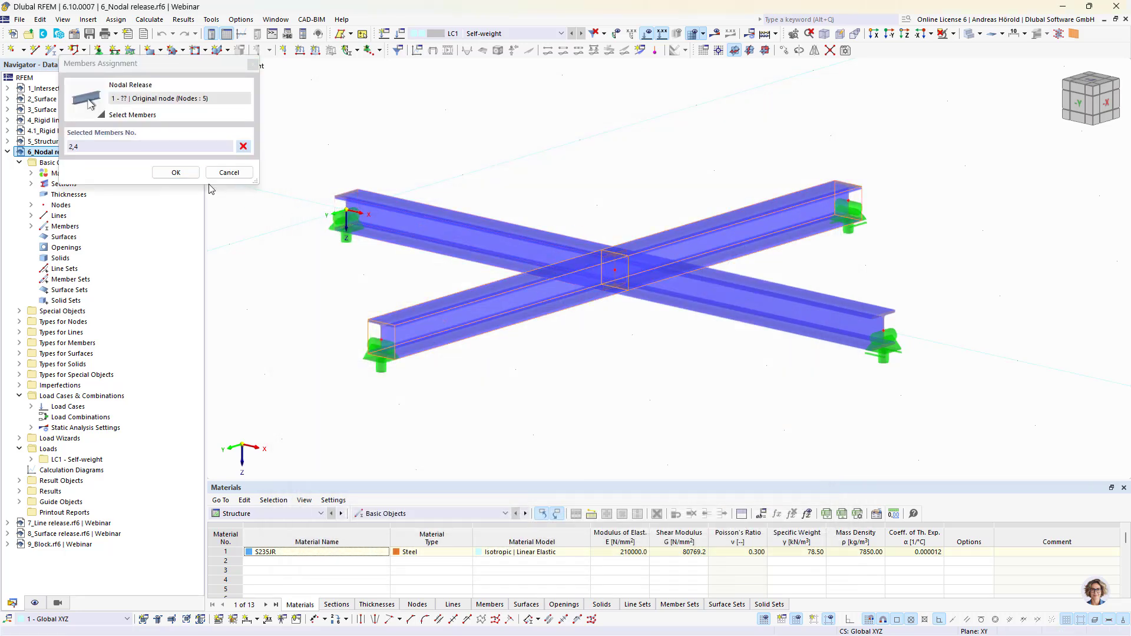
left_click(175, 172)
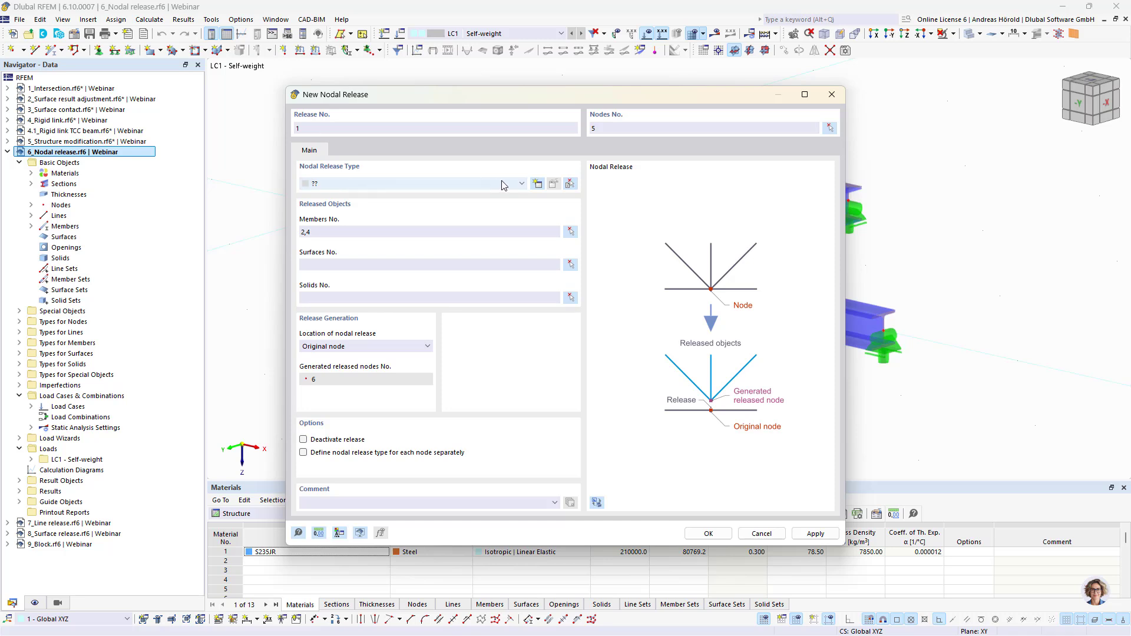
Create a nodal release type releasing only the translations ux, uy and uz, with the uz nonlinearity Fixed if positive Vz
left_click(540, 188)
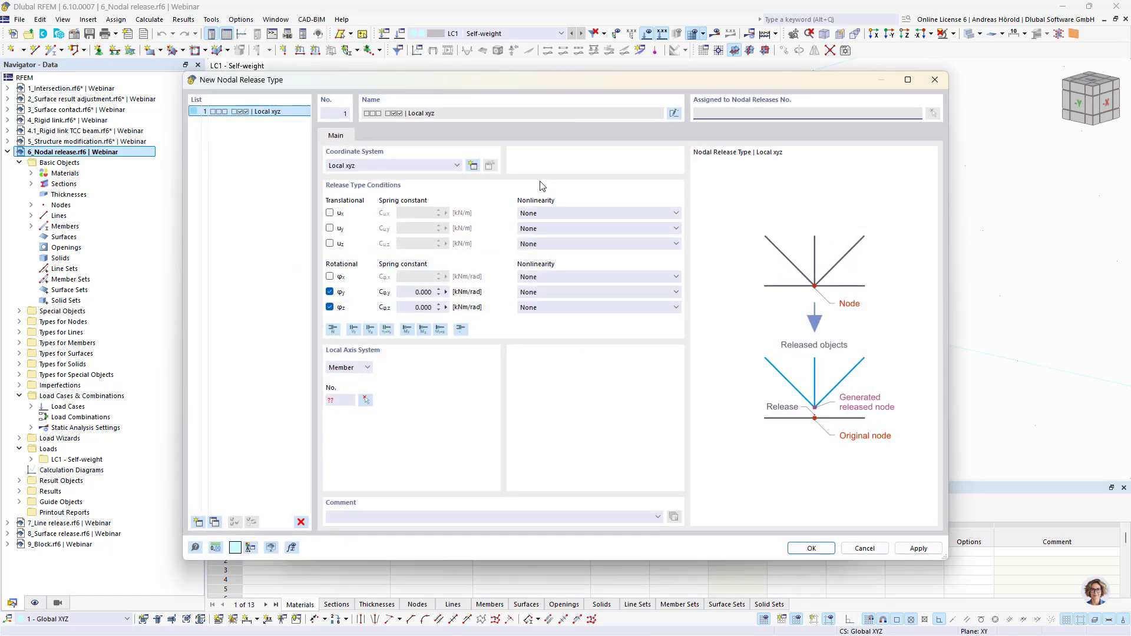
left_click(330, 292)
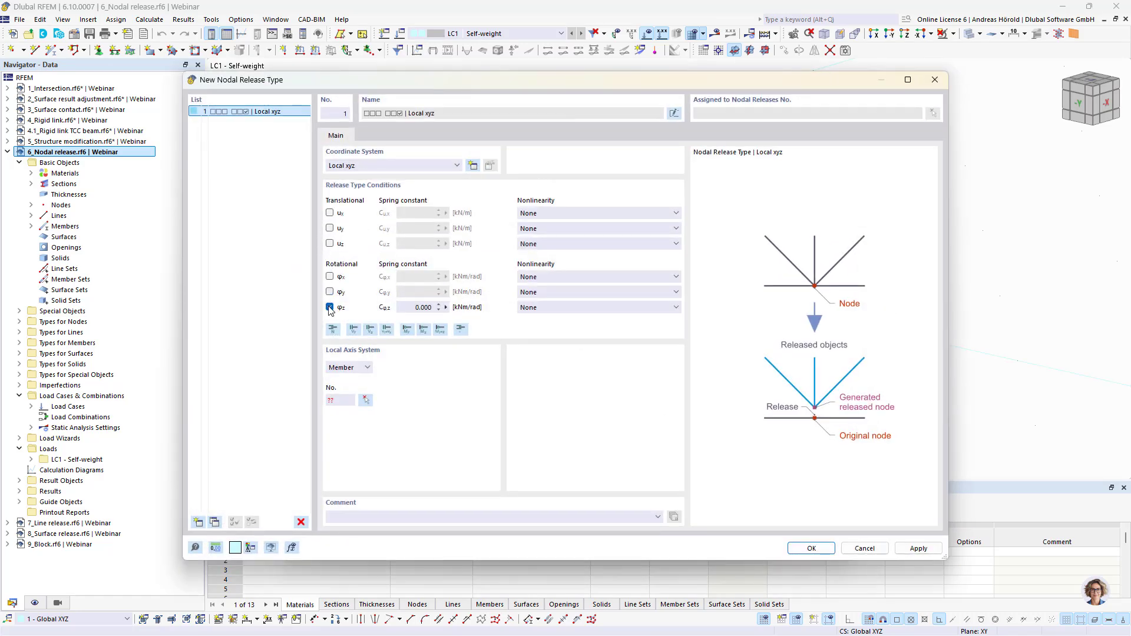
left_click(329, 307)
left_click(329, 228)
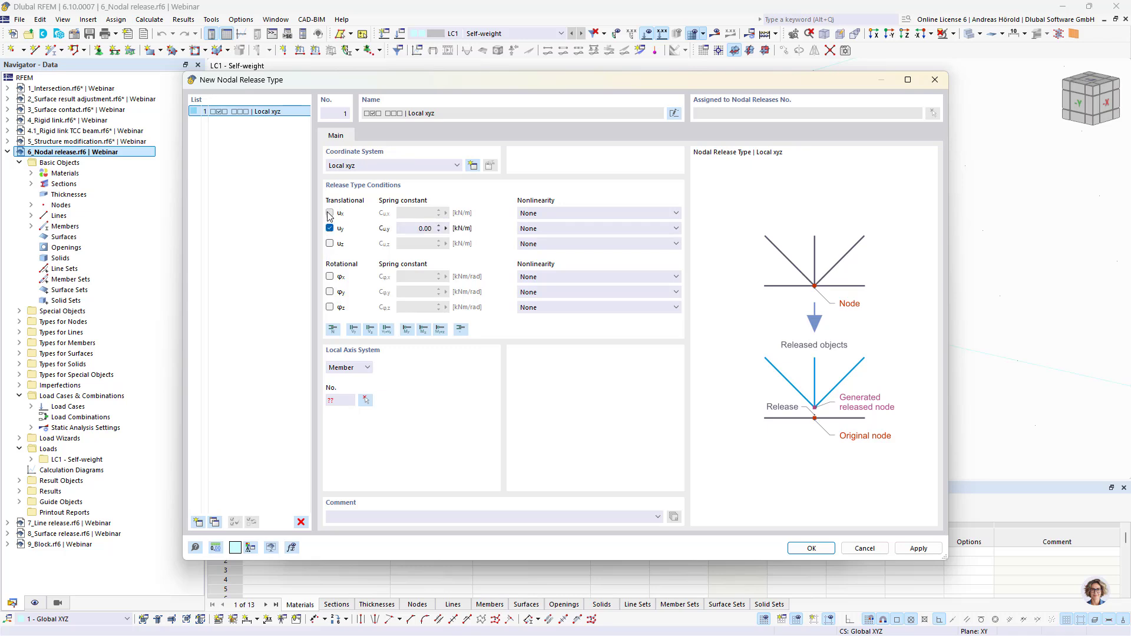
left_click(329, 213)
left_click(329, 243)
left_click(590, 244)
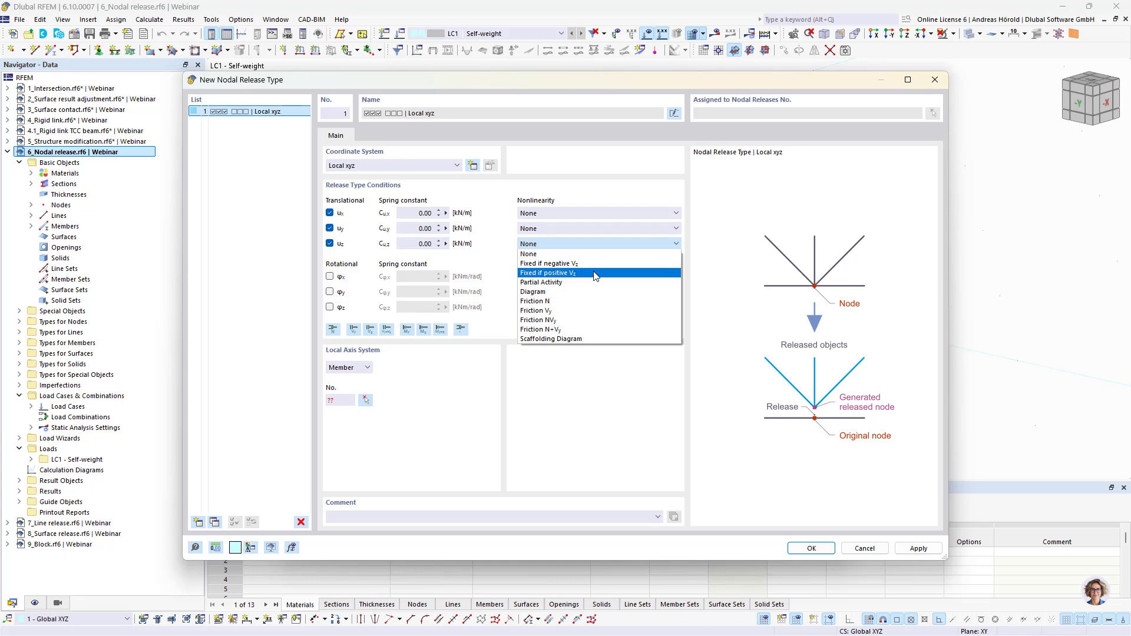
left_click(595, 274)
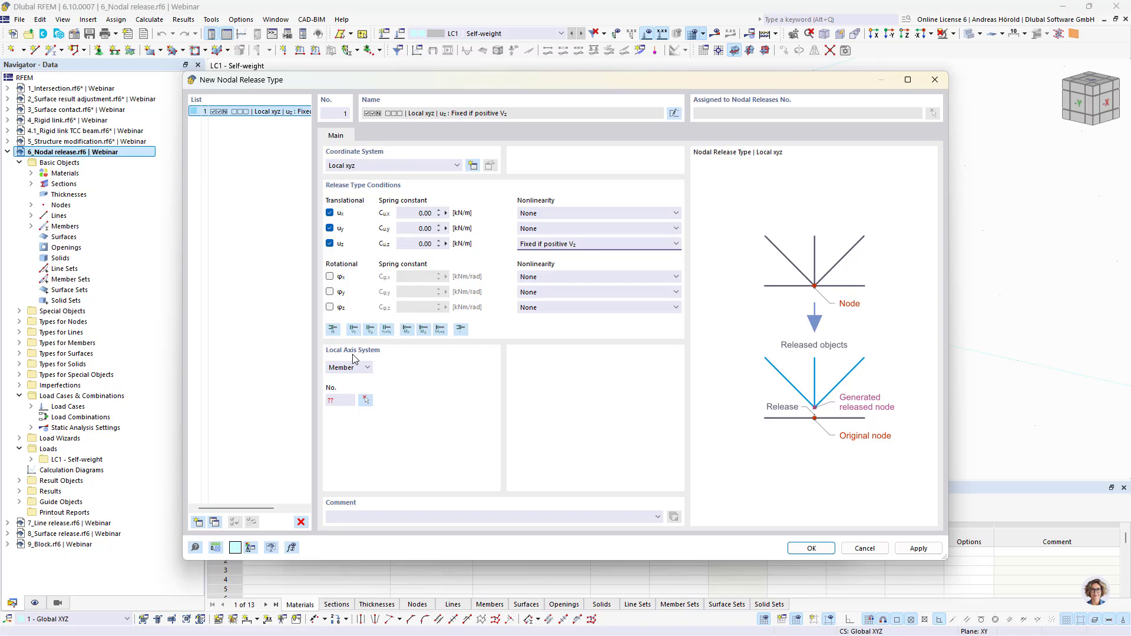
Pick a member at the crossing as the release type's local axis reference, and save the type and the nodal release
left_click(366, 400)
left_click(605, 258)
left_click(813, 549)
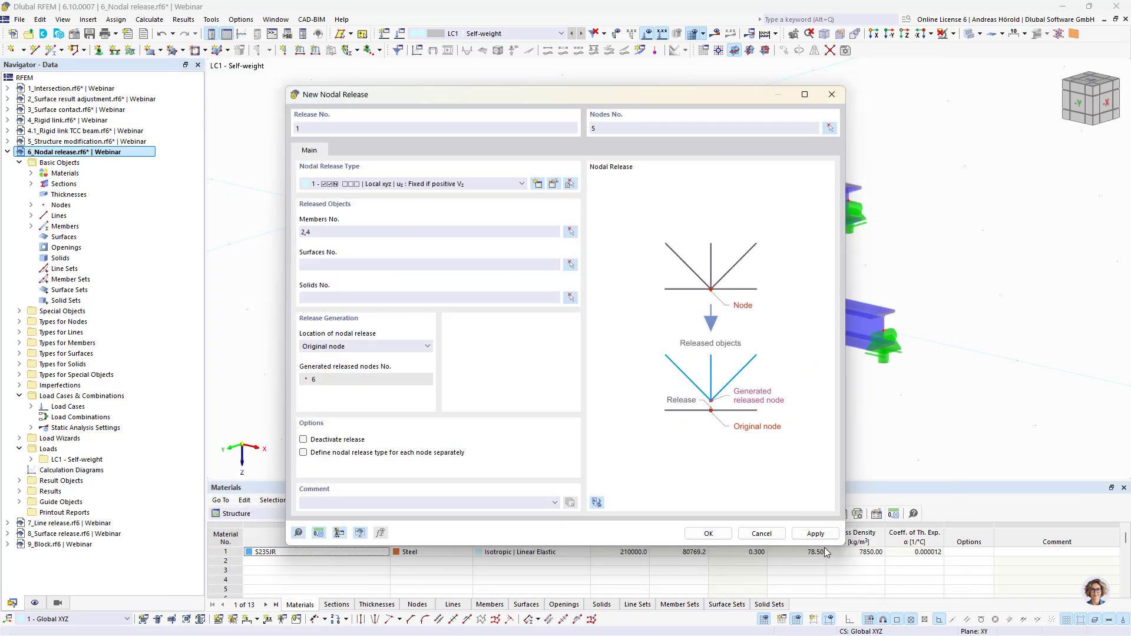
left_click(709, 535)
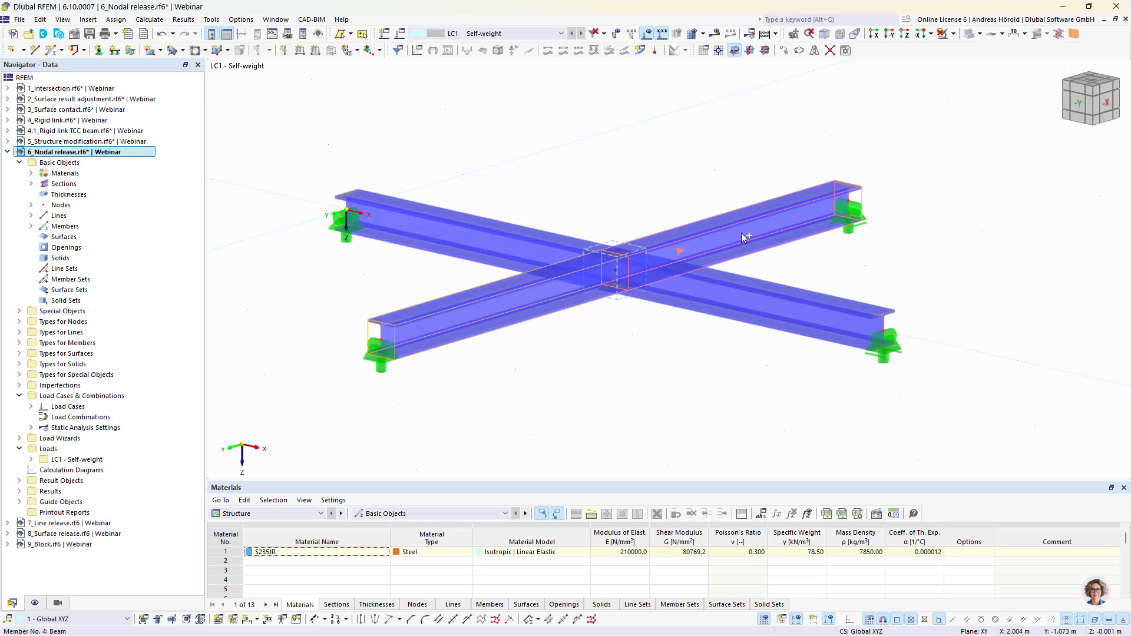
Apply a uniform member load of -30 kN/m in global Z to members 2 and 4 in LC1
left_click(316, 52)
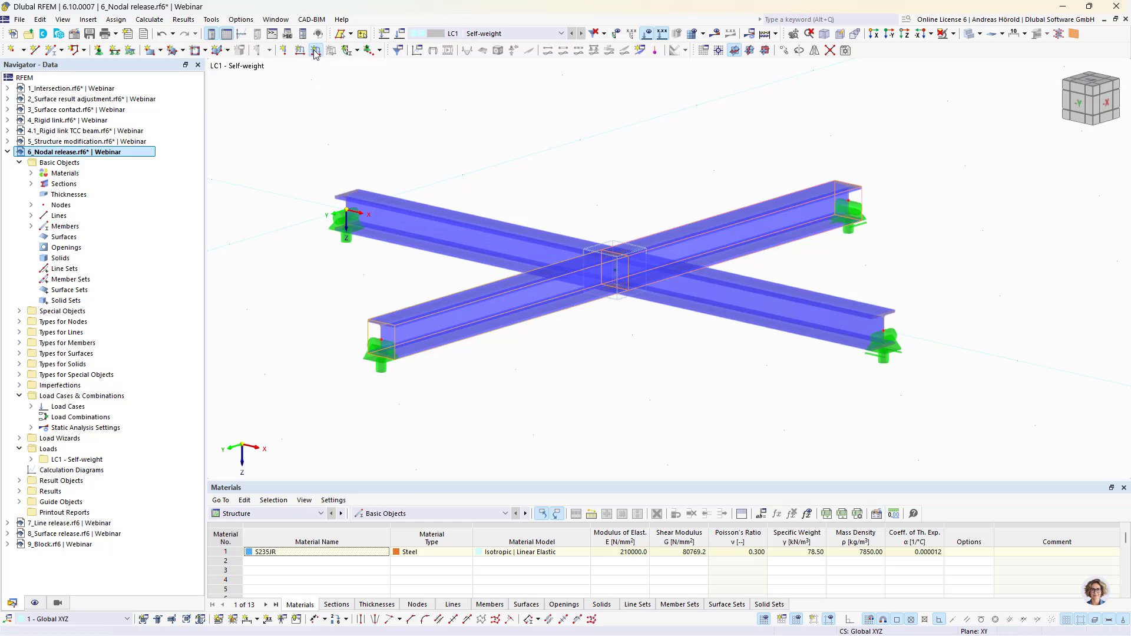
left_click(450, 190)
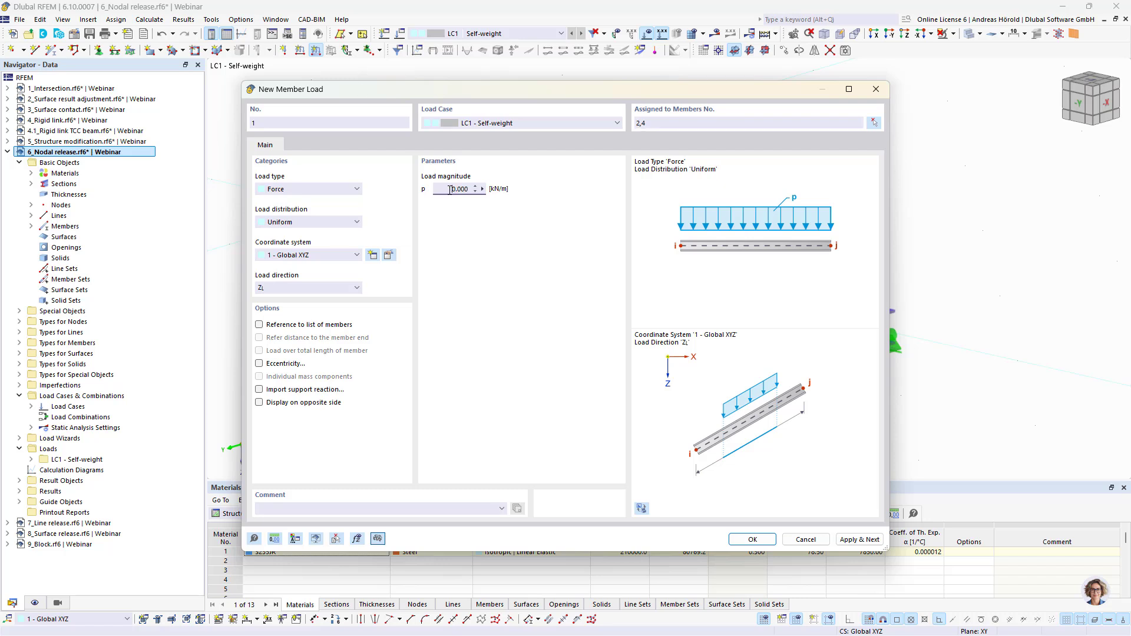
type("-3")
left_click(753, 539)
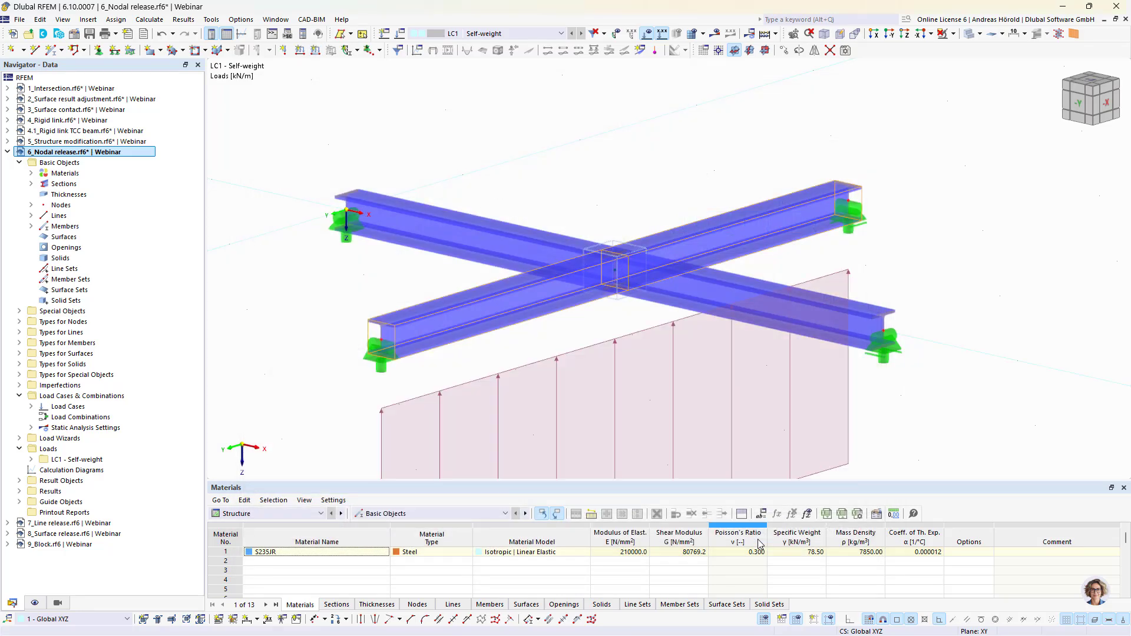
Calculate LC1 and show the global deformations of the crossing beams under the upward load
scroll(741, 465, "down", 2)
middle_click_drag(727, 419, 701, 340)
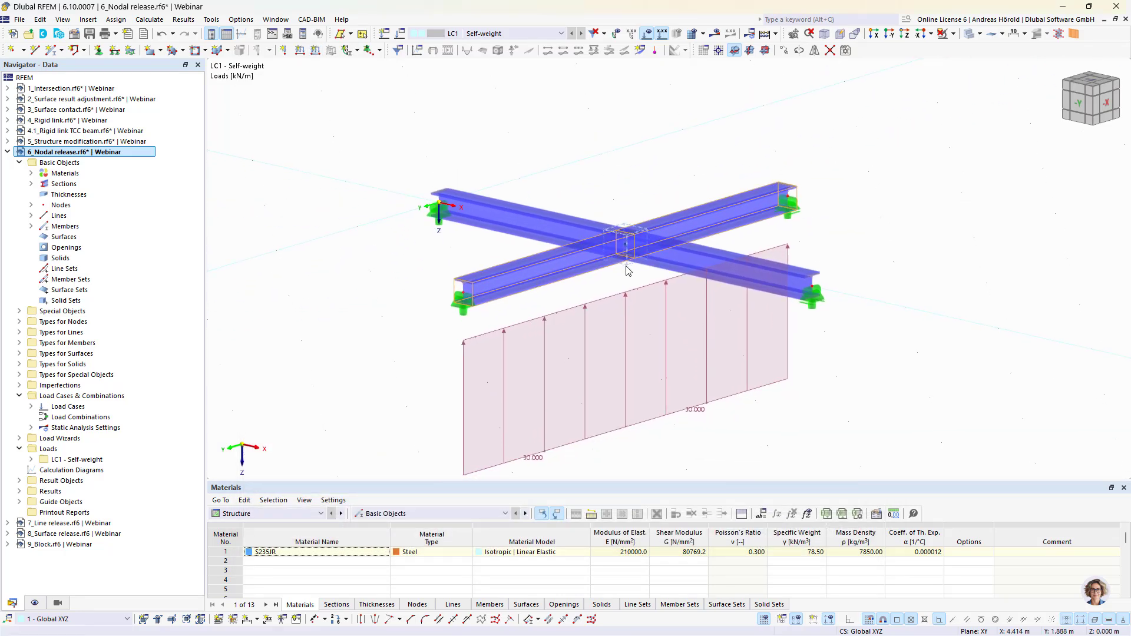
left_click(717, 34)
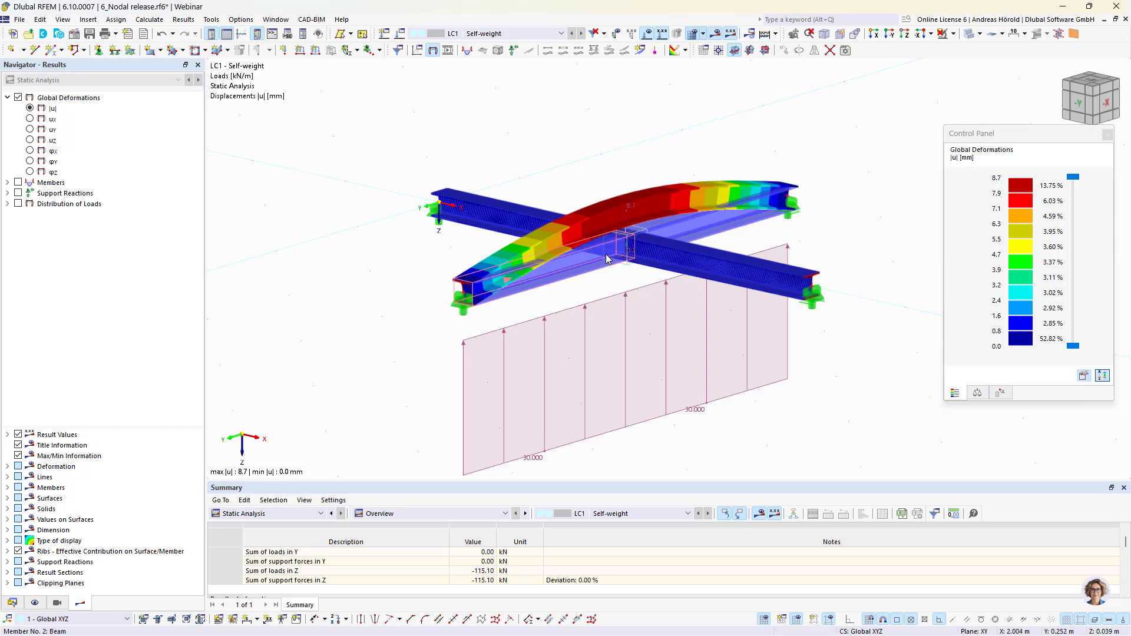
Change the load magnitude on members 2 and 4 to 30 kN/m and recalculate LC1 to show the deformations
left_click_drag(798, 388, 505, 455)
double_click(546, 411)
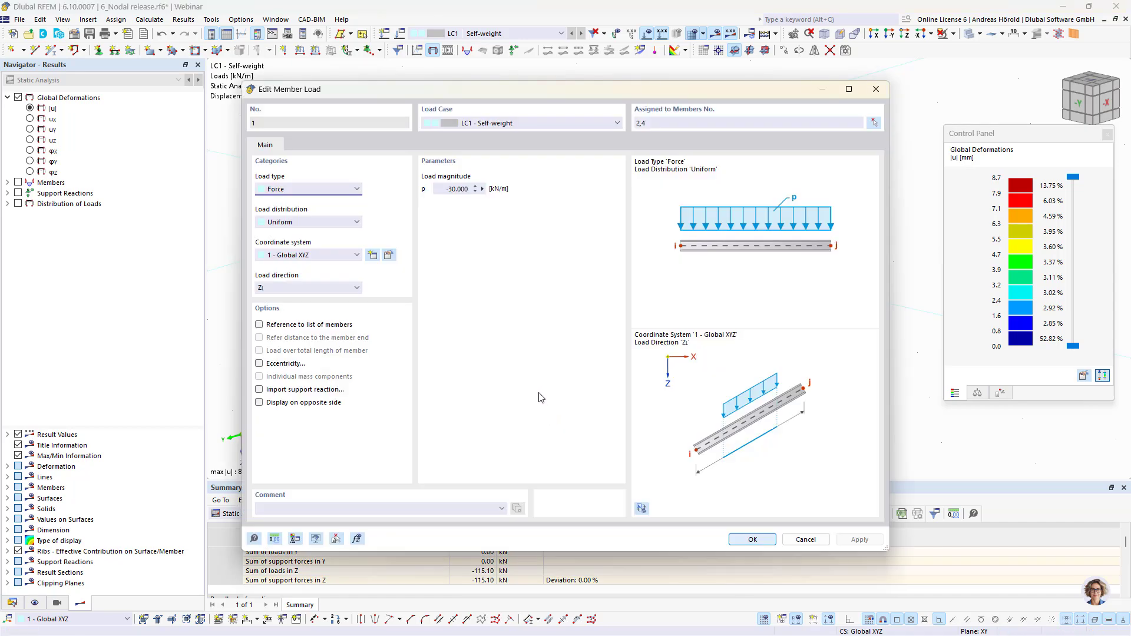
left_click(444, 188)
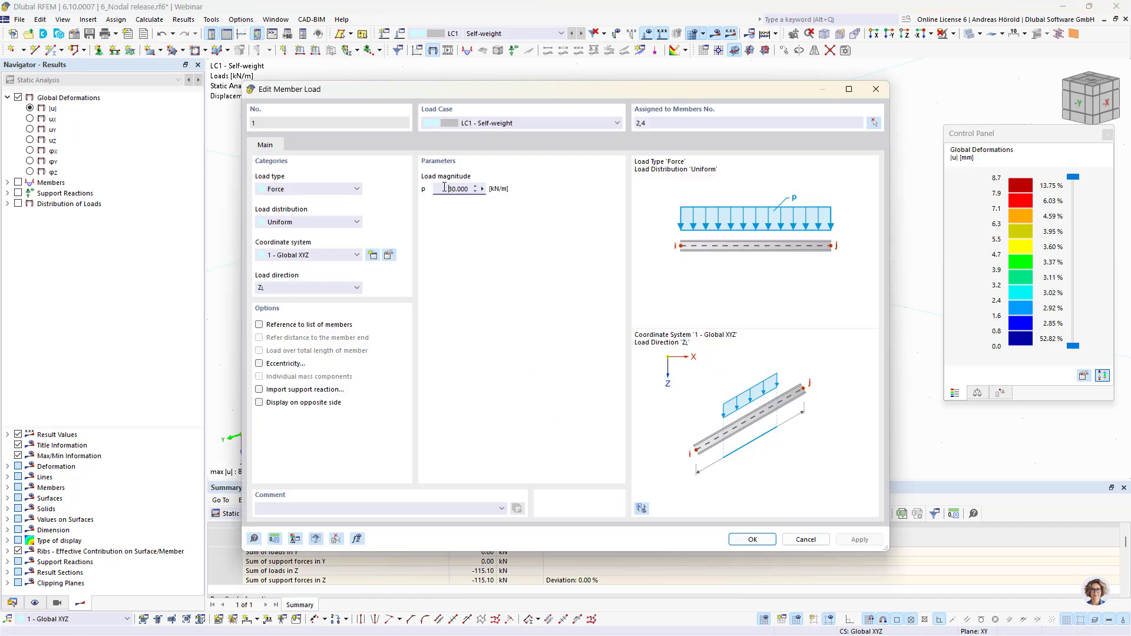
left_click(753, 540)
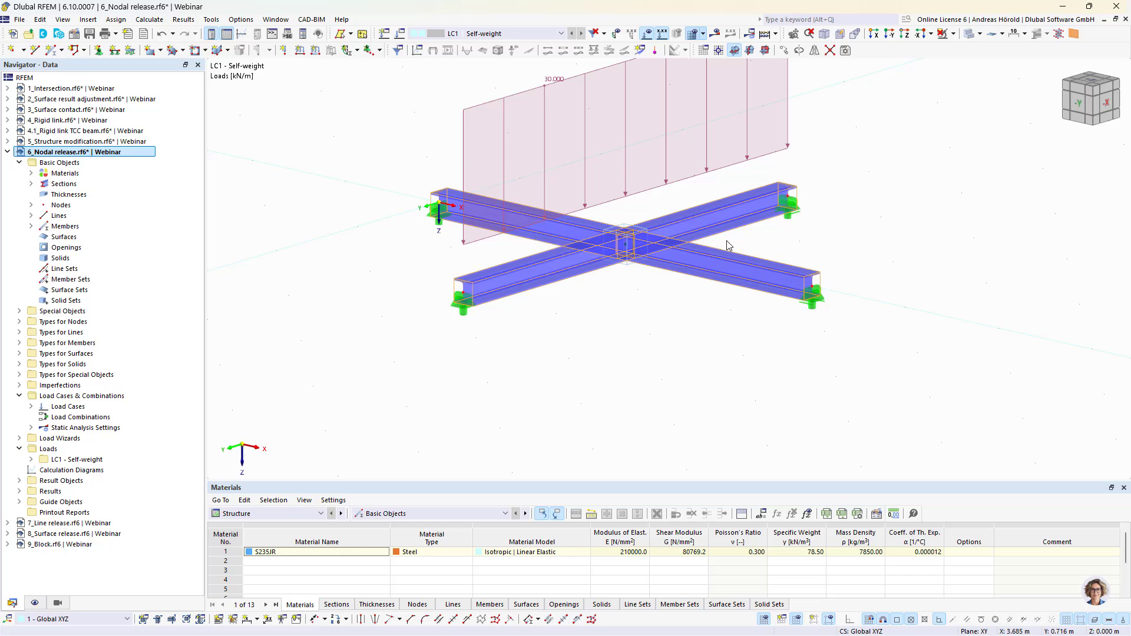
left_click(716, 33)
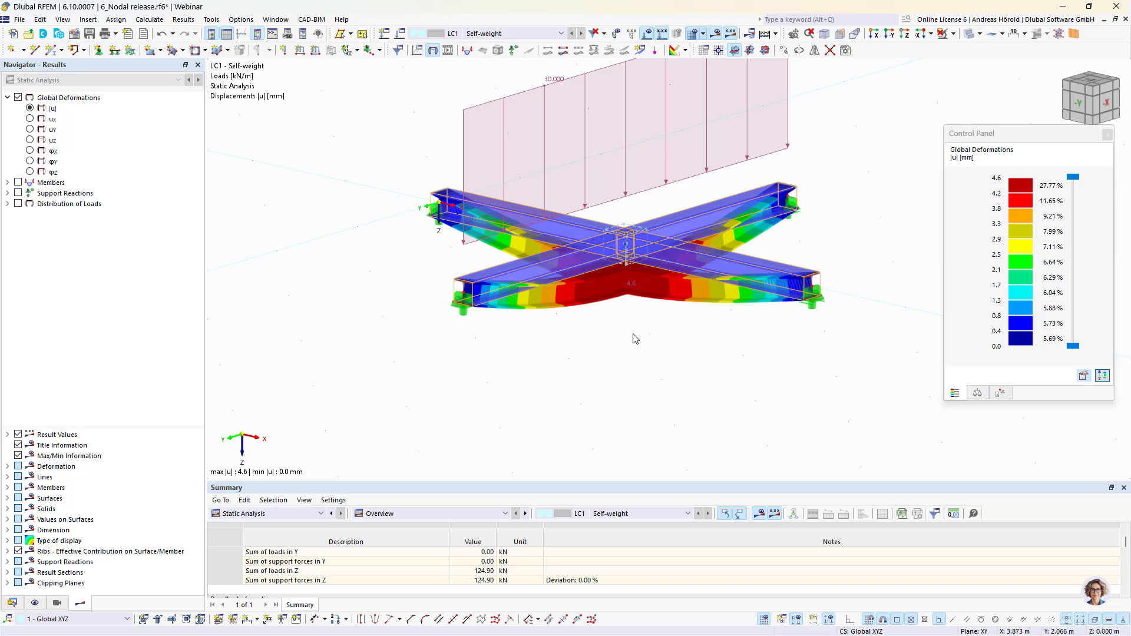
Switch to the model 7_Line release.rf6 and examine the slab's internal forces and the edge beam's moments
middle_click_drag(634, 339, 554, 412)
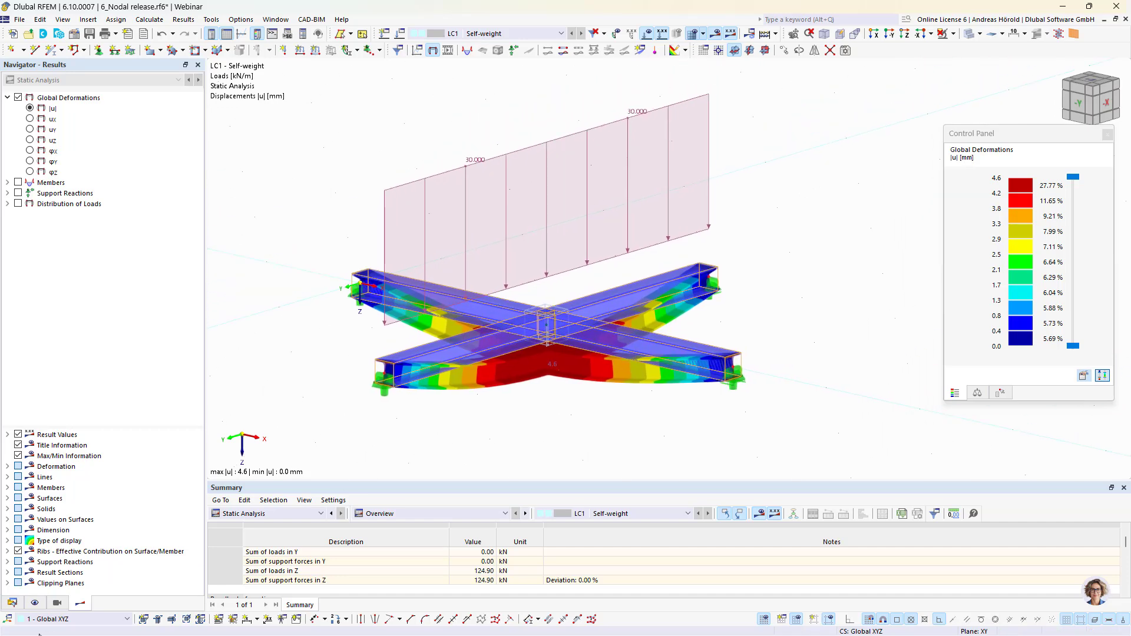
left_click(12, 605)
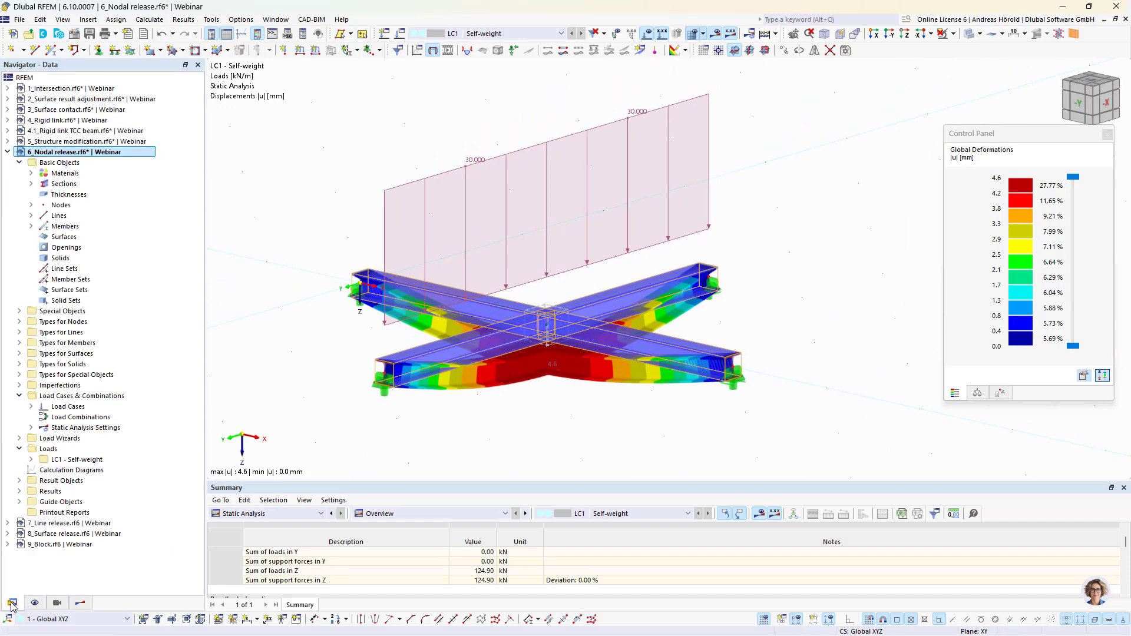
left_click(9, 152)
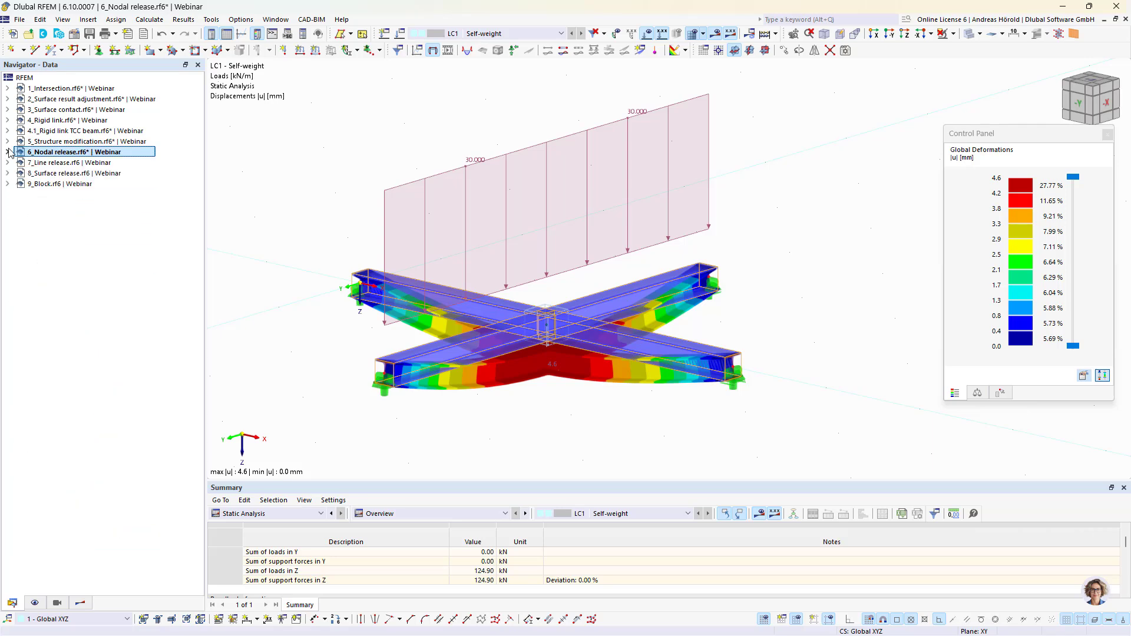
left_click(76, 163)
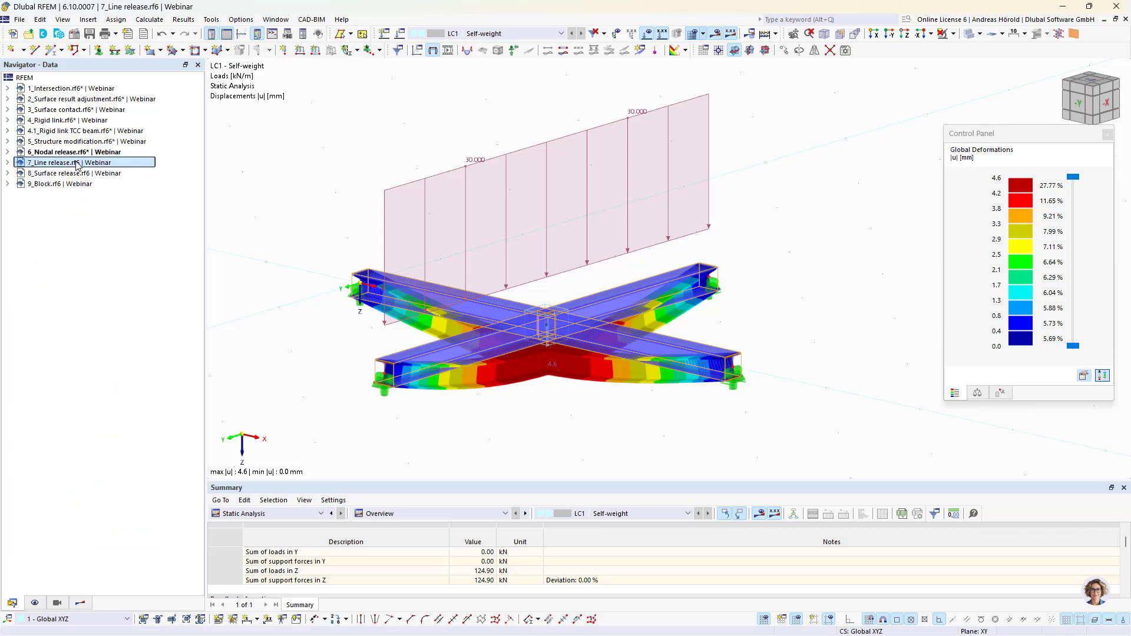
double_click(76, 163)
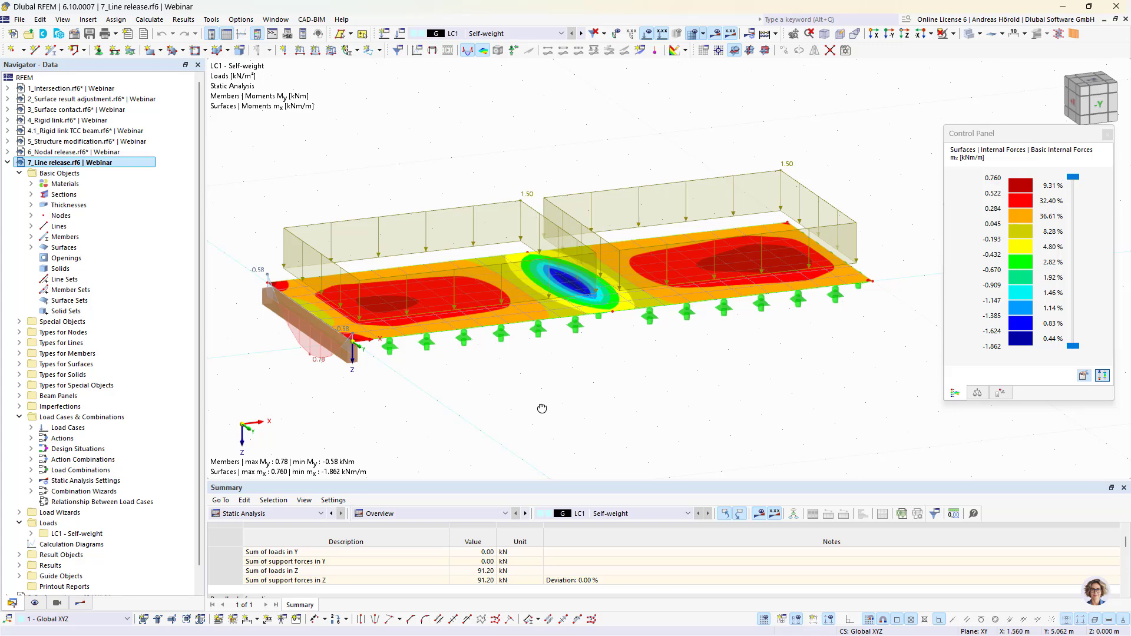
middle_click_drag(543, 409, 573, 410, "ctrl")
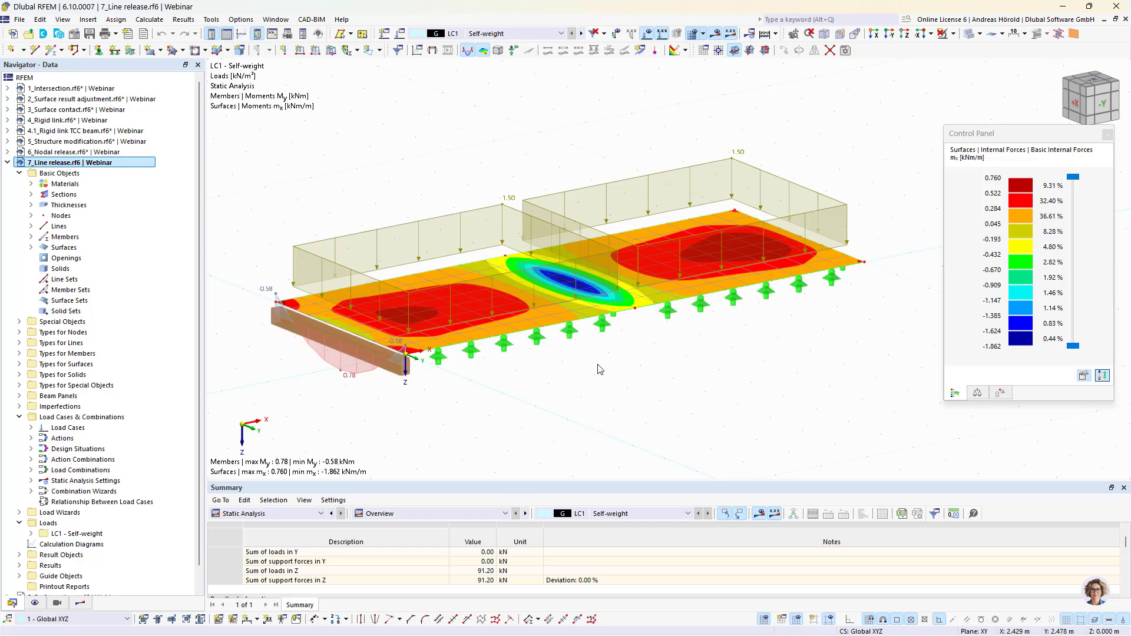
mouse_move(663, 376)
middle_mouse_down("ctrl")
mouse_move(649, 379)
mouse_move(653, 368)
middle_mouse_up("ctrl")
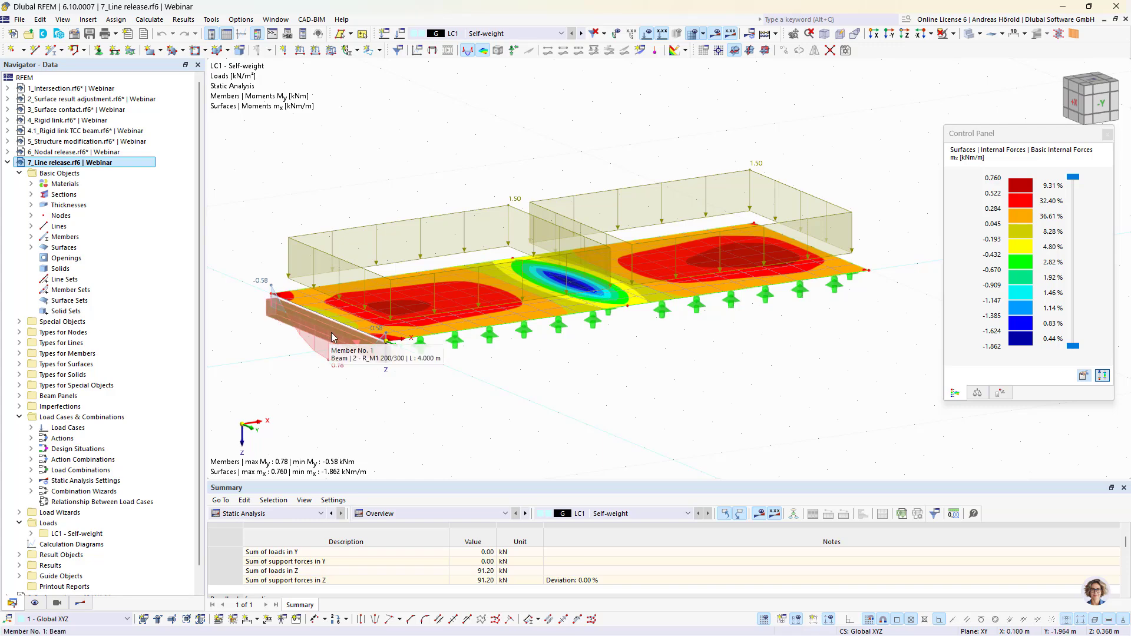
left_click(361, 344)
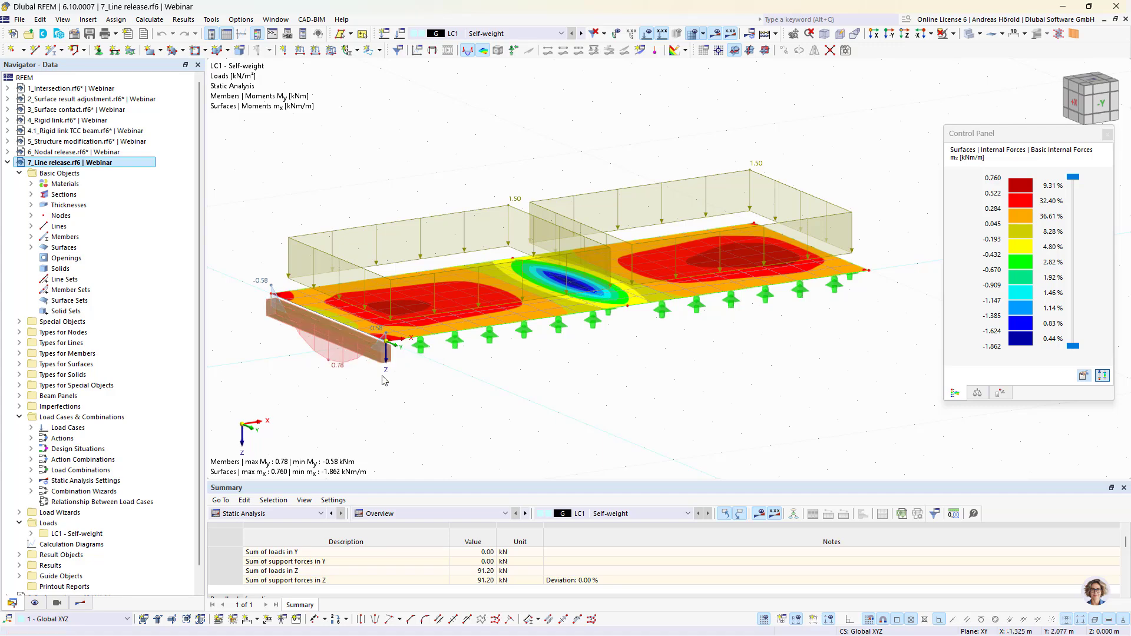
left_click(87, 20)
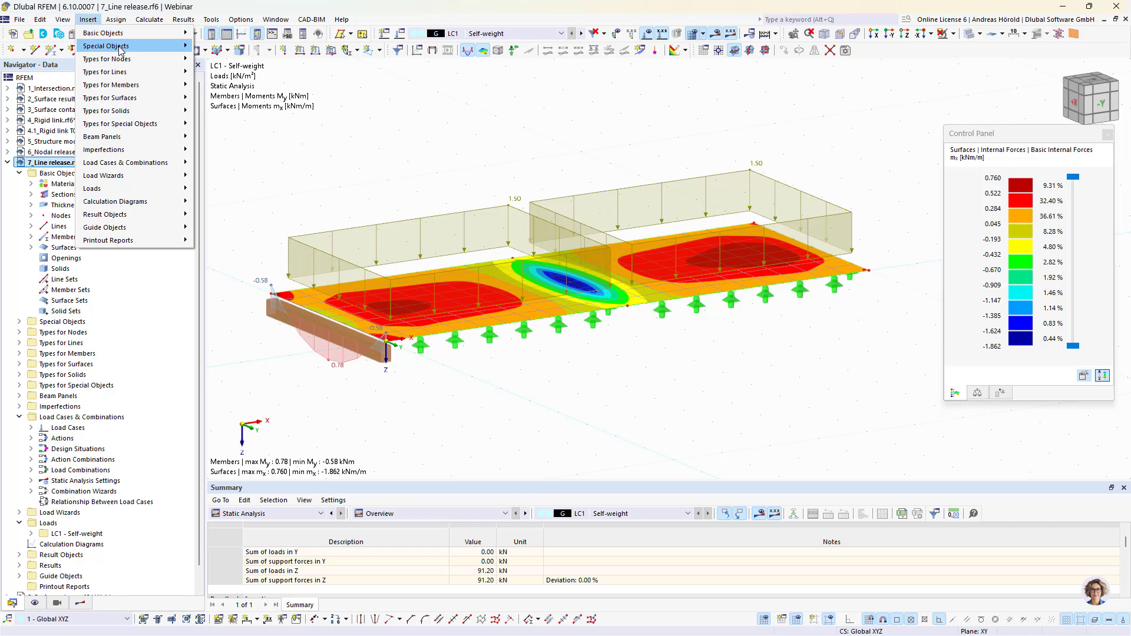
mouse_move(120, 49)
mouse_move(257, 154)
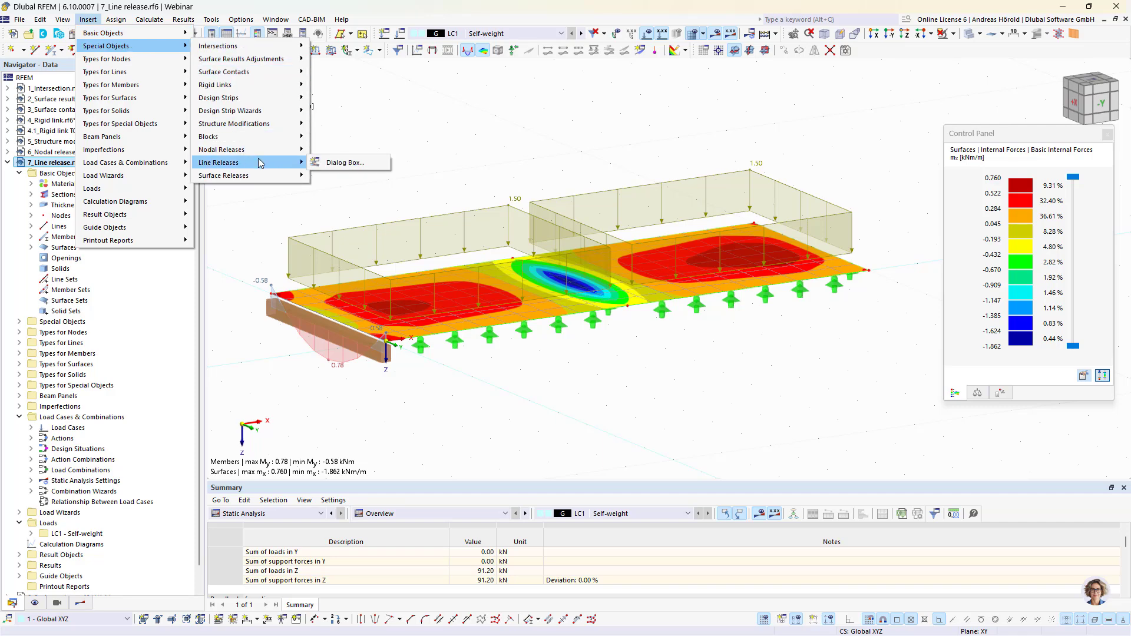
left_click(340, 164)
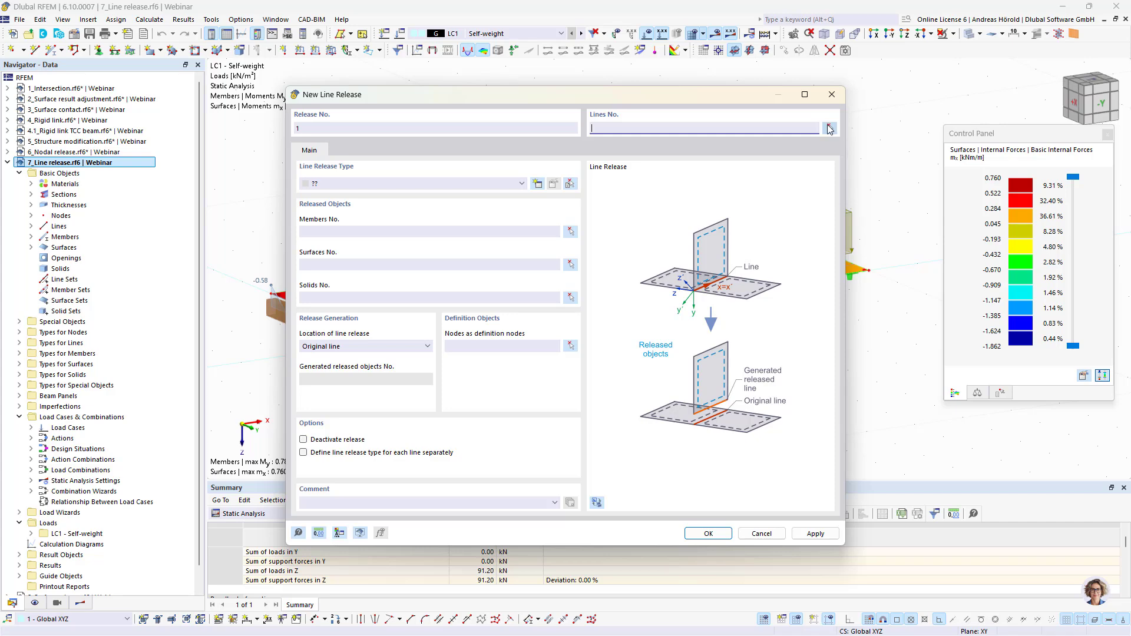
left_click(830, 128)
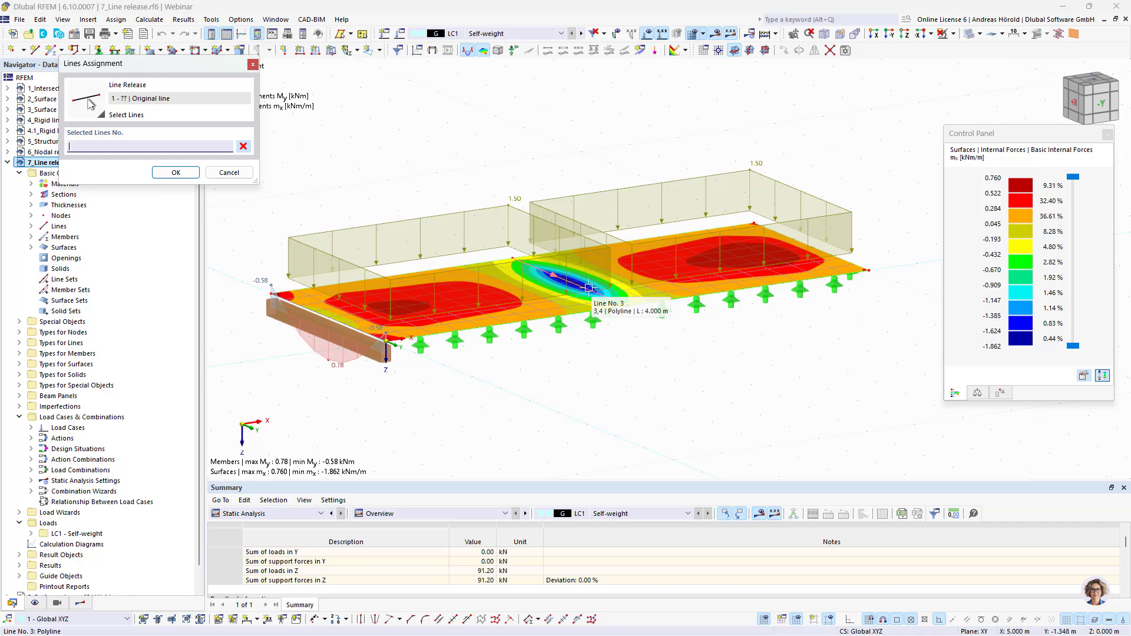
left_click(229, 172)
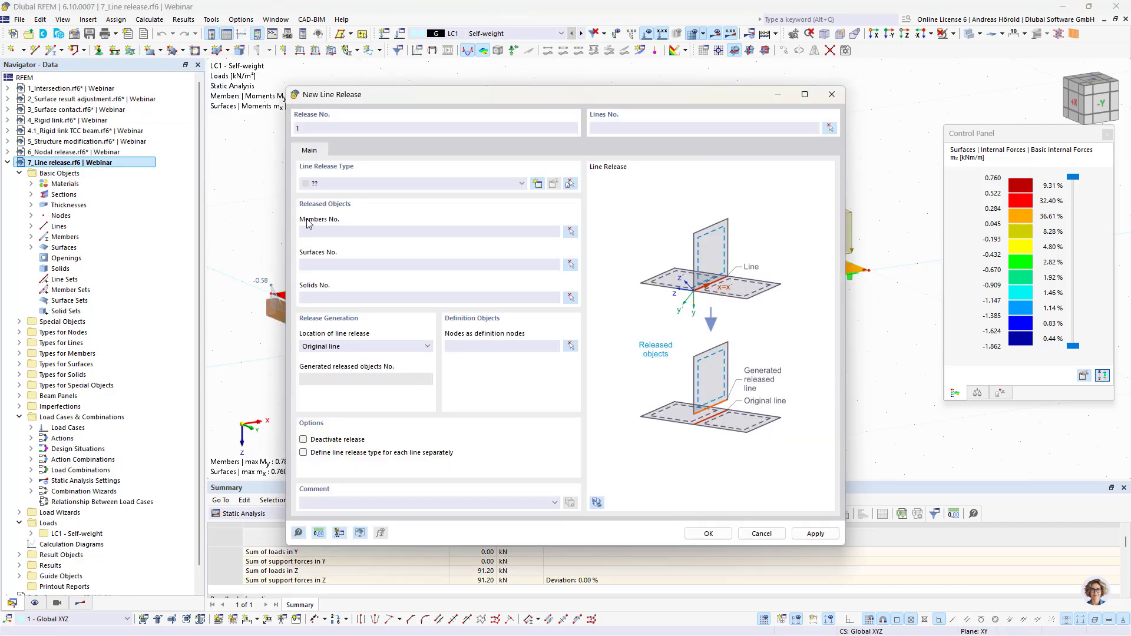
left_click(761, 534)
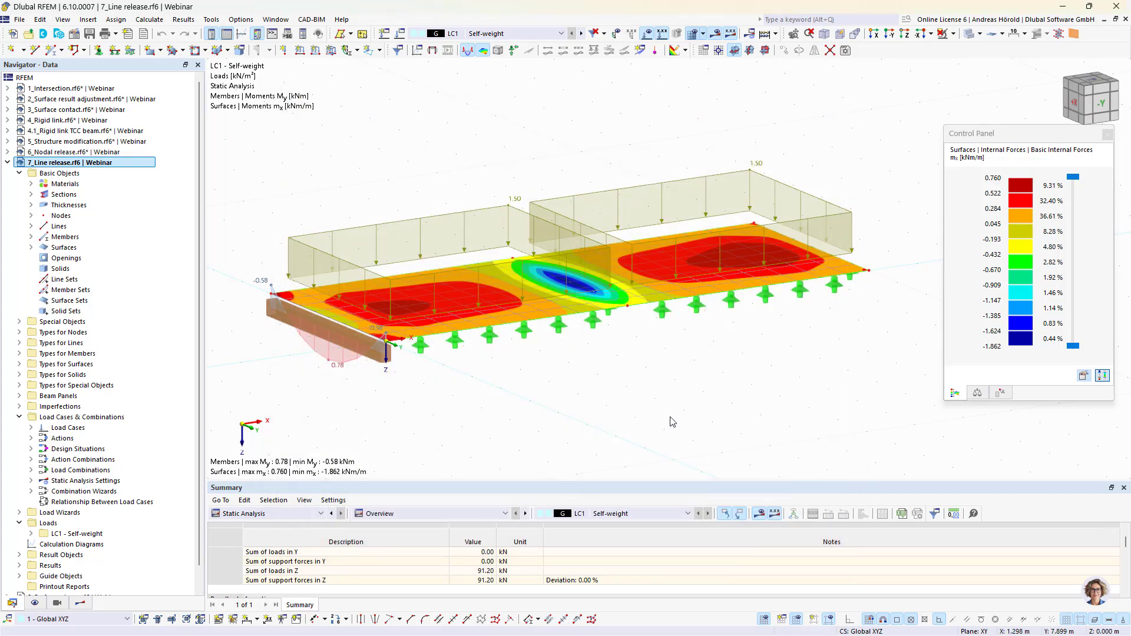
Copy the entire structure in the global Y direction, including its loading, and accept deleting the existing results
scroll(616, 395, "down", 2)
middle_click_drag(607, 387, 437, 328)
middle_click_drag(373, 352, 452, 368)
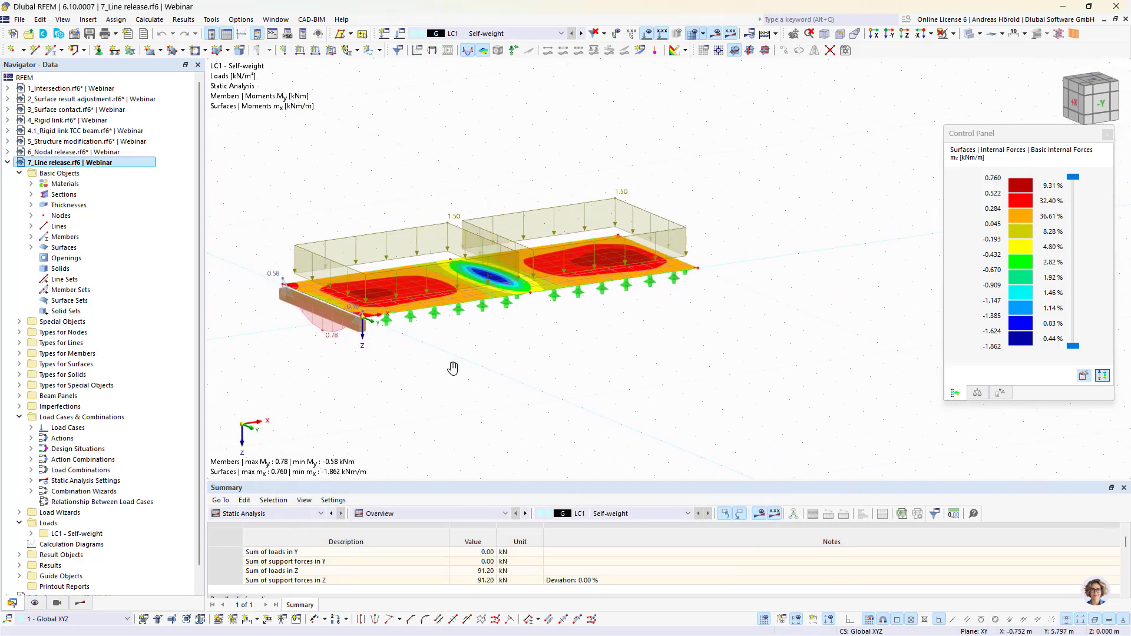
left_click_drag(238, 389, 779, 144)
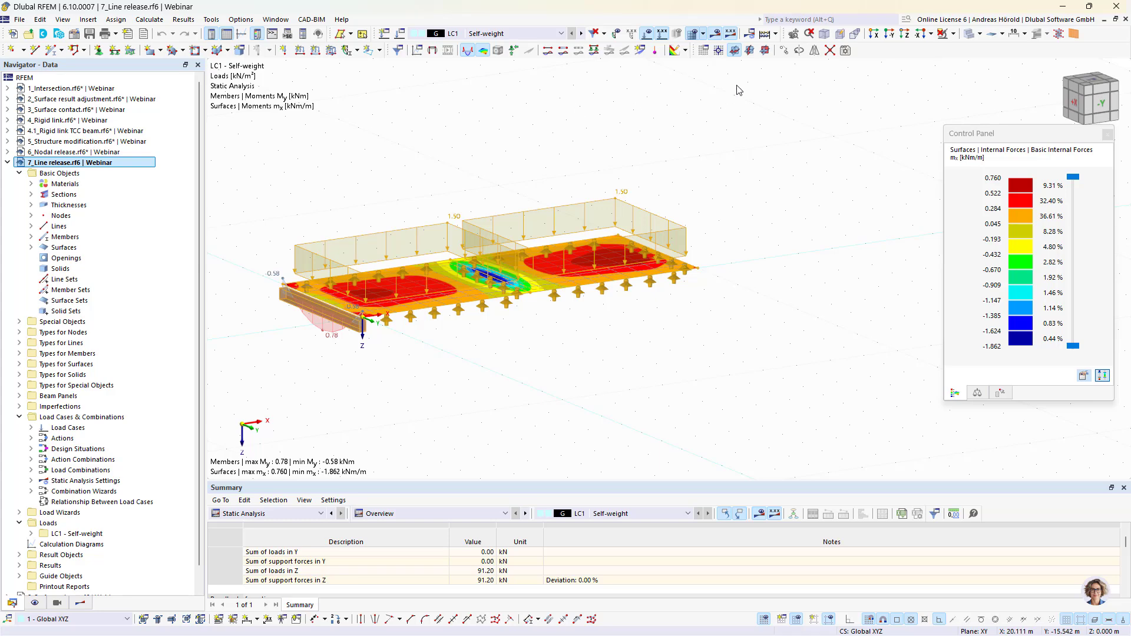
left_click(784, 50)
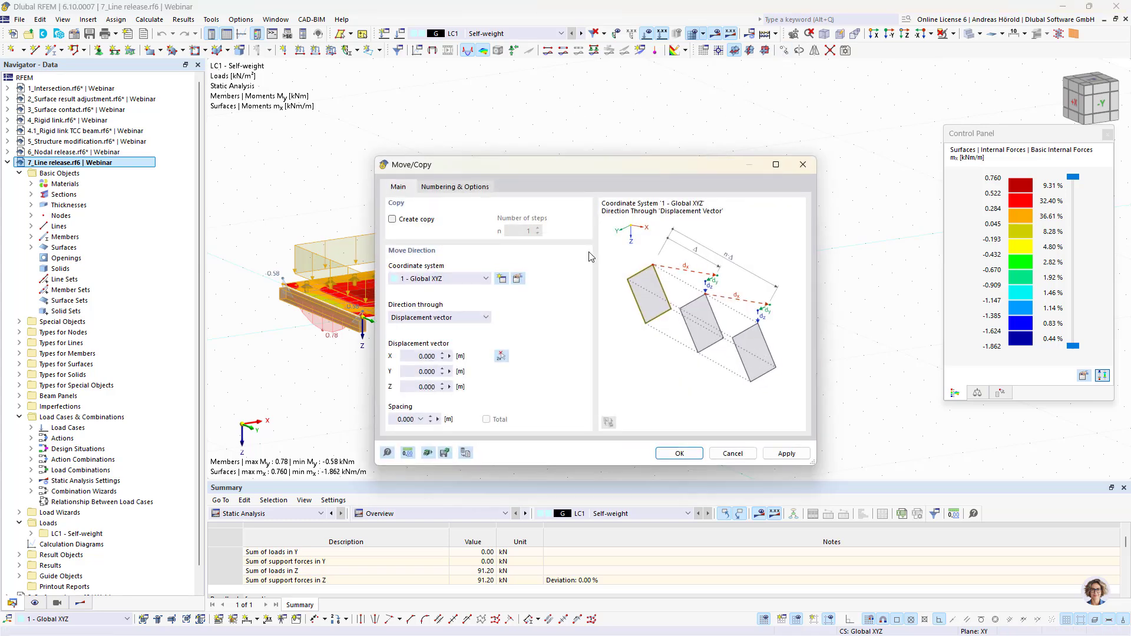
left_click(421, 371)
left_click(393, 219)
left_click(447, 187)
left_click(392, 356)
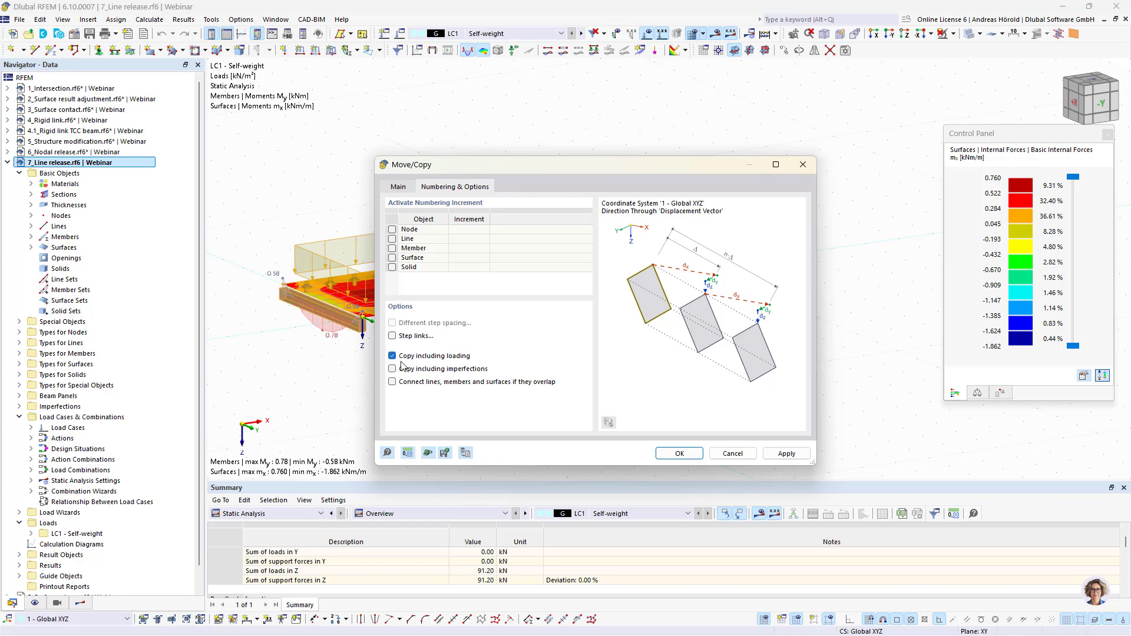
left_click(671, 454)
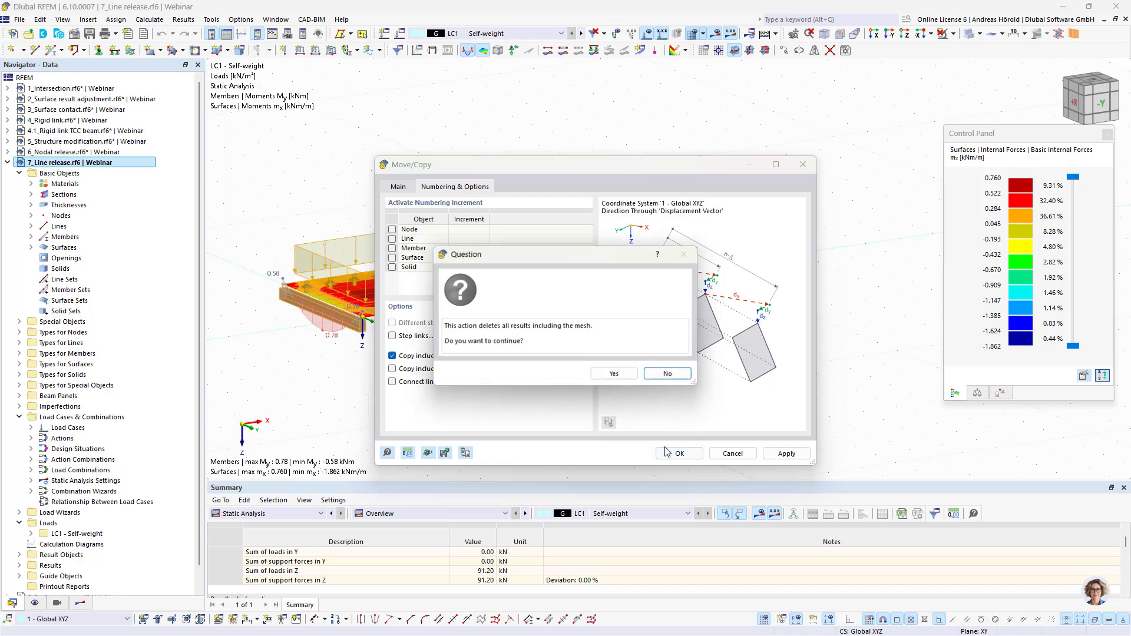
left_click(615, 378)
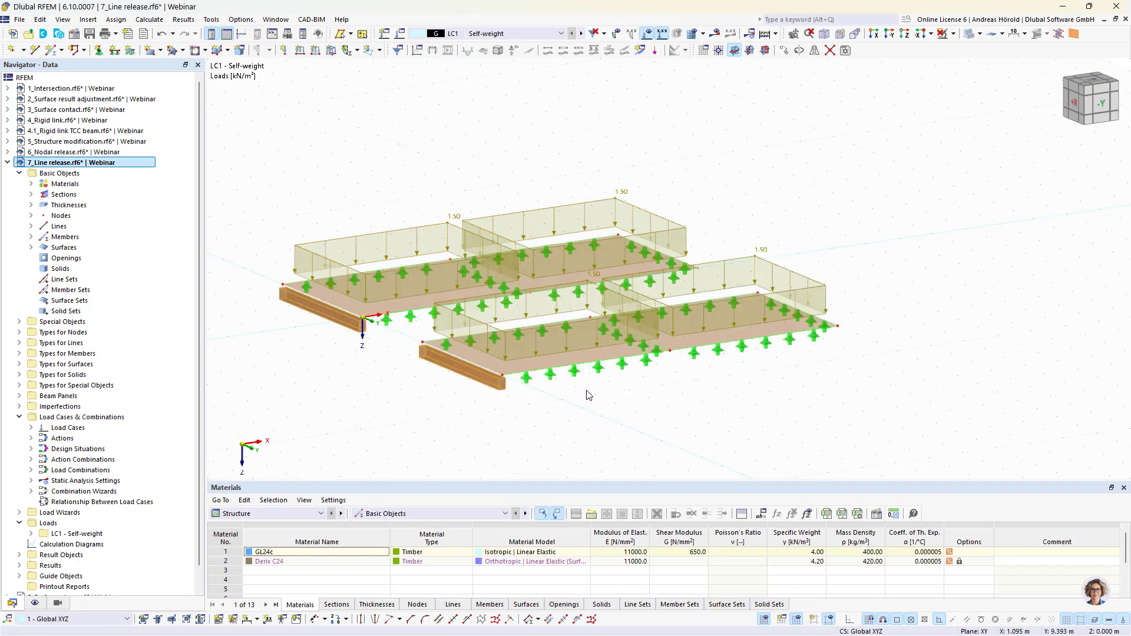
Set up a new line release on line 11 of the copied structure, with surface 3 as the released object
middle_click_drag(645, 420, 581, 429)
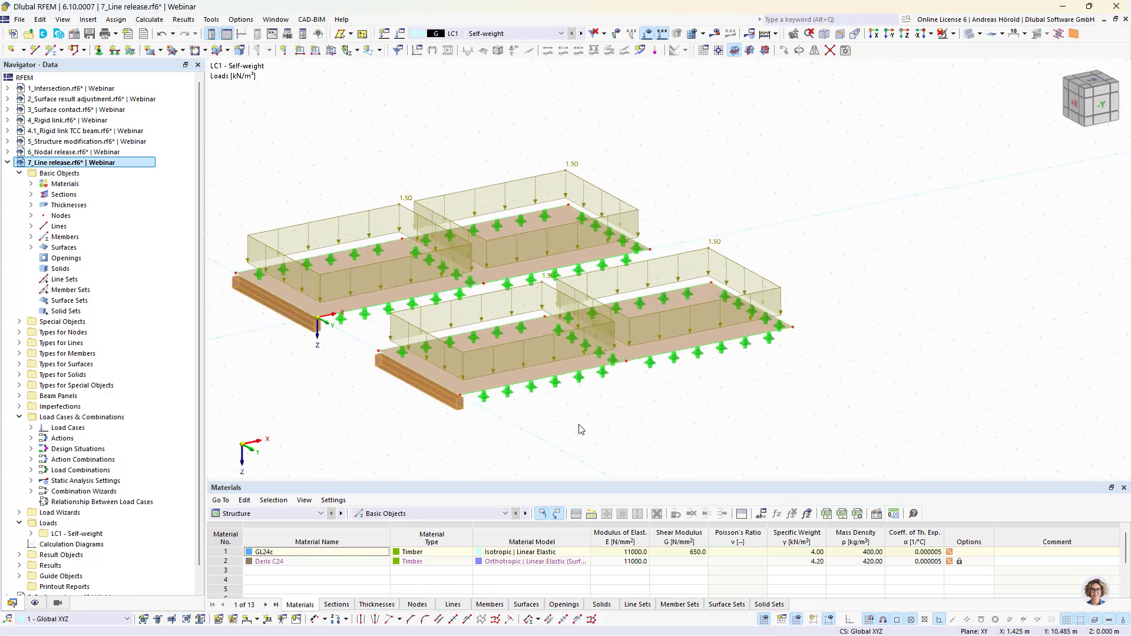
left_click(580, 344)
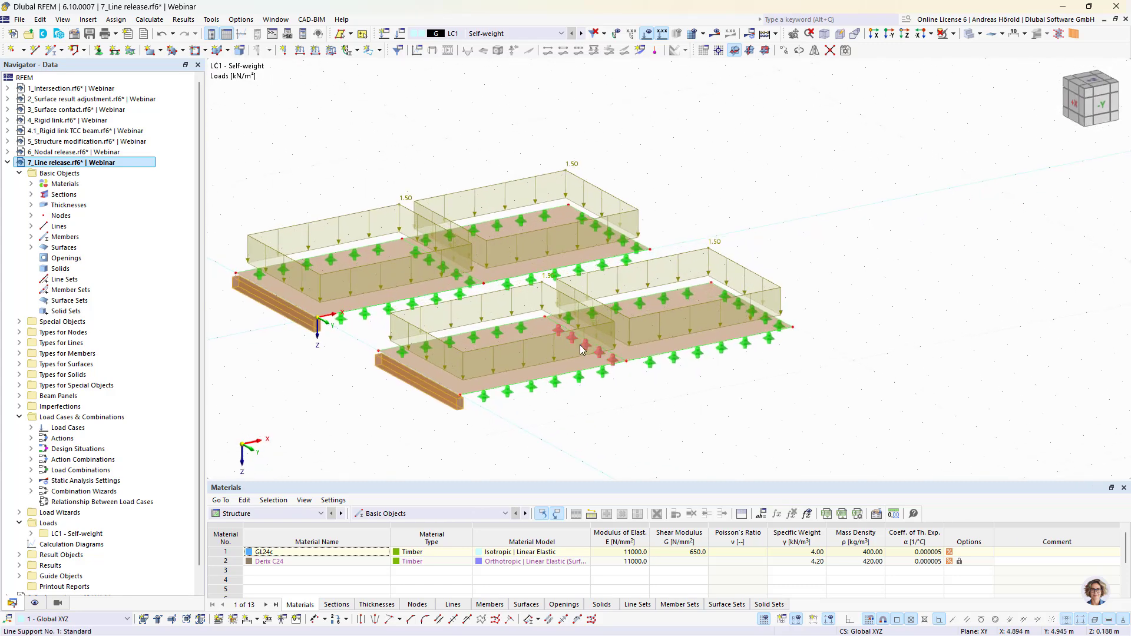
left_click(88, 21)
mouse_move(130, 46)
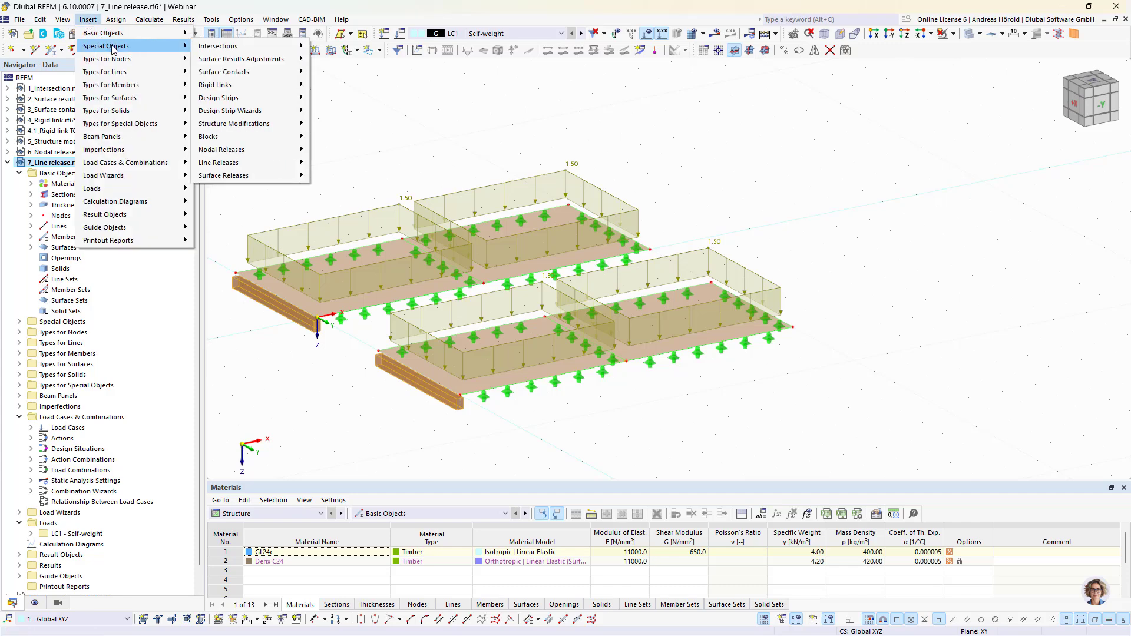
mouse_move(277, 163)
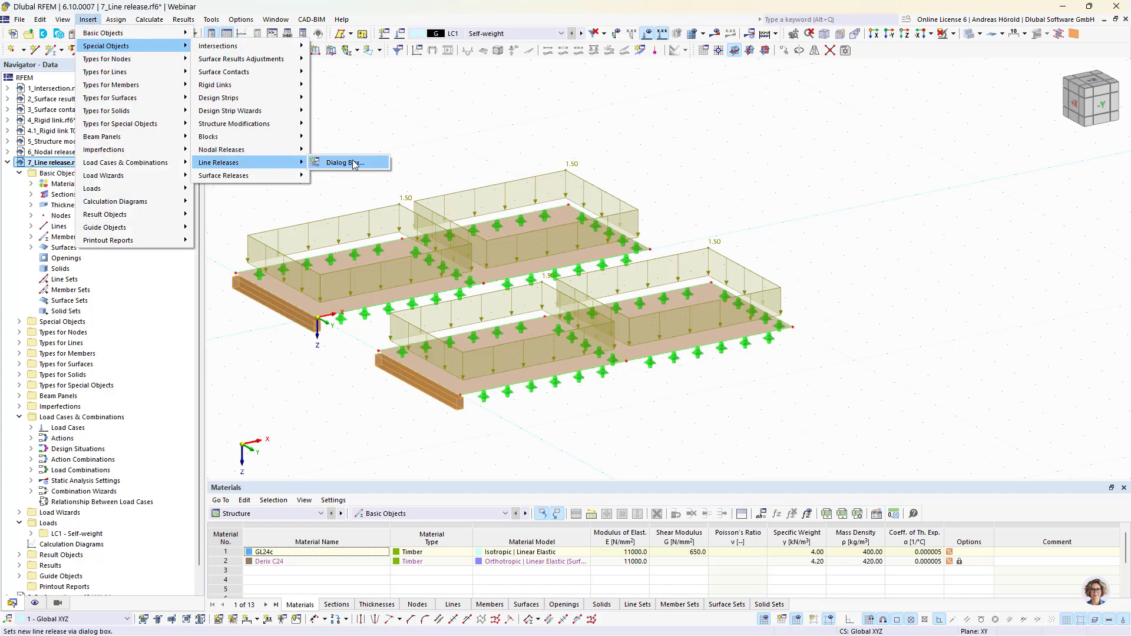
left_click(355, 163)
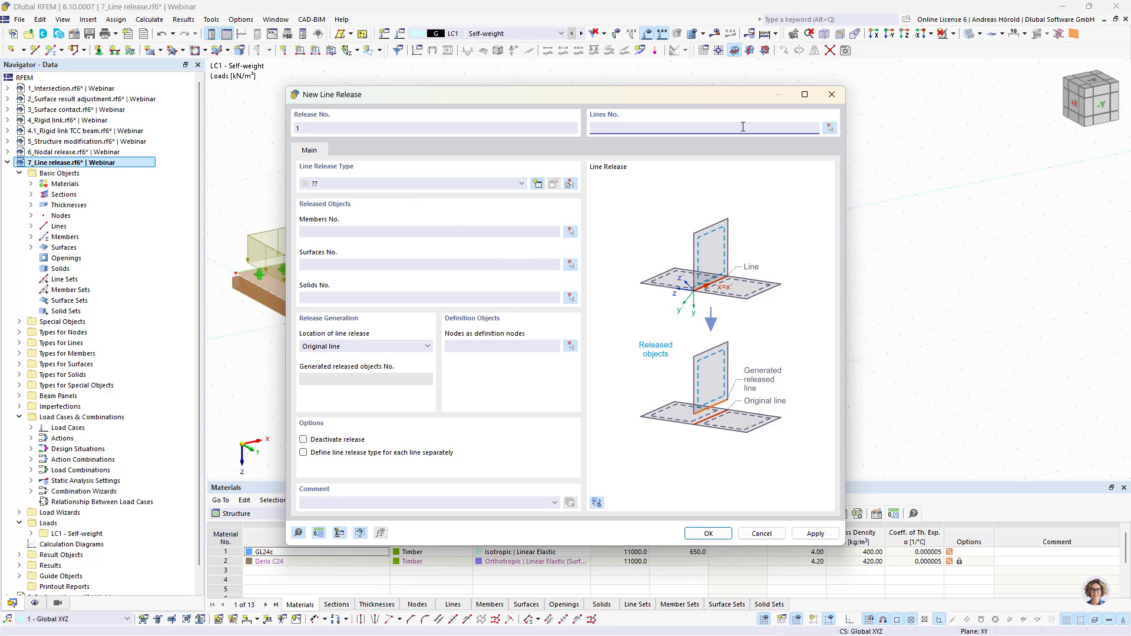
left_click(829, 127)
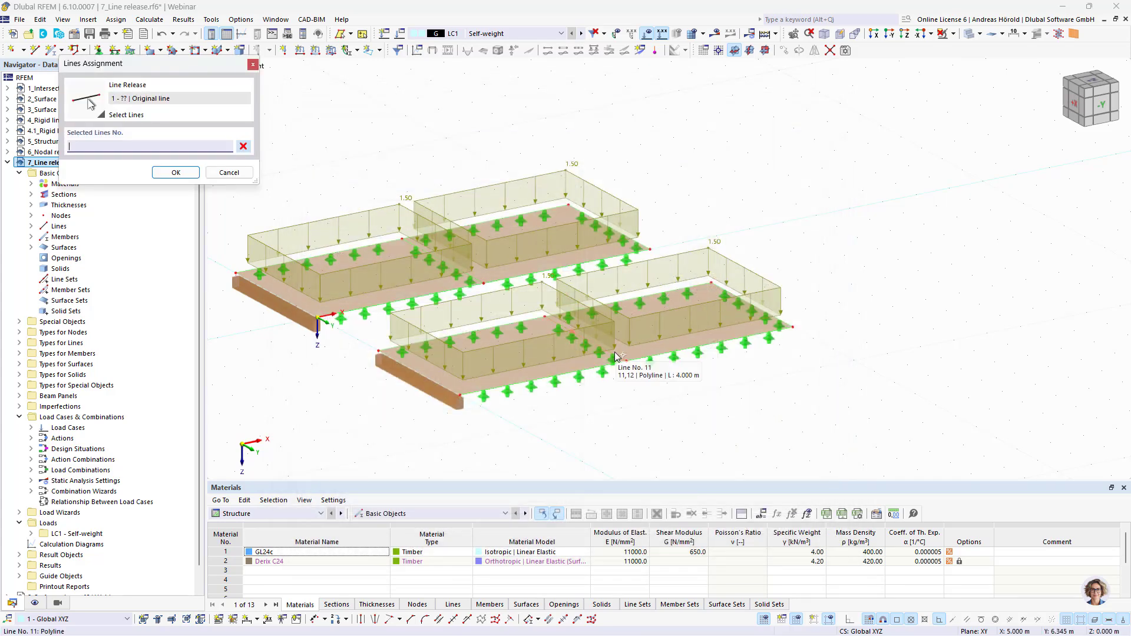
left_click(616, 356)
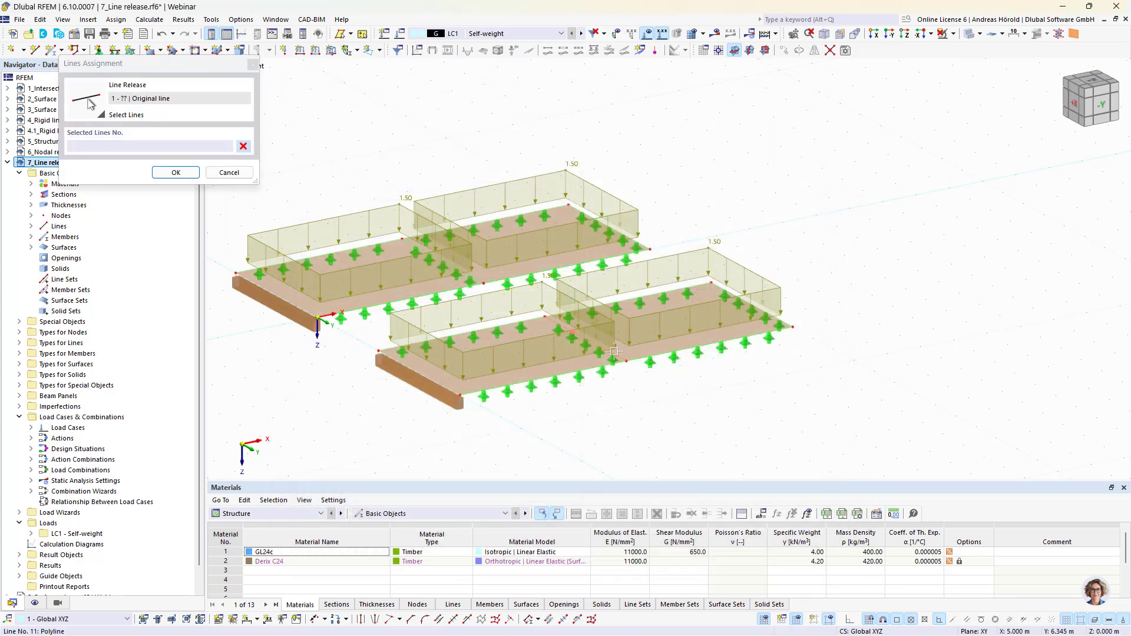
left_click(175, 173)
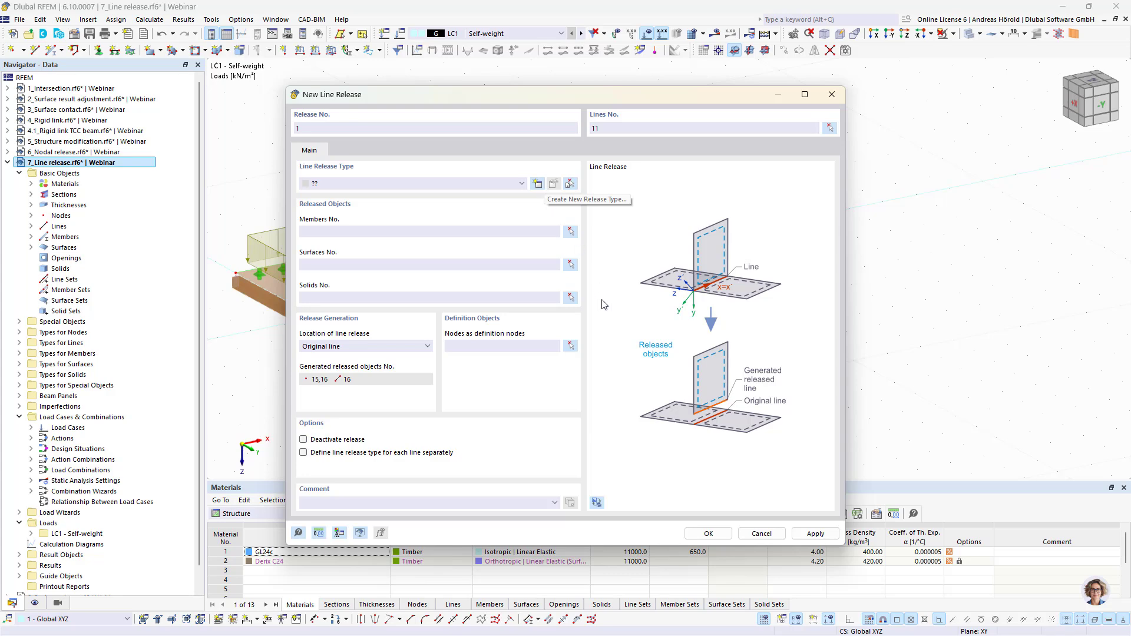
left_click(571, 264)
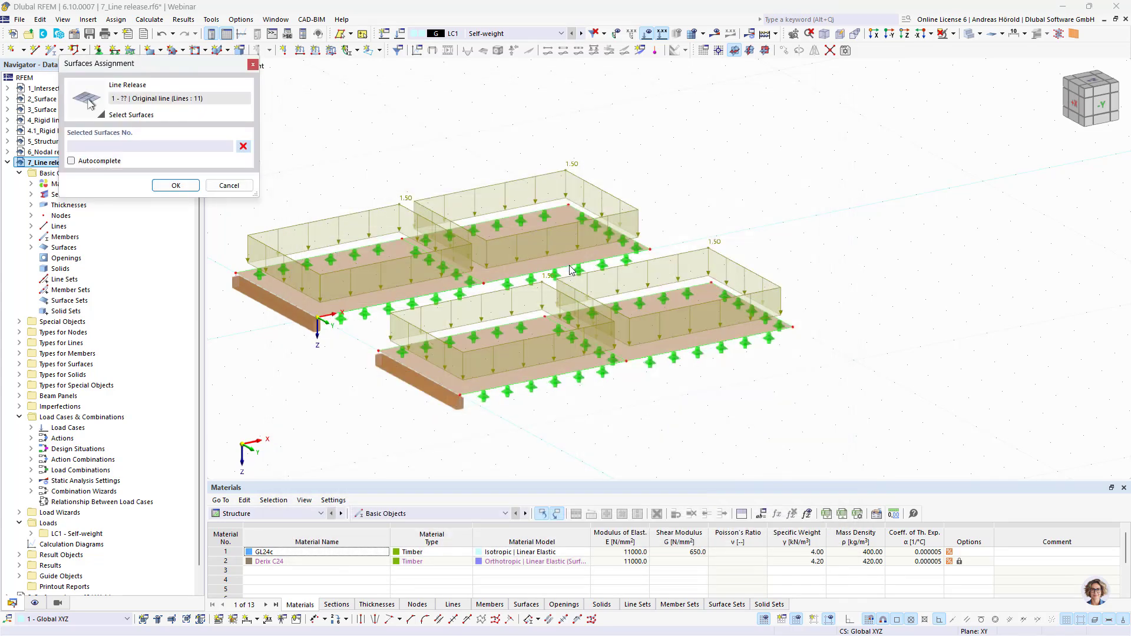
left_click(530, 326)
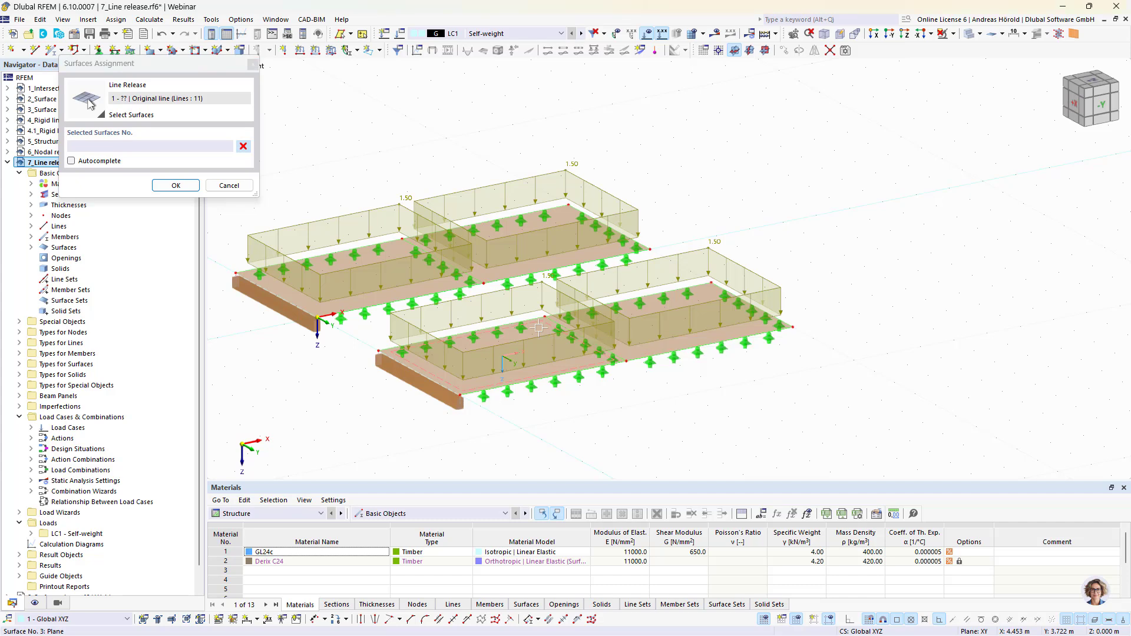
left_click(175, 187)
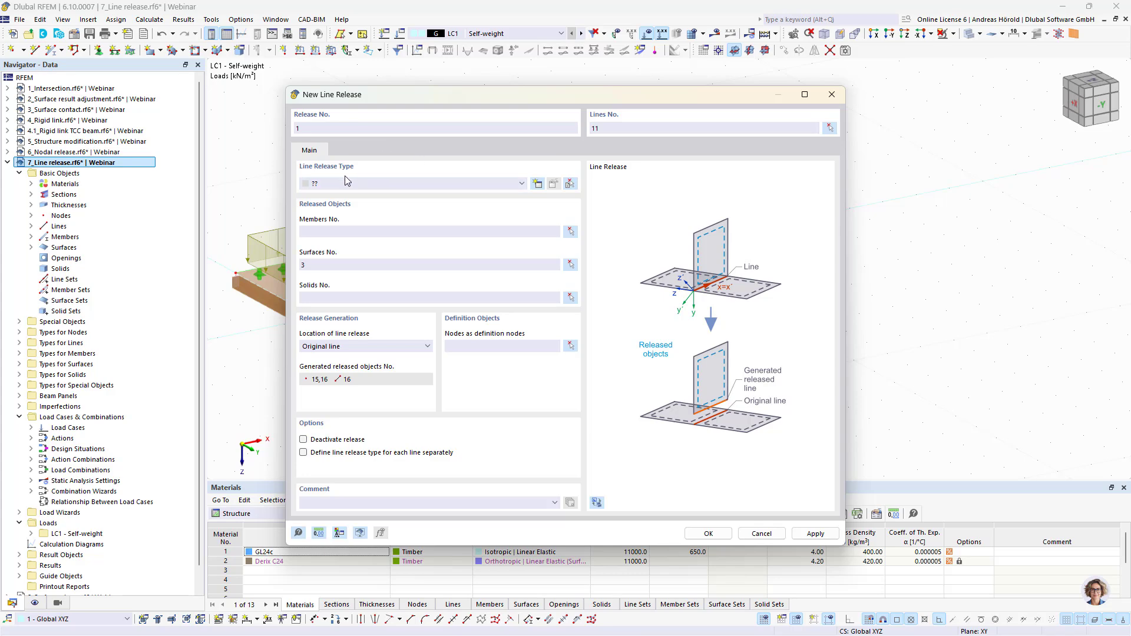
Create a line release type with only the rotation φx released, assign it to the release on line 11, and save both
left_click(537, 184)
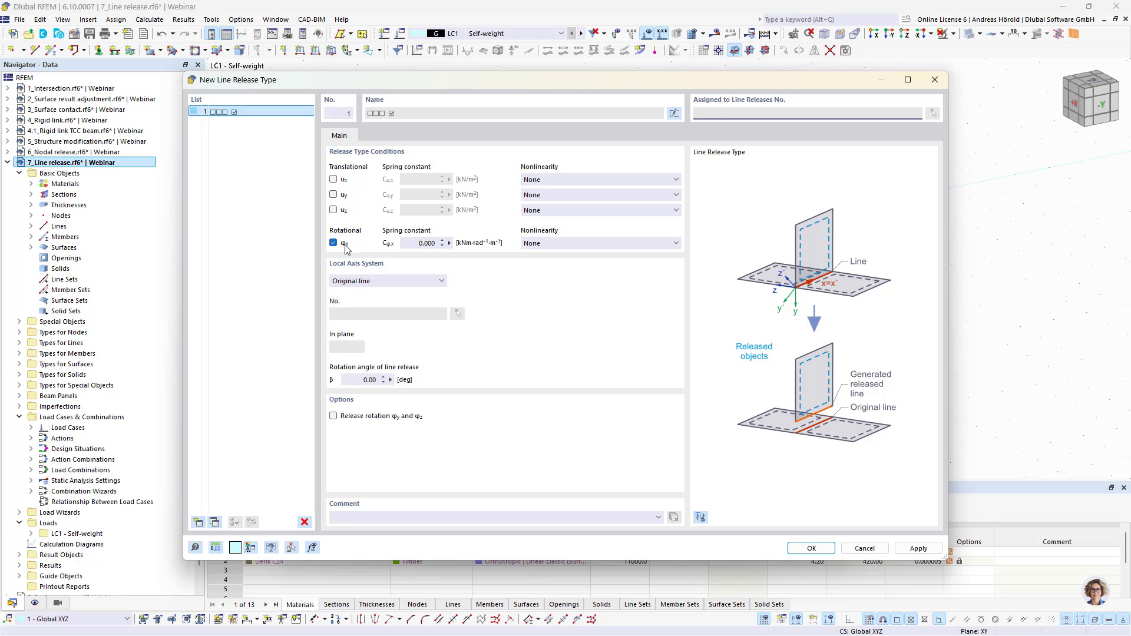
left_click(812, 549)
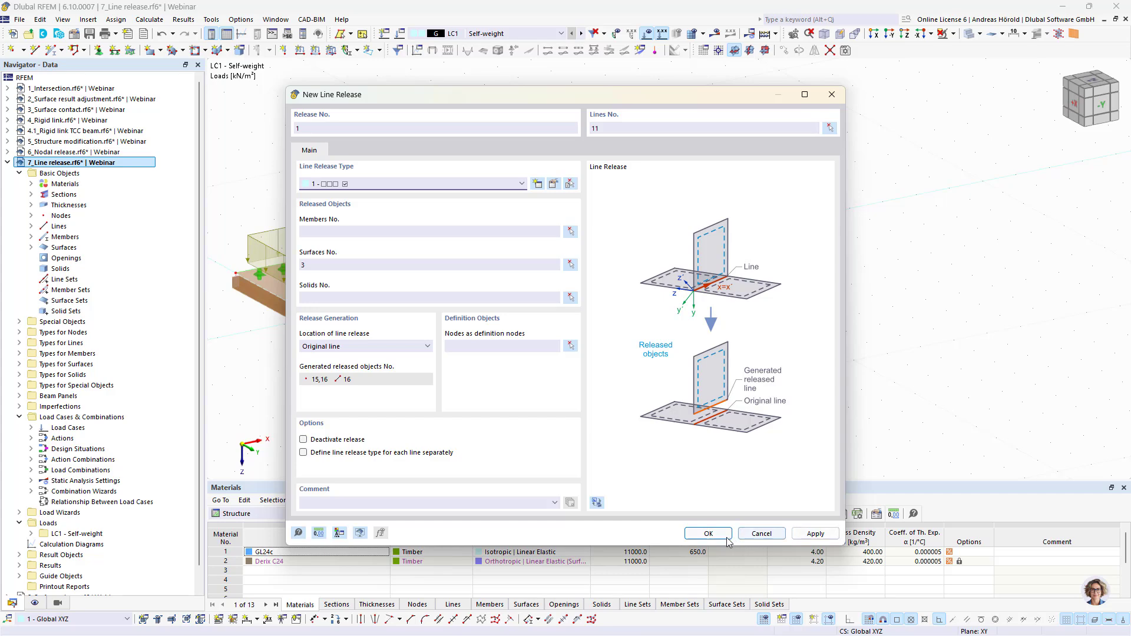
left_click(709, 534)
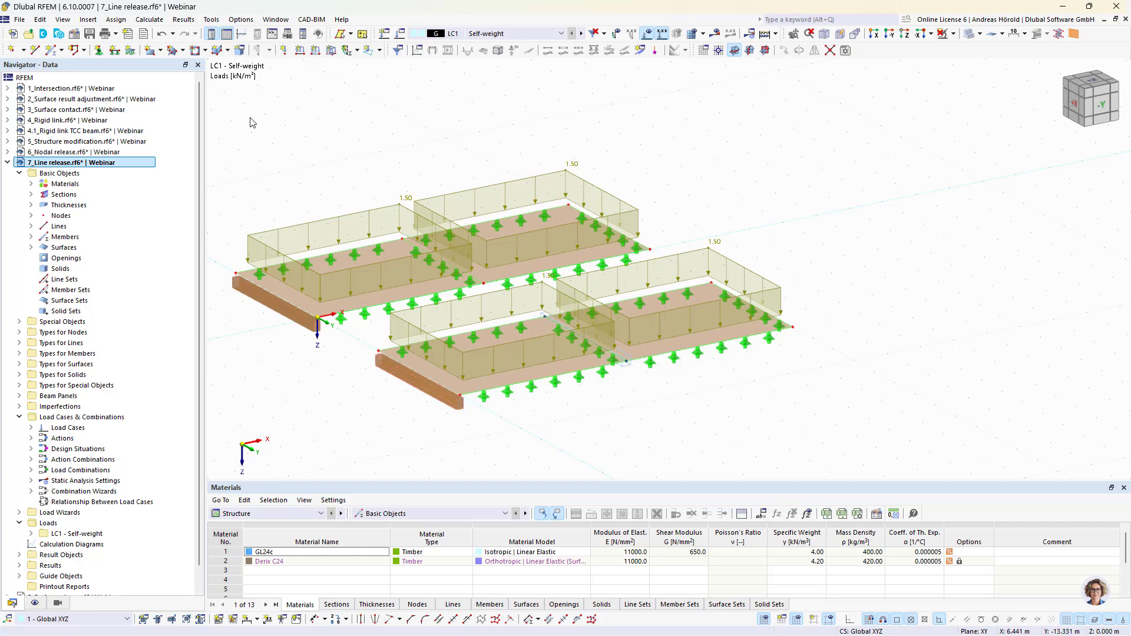
Set up a new line release on line 9 of the copied structure, with edge beam member 2 as the released object
left_click(88, 20)
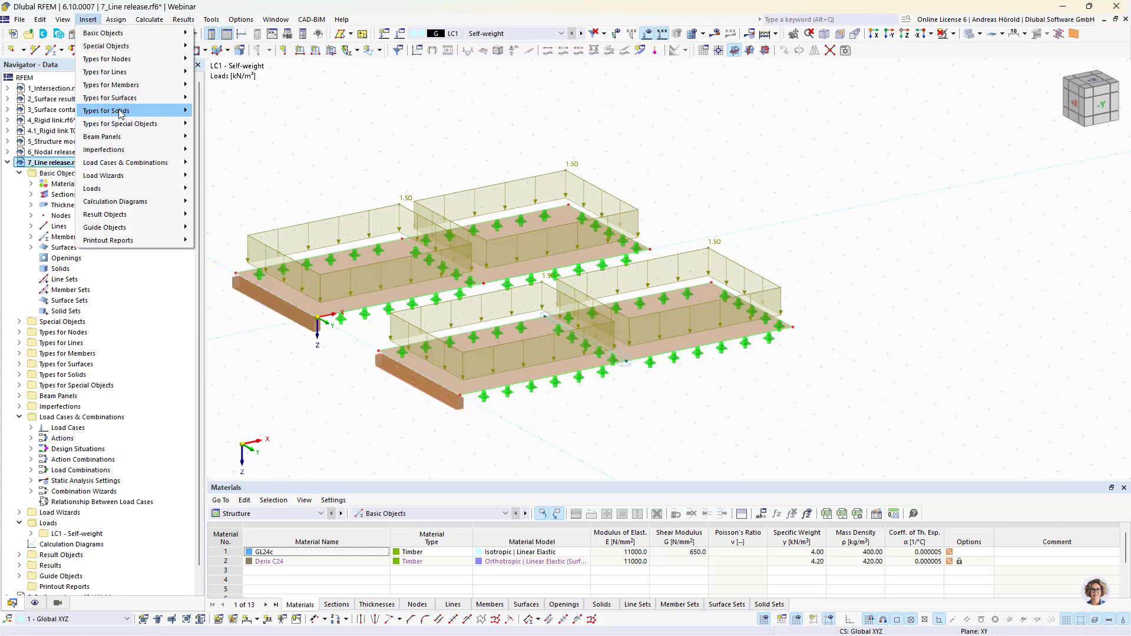
mouse_move(136, 45)
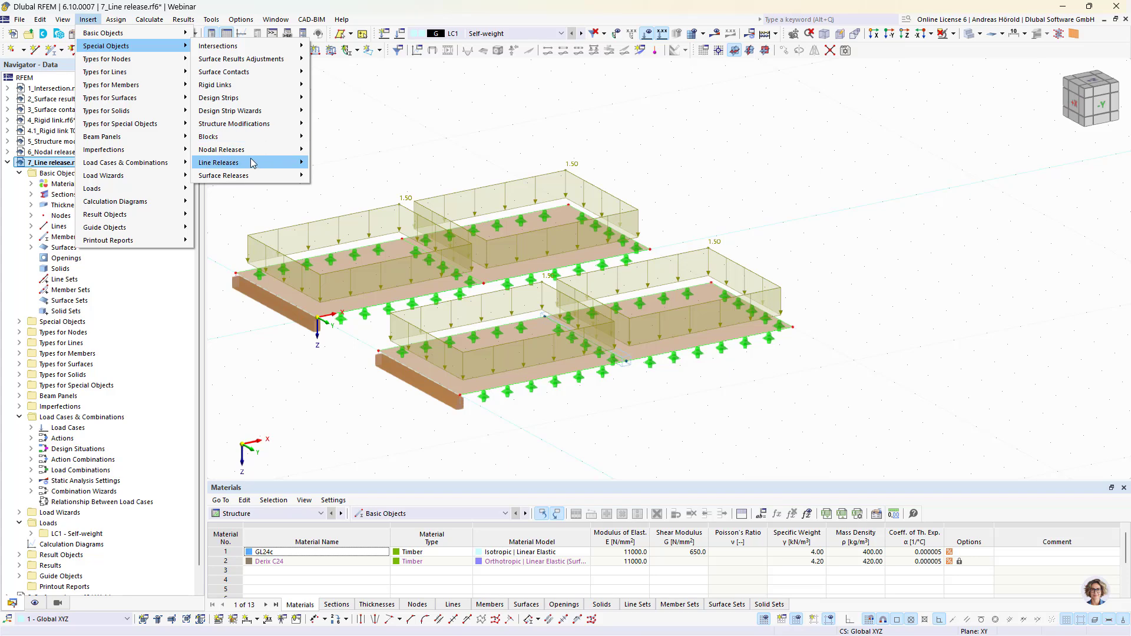
mouse_move(253, 163)
left_click(333, 165)
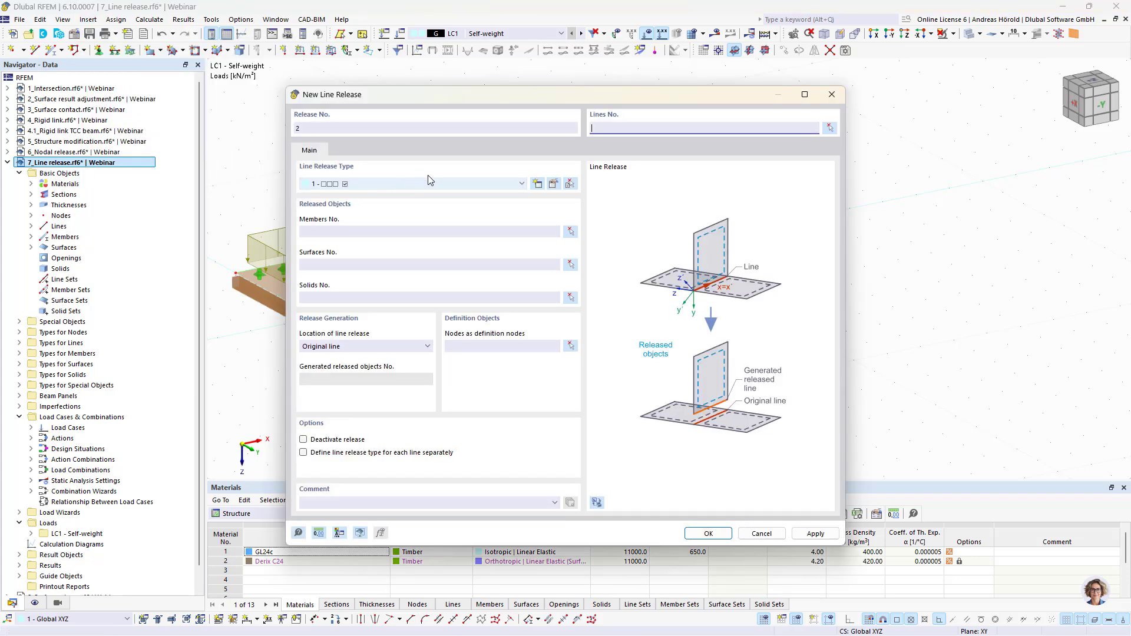
left_click(828, 129)
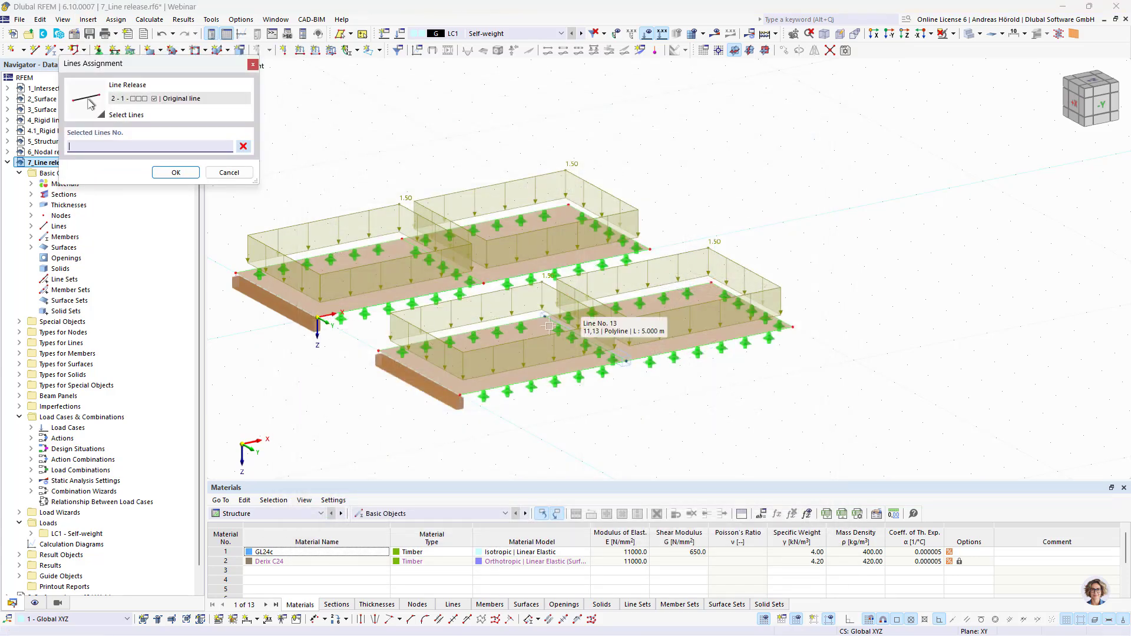
left_click(445, 389)
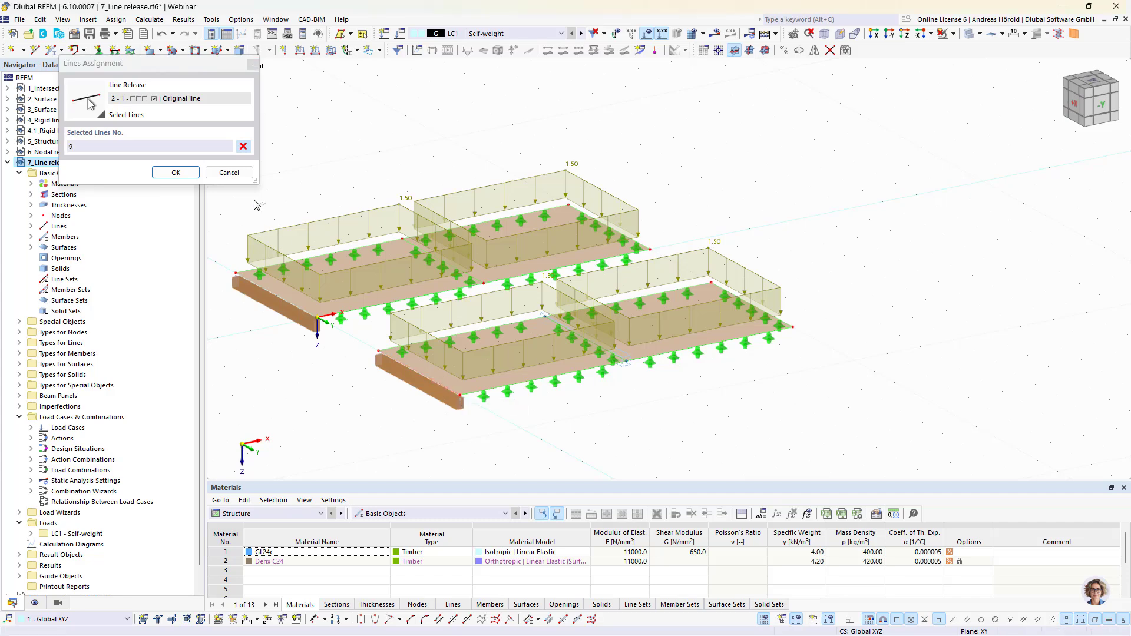
left_click(176, 172)
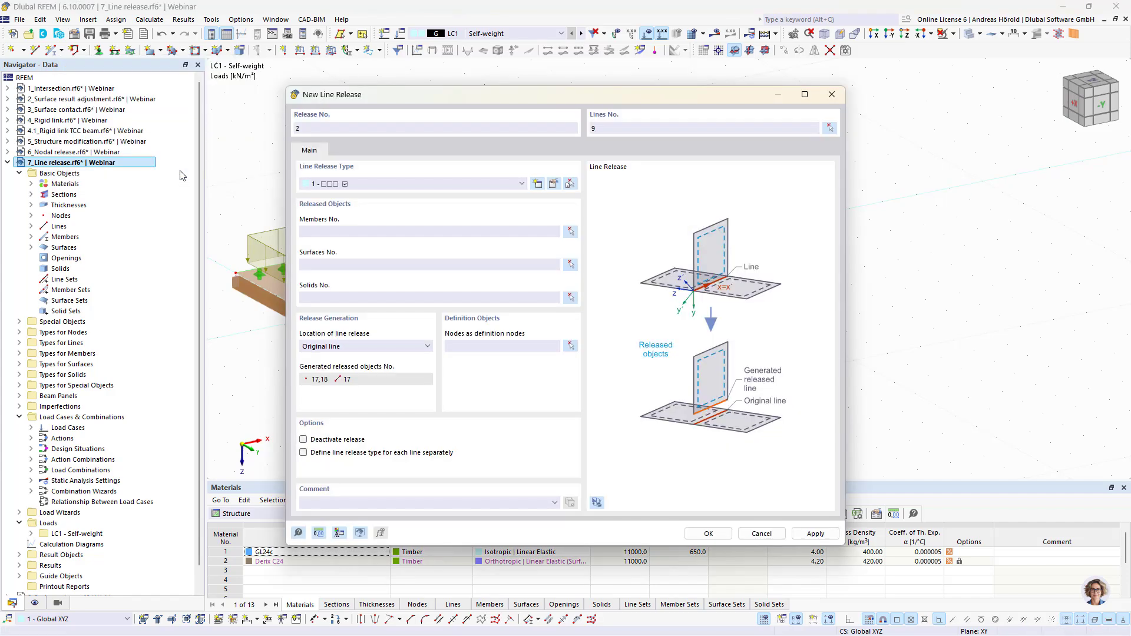
left_click(570, 232)
left_click(433, 391)
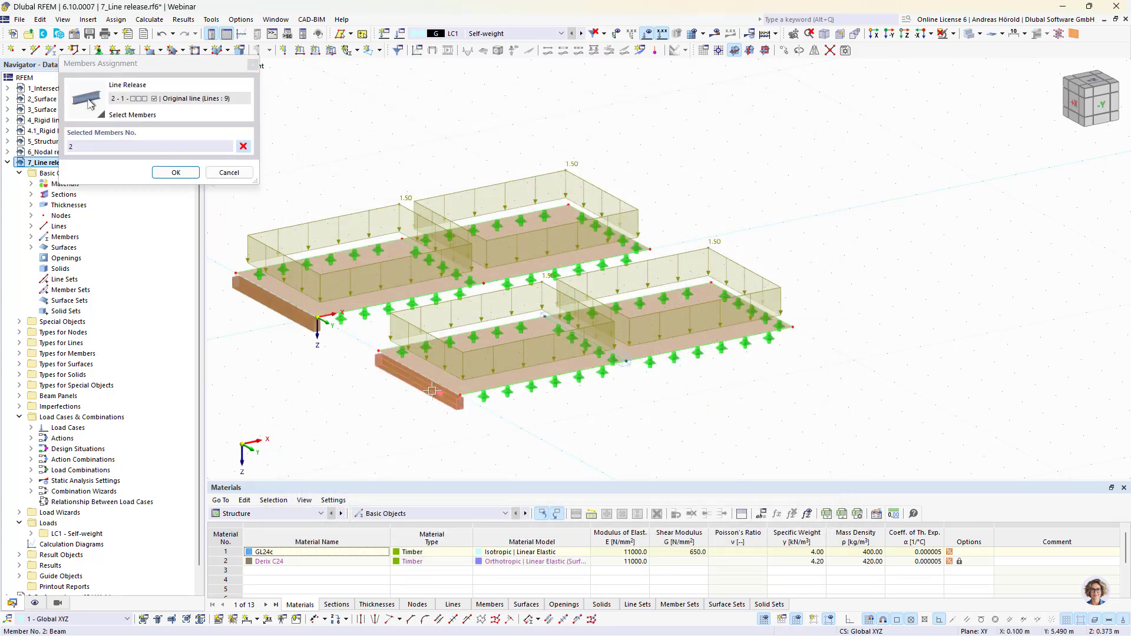
left_click(174, 173)
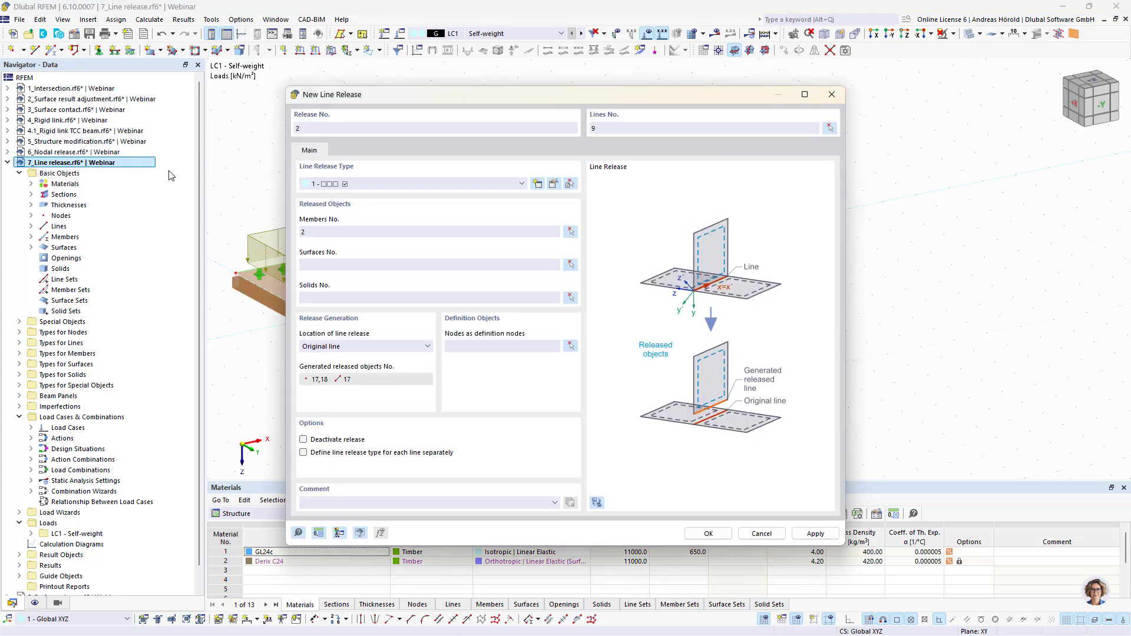
Create a line release type with only the translation ux released, spring constant 0.001 kN/m², assign it to the release on line 9, and save both
left_click(538, 185)
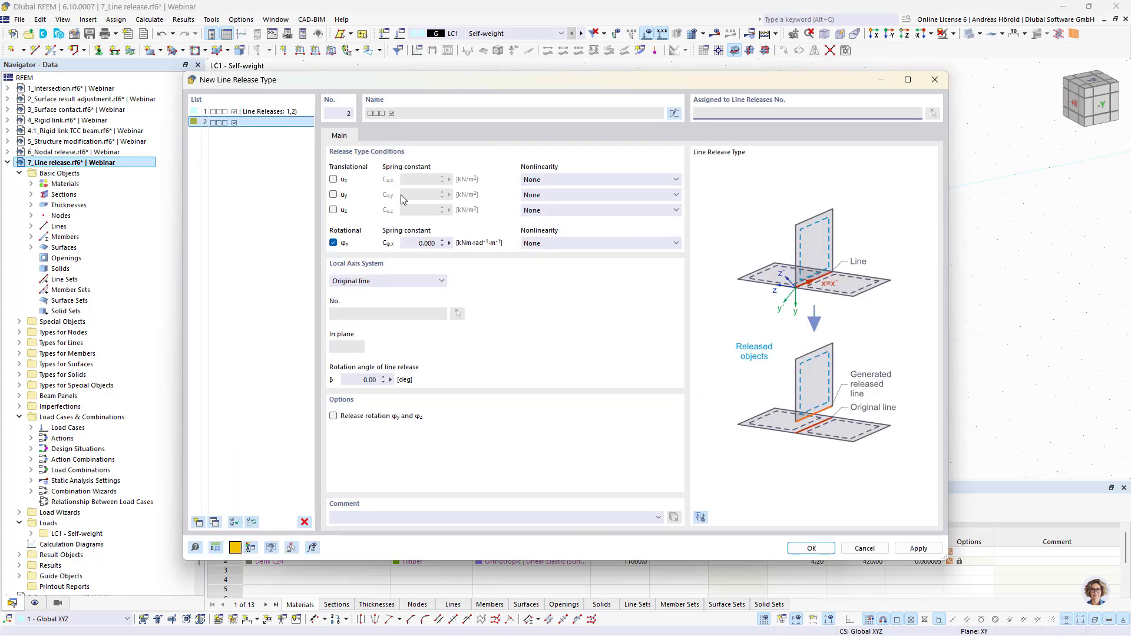
left_click(333, 243)
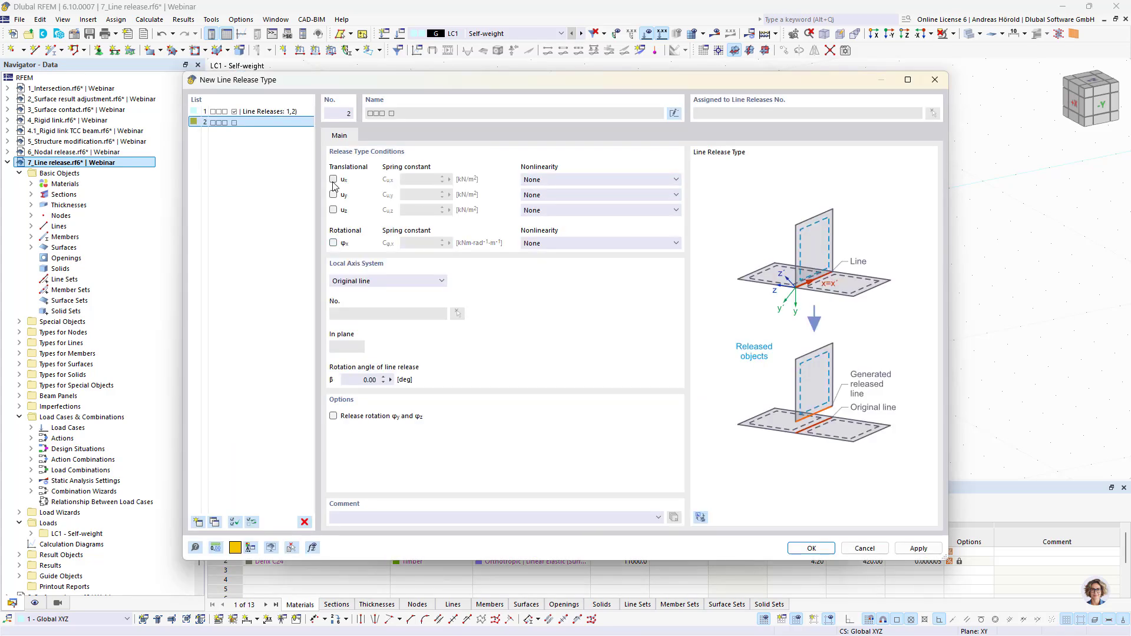
left_click(334, 180)
left_click(434, 179)
type("1")
left_click(808, 549)
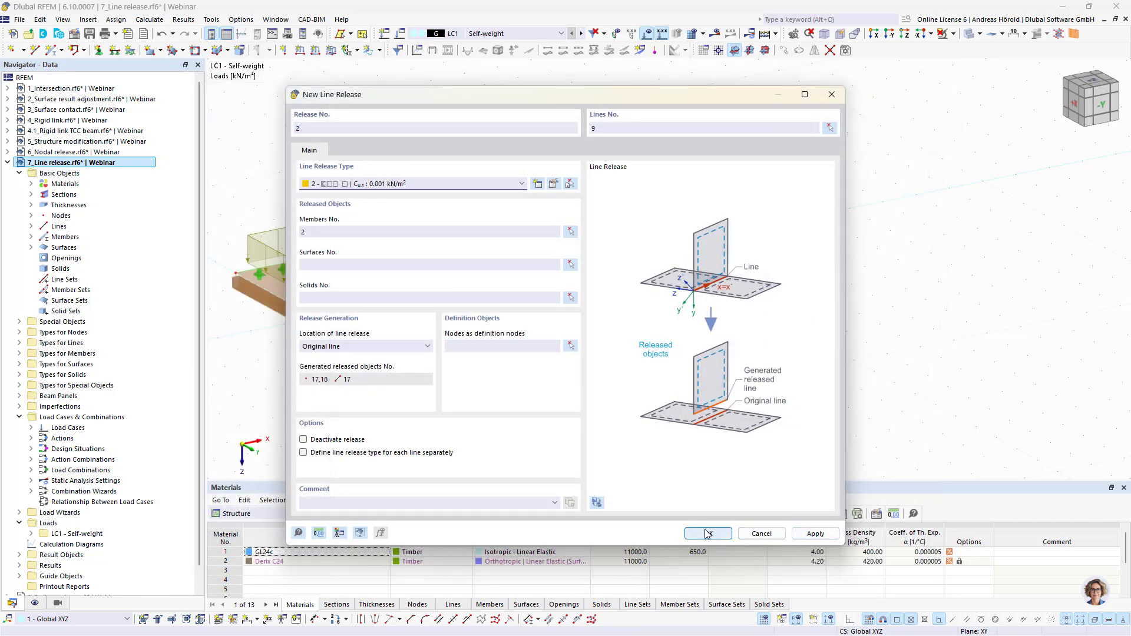
left_click(707, 533)
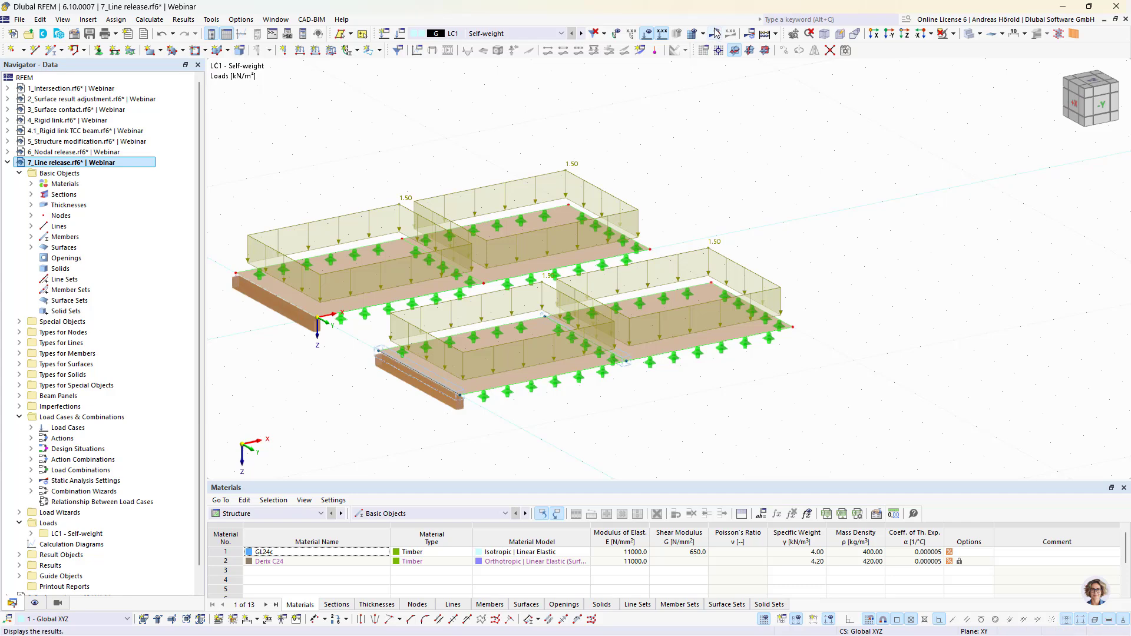
Calculate and display the LC1 results, and compare the slab and edge beam moments of the original and the released structure
left_click(715, 34)
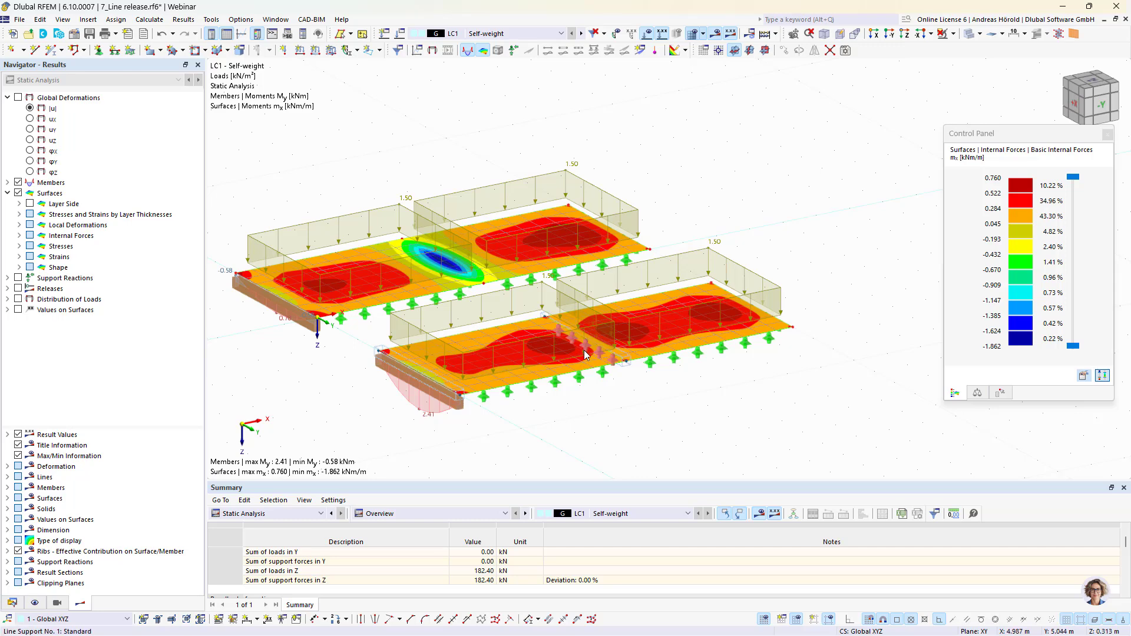
scroll(347, 409, "up", 3)
middle_click_drag(346, 408, 480, 384)
middle_click_drag(607, 412, 699, 381)
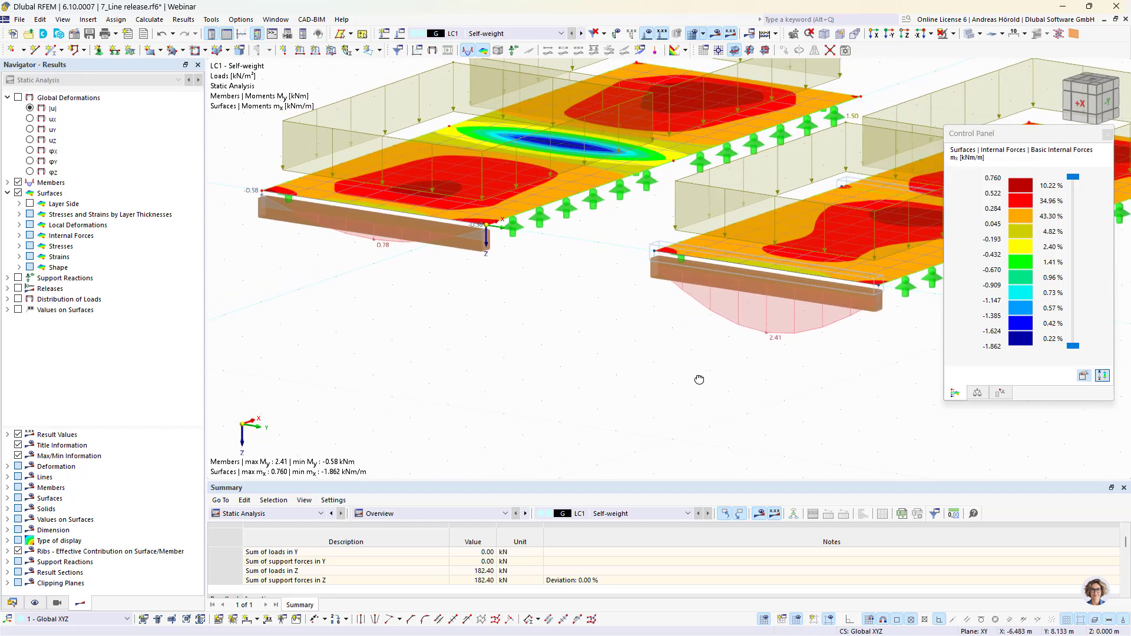
scroll(730, 336, "up", 3)
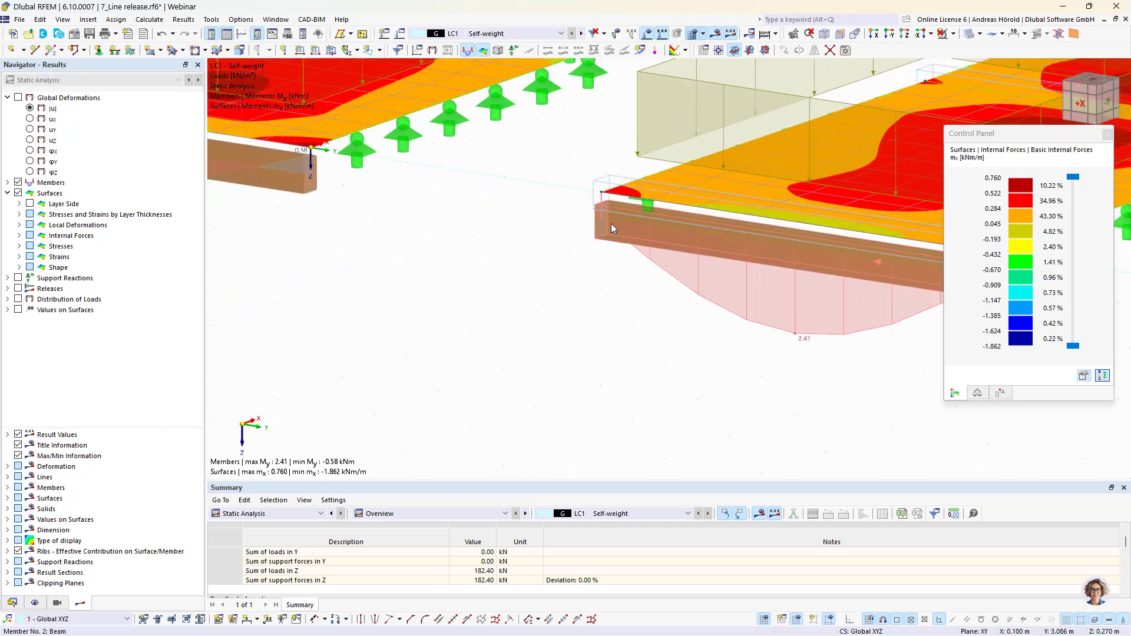
scroll(606, 222, "down", 4)
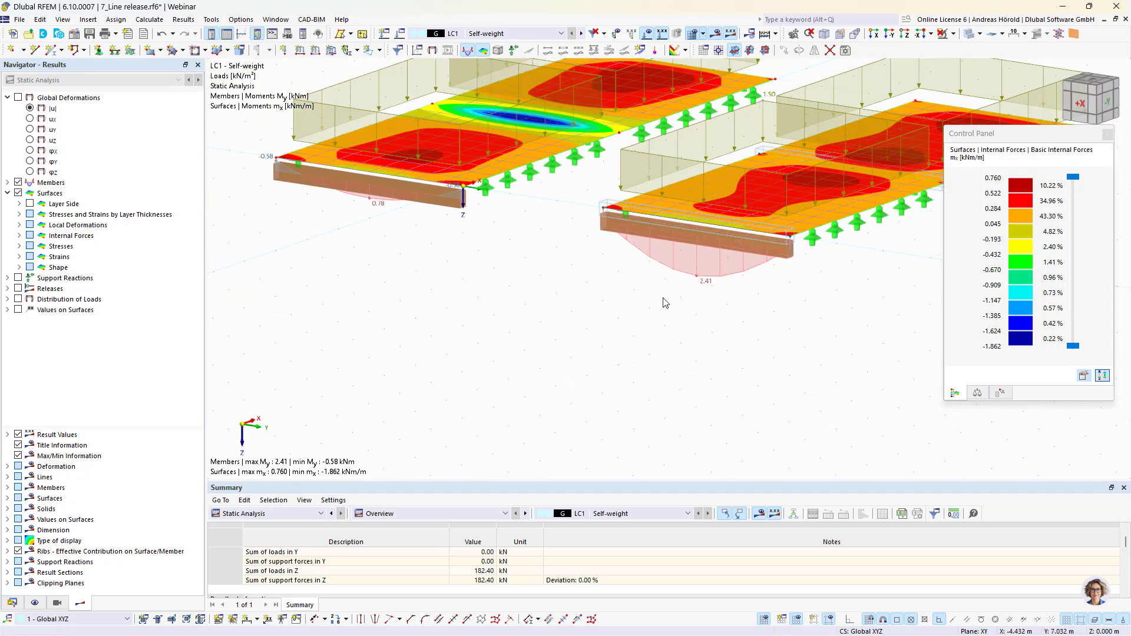
middle_click_drag(678, 323, 658, 344)
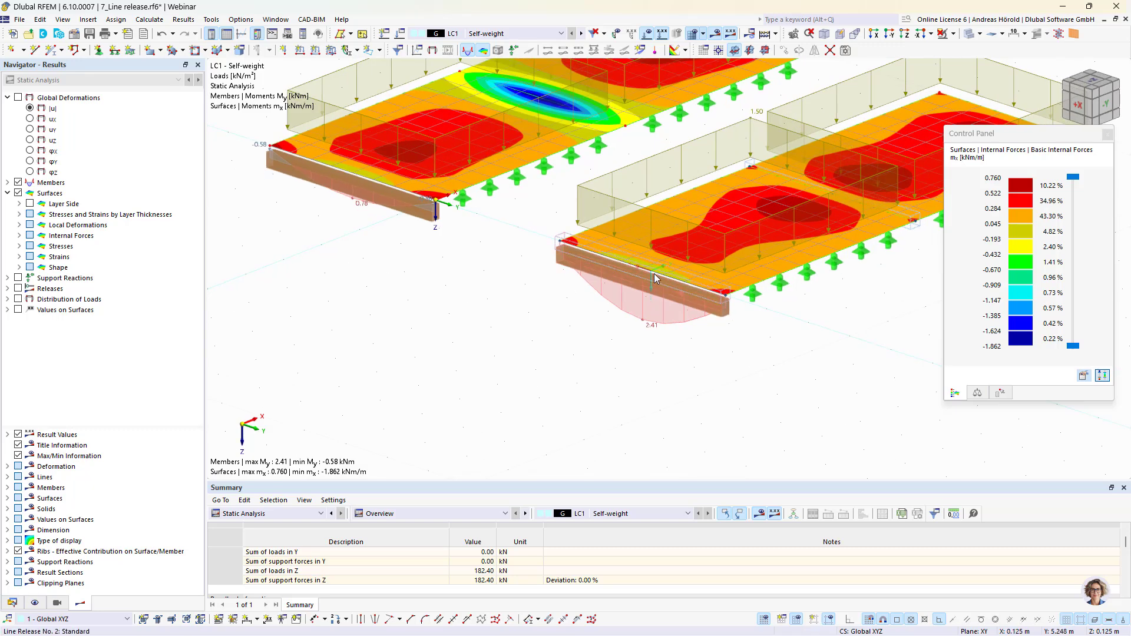
mouse_move(632, 272)
middle_click_drag(571, 336, 513, 436)
scroll(493, 472, "down", 1)
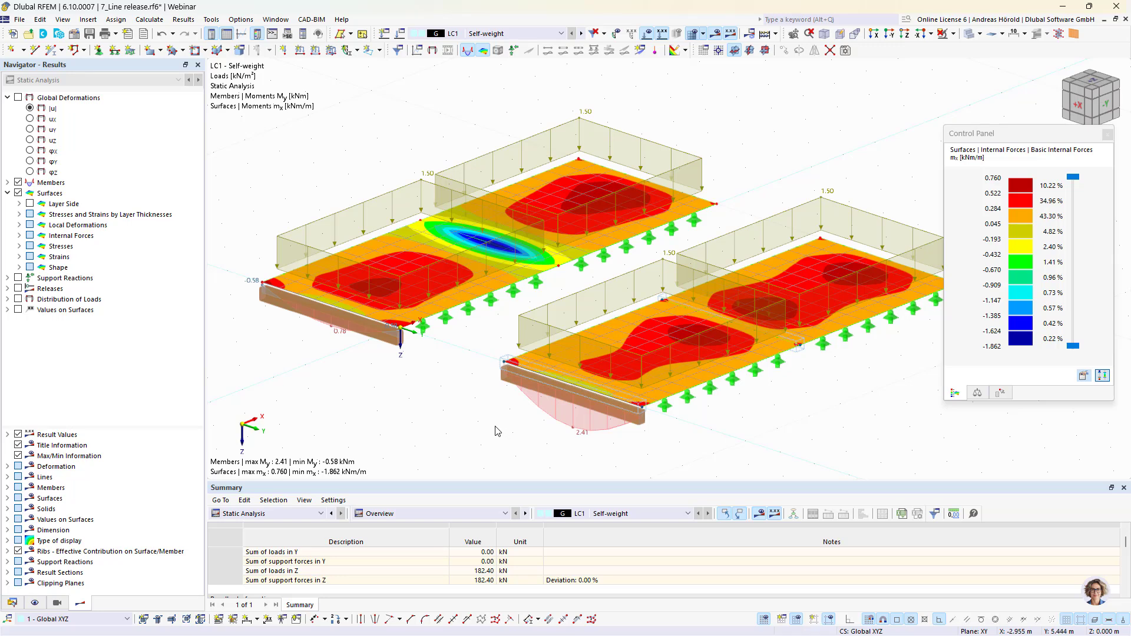
Switch to the model 8_Surface release.rf6 and examine the solid stresses around the bolt hole
left_click(12, 603)
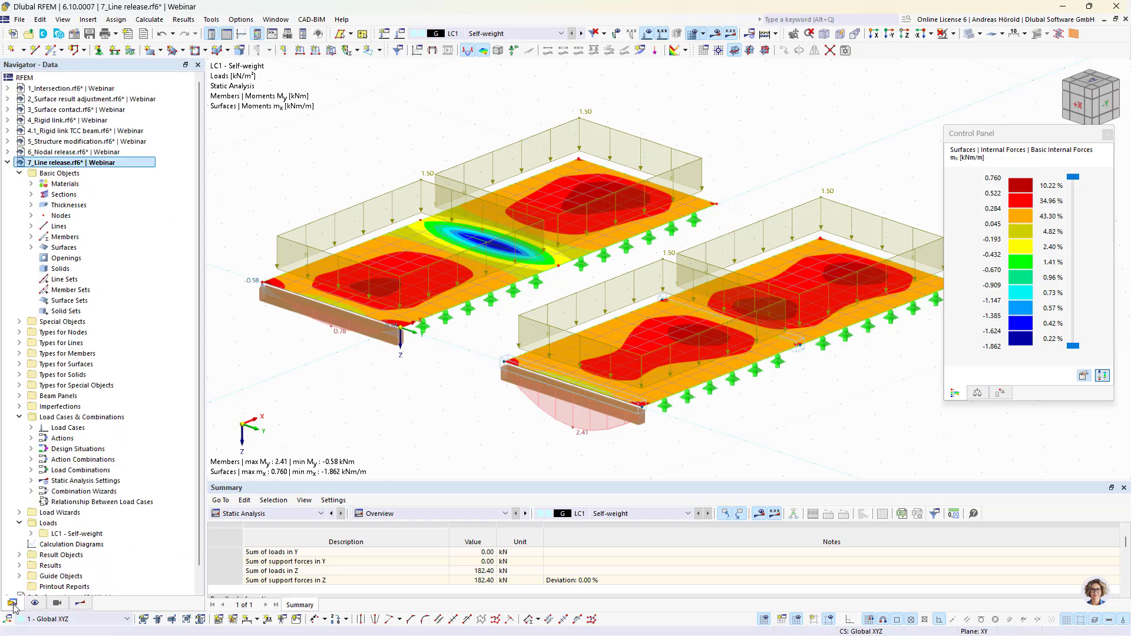
left_click(8, 163)
left_click(81, 173)
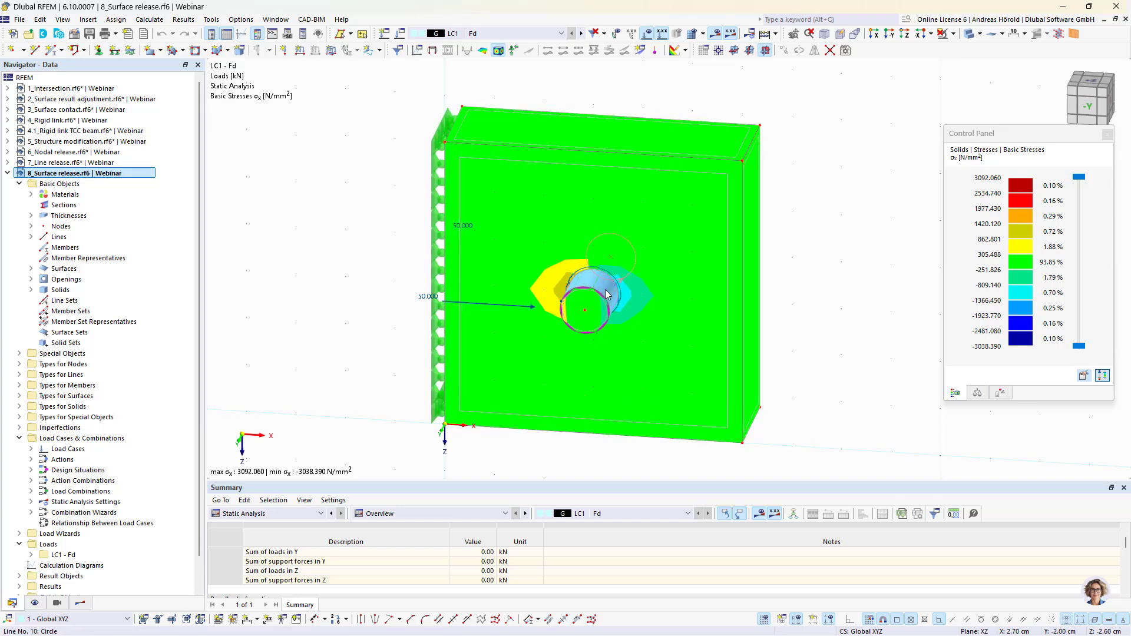
middle_click_drag(822, 345, 836, 318, "ctrl")
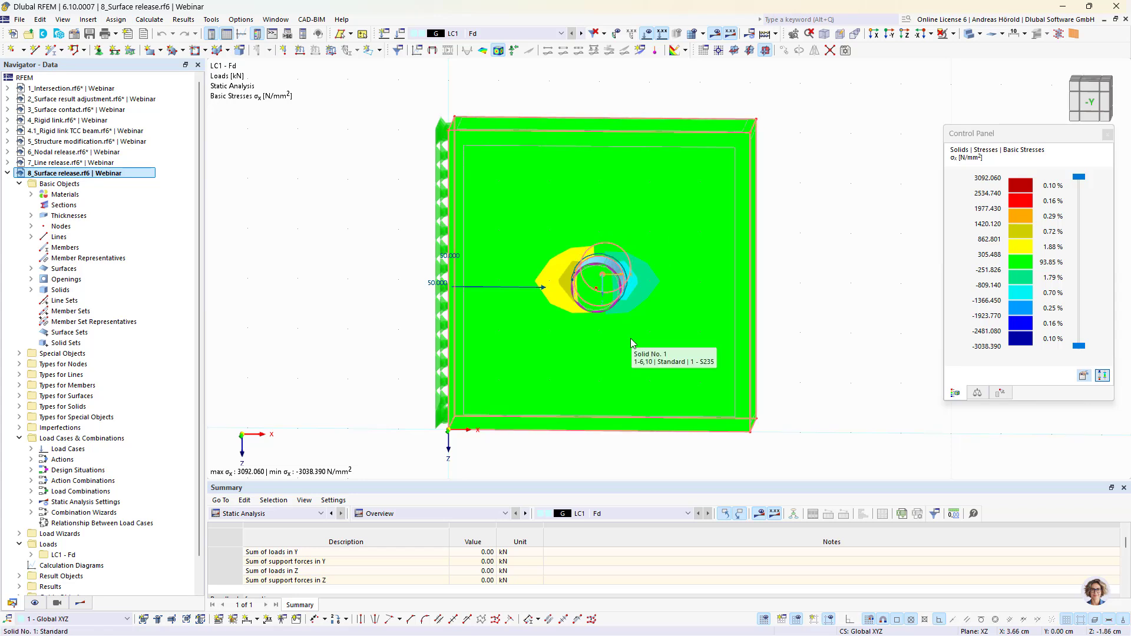
Copy the entire plate and bolt structure 10 cm in the global X direction, including its loading, and accept deleting the existing results
scroll(632, 343, "down", 3)
middle_click_drag(575, 295, 585, 415)
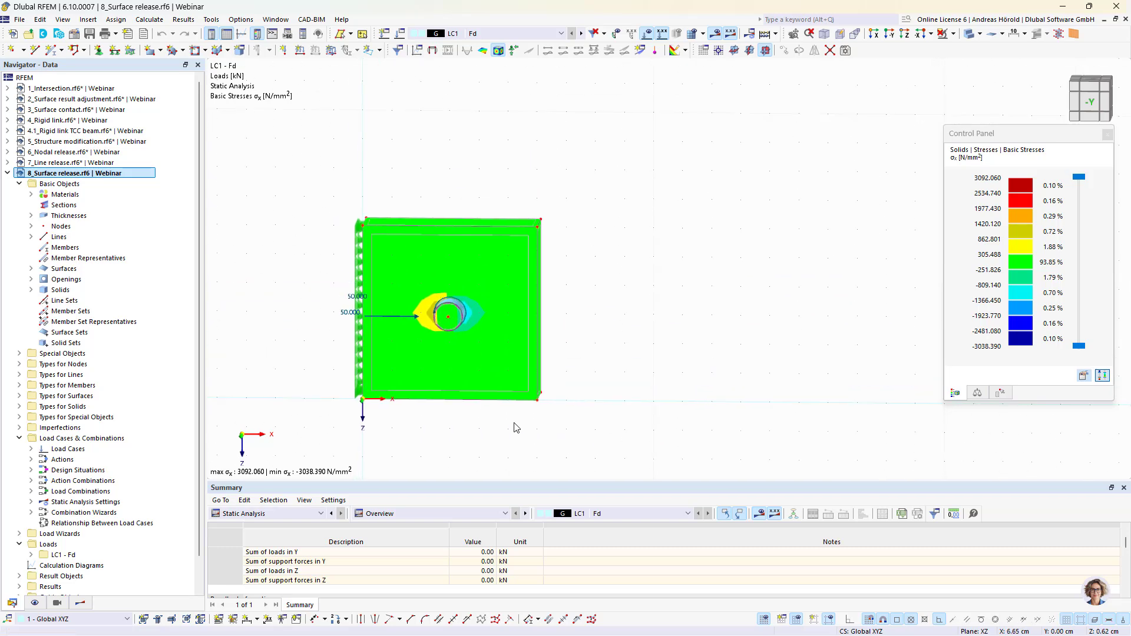
left_click_drag(327, 433, 641, 189)
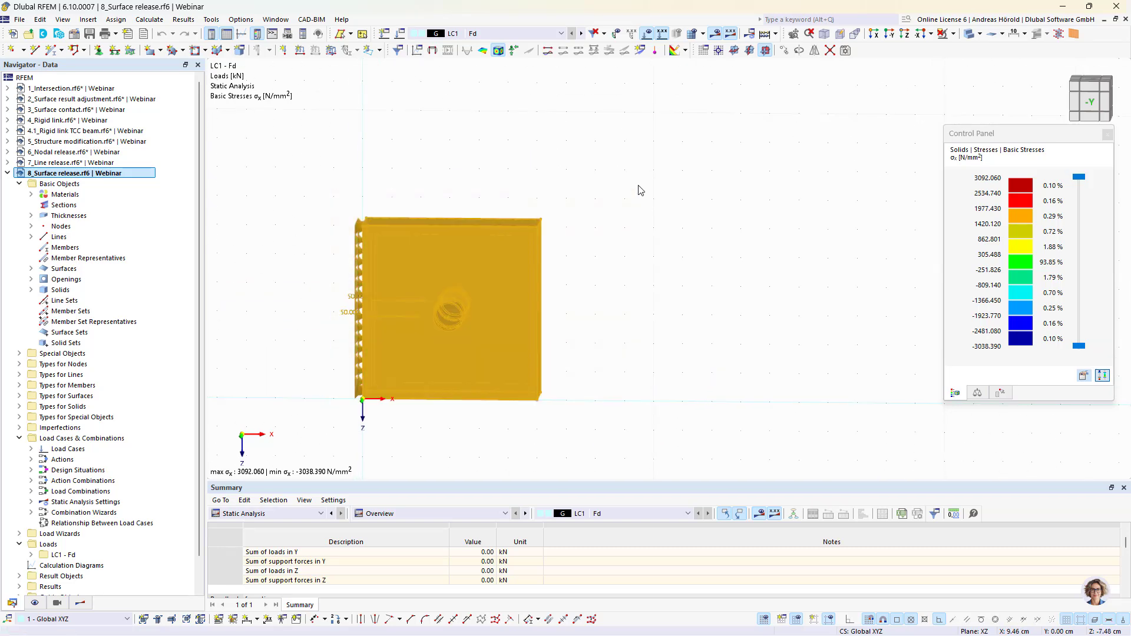
left_click(784, 50)
left_click(392, 219)
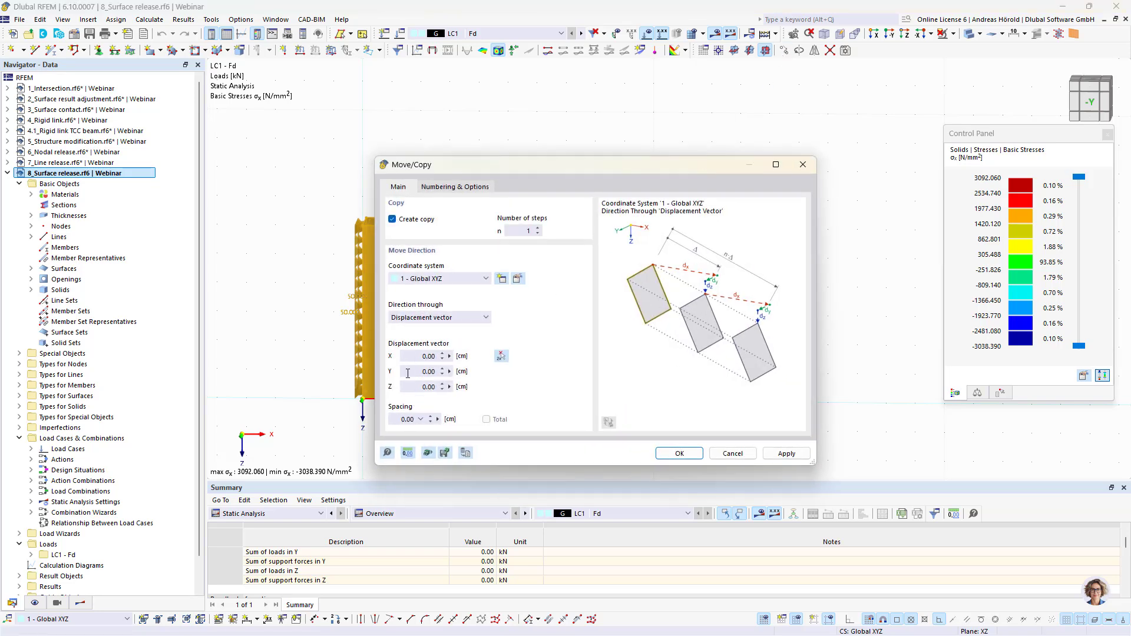
double_click(427, 356)
type("10")
left_click(442, 187)
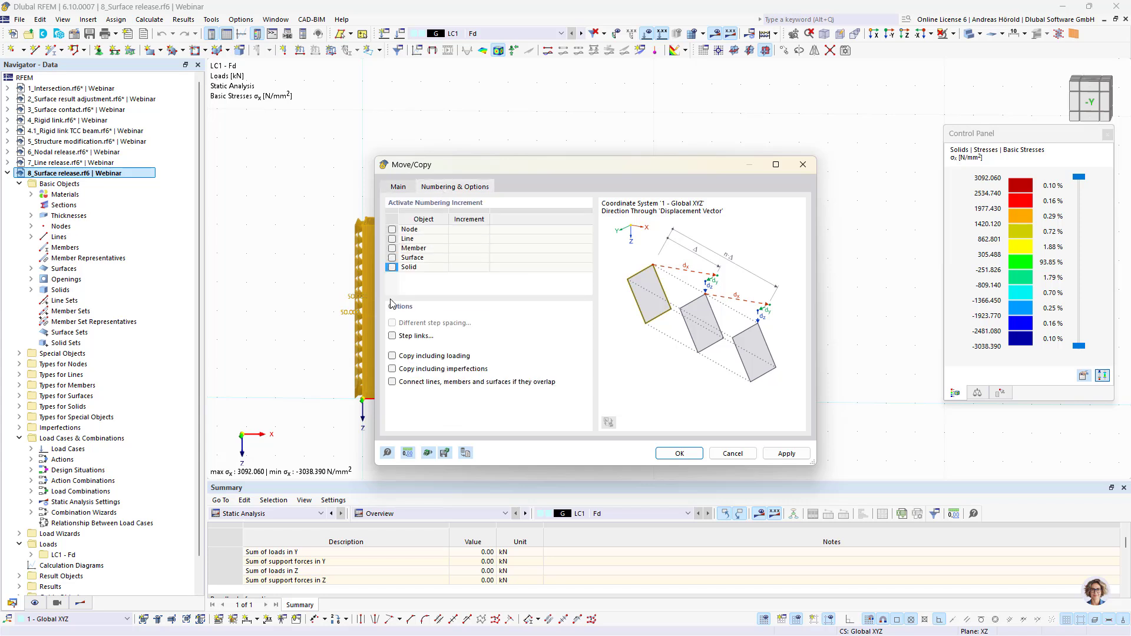
left_click(392, 356)
left_click(674, 453)
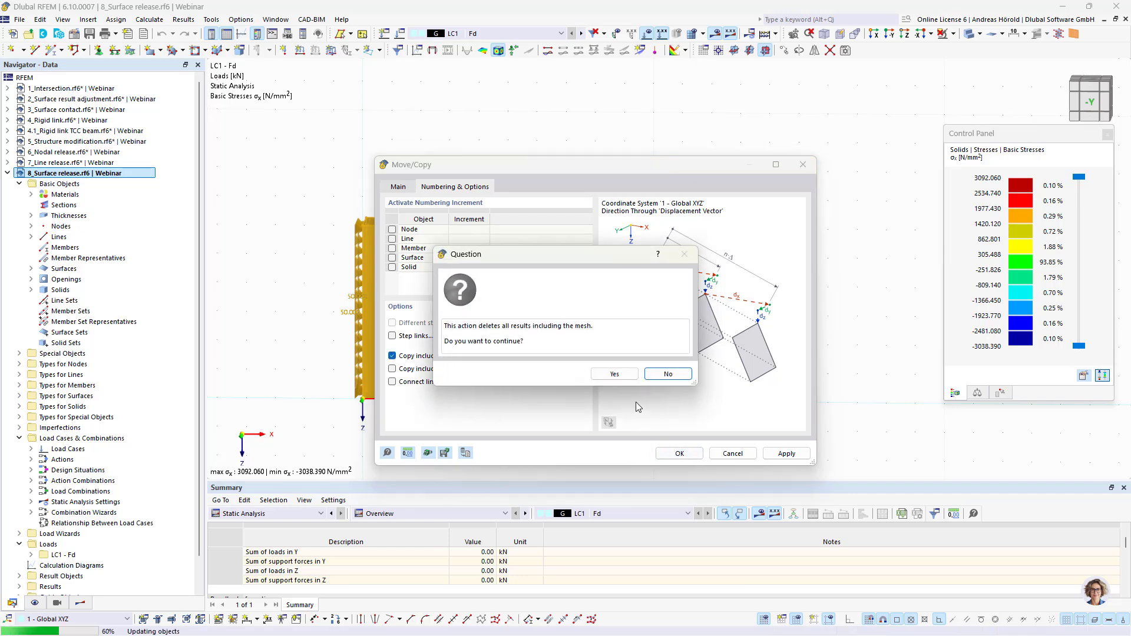
left_click(614, 374)
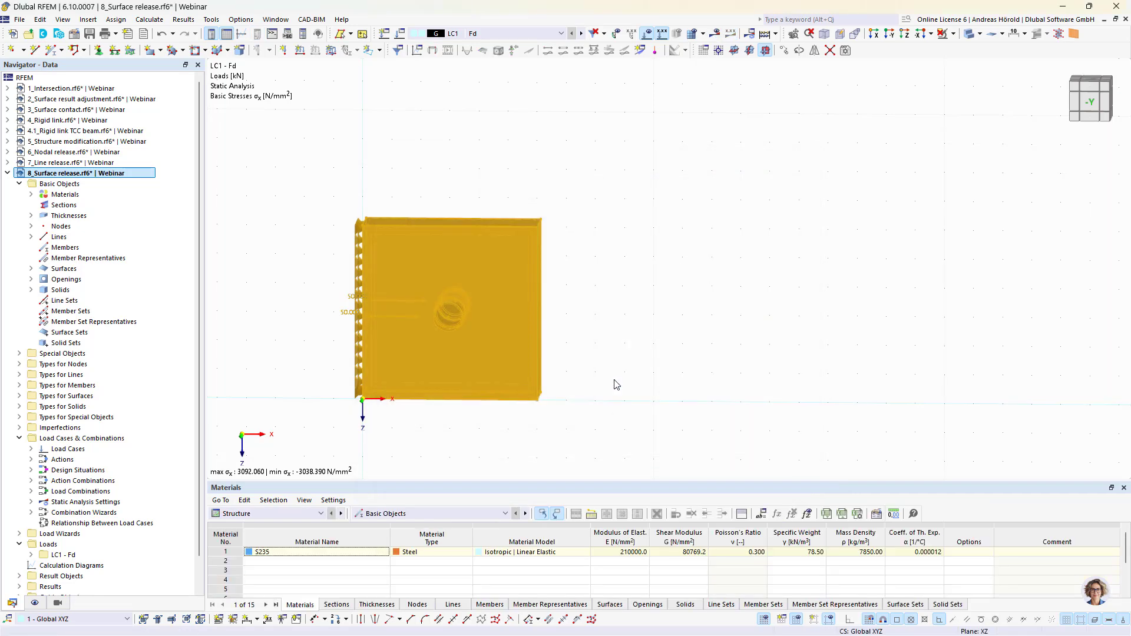
Try a window selection of the bolt inside the copied plate, and clear the selection
middle_click_drag(614, 380, 586, 367)
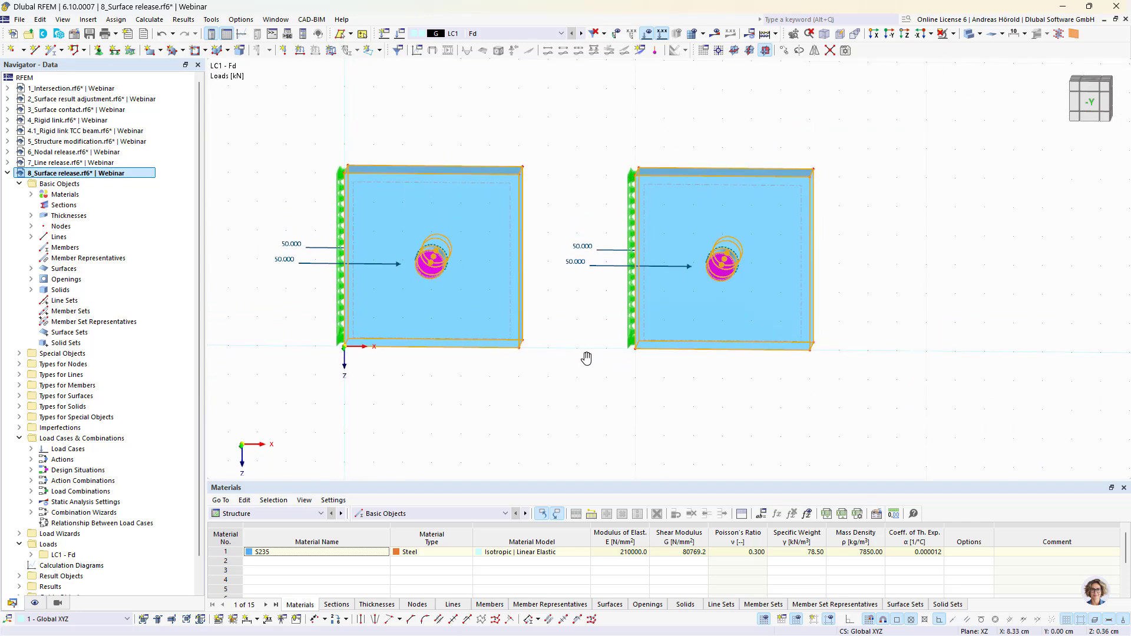
scroll(585, 367, "down", 1)
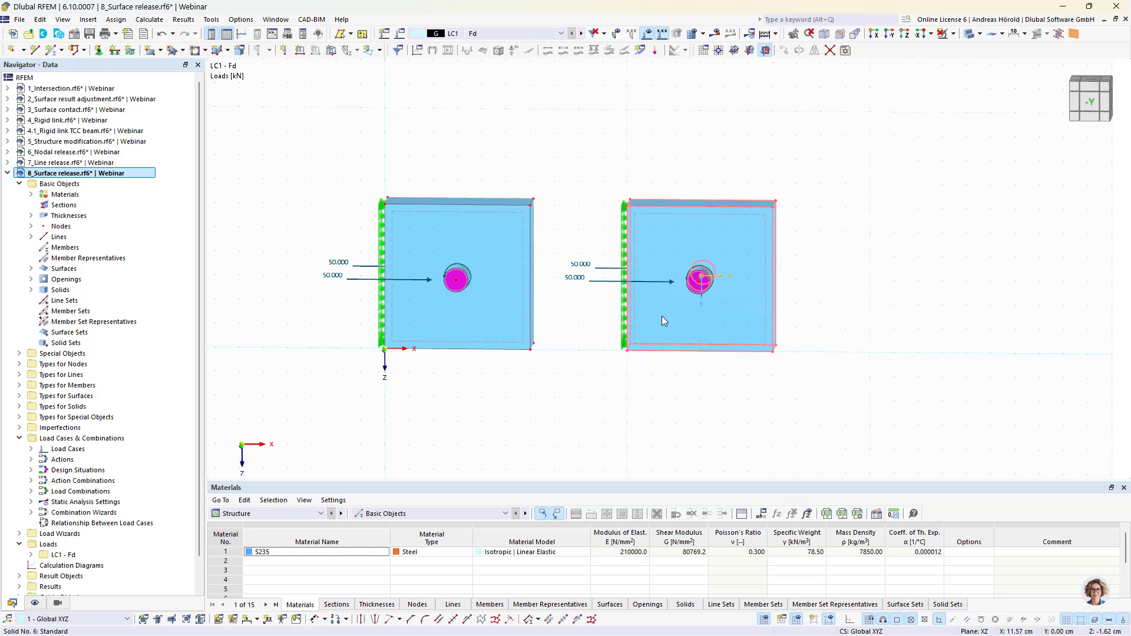
scroll(672, 312, "up", 2)
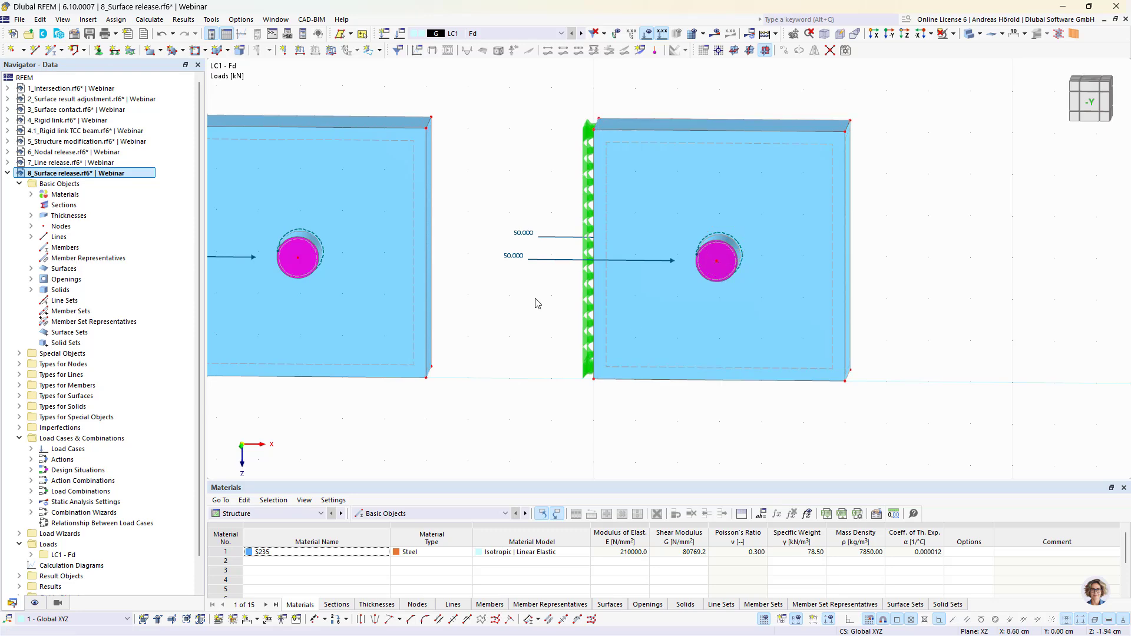
left_click_drag(534, 300, 931, 214)
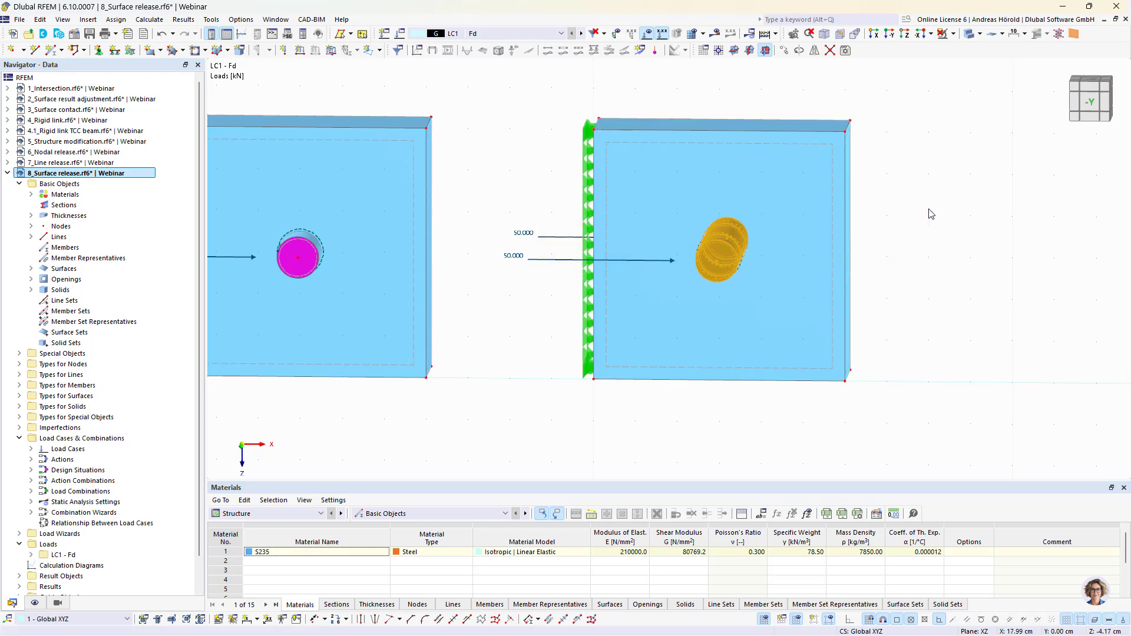
left_click(542, 329)
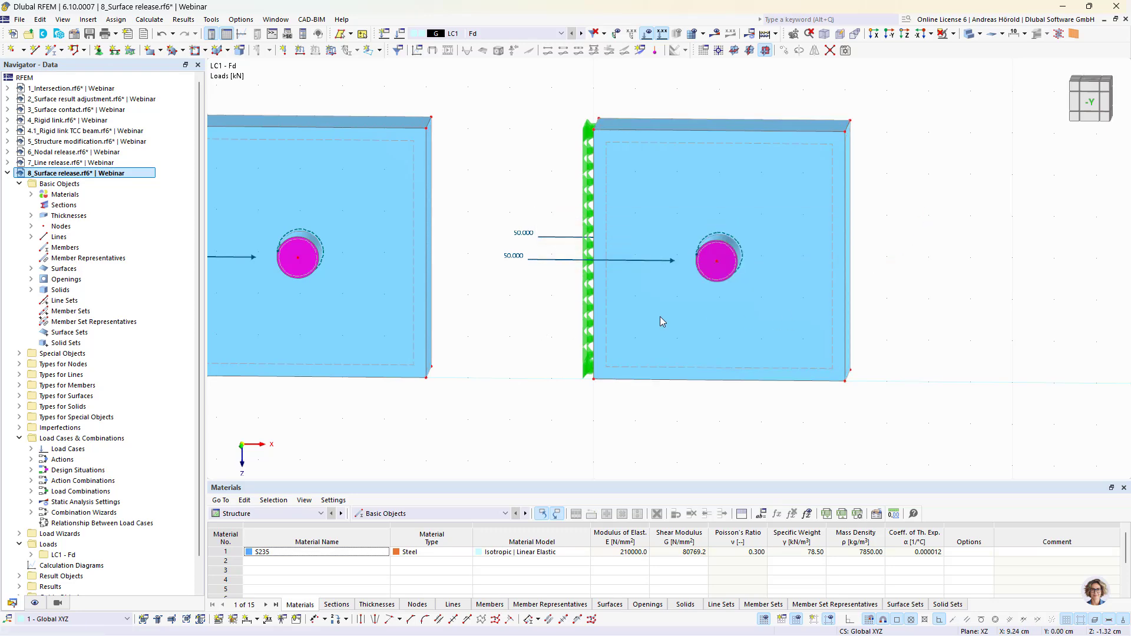
scroll(747, 292, "up", 3)
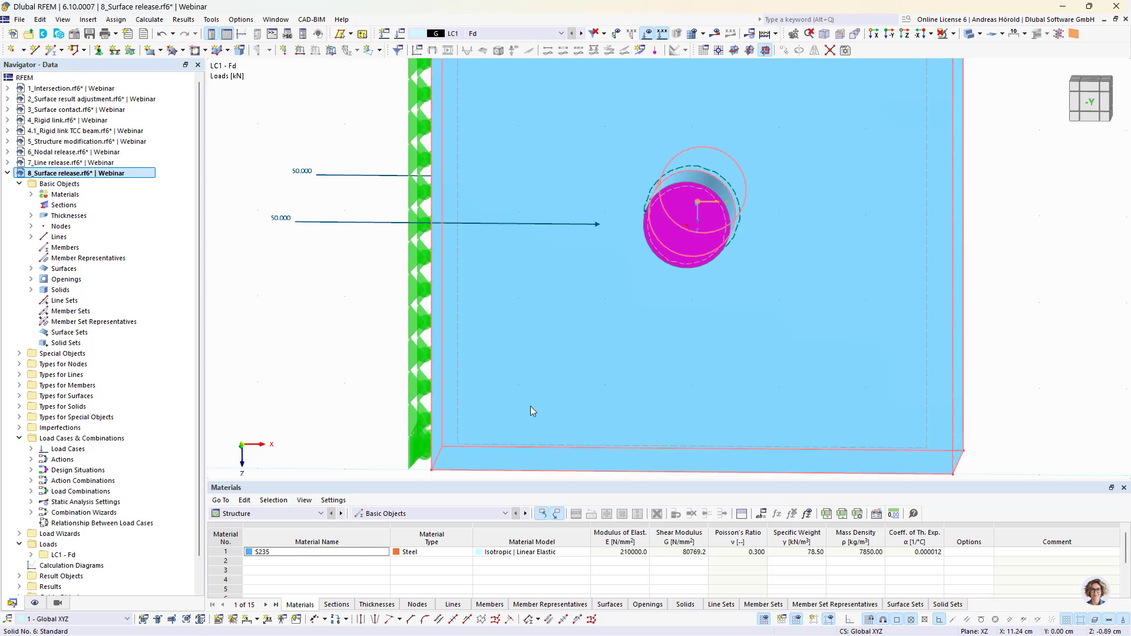
left_click_drag(516, 387, 858, 182)
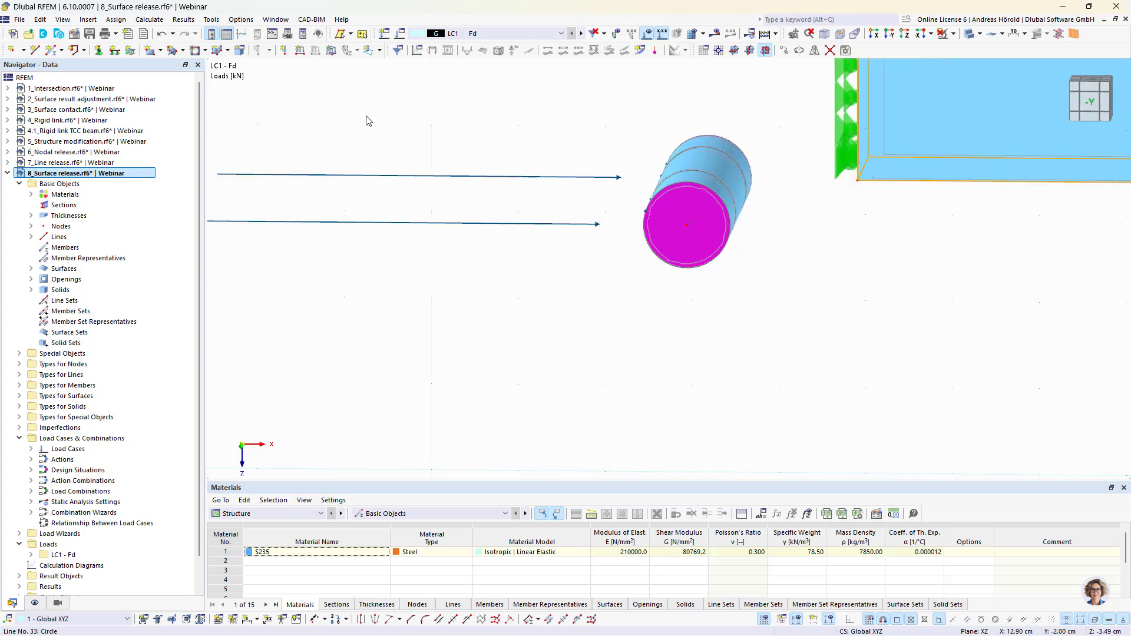
left_click(161, 34)
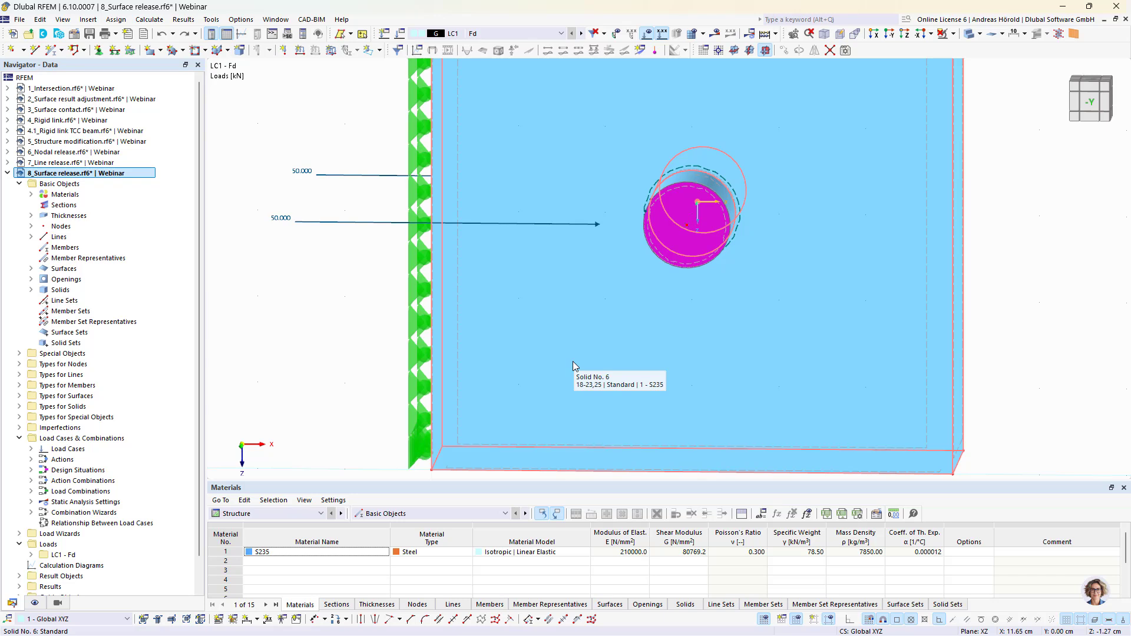
Isolate the bolt of the copied plate so that only its solids, surfaces and related loads are displayed
left_click_drag(592, 303, 829, 118)
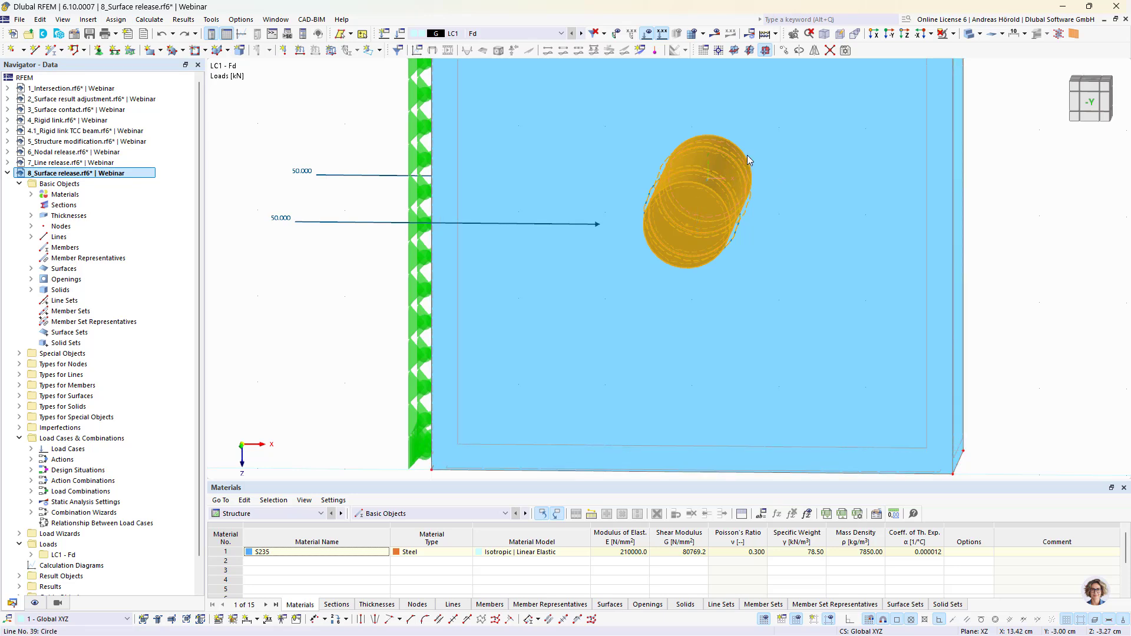
left_click(954, 34)
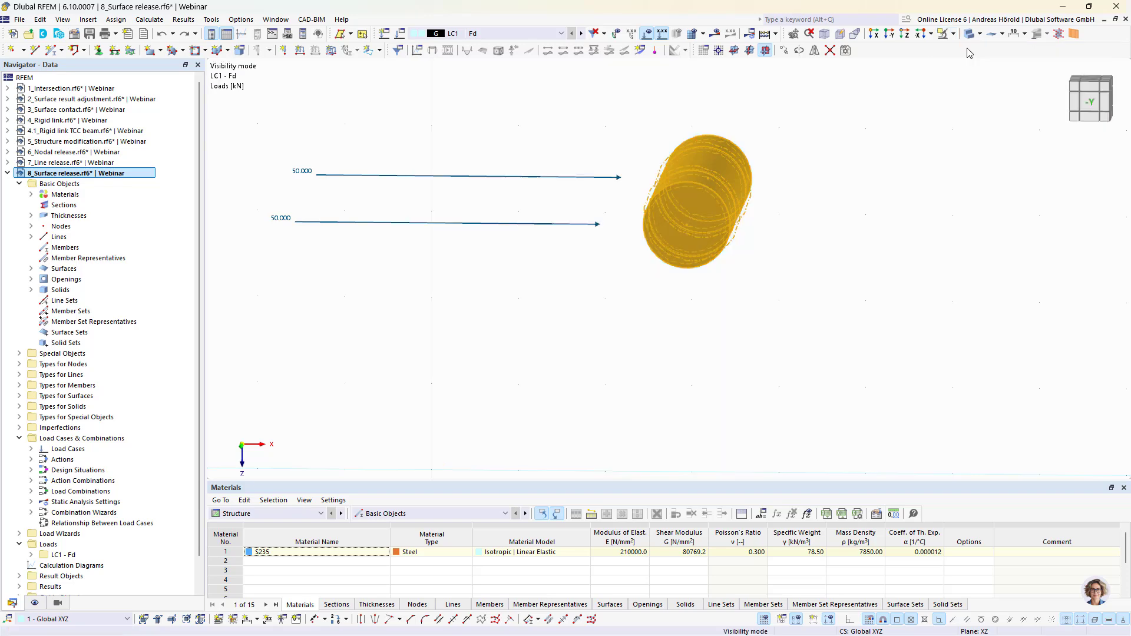
left_click(967, 50)
middle_click_drag(857, 249, 664, 357, "ctrl")
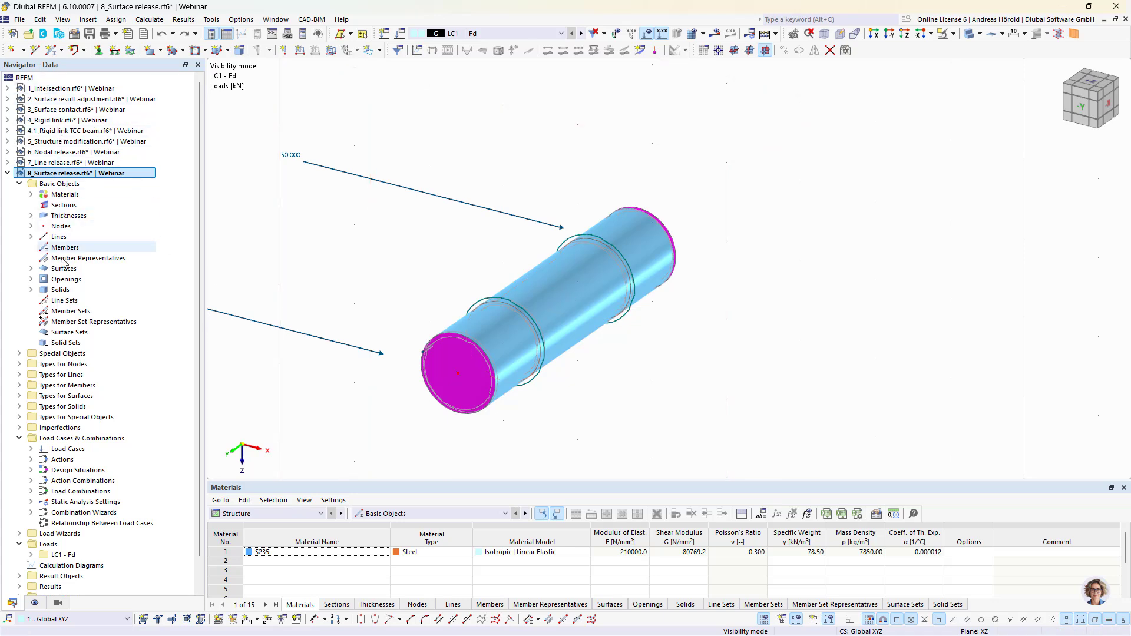
Start a new surface release and assign it to the bolt's middle cylindrical surface, where it passes through the plate
left_click(18, 355)
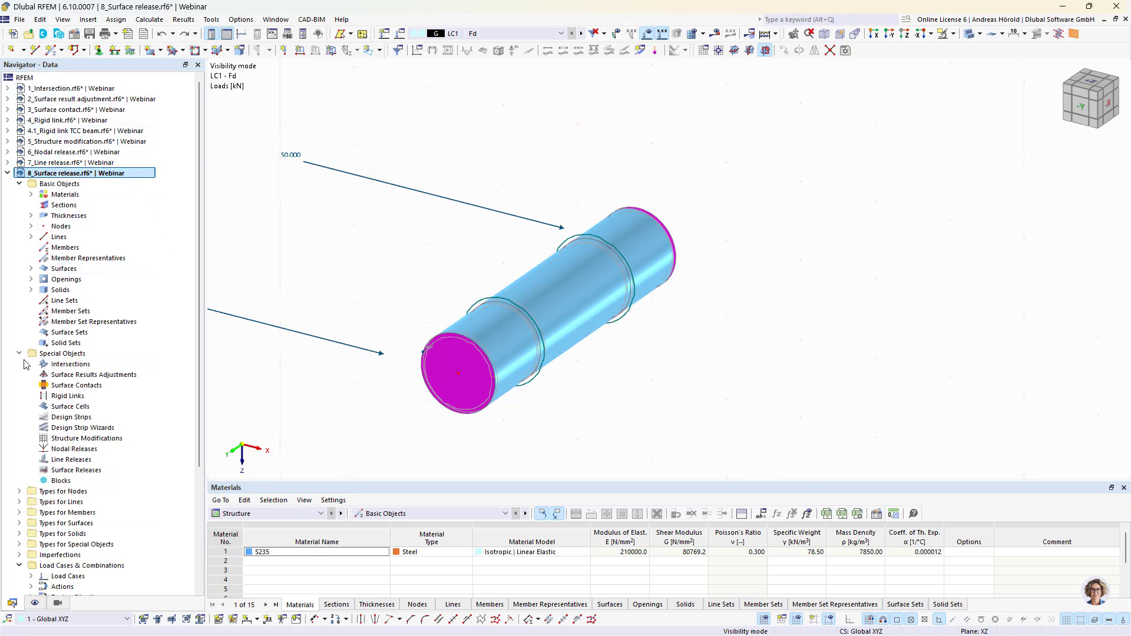
right_click(85, 471)
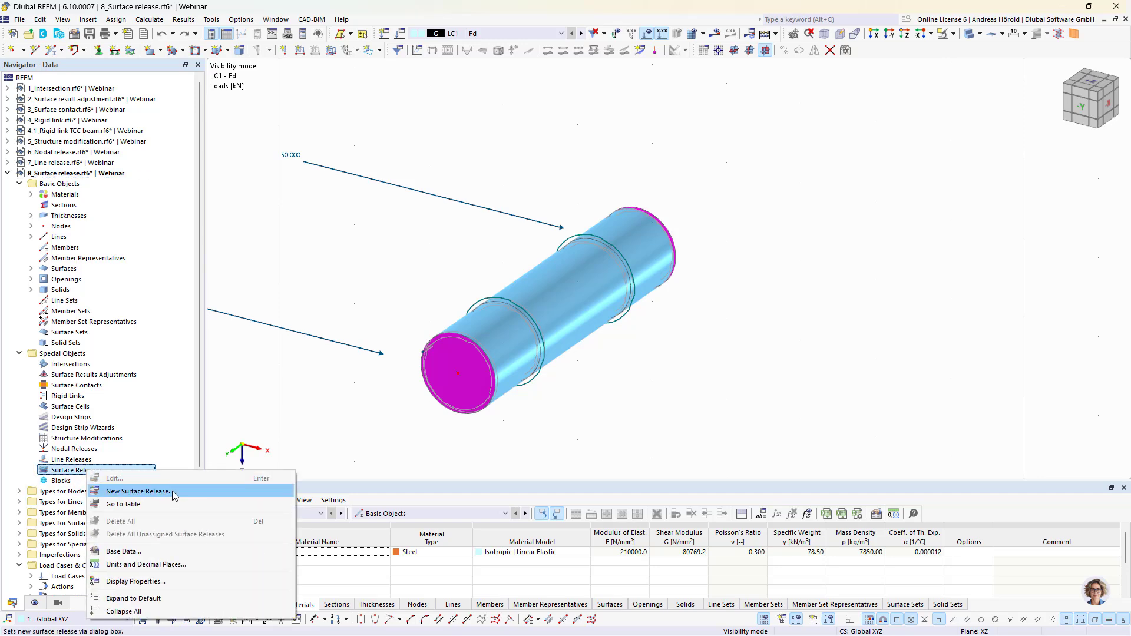
left_click(174, 494)
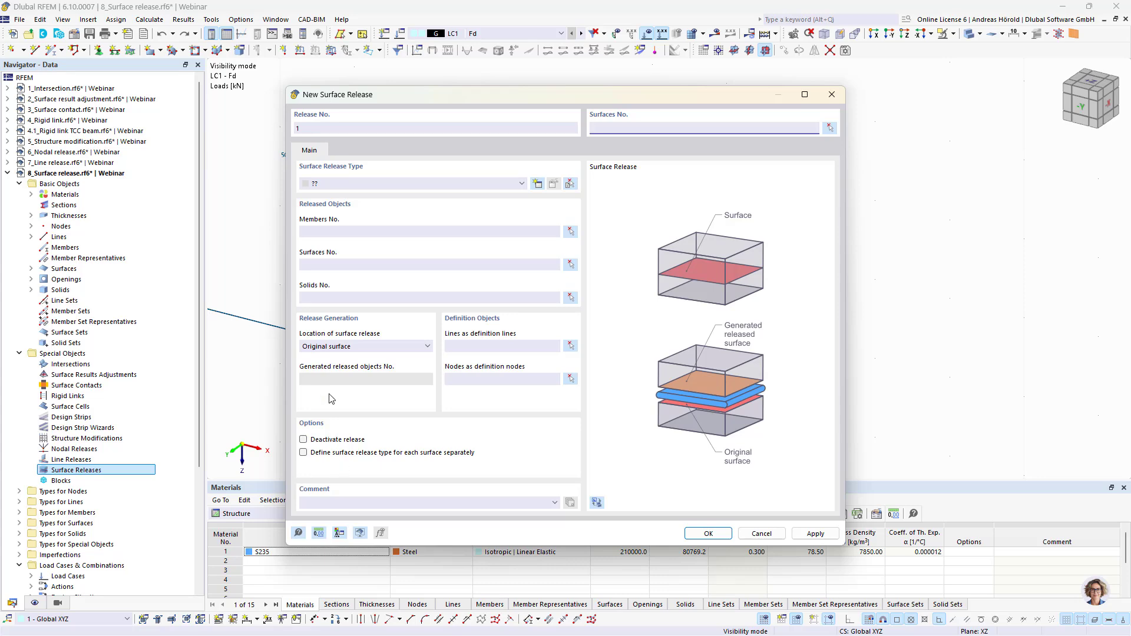
left_click(830, 127)
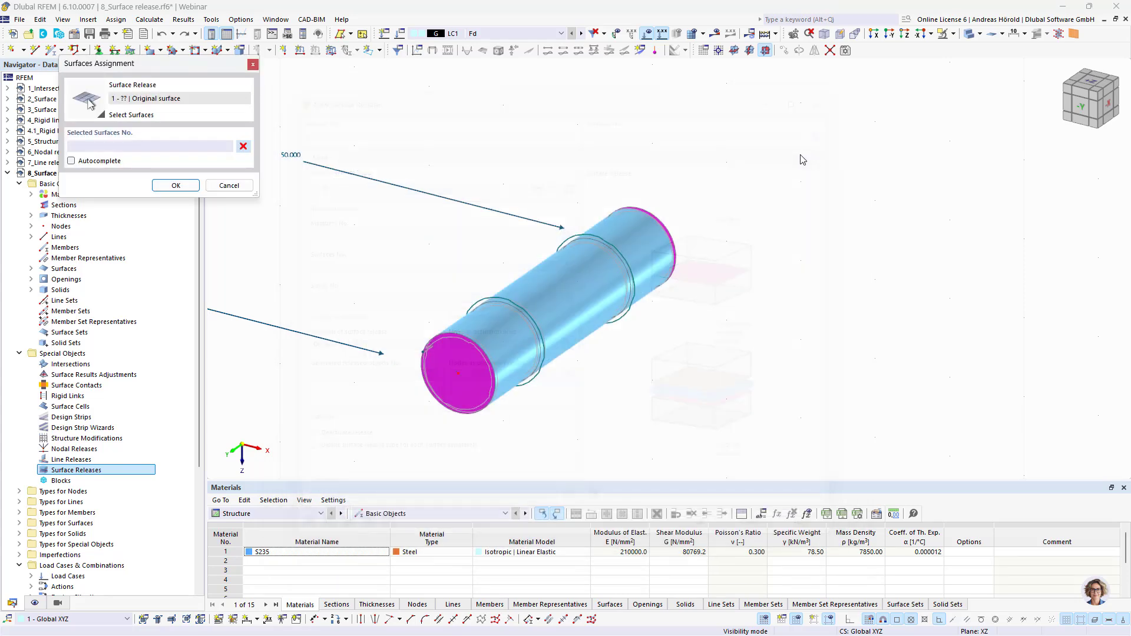
left_click(527, 308)
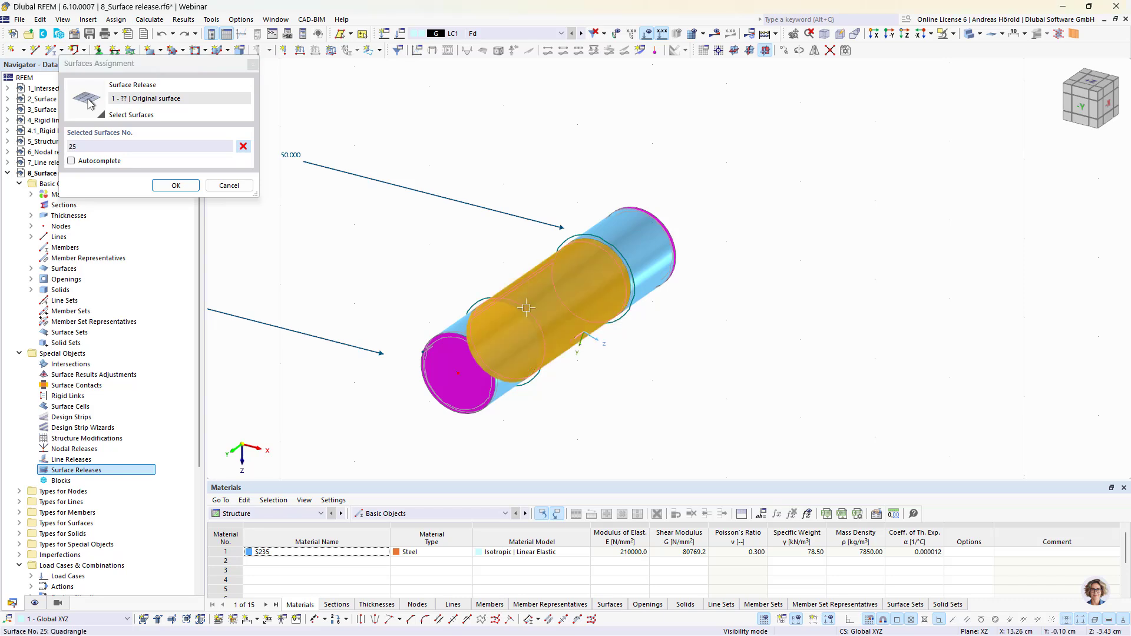
left_click(176, 186)
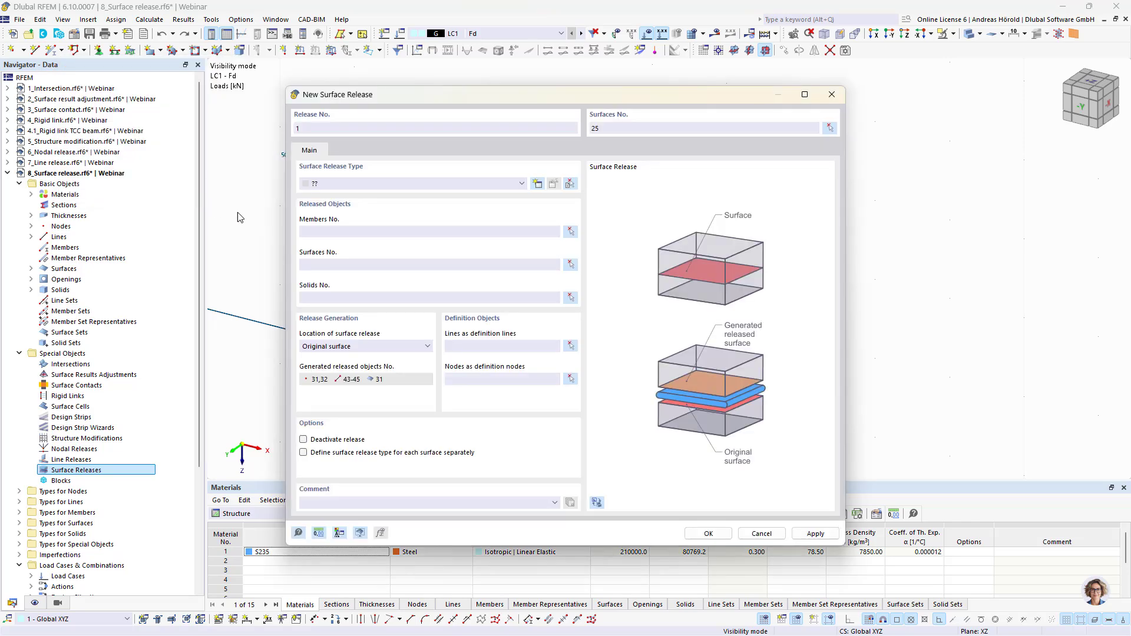
Create a surface release type with only uz released and its nonlinearity set to Fixed if positive pz
left_click(537, 185)
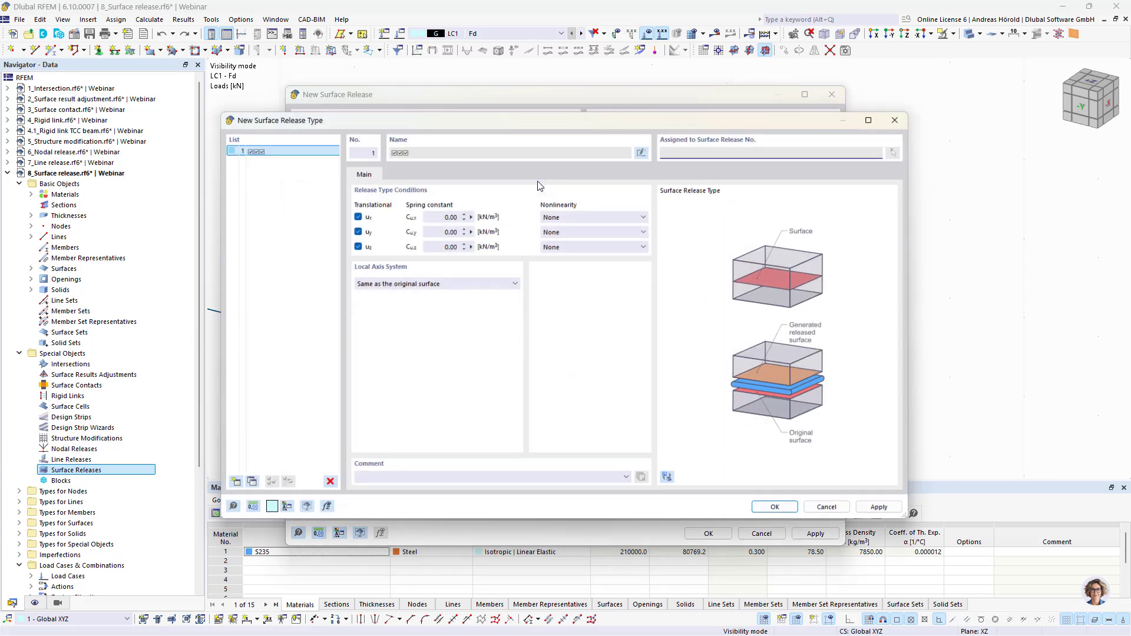
left_click(365, 229)
left_click(363, 217)
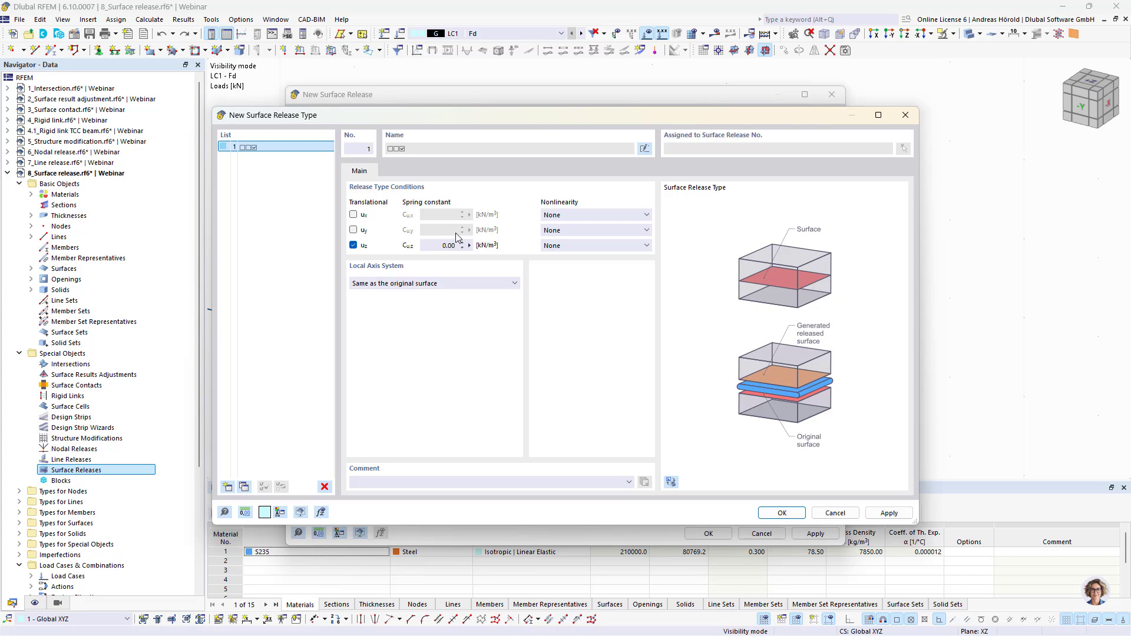
left_click(564, 246)
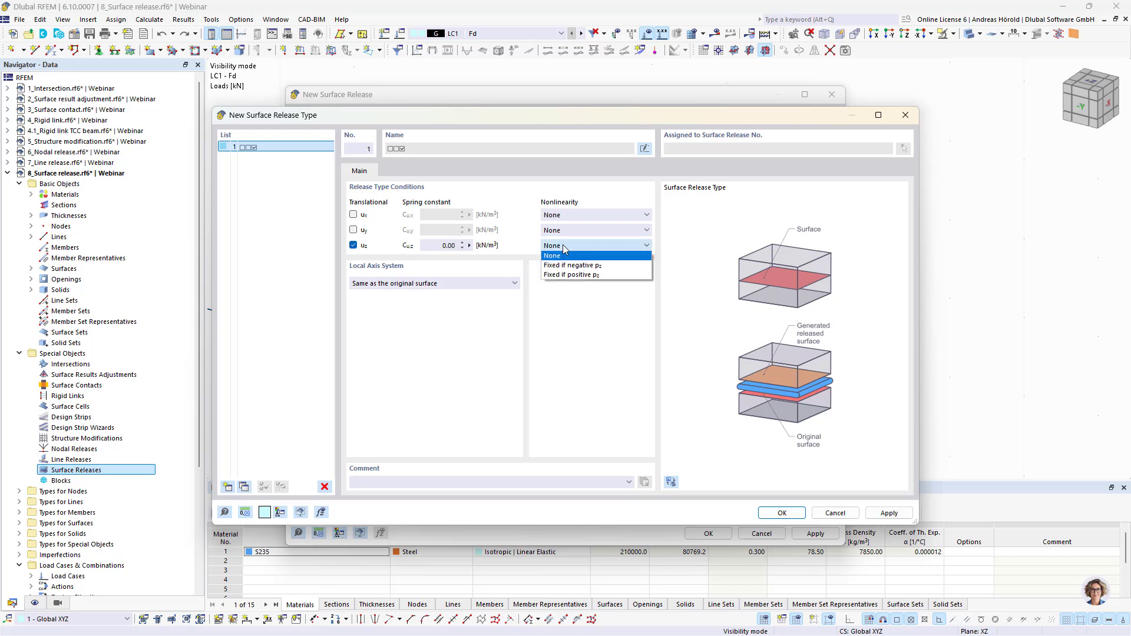
left_click(610, 275)
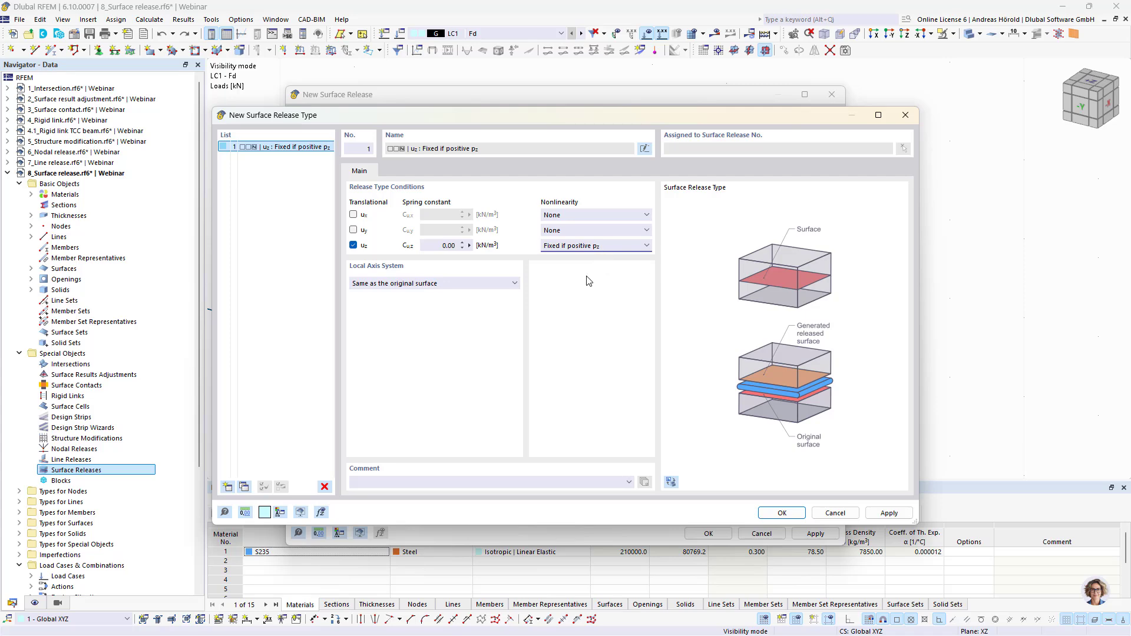
left_click(782, 512)
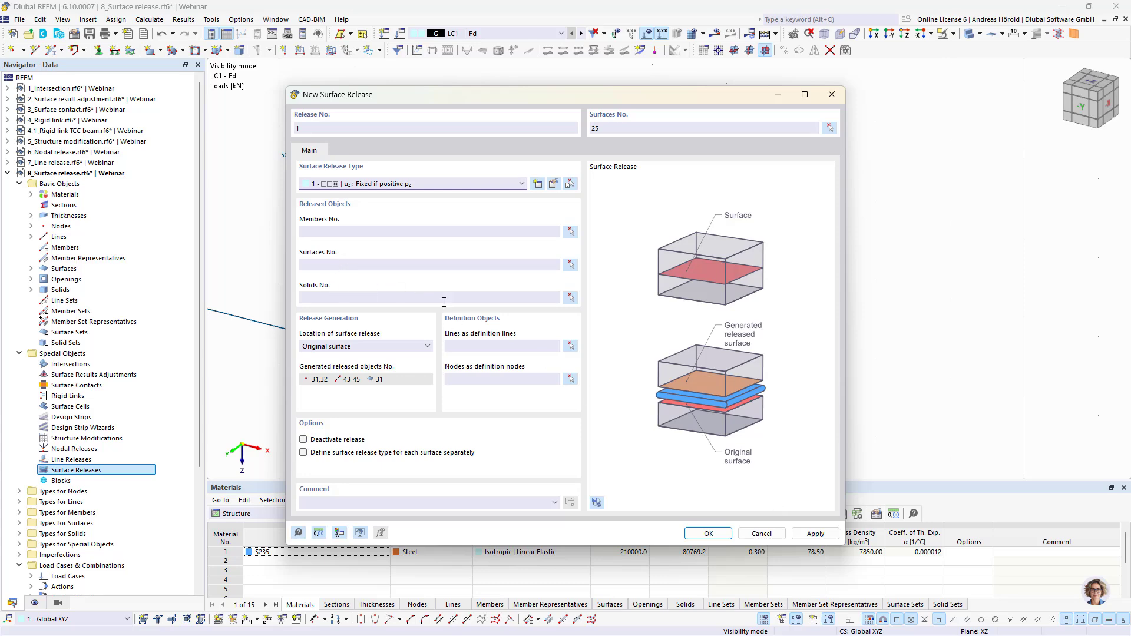
Restore full model visibility, assign the copied plate solid as the released solid, and create the surface release
left_click(570, 298)
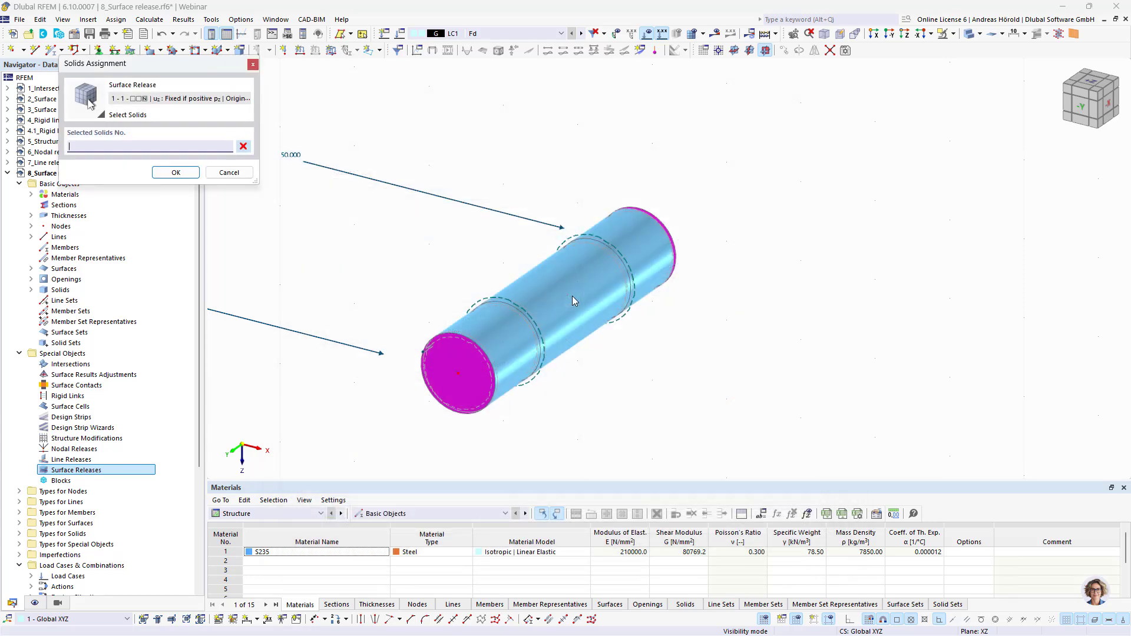
left_click(956, 32)
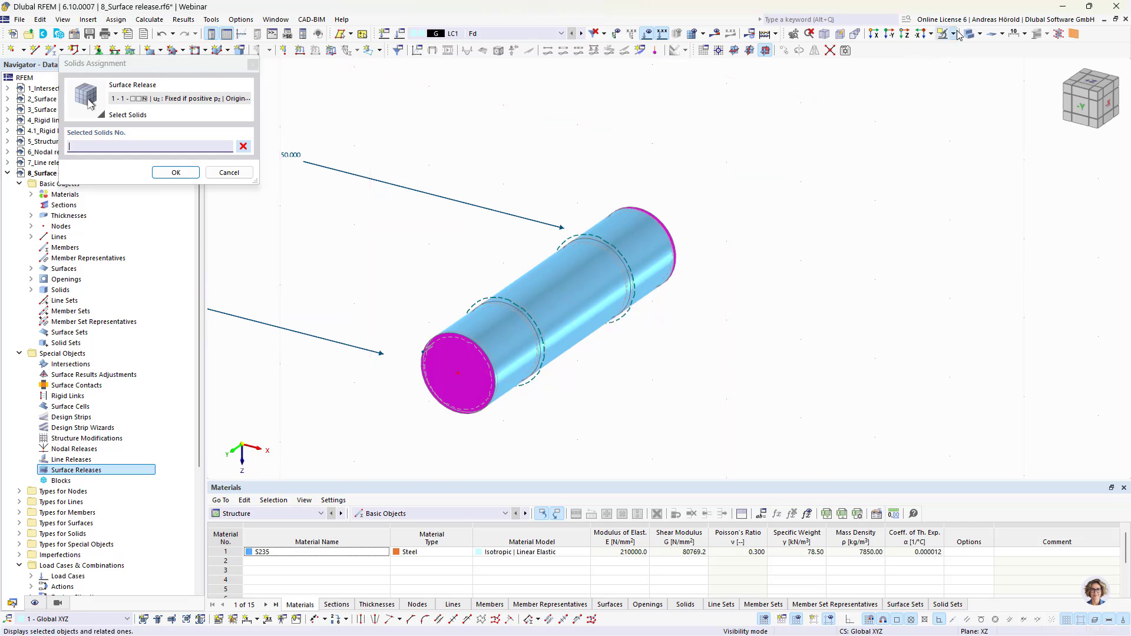
left_click(954, 33)
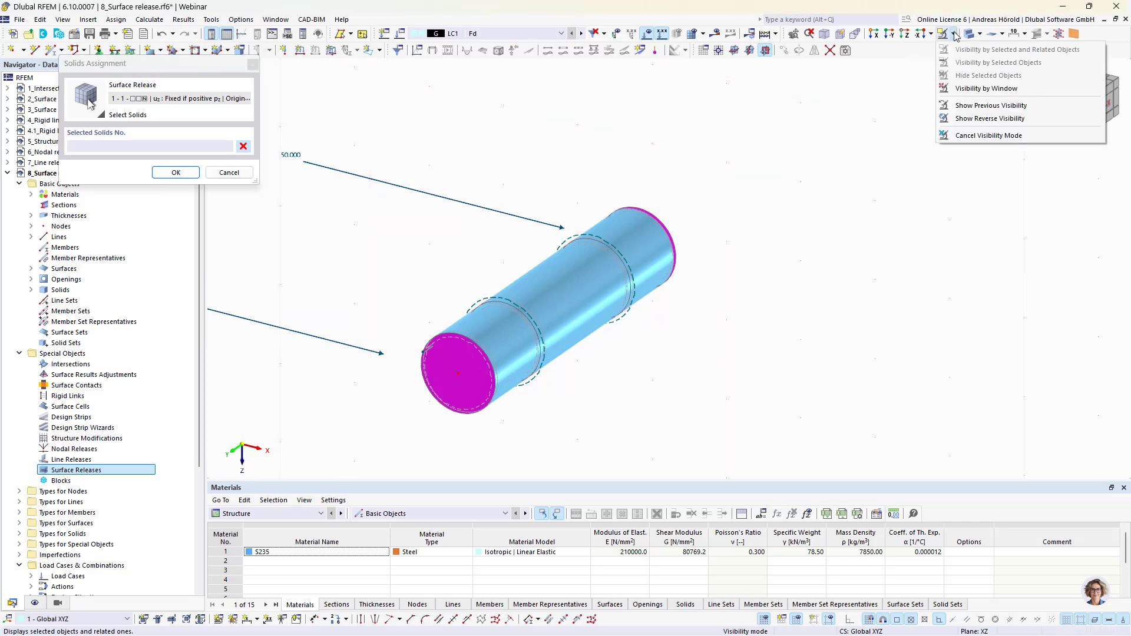
left_click(966, 140)
left_click(651, 327)
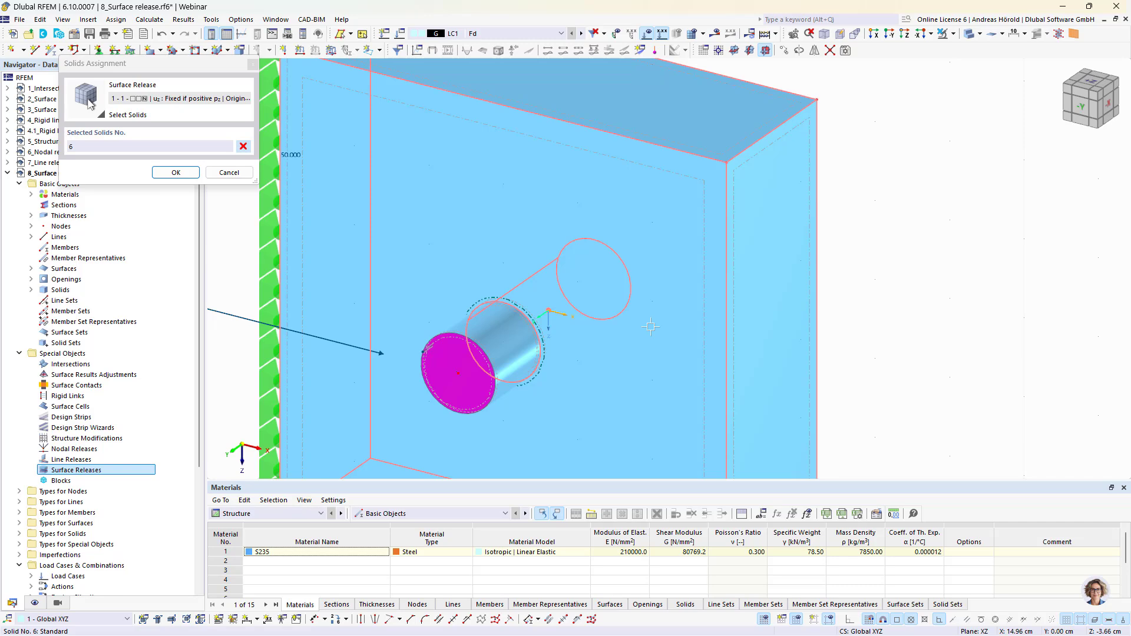
left_click(170, 173)
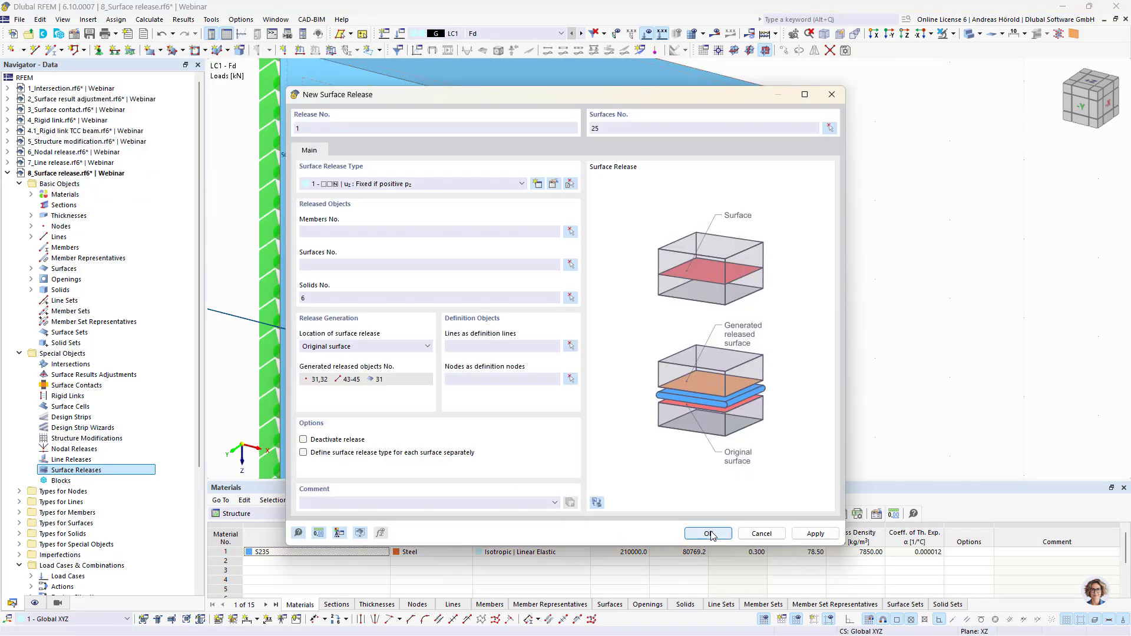
left_click(711, 534)
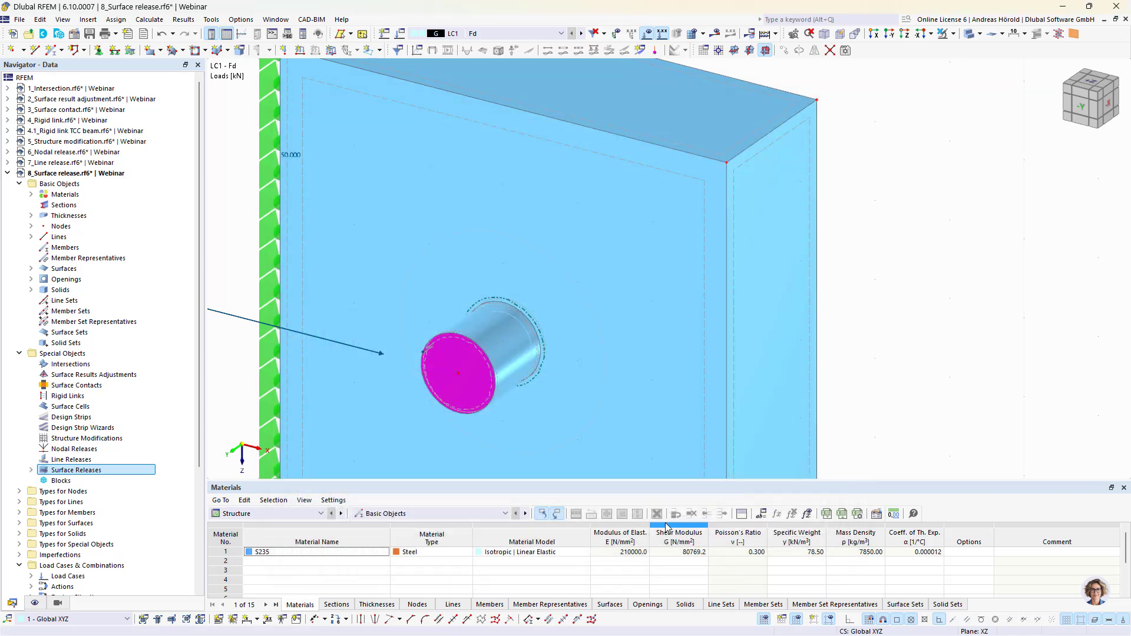
Calculate and display the LC1 solid stresses, and compare the bolt hole areas of the original and the released plate
scroll(660, 421, "down", 5)
middle_click_drag(514, 460, 654, 462, "ctrl")
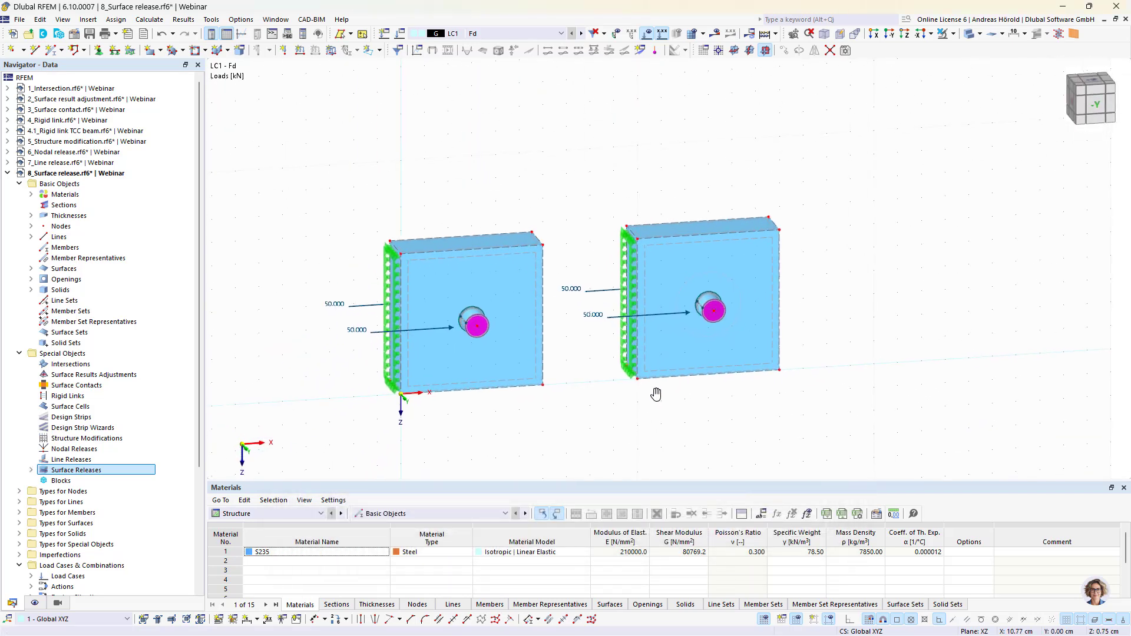
left_click(714, 33)
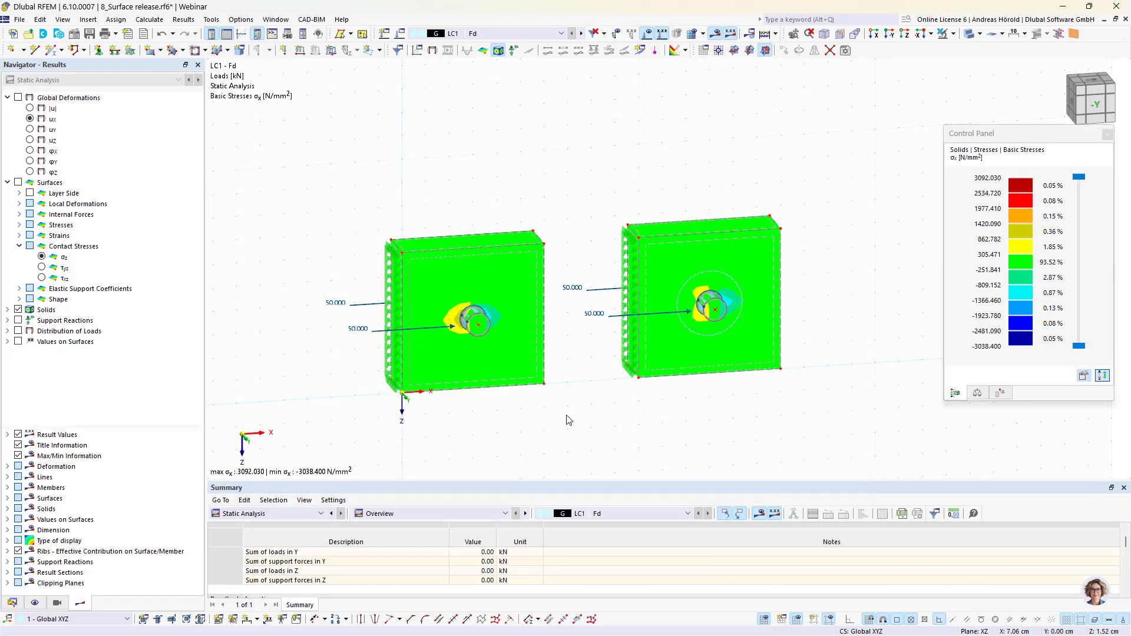
scroll(503, 381, "up", 5)
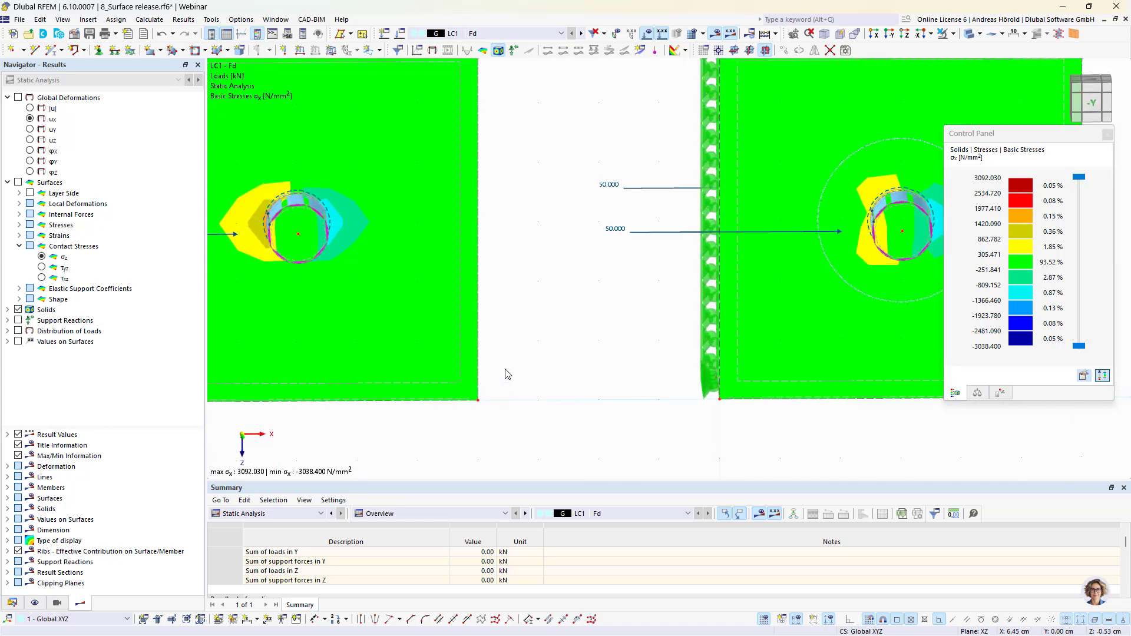
scroll(778, 306, "down", 3)
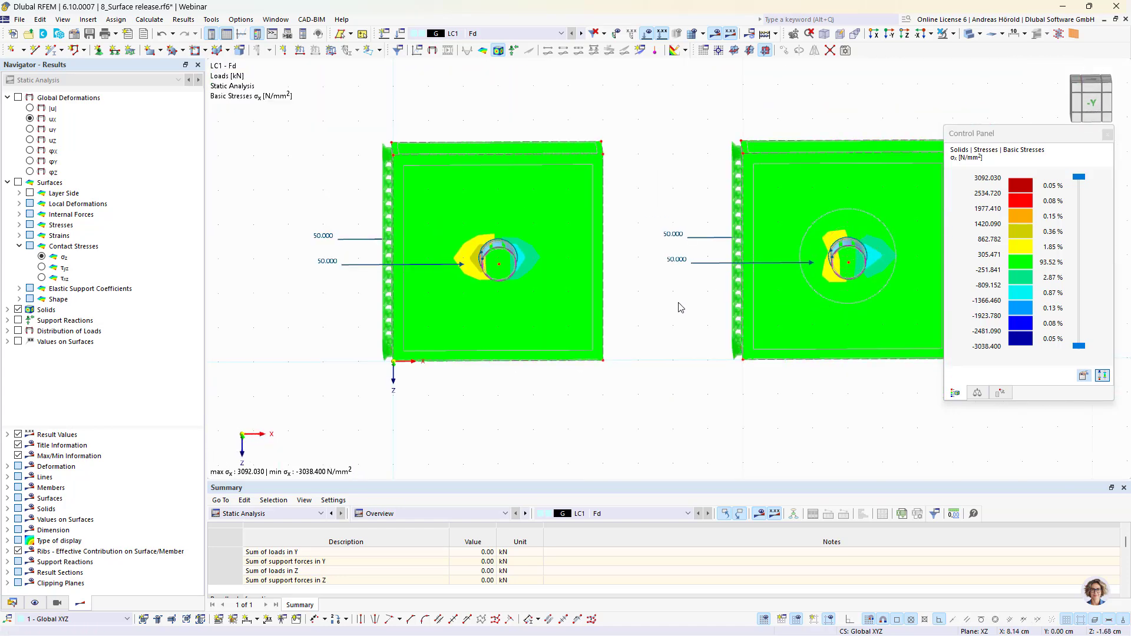
scroll(678, 308, "down", 2)
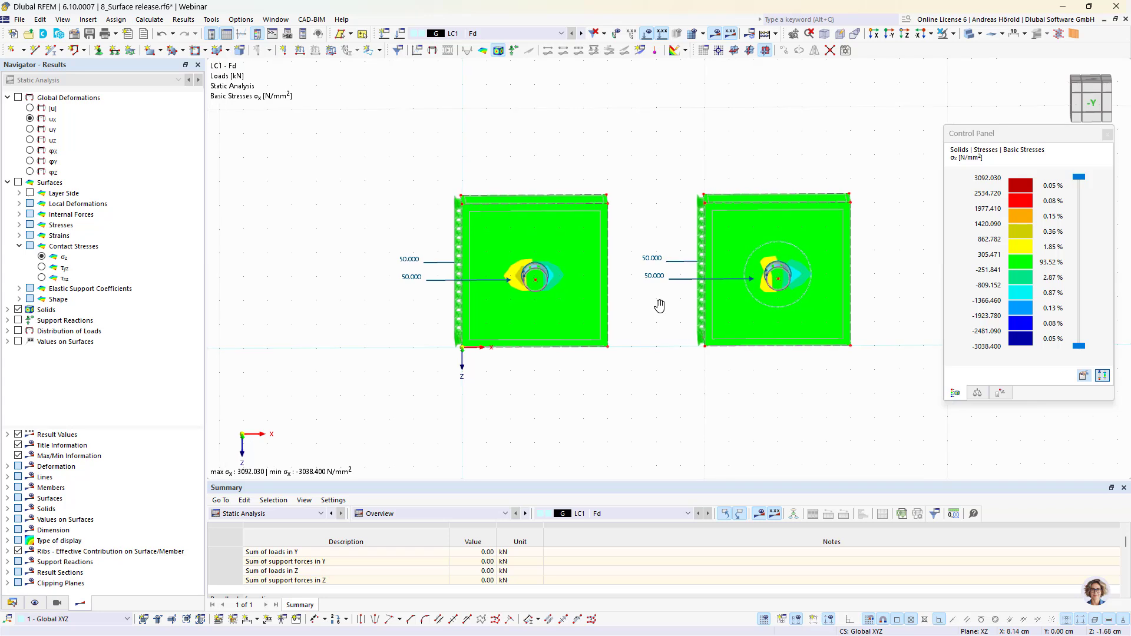
Hide the bolts of both plates and compare the stresses around the two holes
left_click_drag(401, 309, 893, 255)
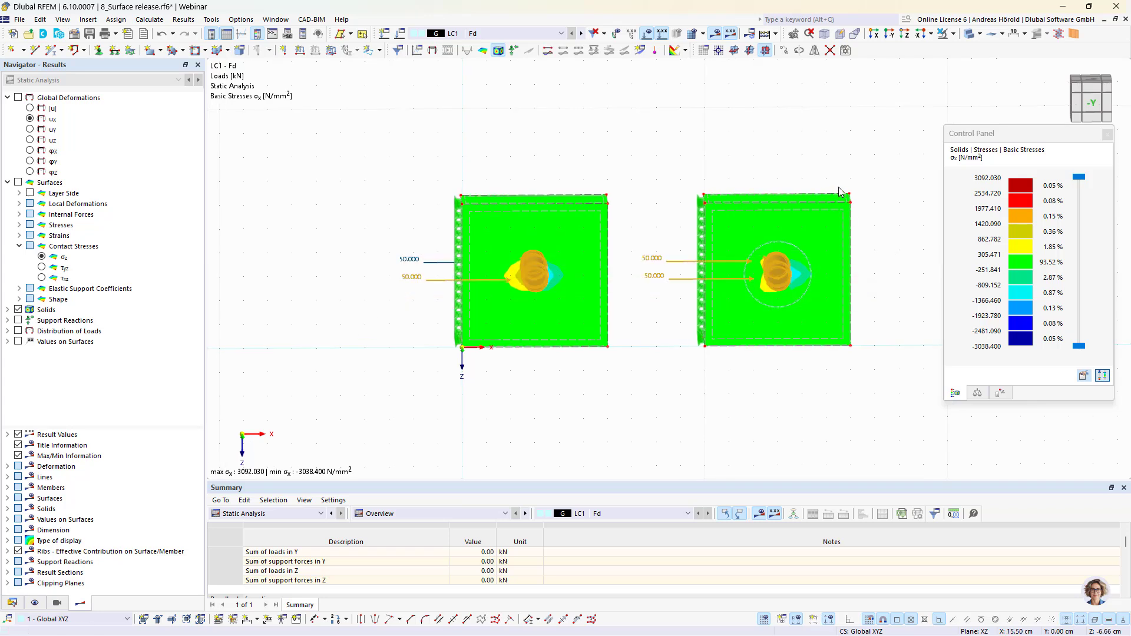
left_click(953, 33)
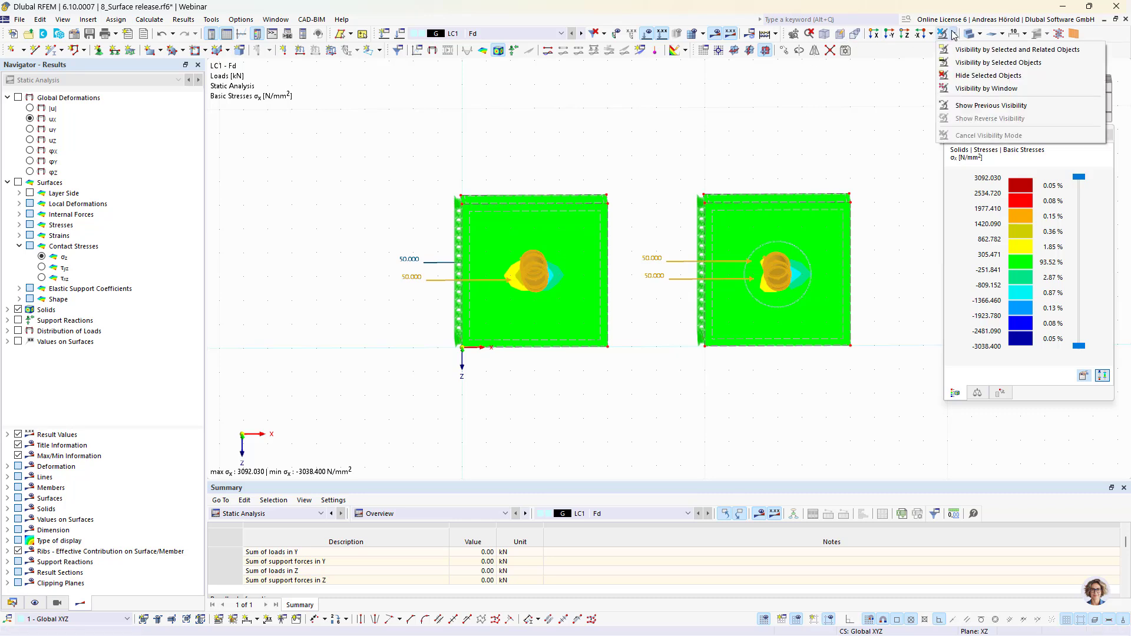
left_click(992, 76)
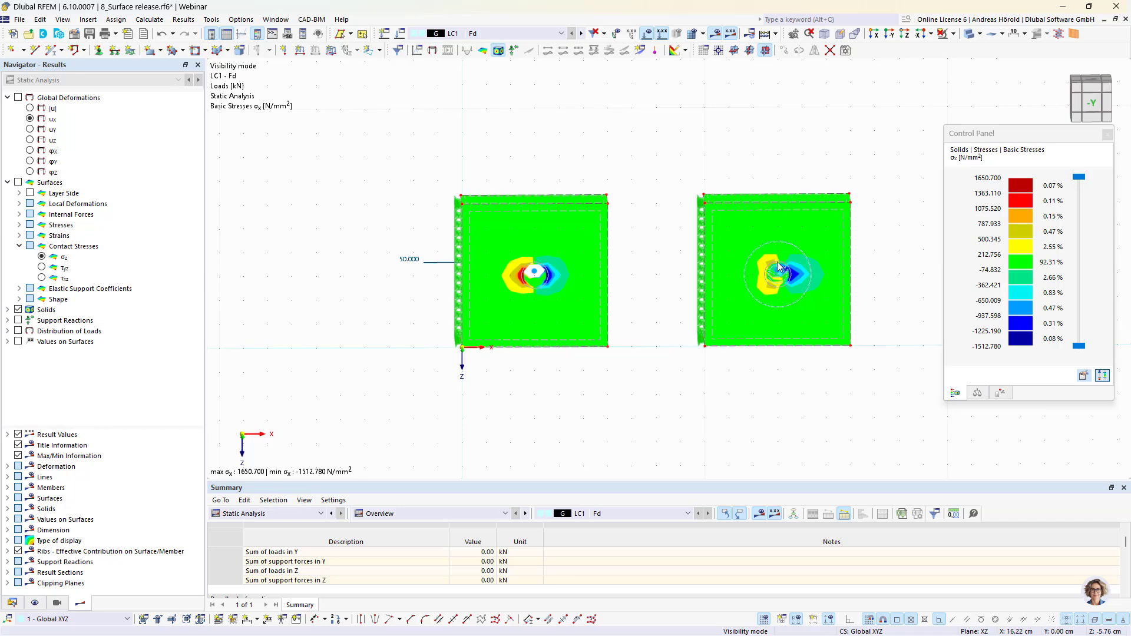
scroll(654, 287, "up", 3)
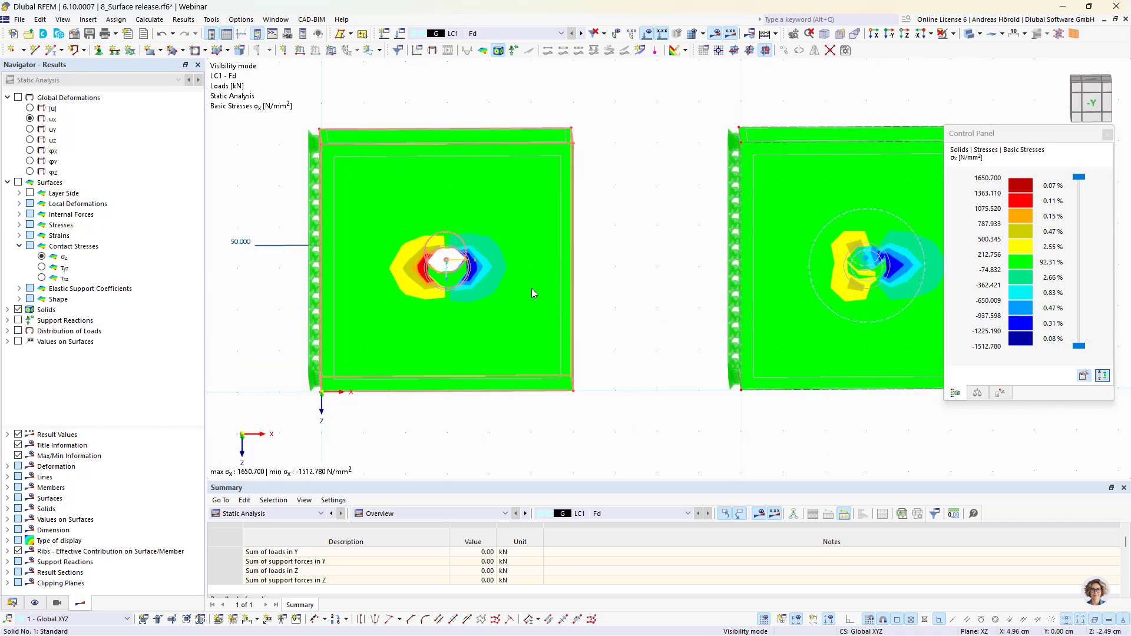
middle_click_drag(620, 296, 518, 295)
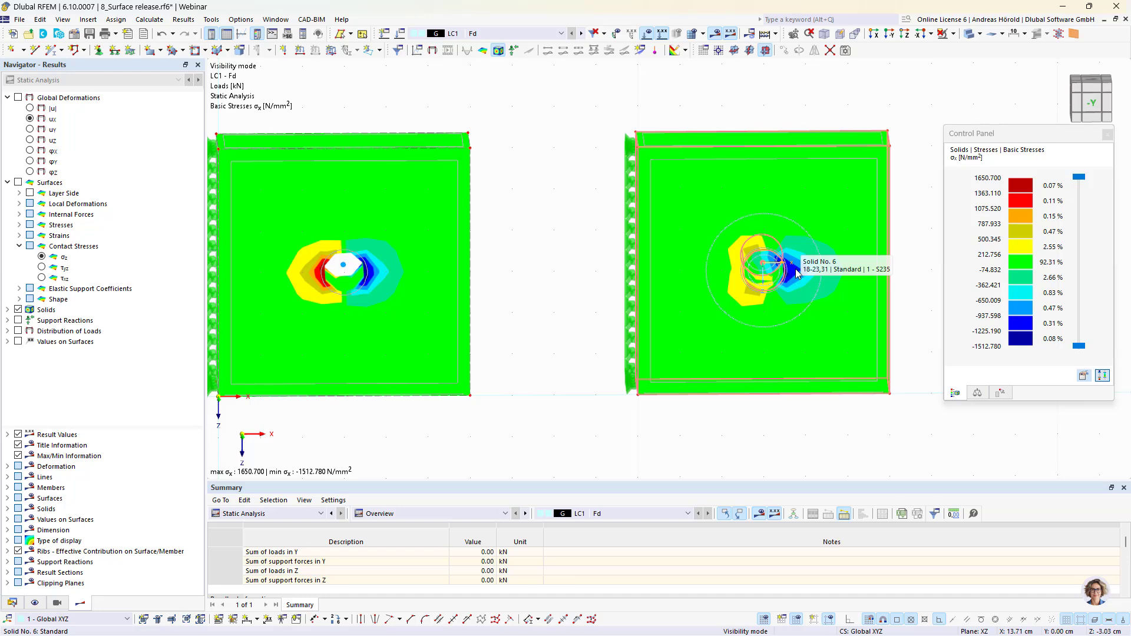
Hide the bolt part still displayed in the released plate's hole, so both plates show only their own stresses
scroll(639, 342, "down", 3)
middle_click_drag(598, 335, 616, 305)
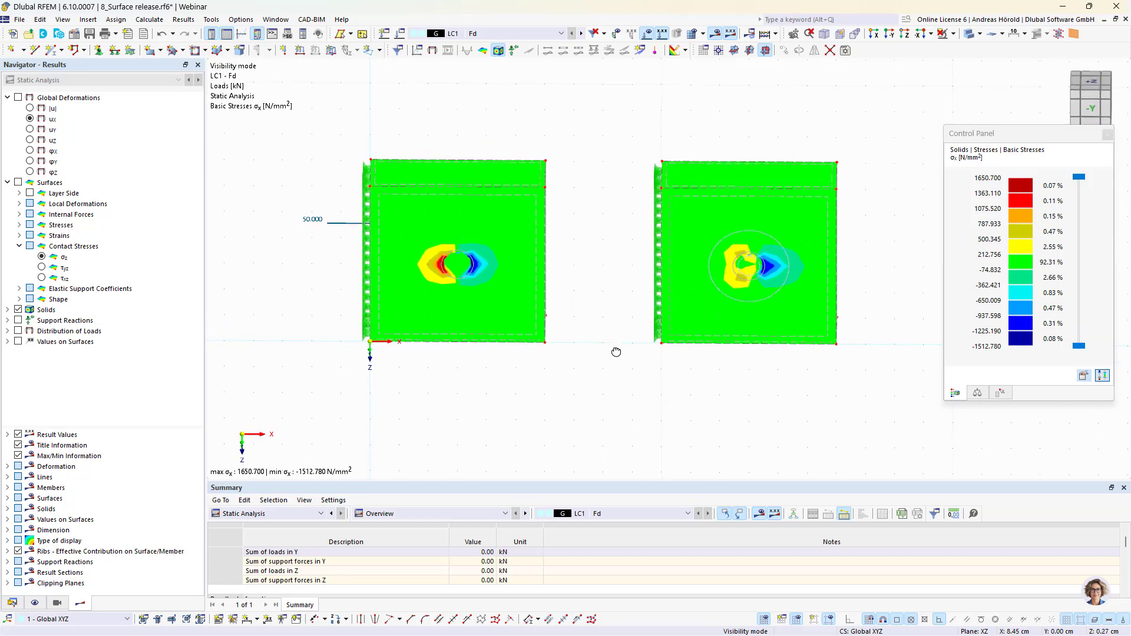
middle_click_drag(616, 352, 616, 293, "ctrl")
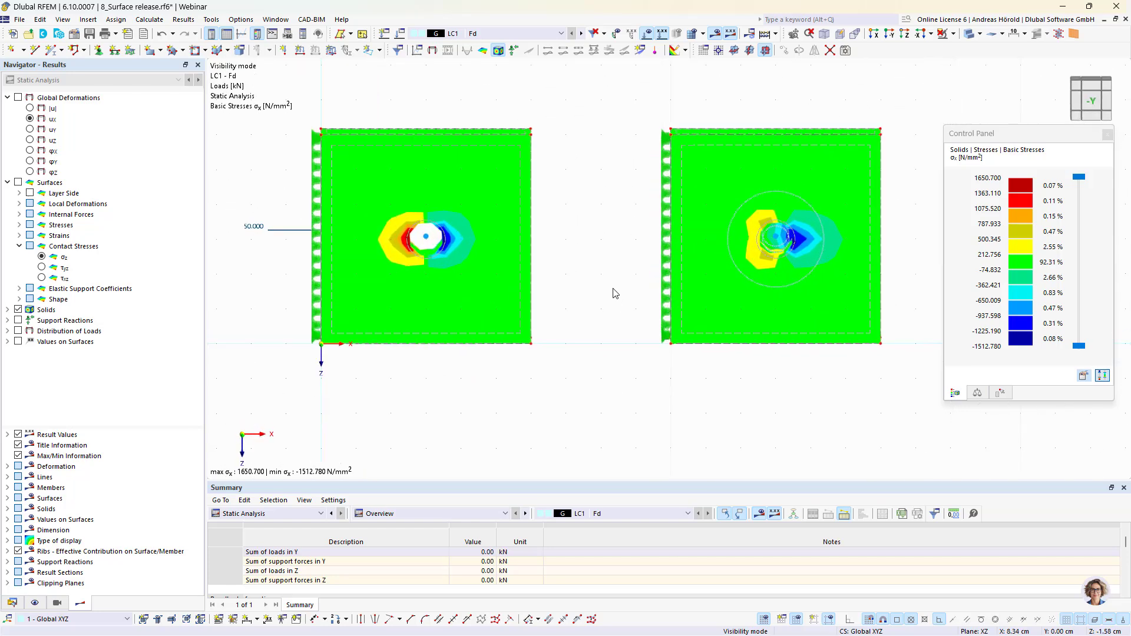
left_click_drag(269, 293, 921, 189)
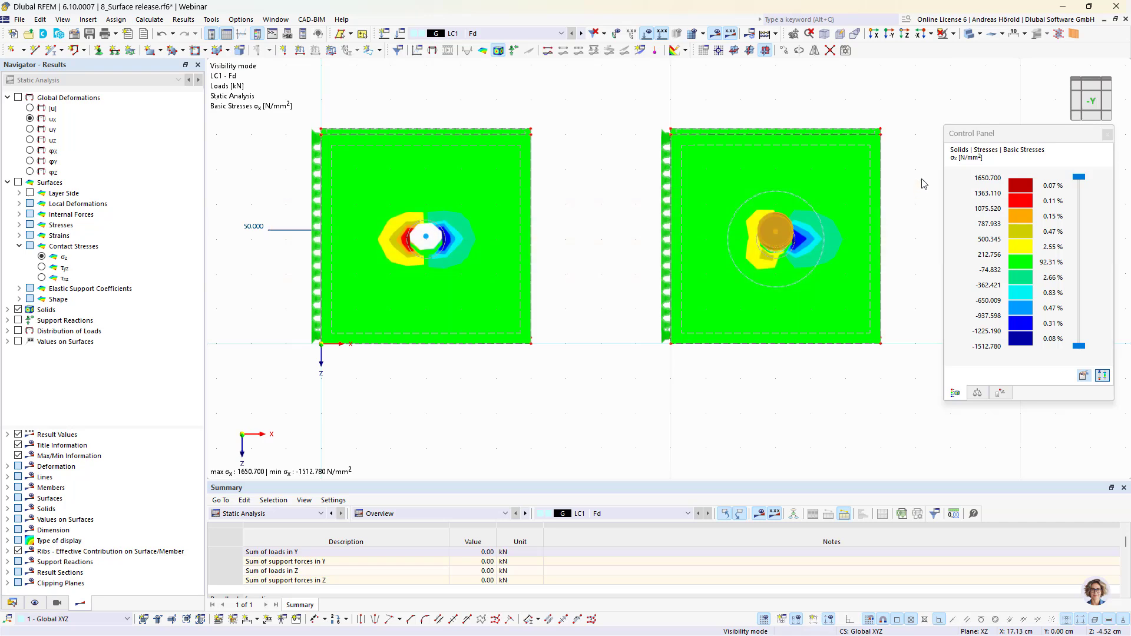
left_click(955, 36)
left_click(966, 75)
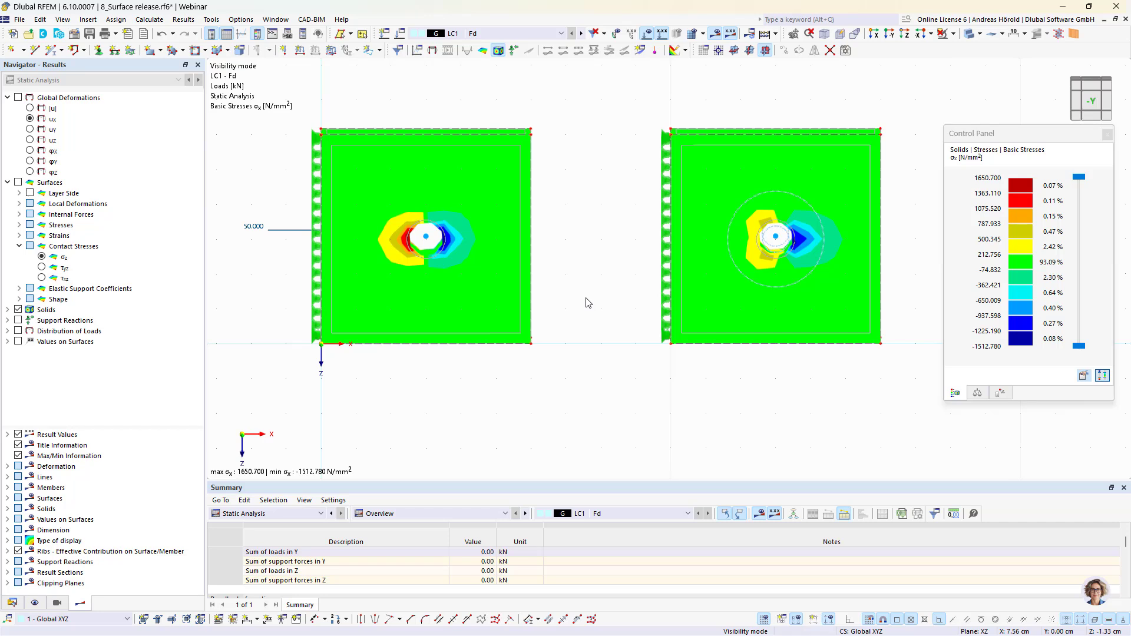
middle_click_drag(586, 302, 585, 348)
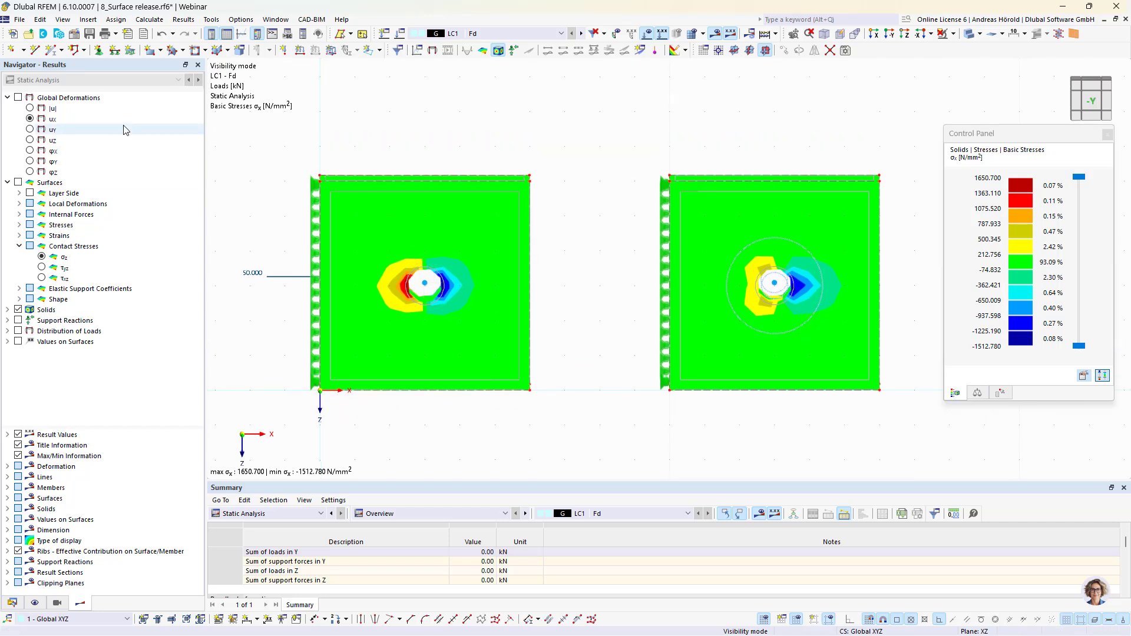
Open the block library and look through its truss, frame and bracing blocks and the remaining structure categories
left_click(58, 33)
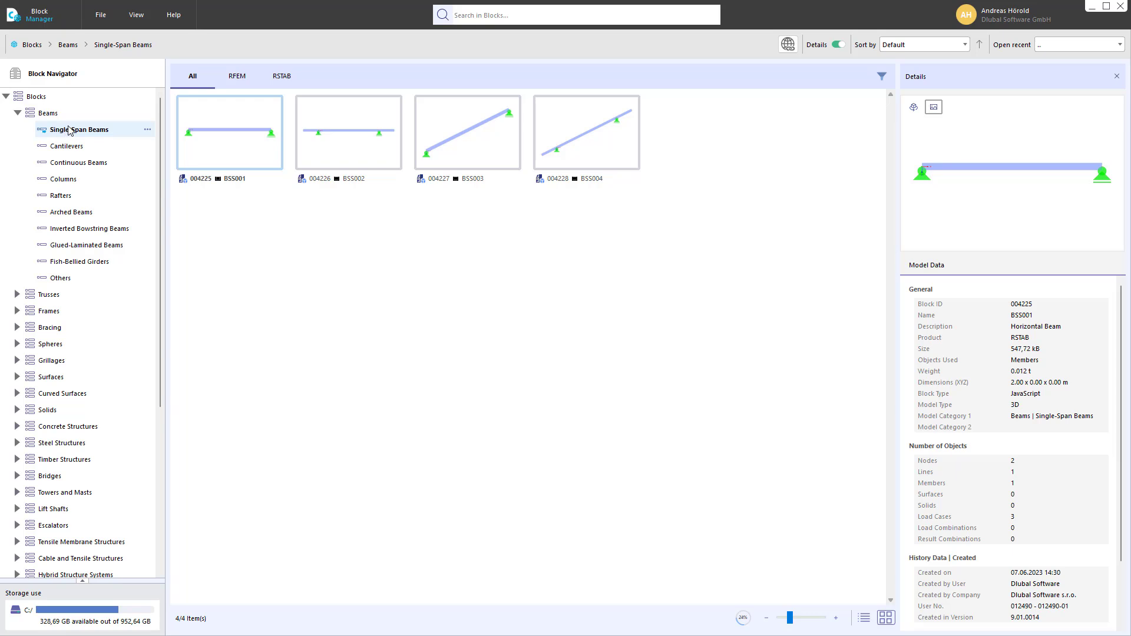
left_click(18, 296)
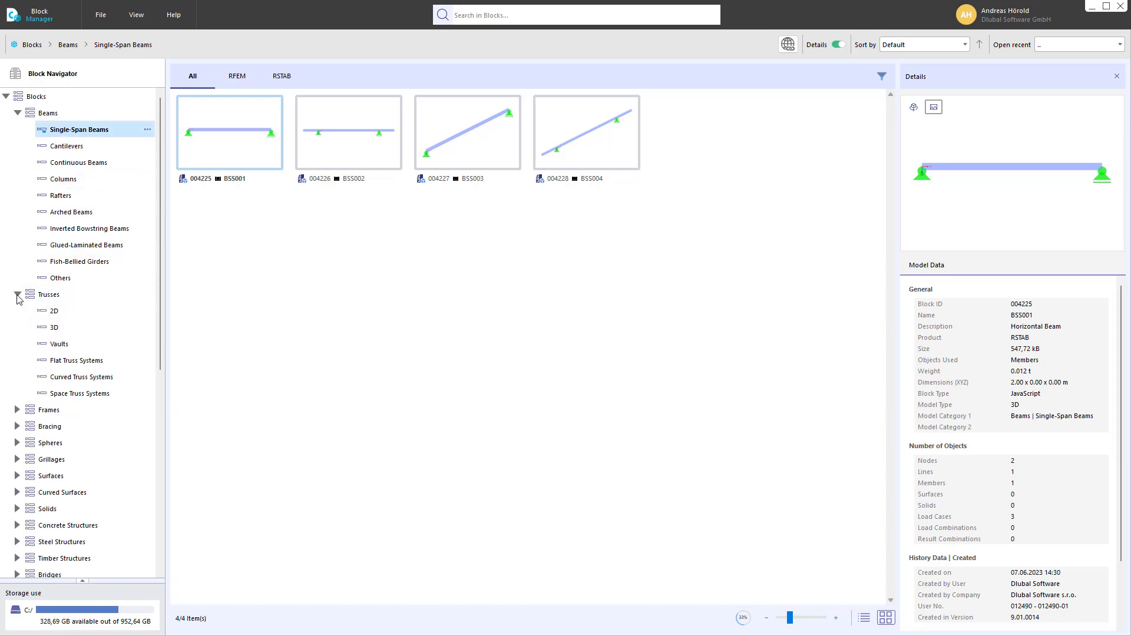
left_click(57, 312)
scroll(59, 316, "down", 1)
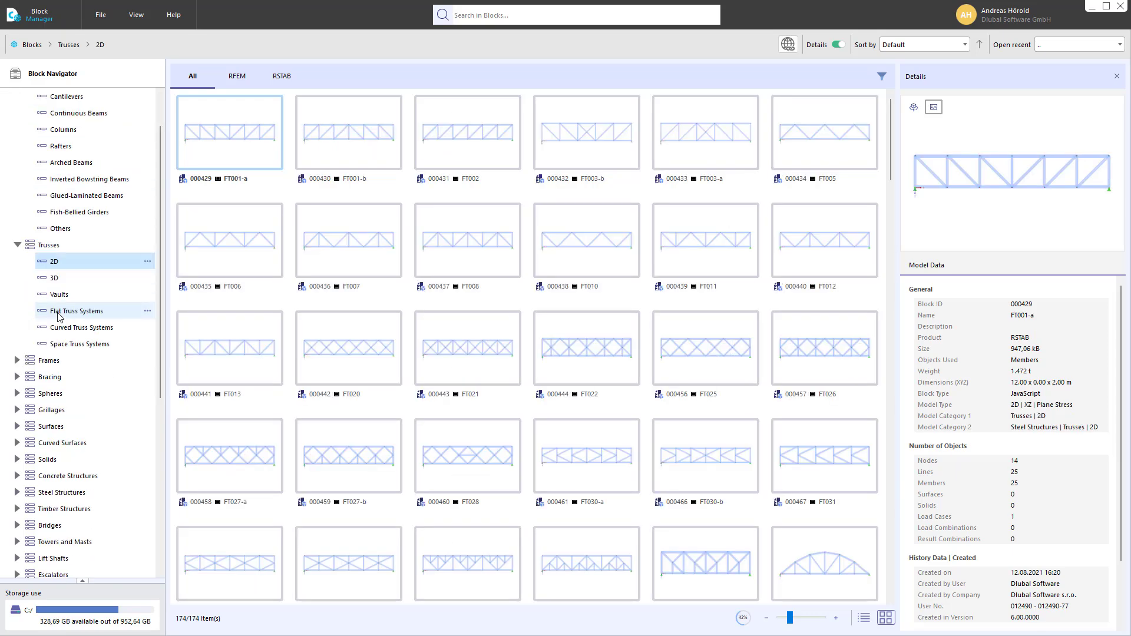
scroll(59, 316, "down", 3)
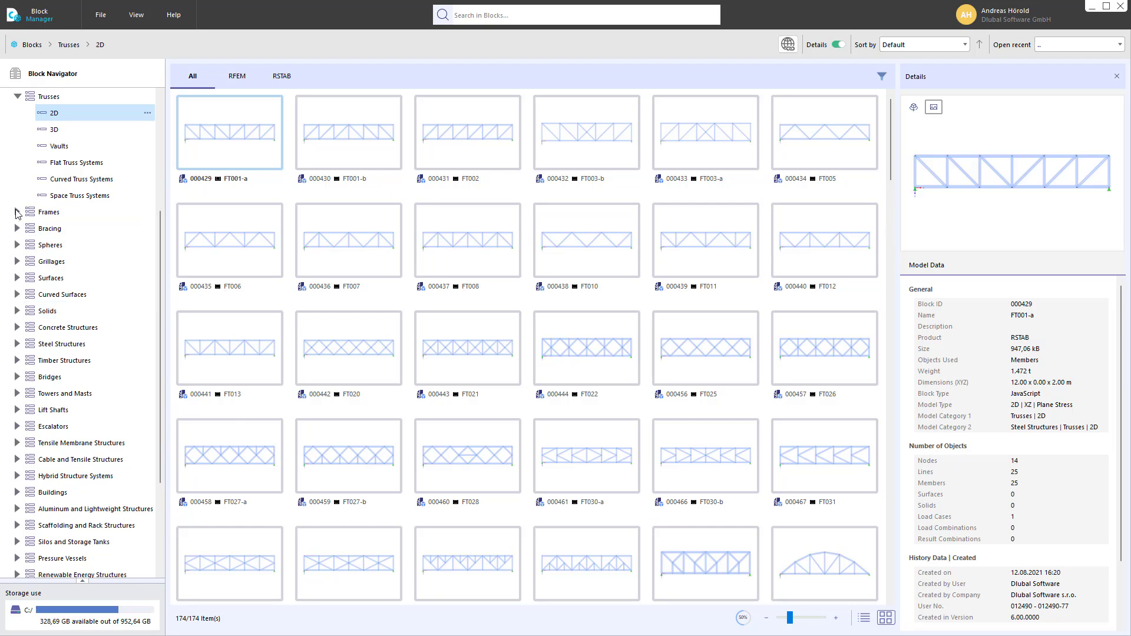
left_click(17, 212)
left_click(71, 231)
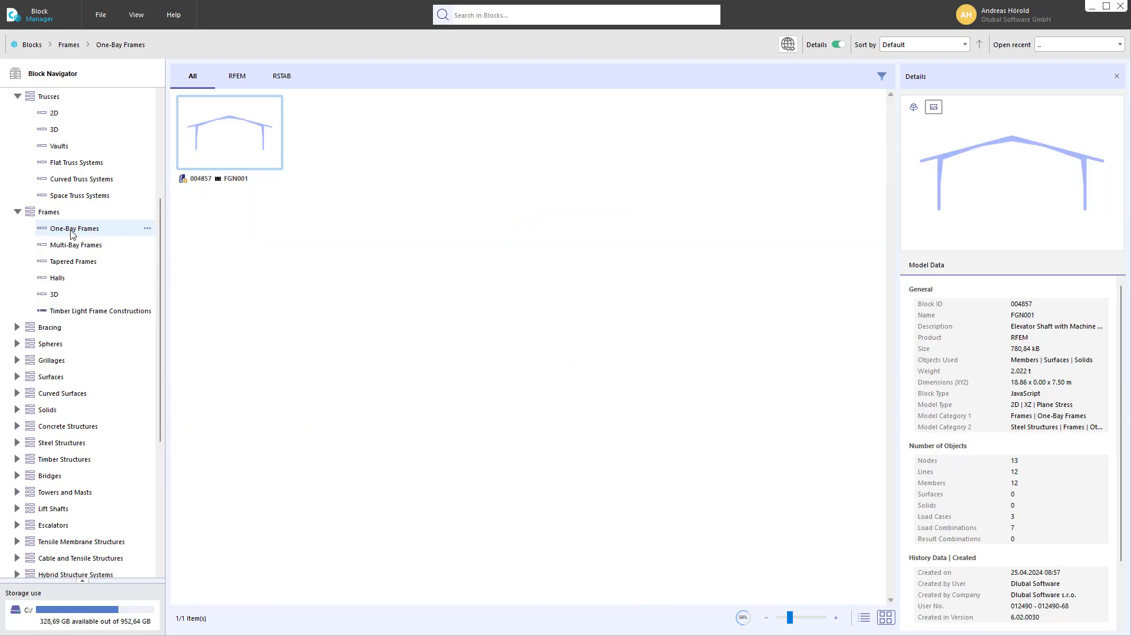
left_click(56, 331)
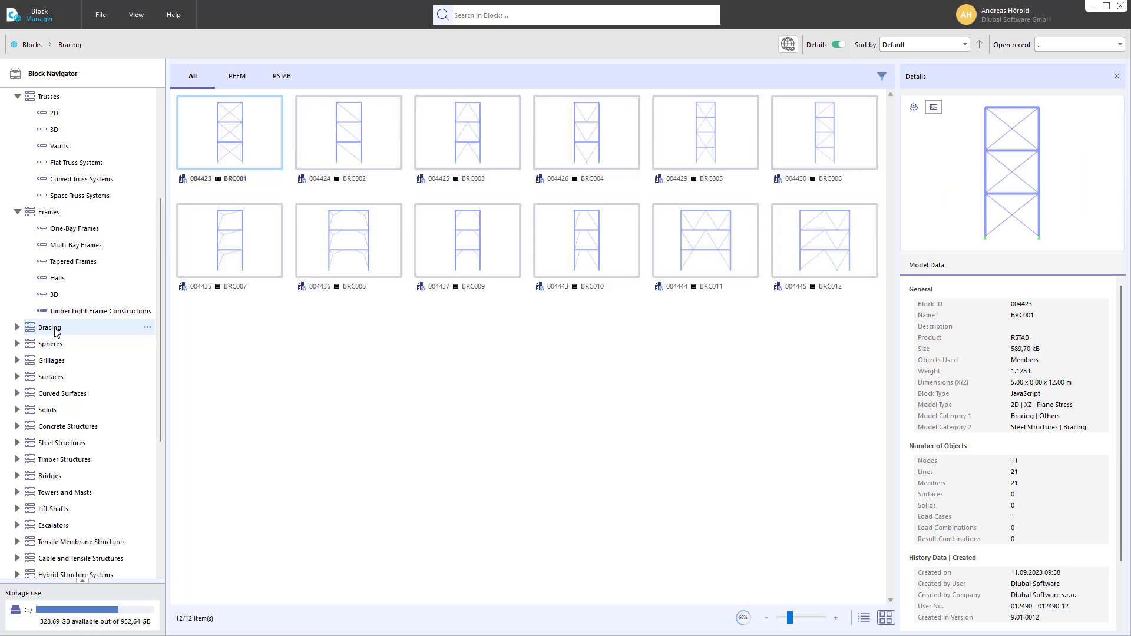
scroll(57, 331, "down", 5)
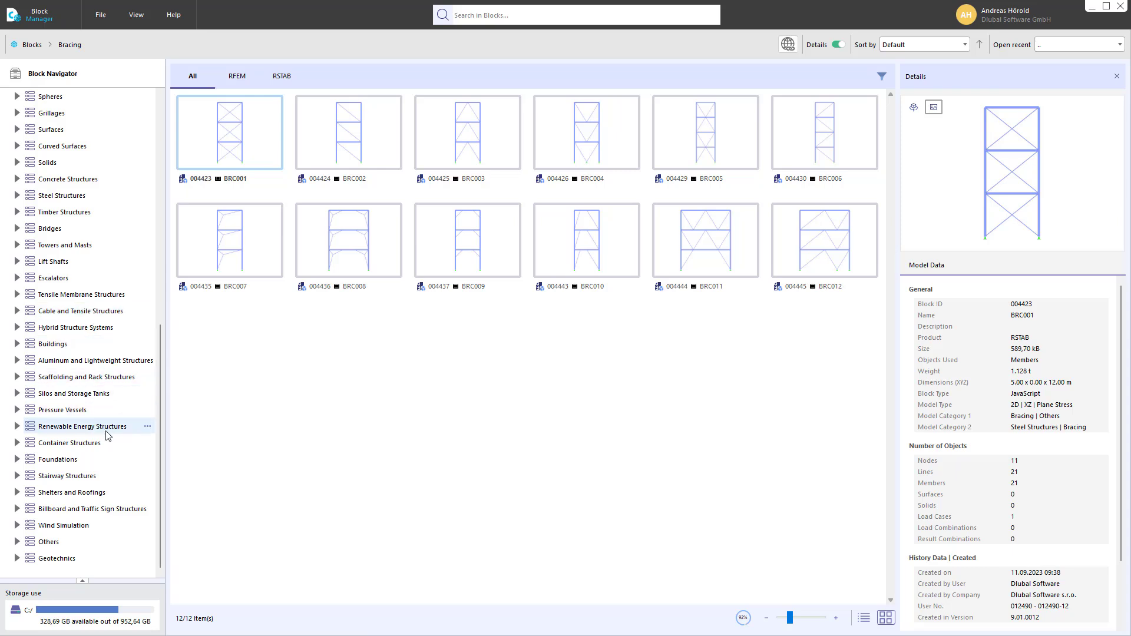
Load the SIC001 tank block from the Silos and Storage Tanks category and set its shell height to 700 cm
left_click(91, 394)
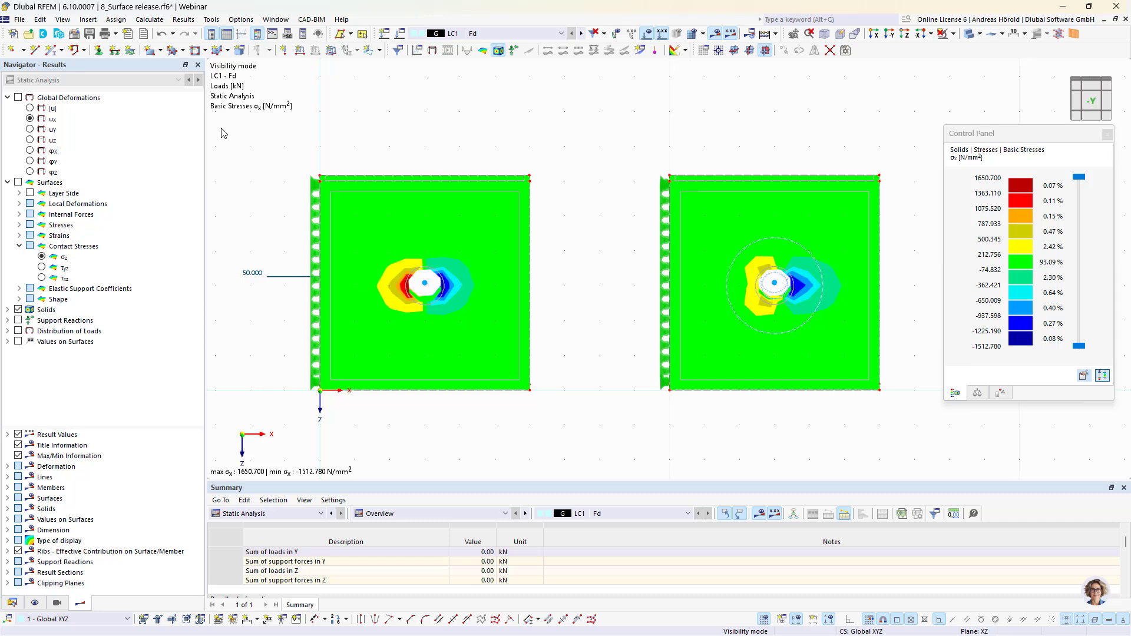
double_click(266, 183)
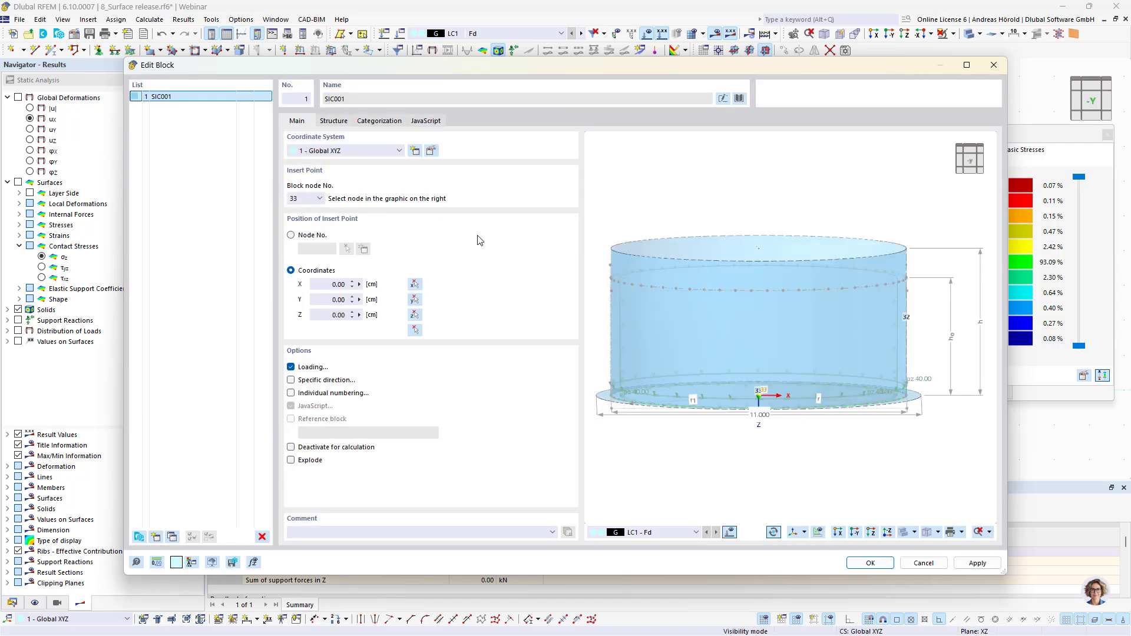
left_click(334, 122)
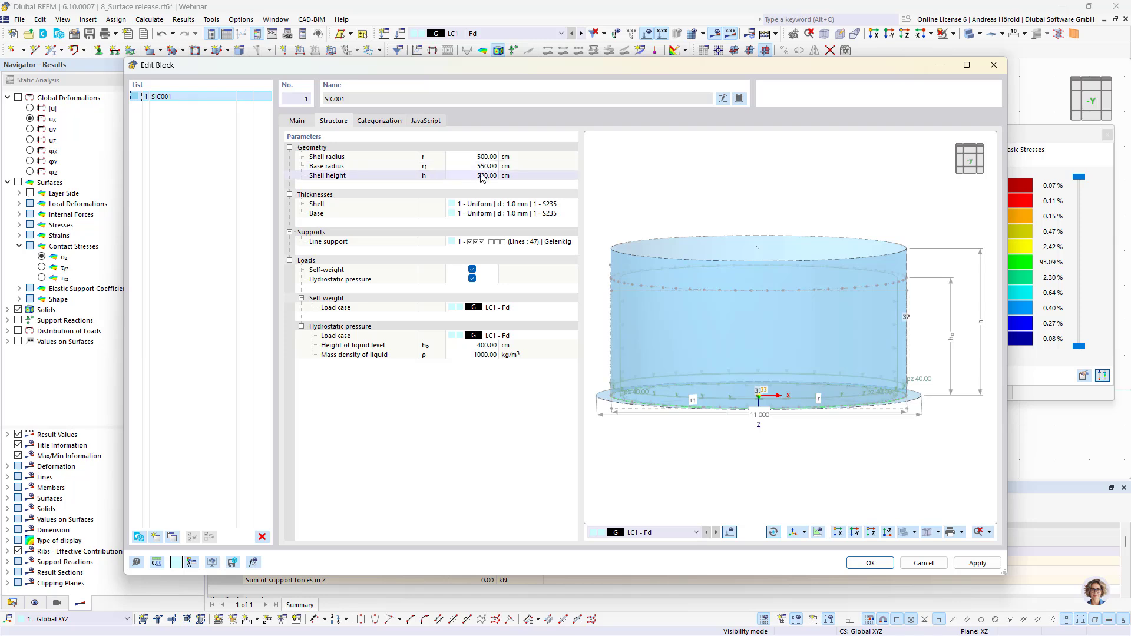
left_click(481, 175)
type("7")
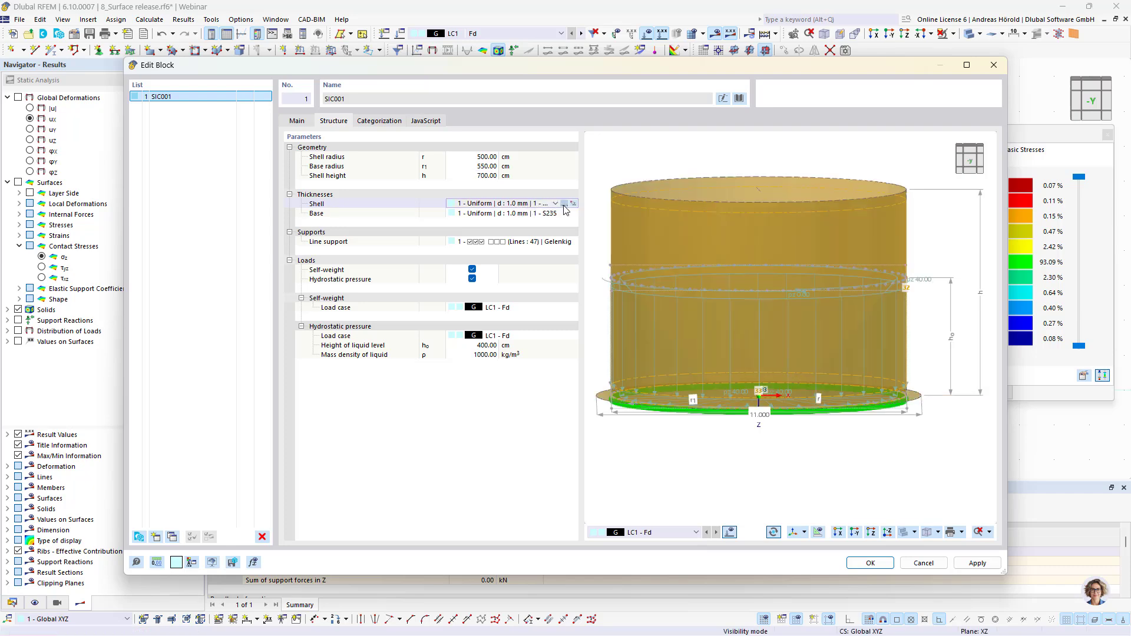
Set the tank block's uniform plate thickness to 8 mm and its height of liquid level to 500 cm
left_click(564, 204)
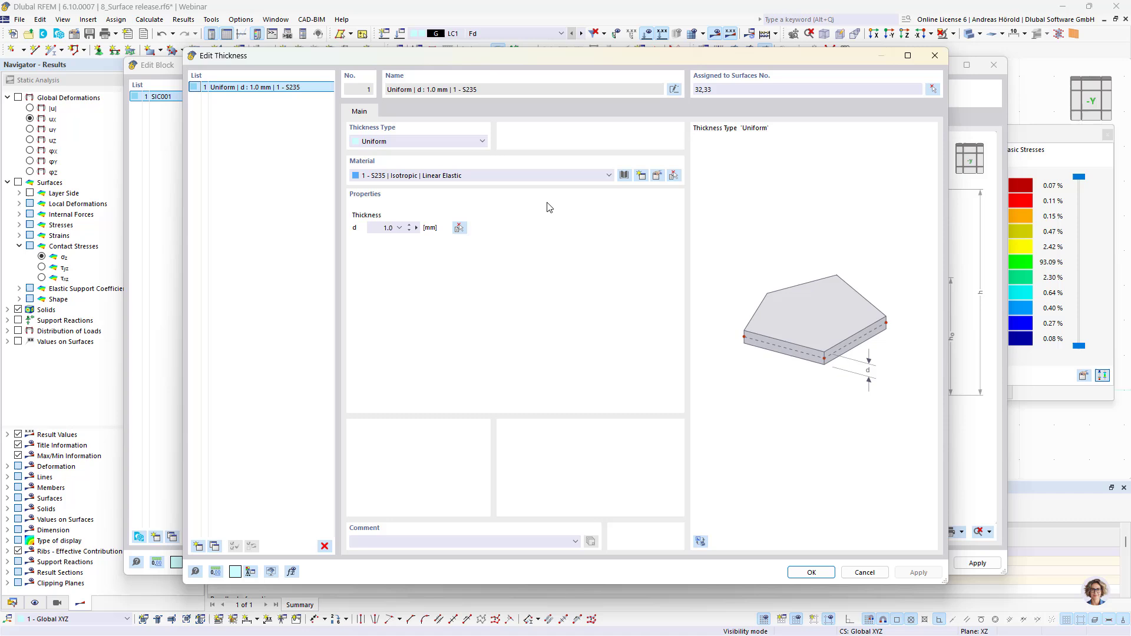
double_click(406, 232)
left_click(812, 573)
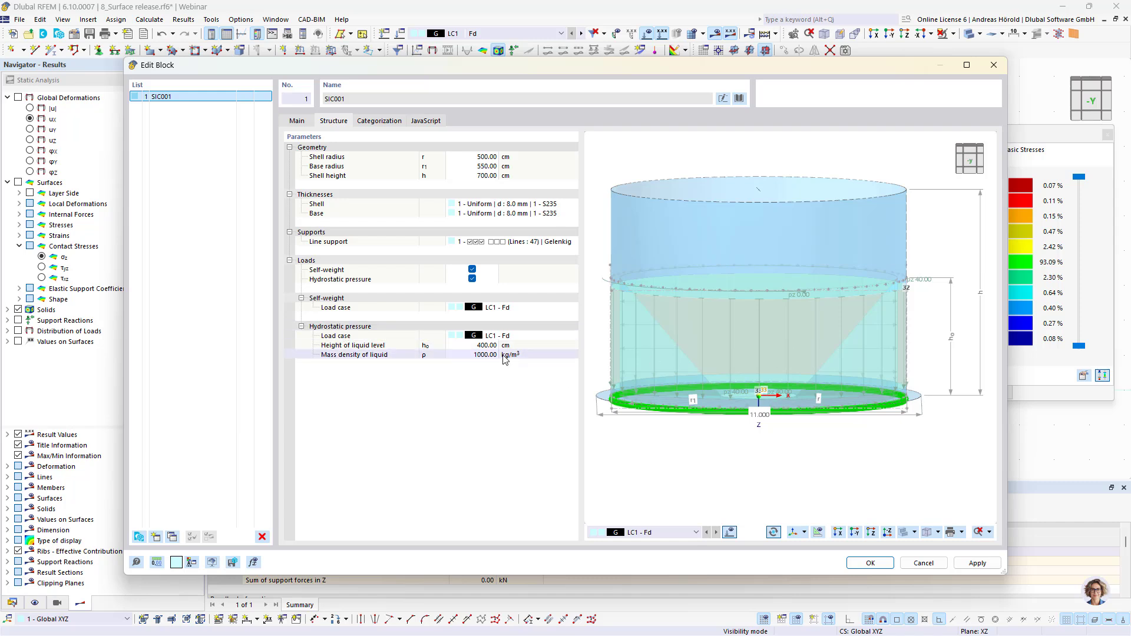
left_click(483, 345)
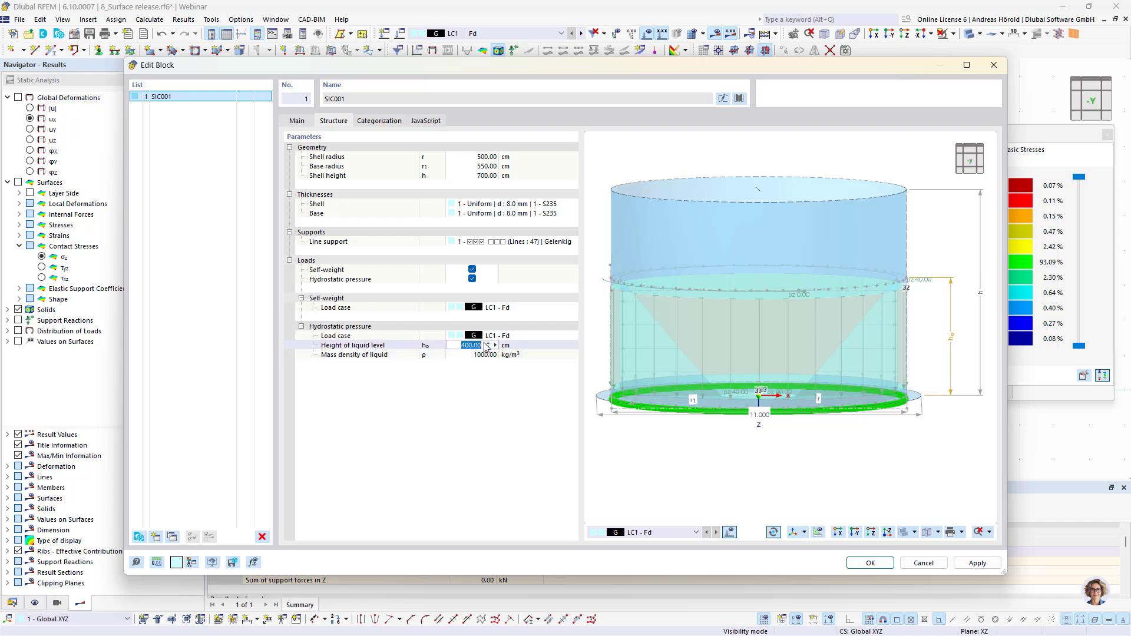
type("4")
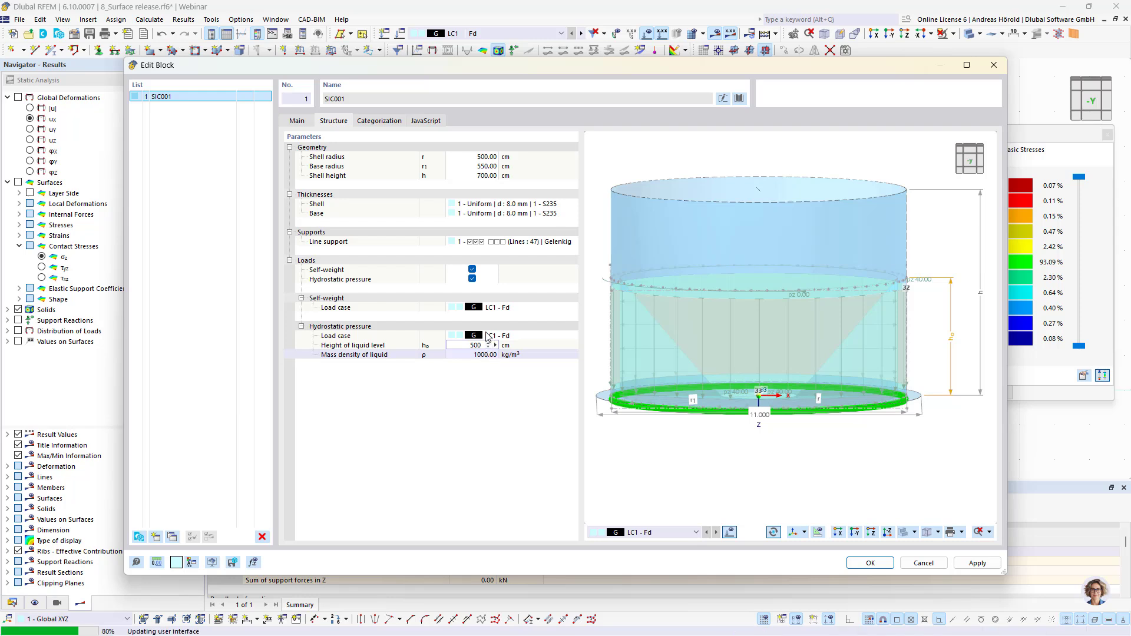
Create a load case named Filling for the hydrostatic pressure, with action category Imposed loads - category A: domestic, residential areas
left_click(490, 337)
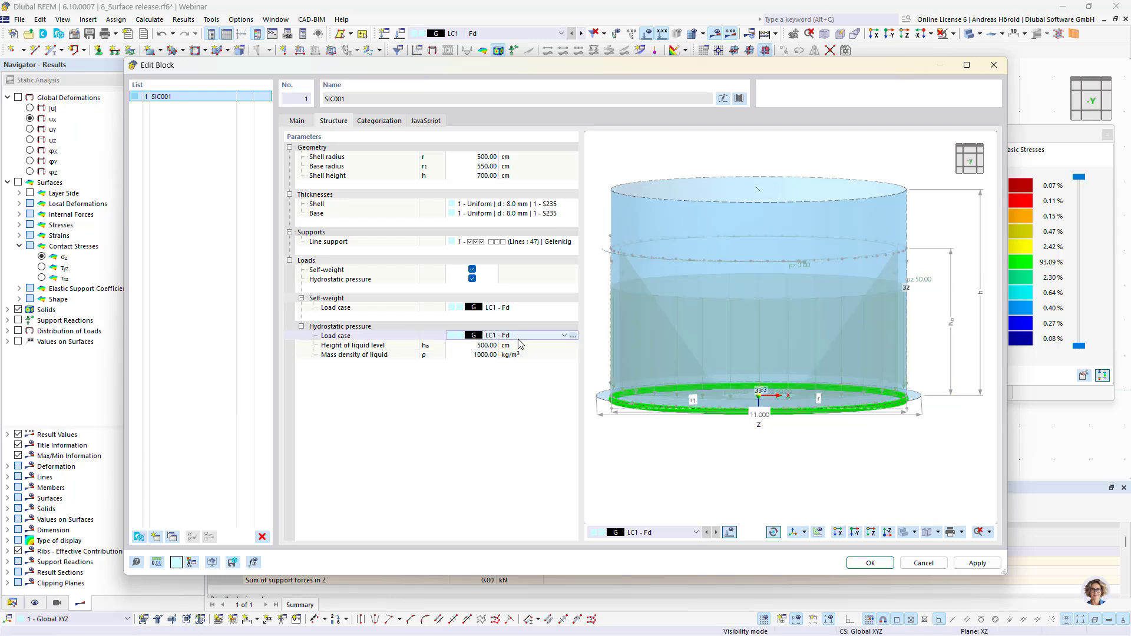
left_click(565, 336)
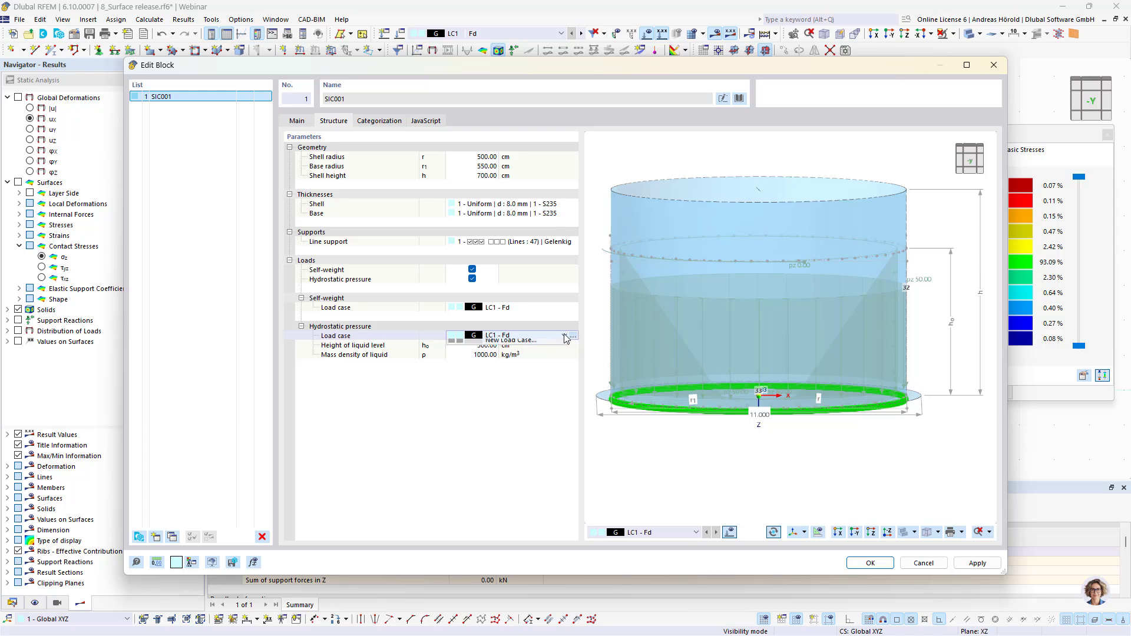
left_click(534, 351)
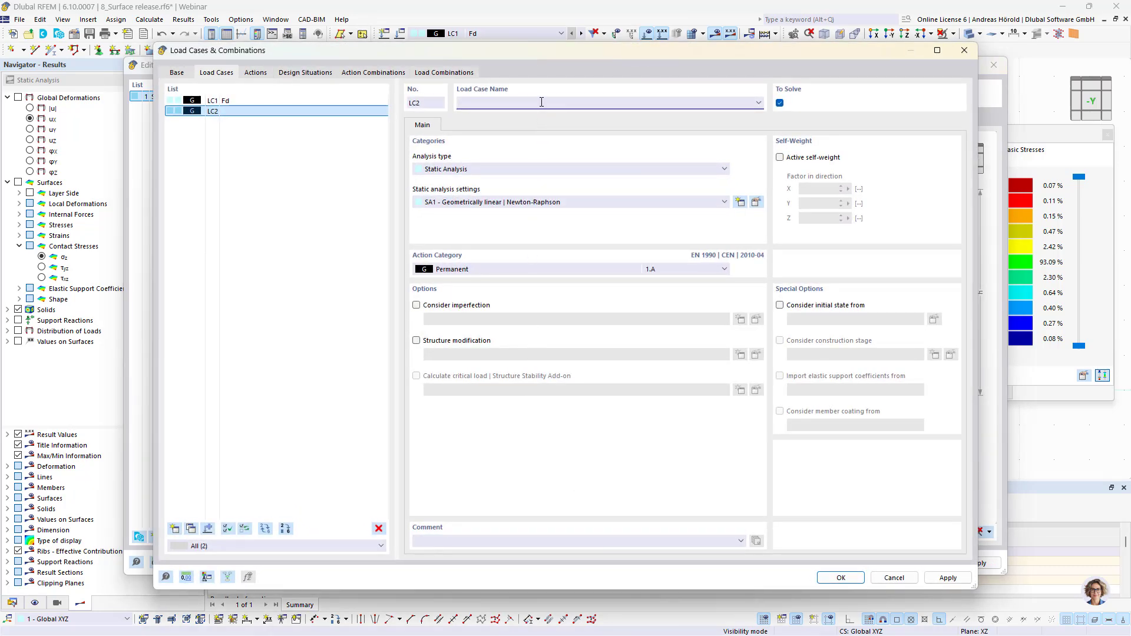
type("Filling")
left_click(505, 269)
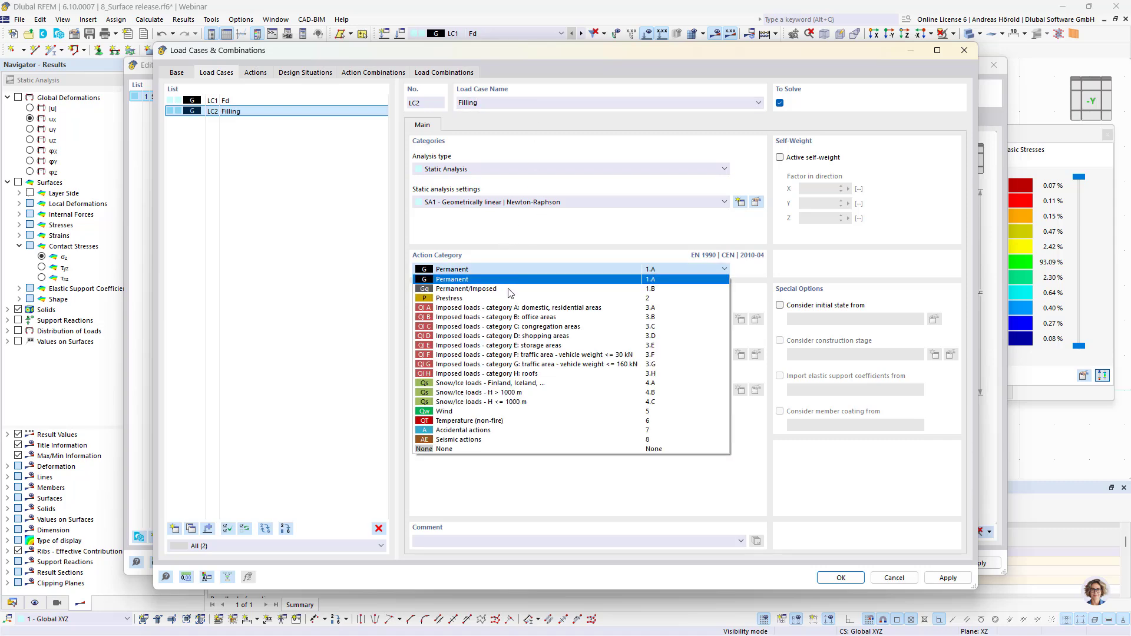
left_click(517, 309)
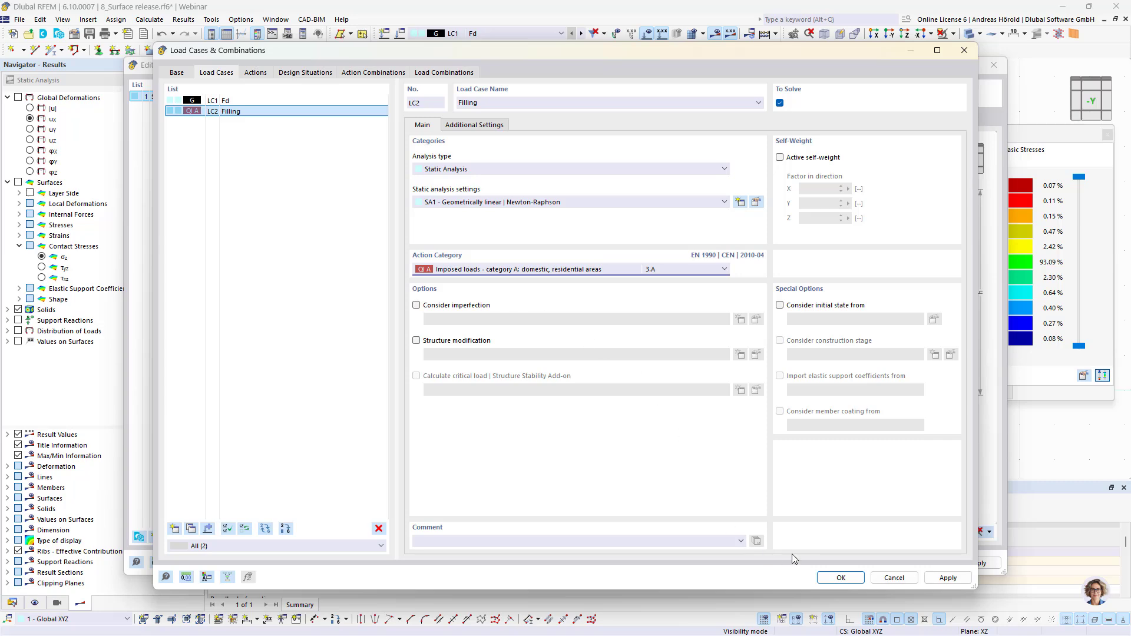
left_click(839, 579)
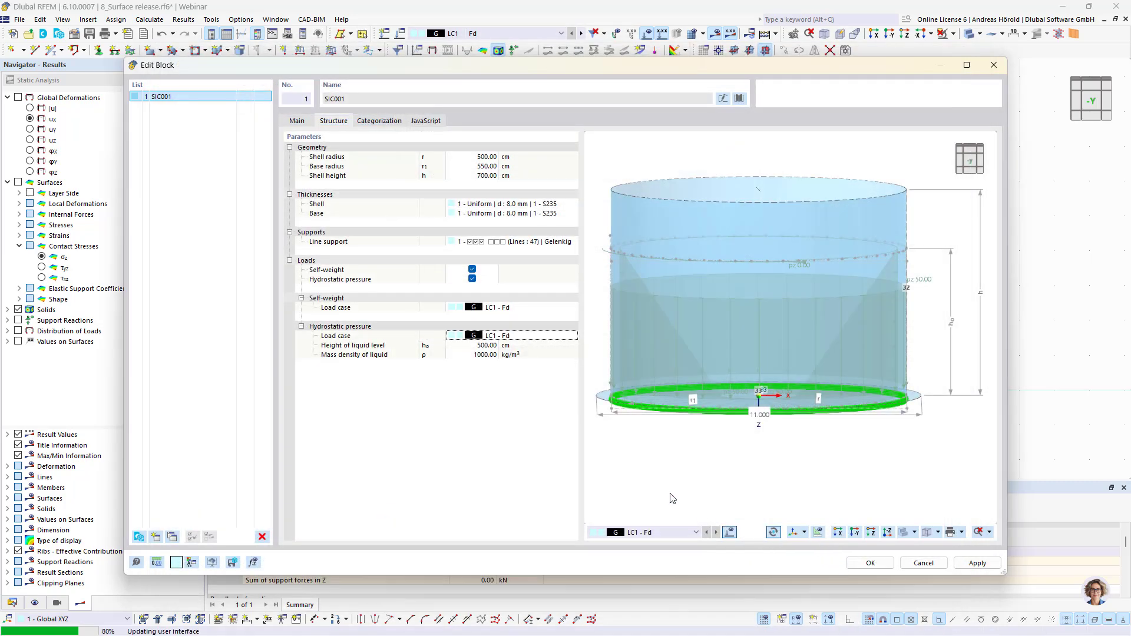
Insert the configured tank block into the model, accept deleting the existing results, and inspect the whole tank in 3D
left_click(870, 564)
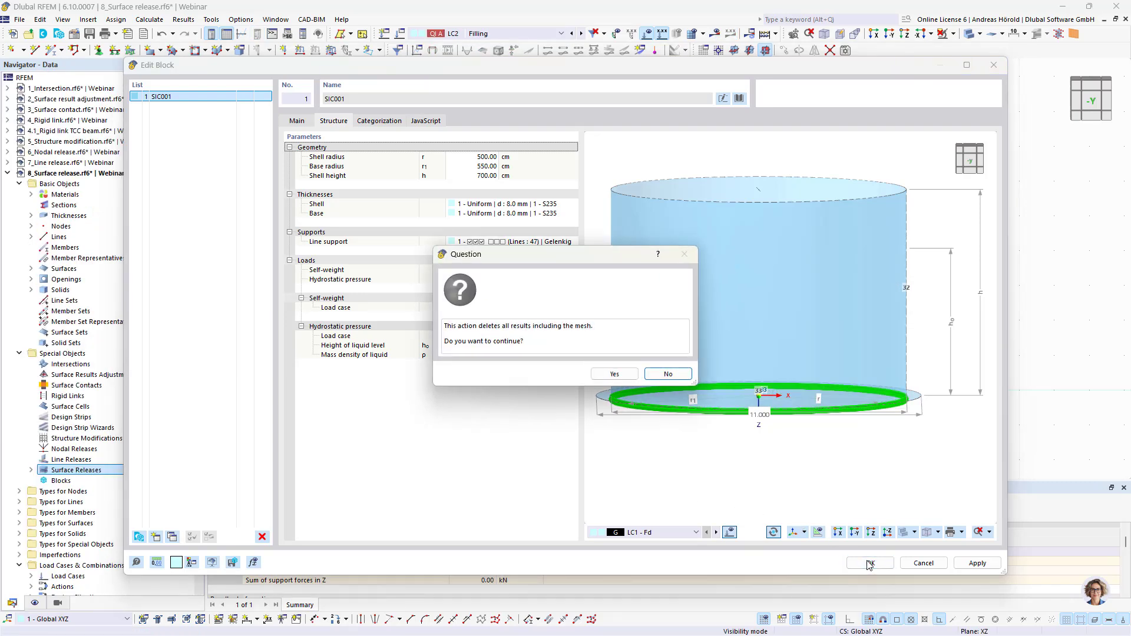
left_click(613, 375)
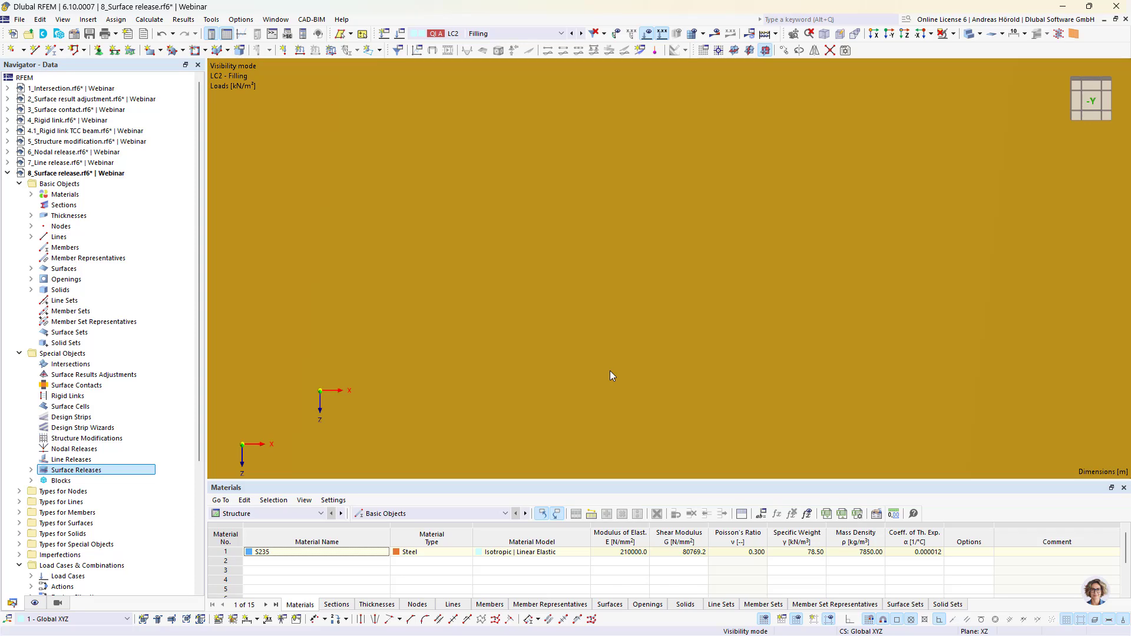
scroll(610, 371, "down", 18)
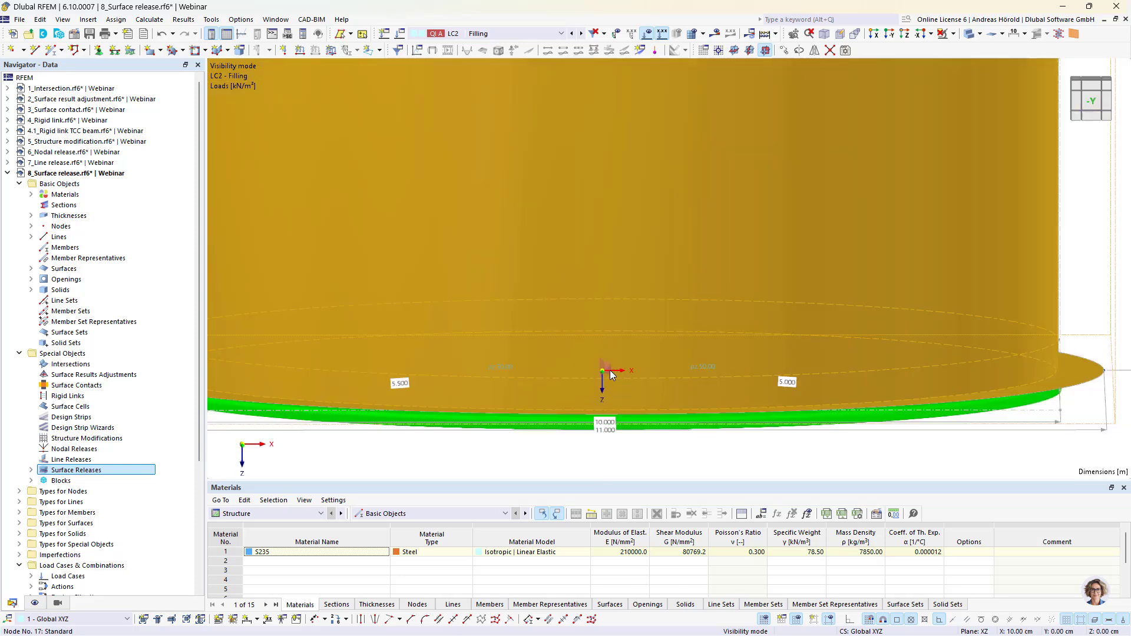
scroll(610, 371, "down", 7)
middle_click_drag(754, 446, 720, 447, "ctrl")
scroll(710, 439, "up", 1)
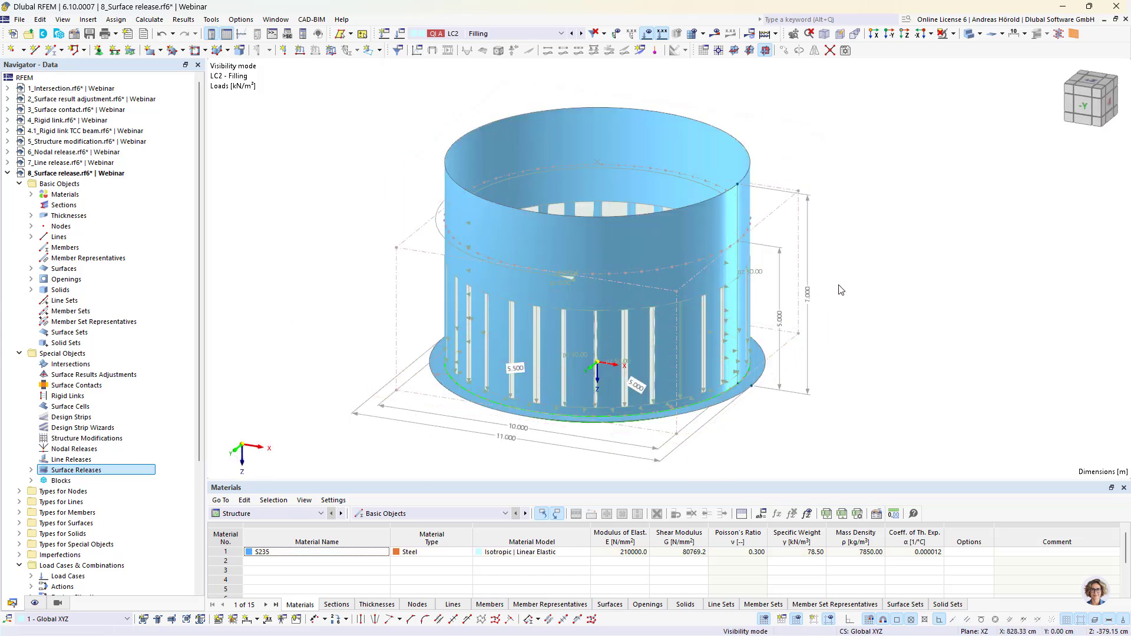
mouse_move(841, 285)
middle_mouse_down("ctrl")
mouse_move(850, 417)
mouse_move(826, 298)
mouse_move(833, 278)
middle_mouse_up("ctrl")
scroll(833, 278, "down", 2)
scroll(581, 321, "up", 2)
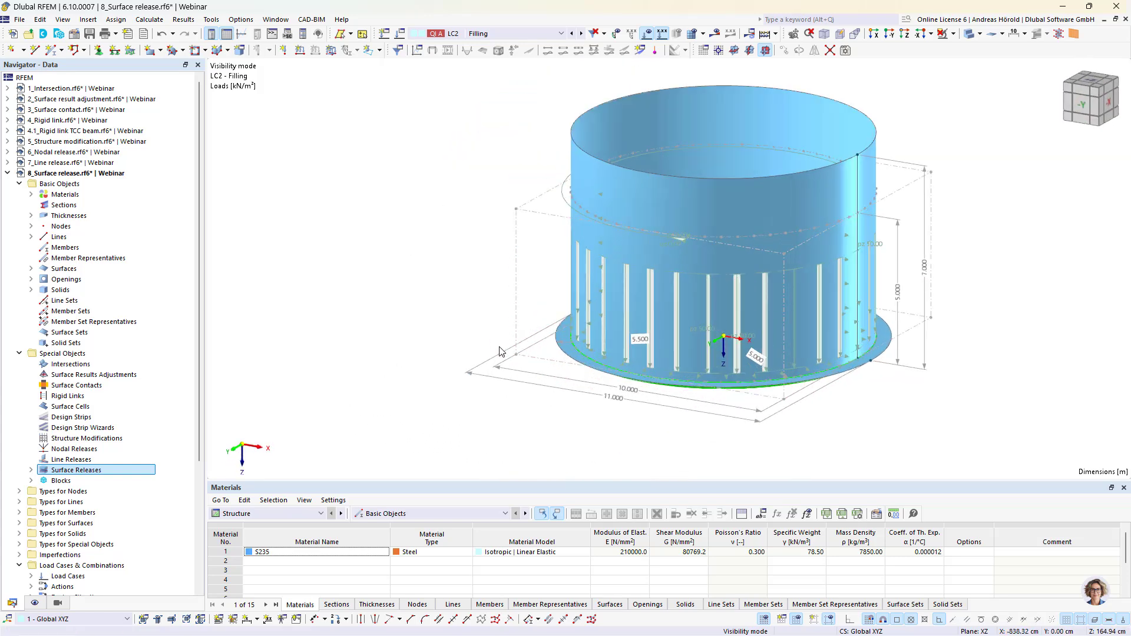
Switch to the 9_Block model and load the SIC001 tank block from the Silos and Storage Tanks category there
left_click(8, 173)
double_click(53, 186)
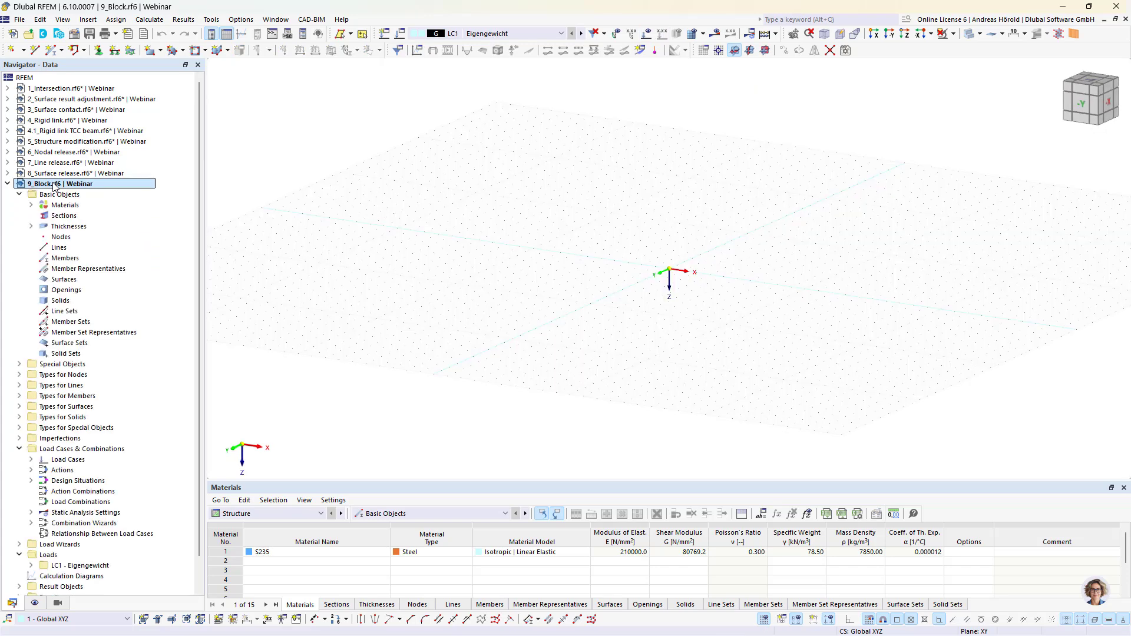
middle_click_drag(564, 305, 475, 372)
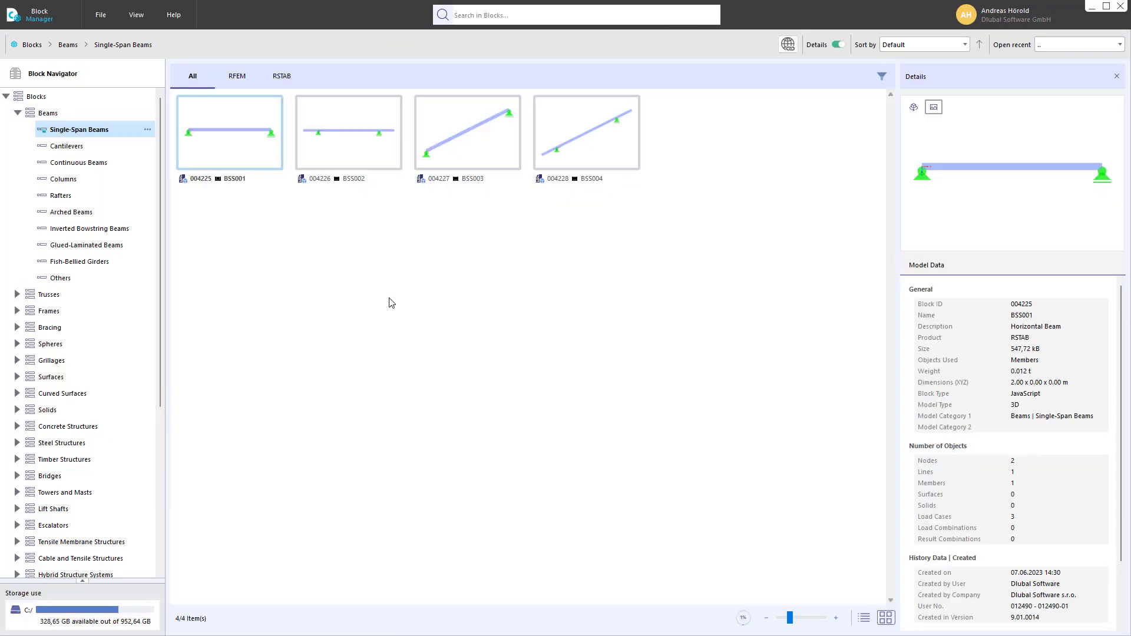
scroll(89, 475, "down", 5)
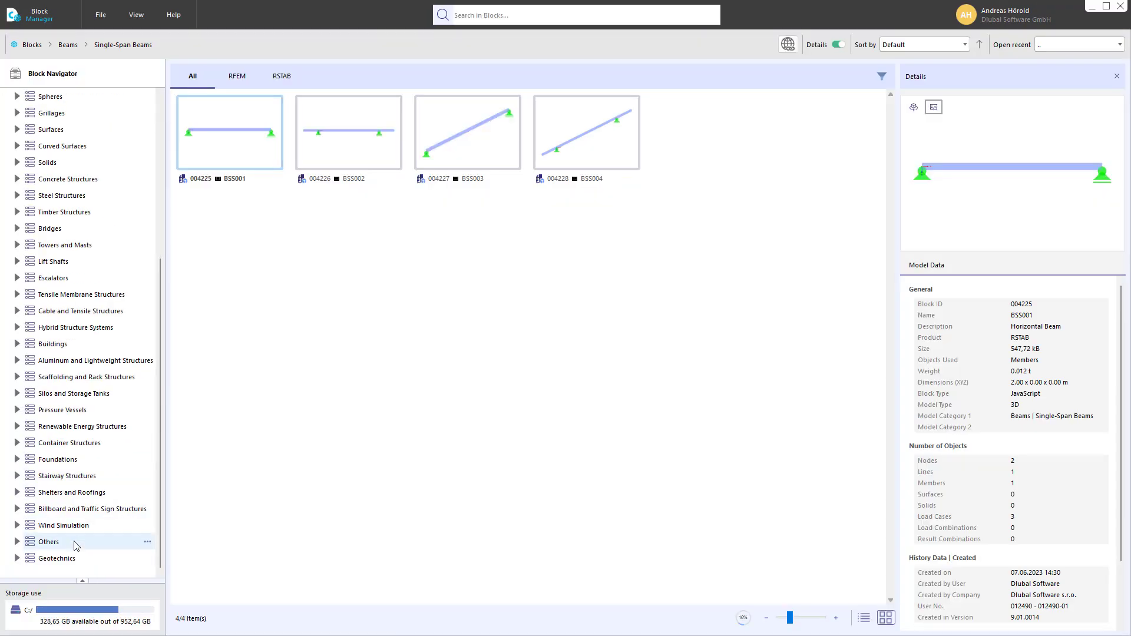
left_click(66, 395)
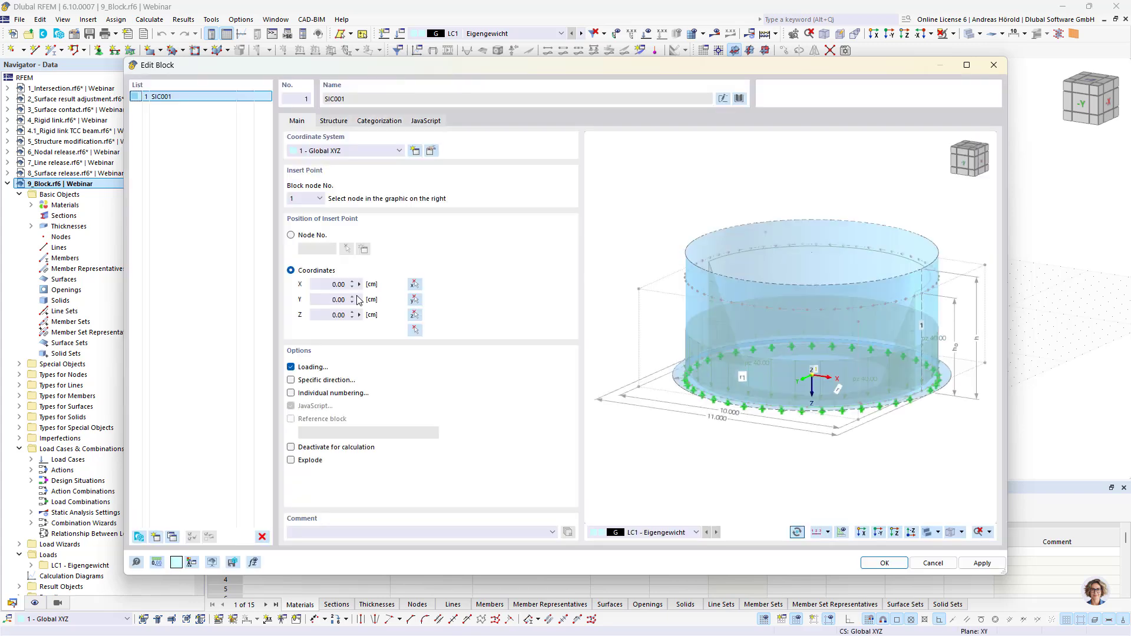
Set the shell height of the tank block in the 9_Block model to 700 cm
left_click(330, 122)
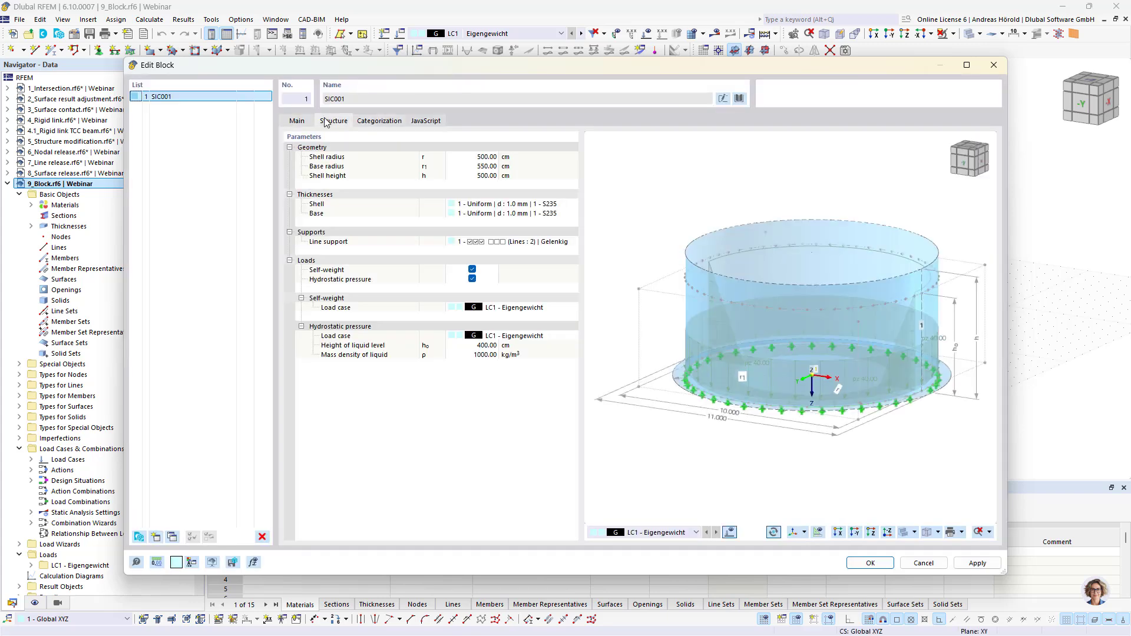
left_click(475, 175)
type("700")
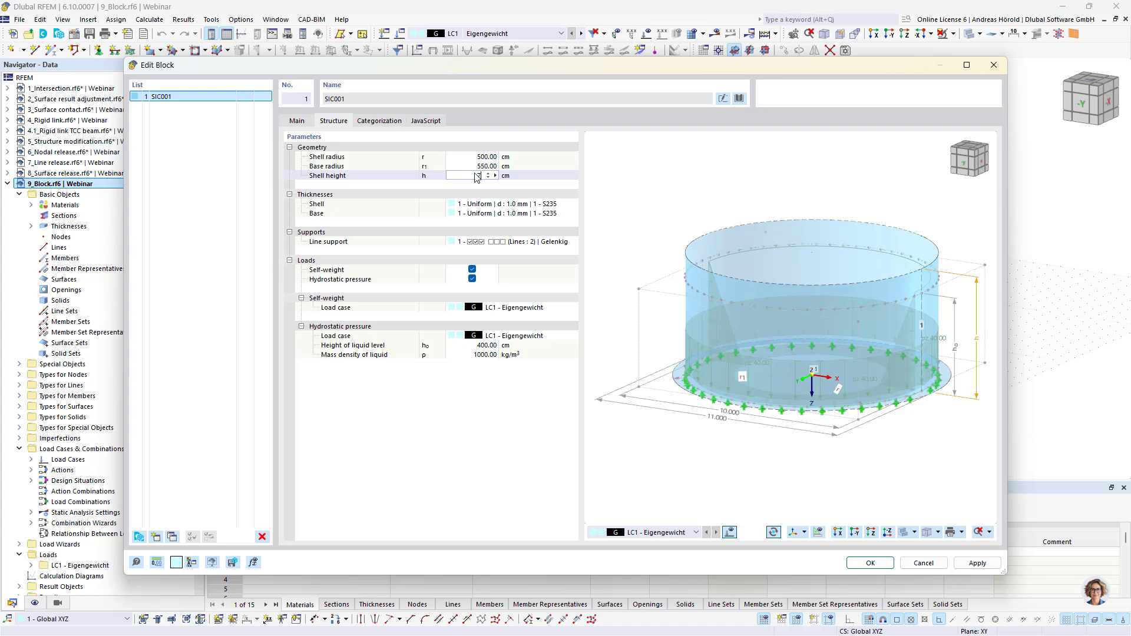
Set the uniform S235 thickness assigned to the tank shell to 8 mm
left_click(522, 205)
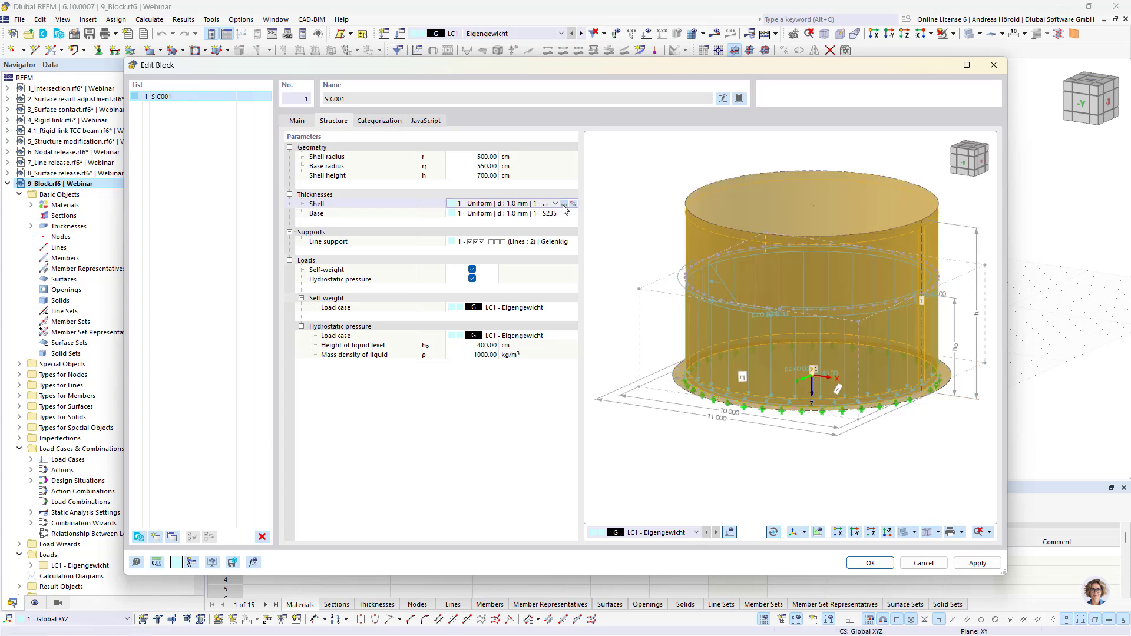
left_click(564, 204)
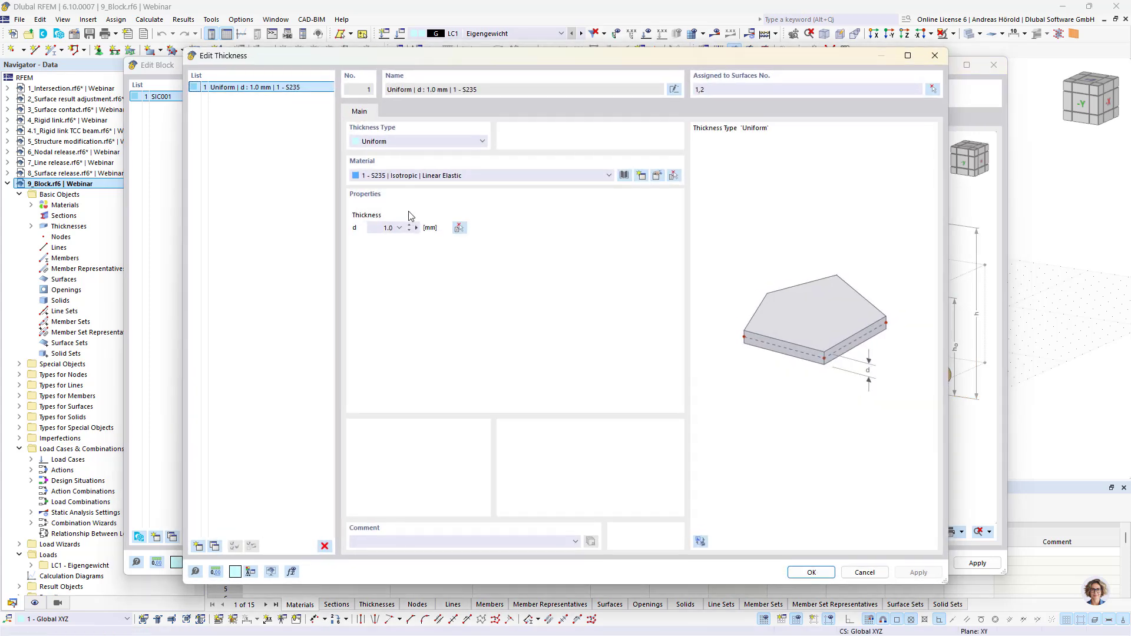
left_click(389, 228)
type("8")
key("Tab")
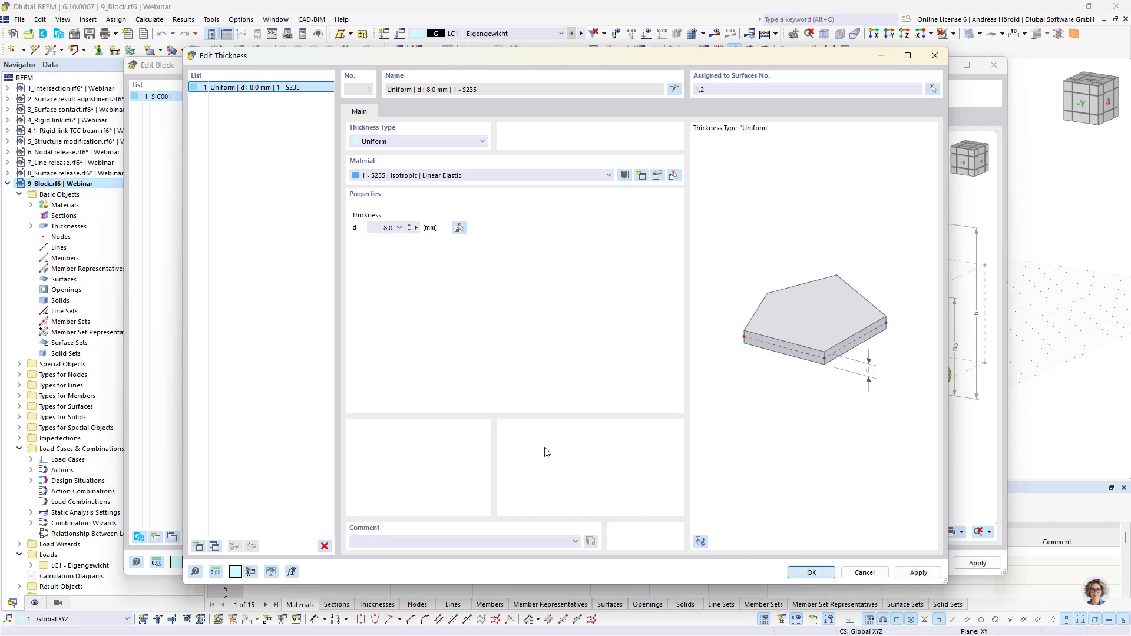
key("Return")
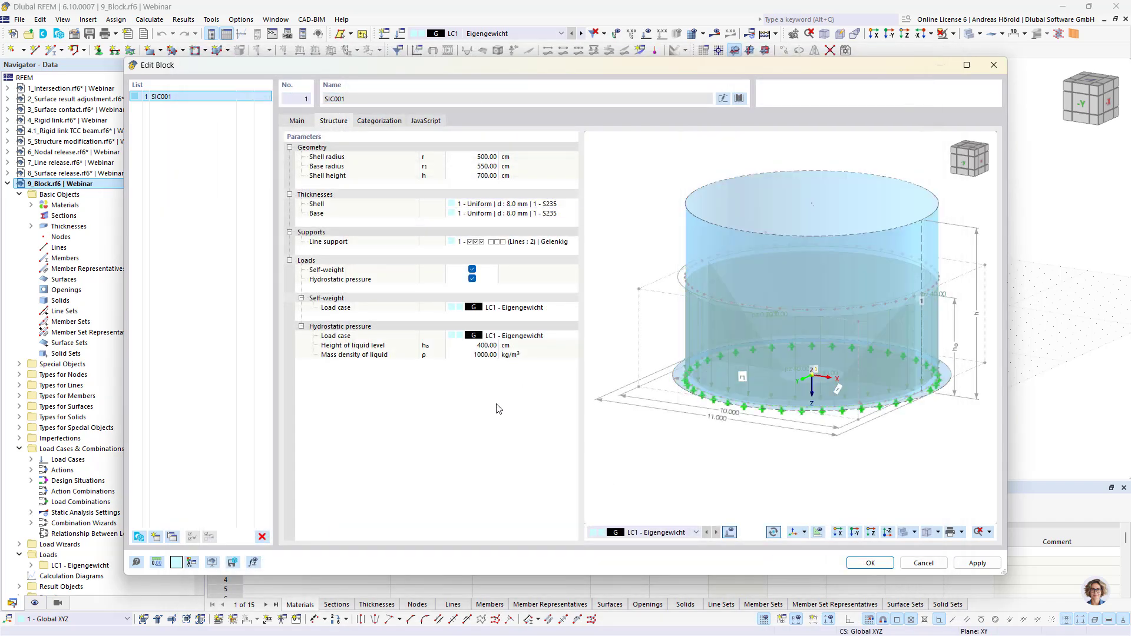
Set the liquid level height to 500 cm and create a hydrostatic load case named Filling, Imposed loads - category A: domestic, residential areas
left_click(489, 346)
type("5")
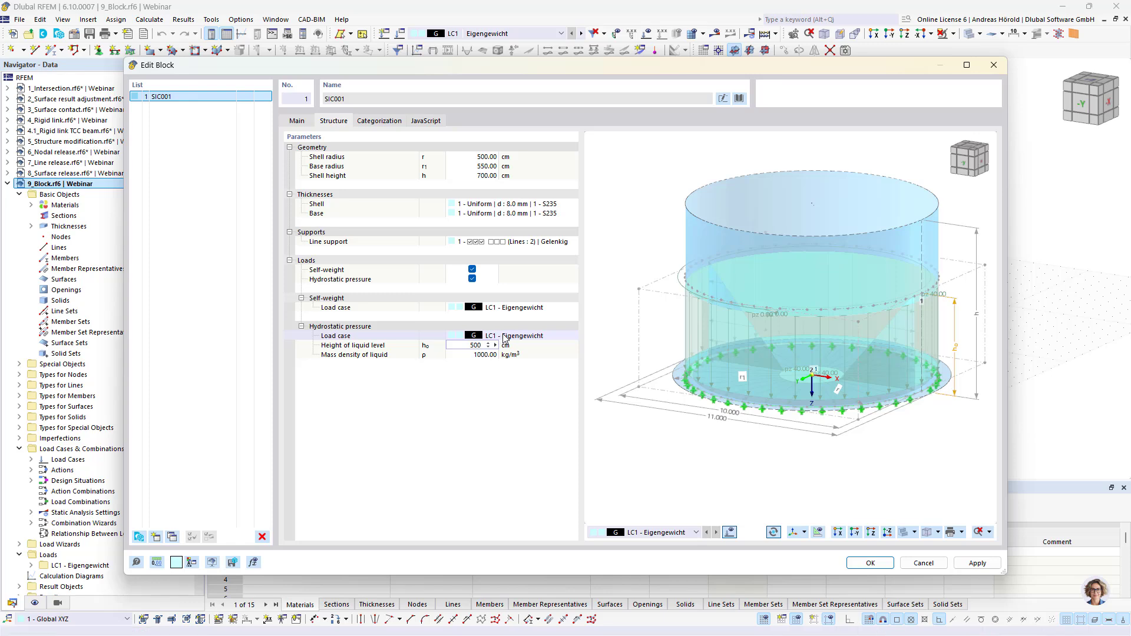
left_click(566, 337)
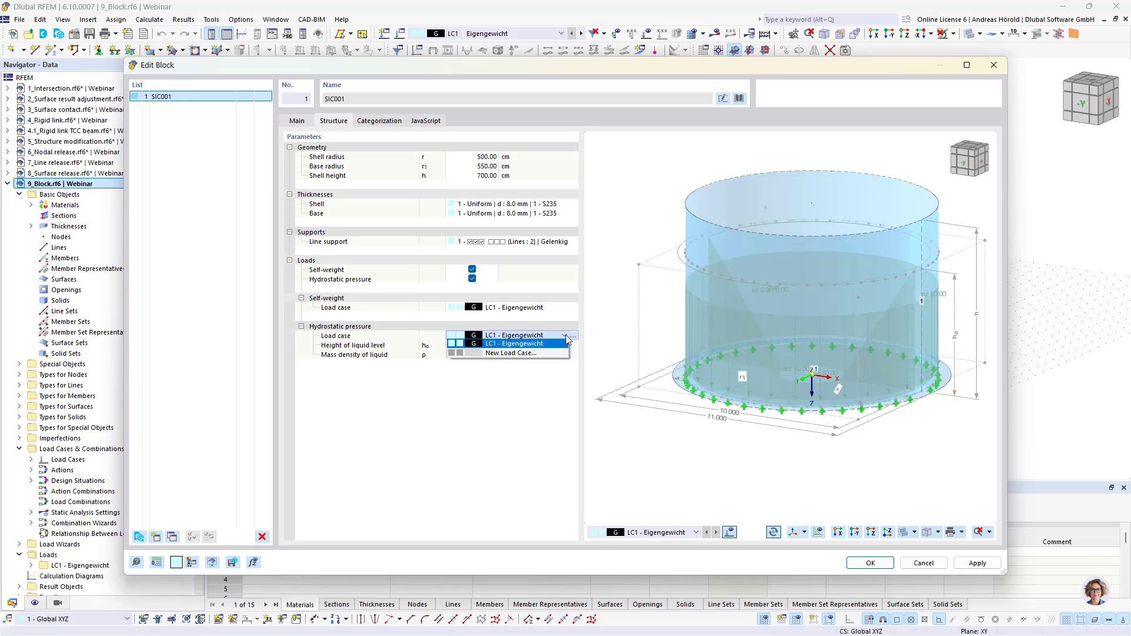
left_click(542, 354)
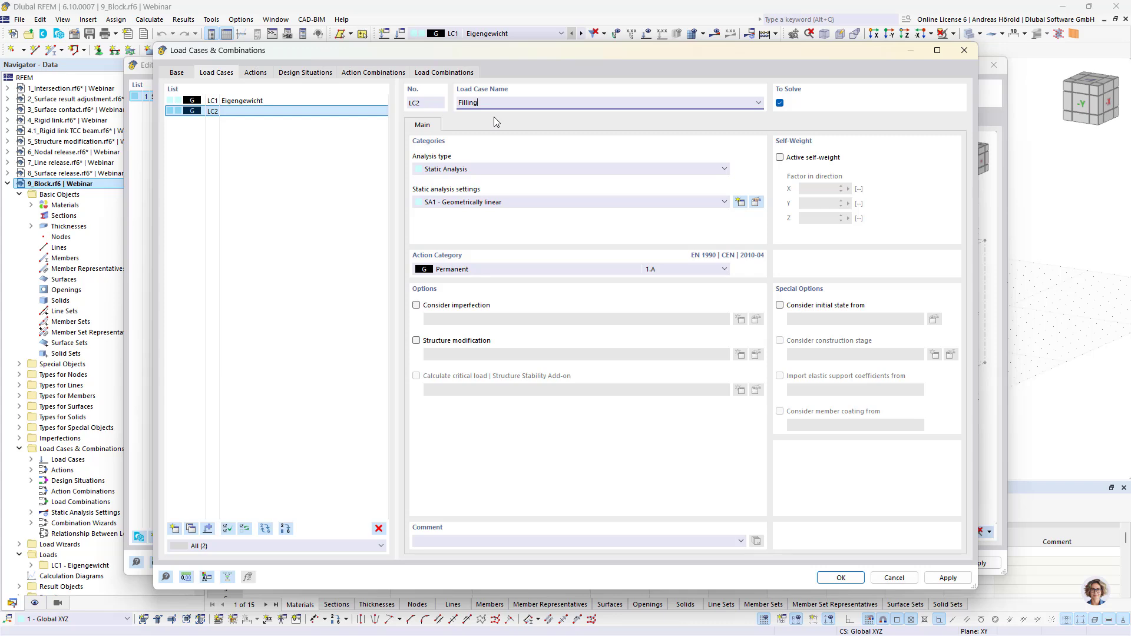
left_click(518, 271)
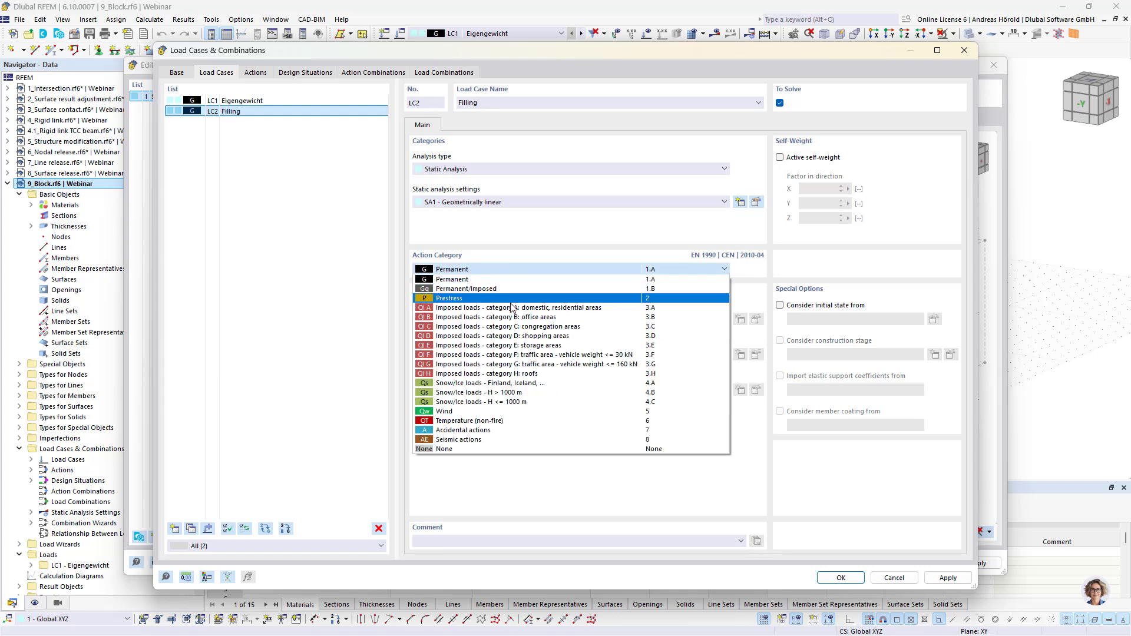
left_click(512, 307)
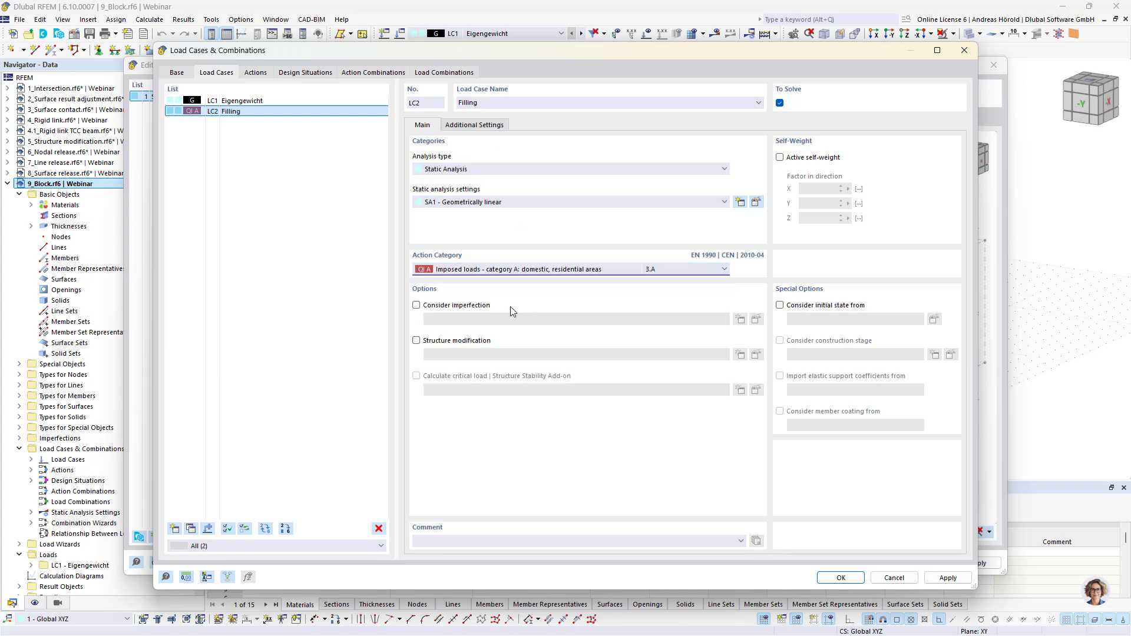
Rename load case LC1 to Self-weight
left_click(247, 100)
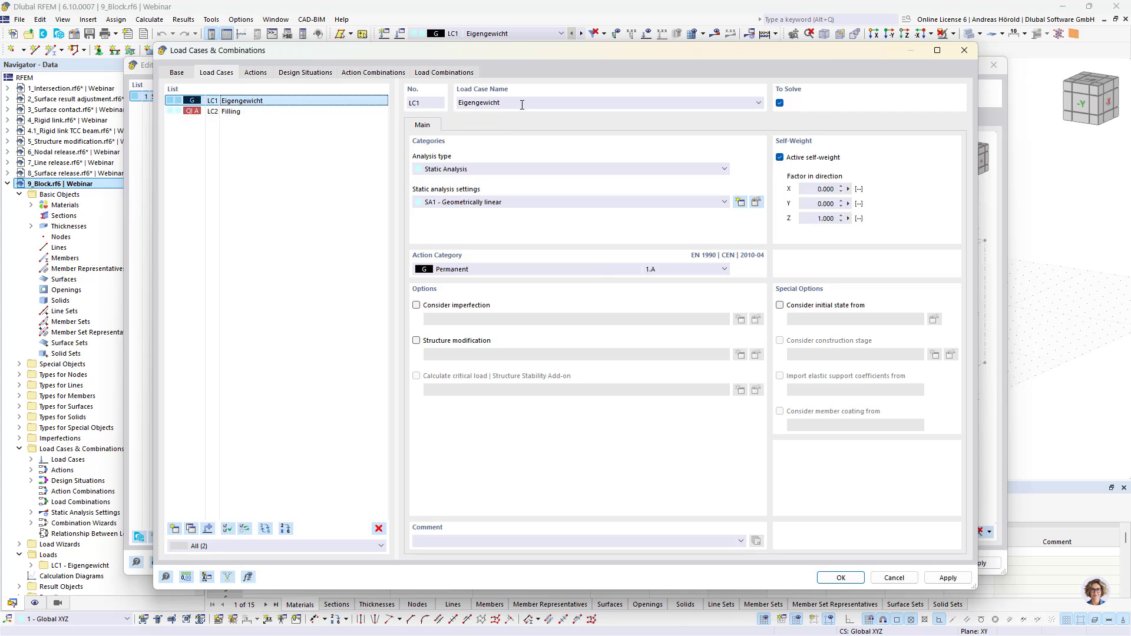
left_click_drag(522, 105, 452, 105)
type("Self-")
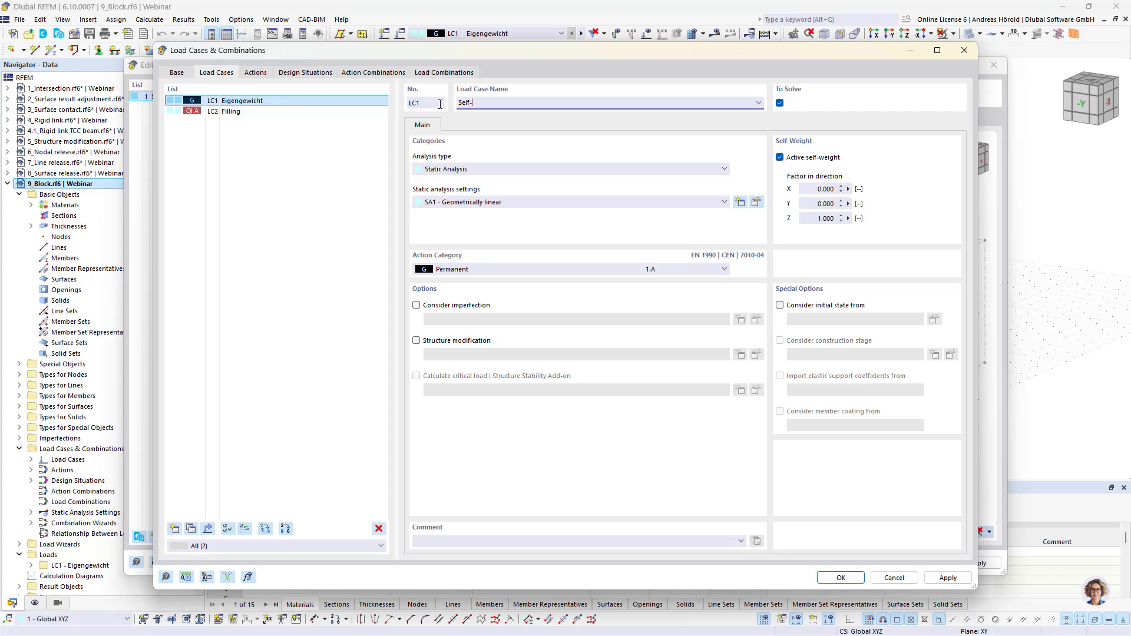
type("w")
key("BackSpace")
type("weight")
Assign load case LC2 Filling to the hydrostatic pressure and insert the configured tank block into the 9_Block model
left_click(326, 112)
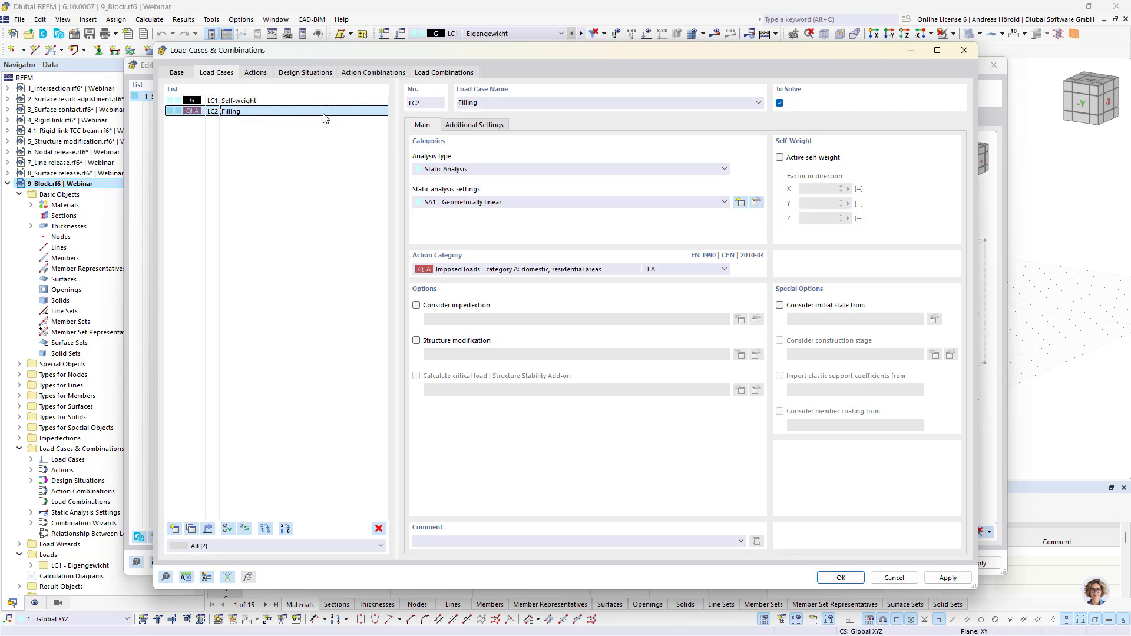
left_click(847, 581)
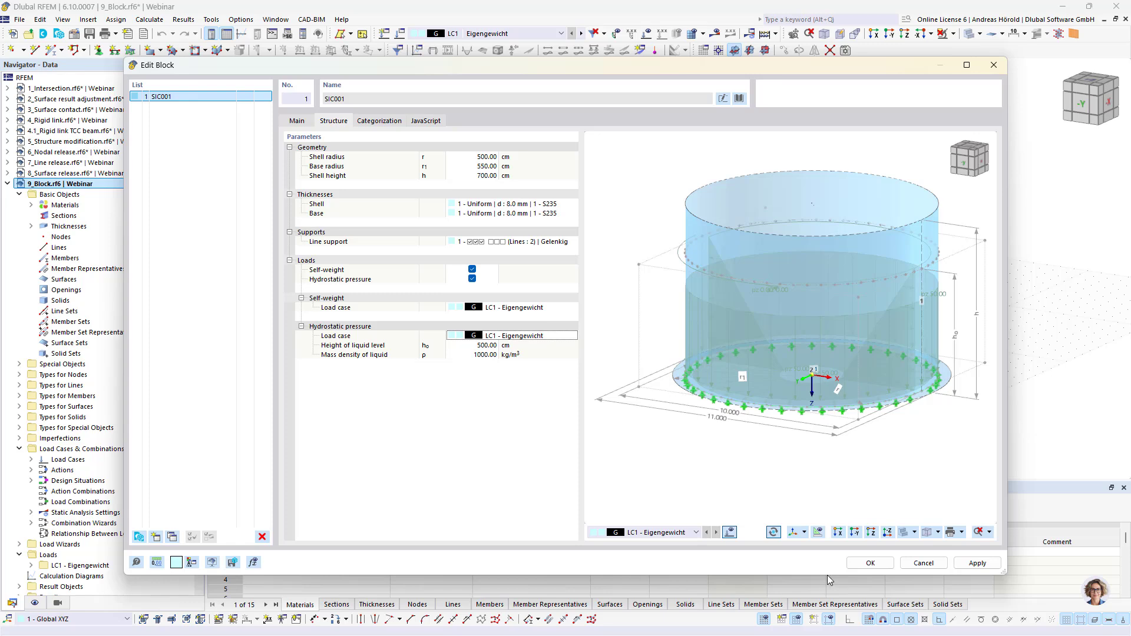
left_click(871, 564)
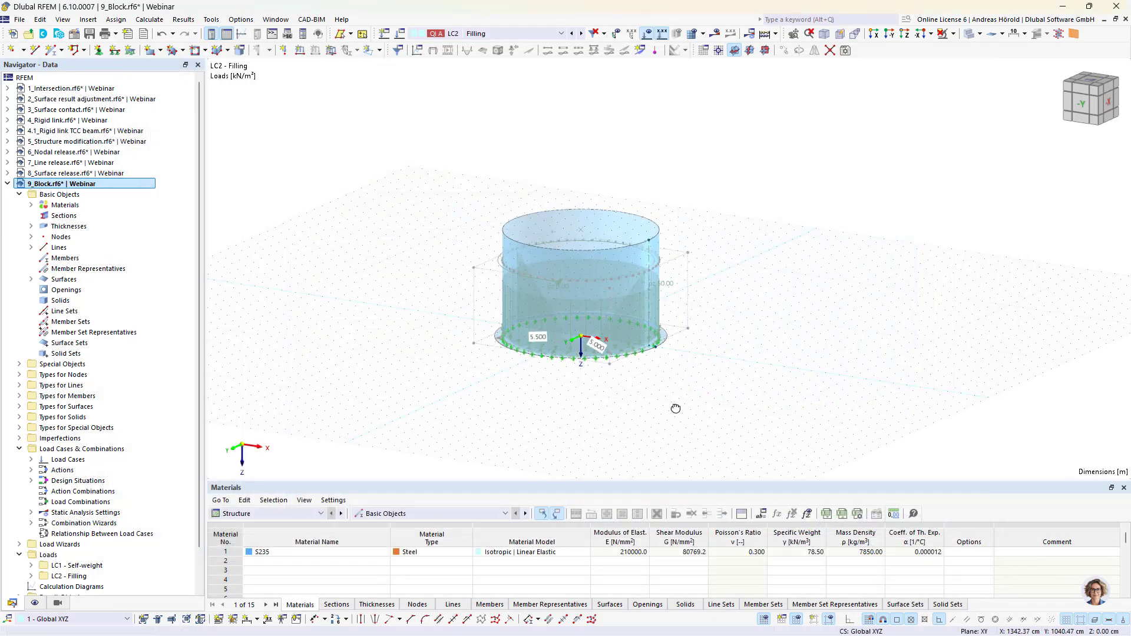
middle_click_drag(676, 409, 673, 335, "ctrl")
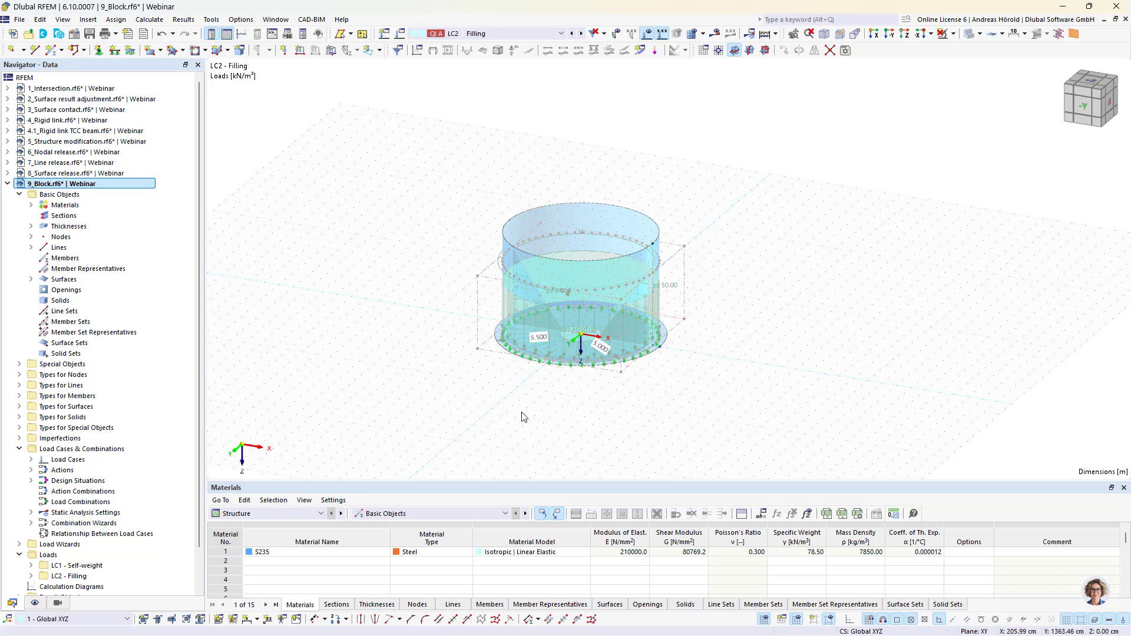
Examine the free rectangular load on the tank and the inserted block's structure parameters without changing either
double_click(481, 279)
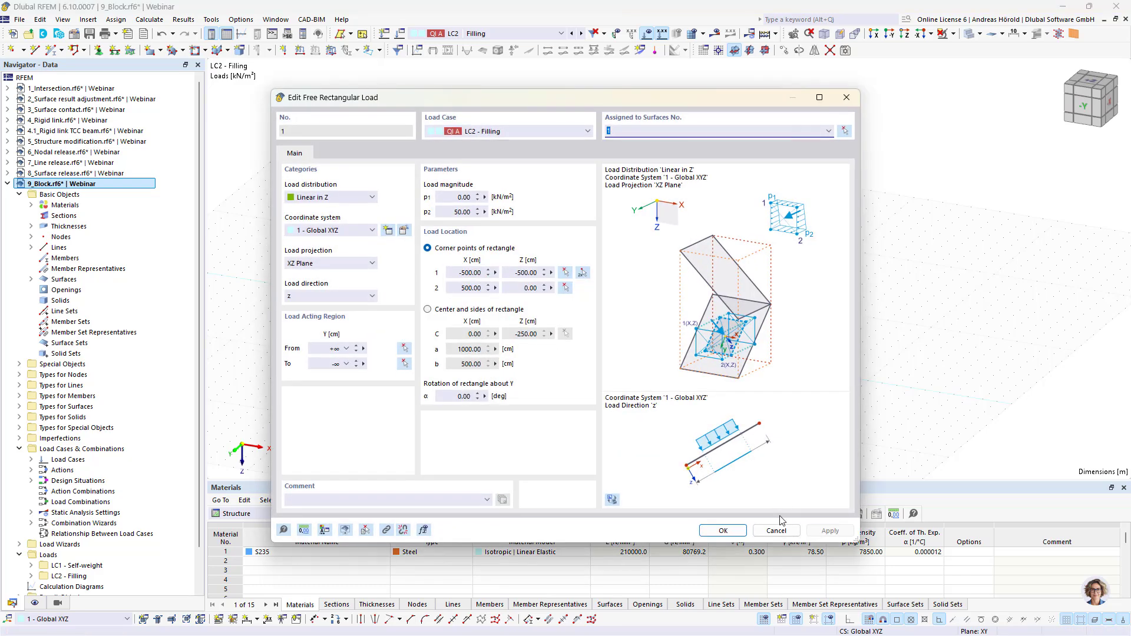
left_click(776, 531)
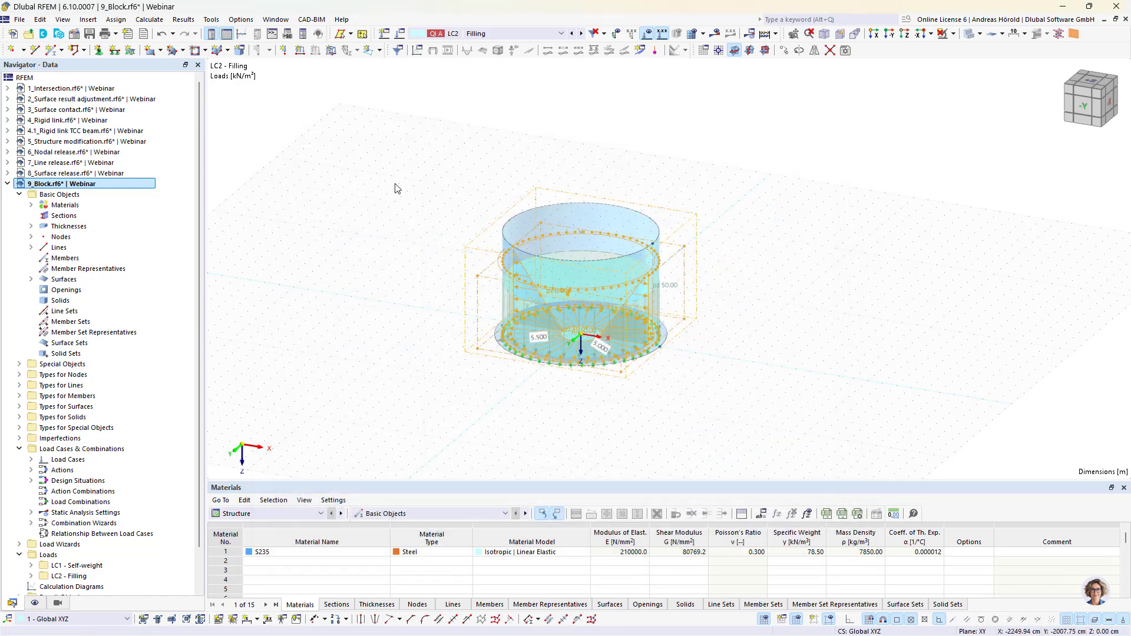
double_click(465, 250)
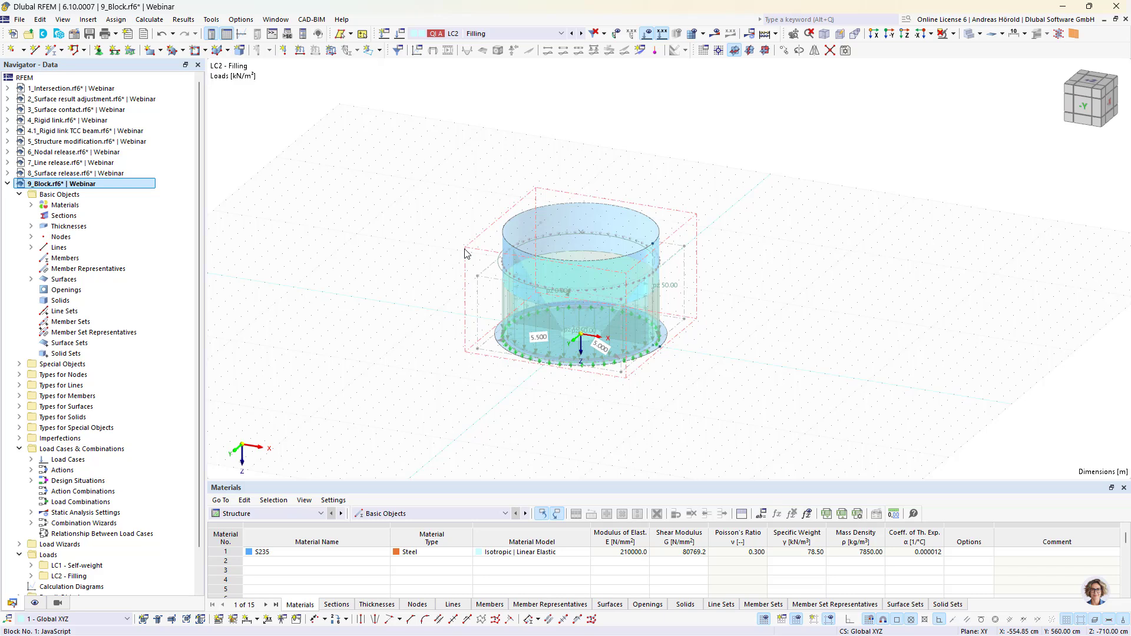
double_click(483, 285)
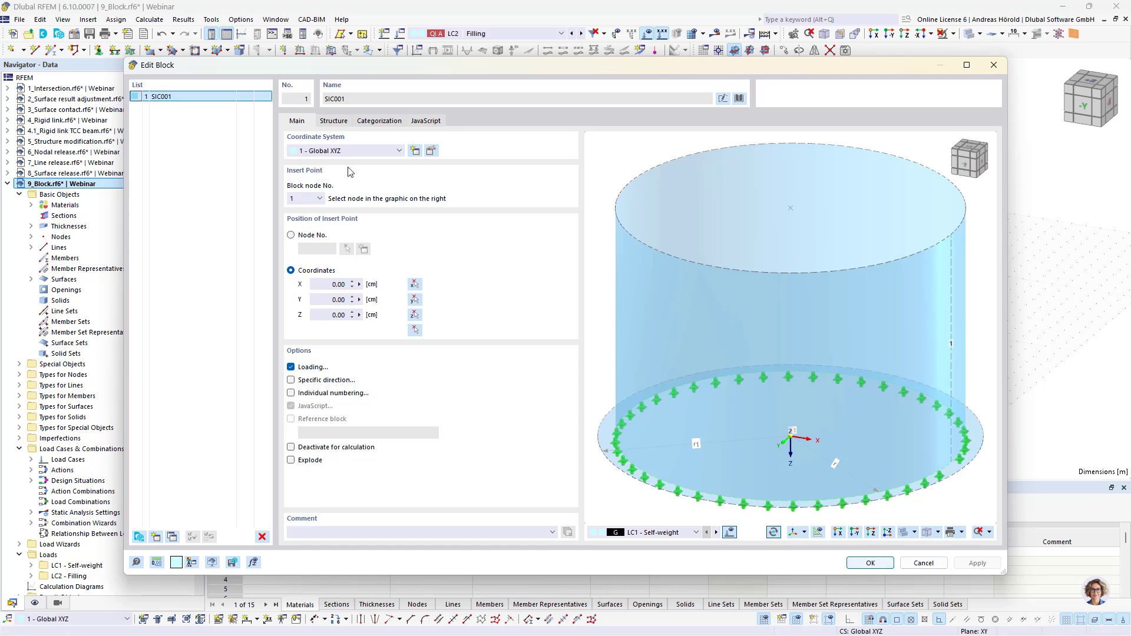
left_click(332, 122)
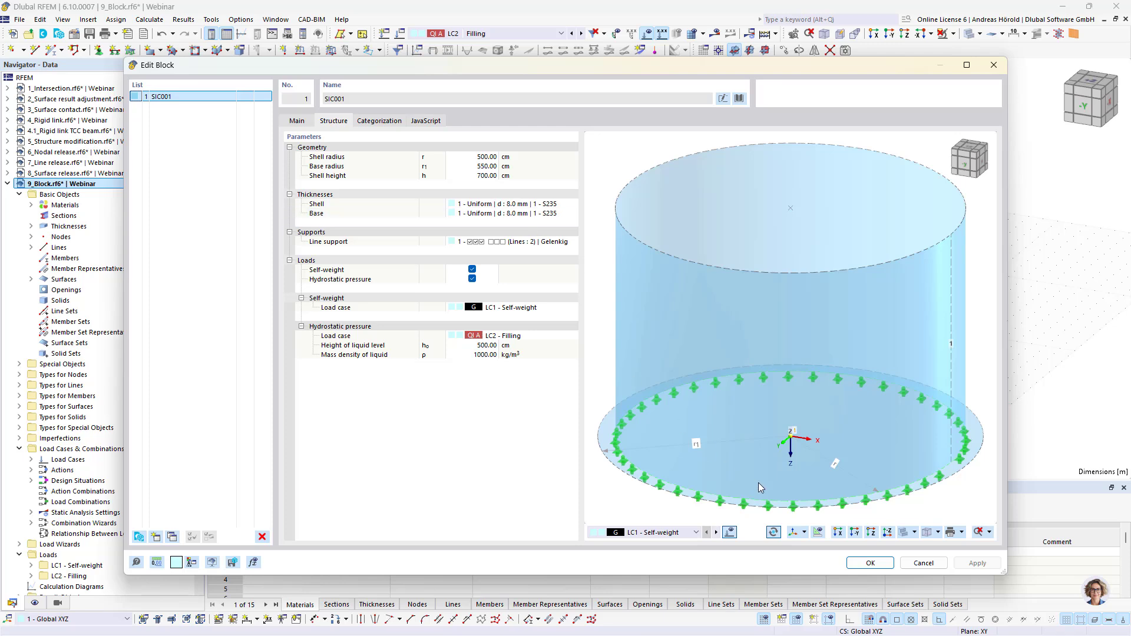
left_click(922, 562)
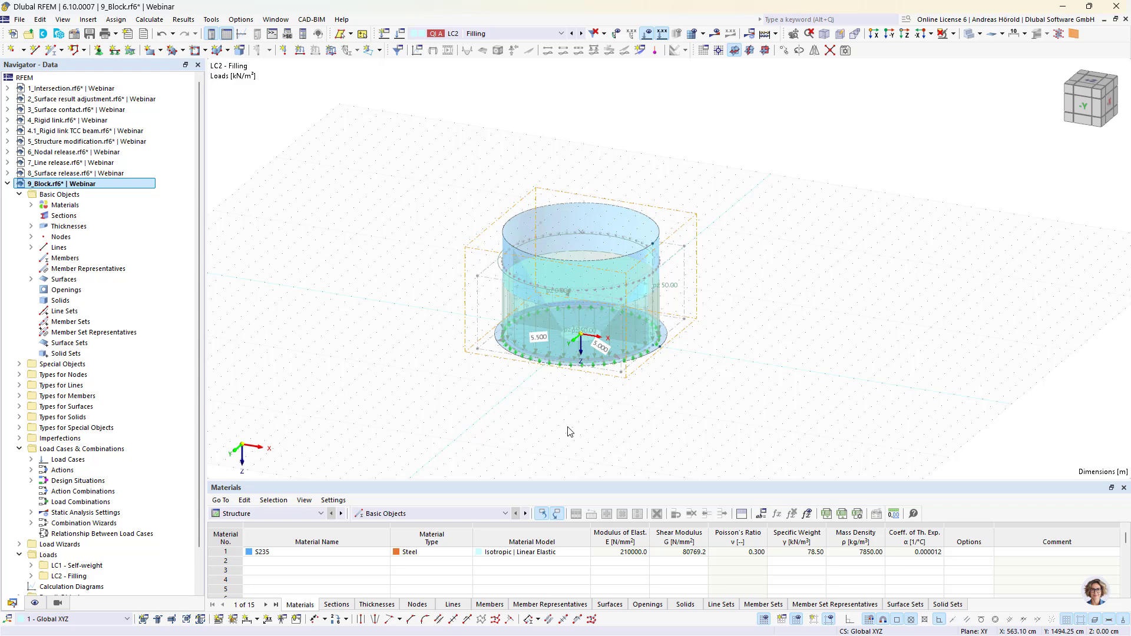
scroll(568, 431, "up", 5)
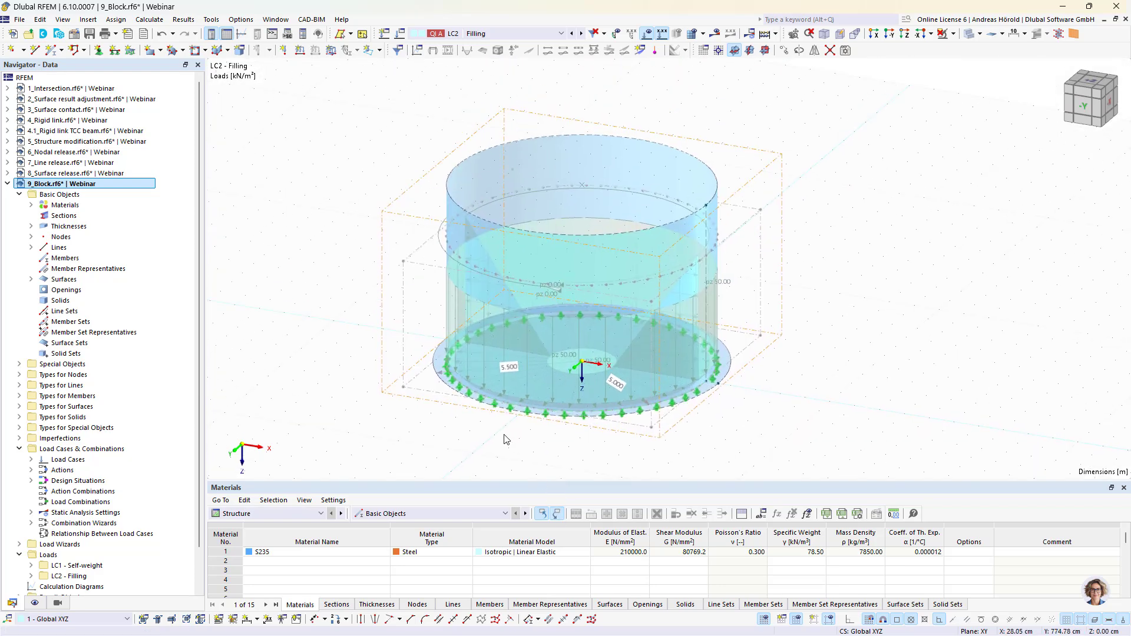